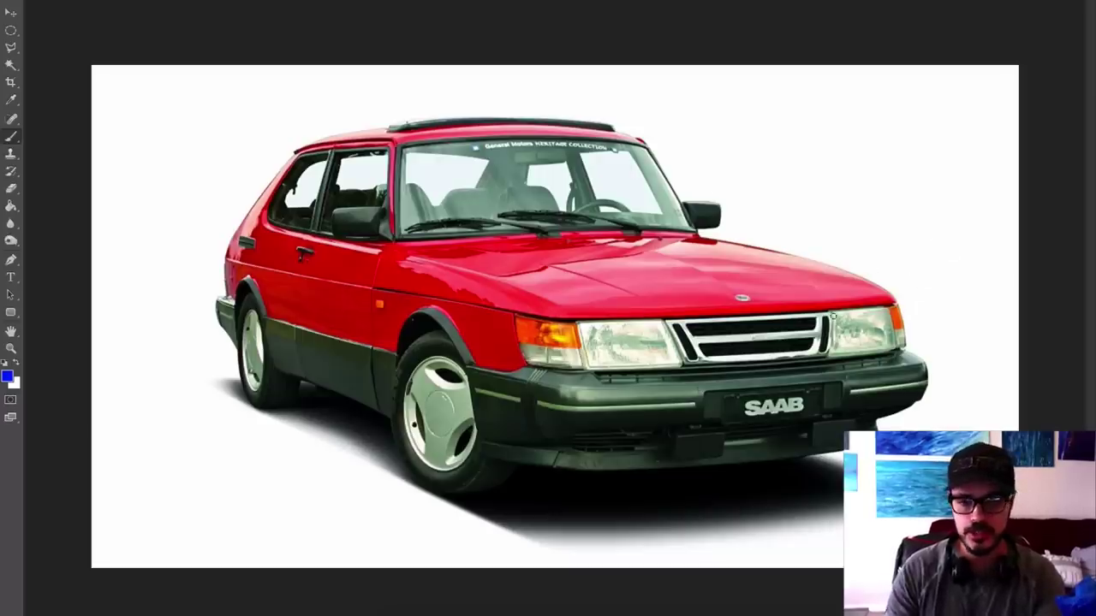
# Draw blue arrows at the front bumper corner, rear bumper and rear wheel, and write 'Body color' above the car.
pyautogui.moveTo(953, 196)
pyautogui.mouseDown()
pyautogui.moveTo(906, 358)
pyautogui.moveTo(932, 360)
pyautogui.mouseUp()
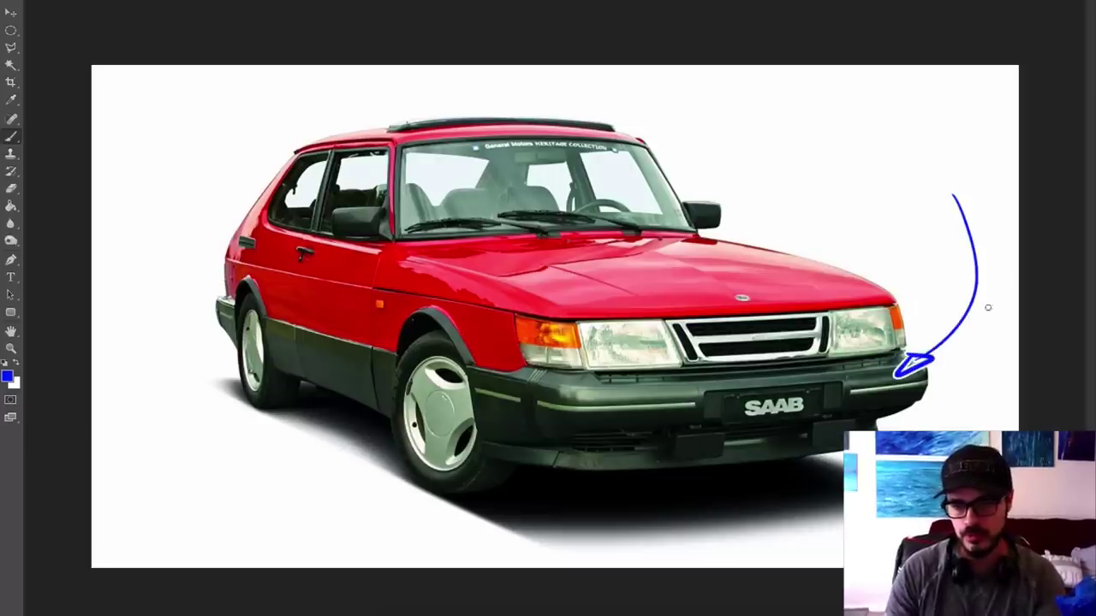
pyautogui.moveTo(114, 385); pyautogui.dragTo(197, 325)
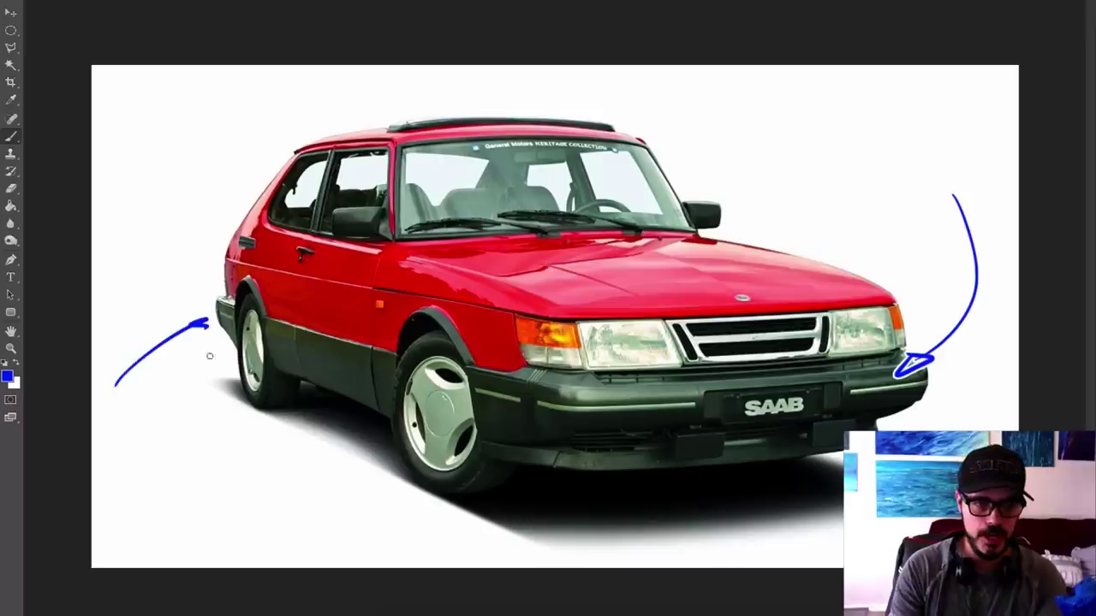
pyautogui.moveTo(193, 485); pyautogui.dragTo(328, 401)
pyautogui.moveTo(816, 108)
pyautogui.mouseDown()
pyautogui.moveTo(832, 150)
pyautogui.moveTo(882, 120)
pyautogui.moveTo(917, 149)
pyautogui.moveTo(900, 159)
pyautogui.moveTo(952, 147)
pyautogui.mouseUp()
# Circle the front bumper and mark the wheel-arch edge and rear side panel, undoing a stray front-wheel arc.
pyautogui.moveTo(937, 358); pyautogui.dragTo(940, 411)
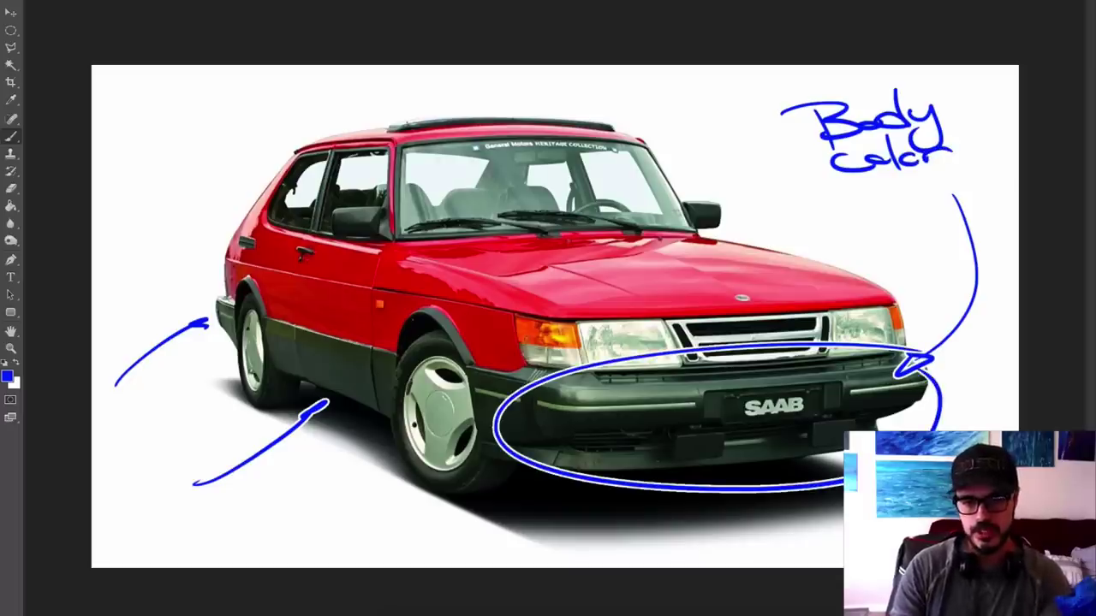
pyautogui.moveTo(509, 315)
pyautogui.mouseDown()
pyautogui.moveTo(529, 444)
pyautogui.moveTo(560, 475)
pyautogui.moveTo(676, 476)
pyautogui.moveTo(891, 456)
pyautogui.moveTo(897, 306)
pyautogui.mouseUp()
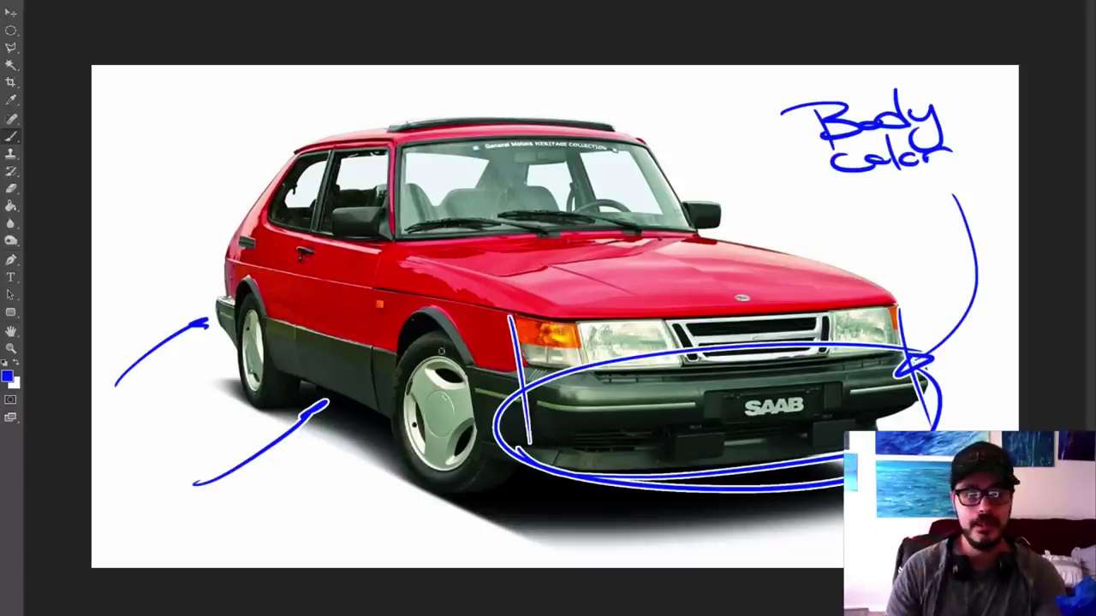
pyautogui.moveTo(453, 301)
pyautogui.mouseDown()
pyautogui.moveTo(413, 328)
pyautogui.moveTo(416, 314)
pyautogui.mouseUp()
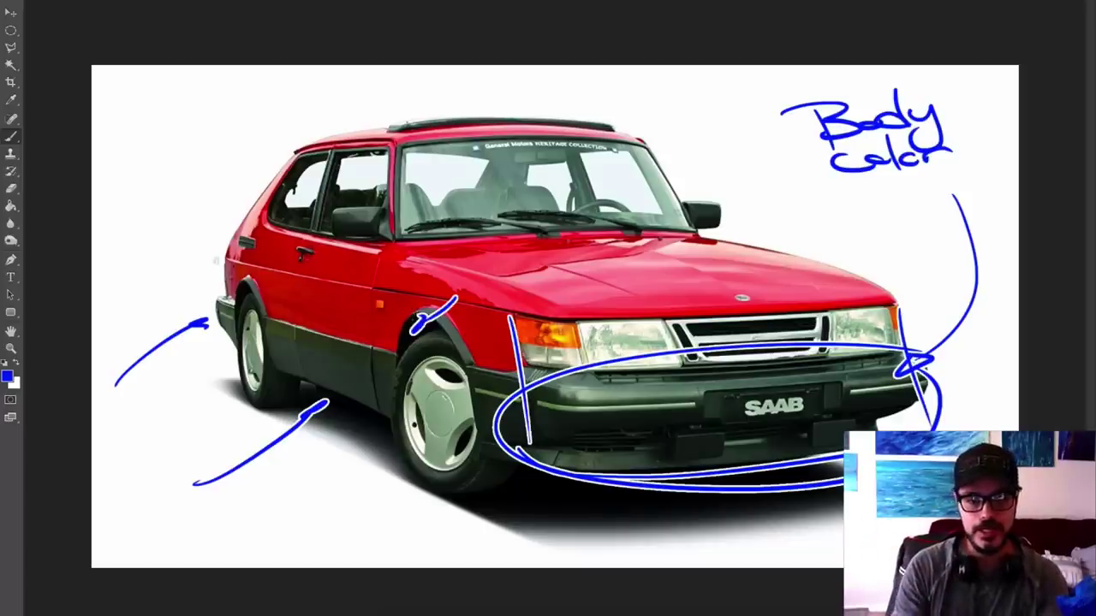
pyautogui.moveTo(262, 269); pyautogui.dragTo(225, 288)
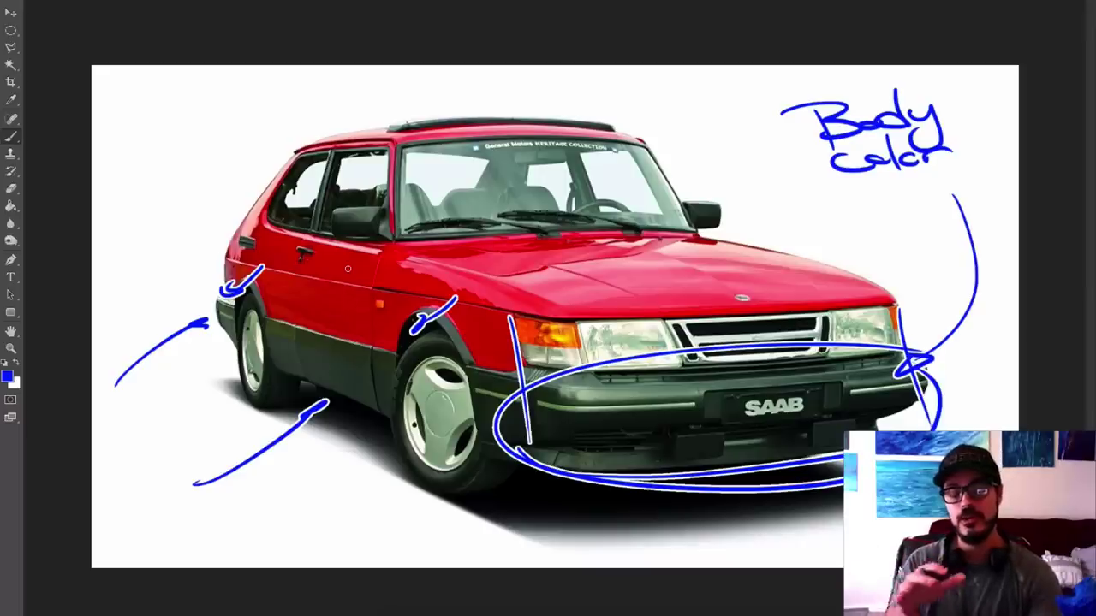
pyautogui.moveTo(394, 441)
pyautogui.mouseDown()
pyautogui.moveTo(390, 368)
pyautogui.moveTo(471, 300)
pyautogui.mouseUp()
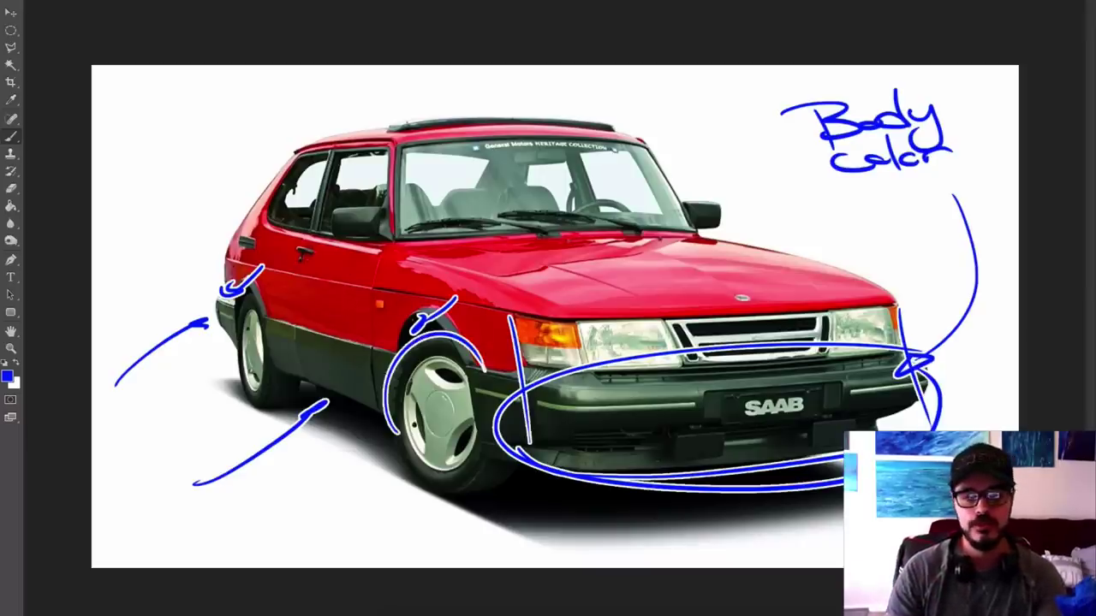
pyautogui.hotkey('ctrl', 'z')
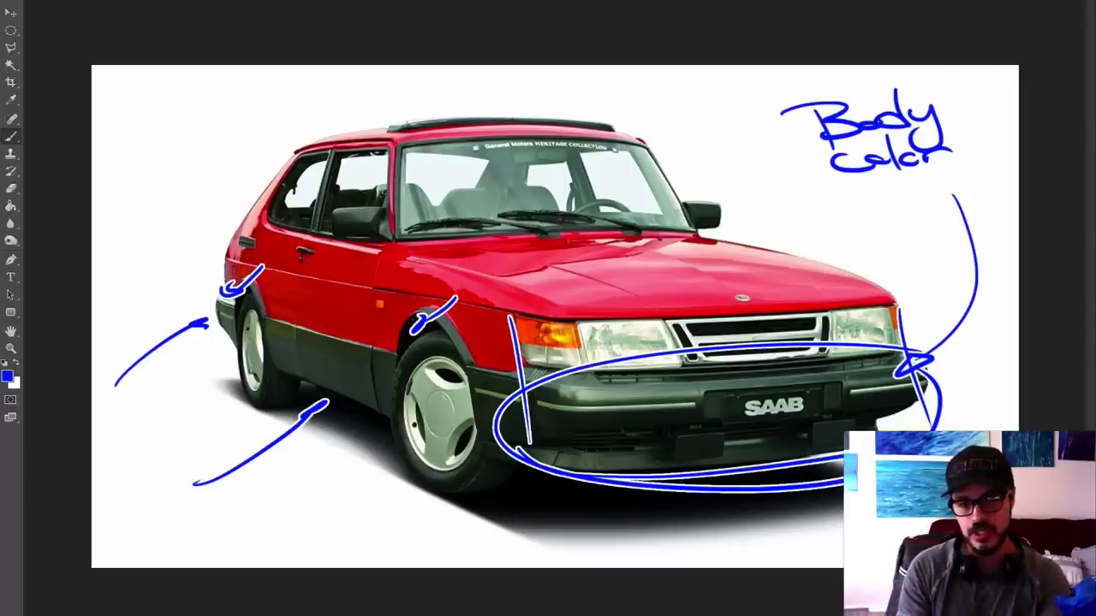
# Redraw a line across the hood to the right headlight, then add arrows at the windshield and rear pillar.
pyautogui.moveTo(389, 248); pyautogui.dragTo(774, 308)
pyautogui.hotkey('ctrl', 'z')
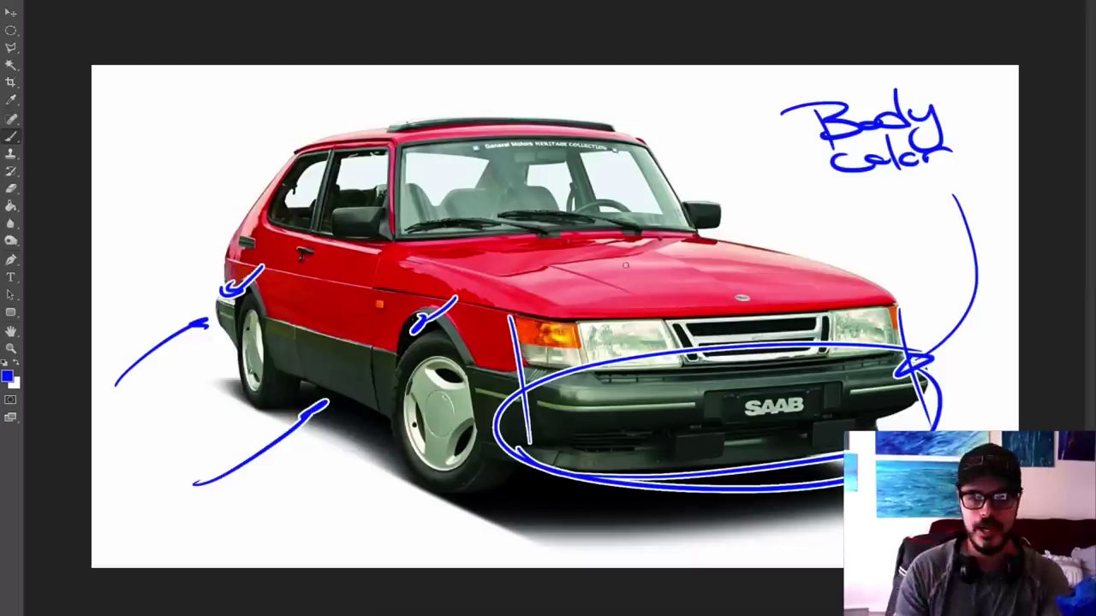
pyautogui.moveTo(390, 252); pyautogui.dragTo(761, 291)
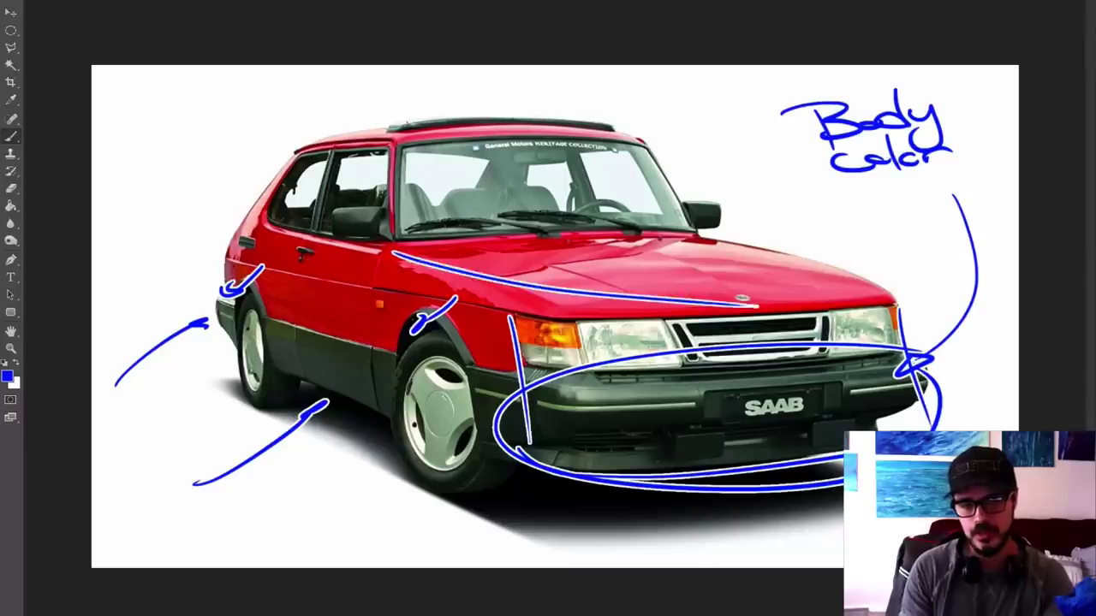
pyautogui.hotkey('ctrl', 'z')
pyautogui.moveTo(390, 253); pyautogui.dragTo(773, 285)
pyautogui.hotkey('ctrl', 'z')
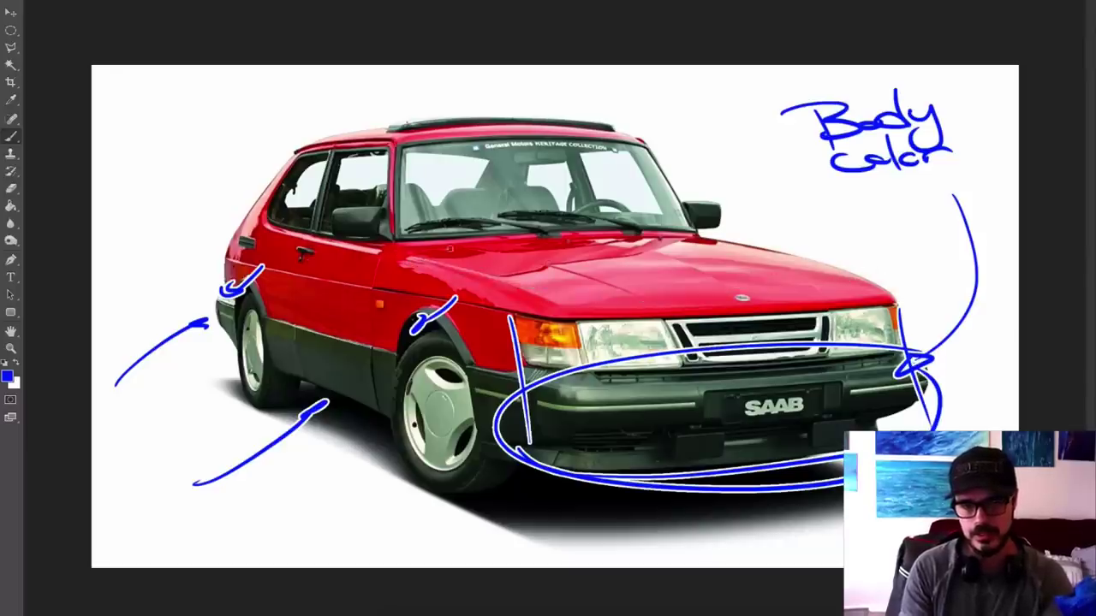
pyautogui.moveTo(387, 250)
pyautogui.mouseDown()
pyautogui.moveTo(633, 296)
pyautogui.moveTo(783, 296)
pyautogui.mouseUp()
pyautogui.moveTo(864, 274); pyautogui.dragTo(870, 276)
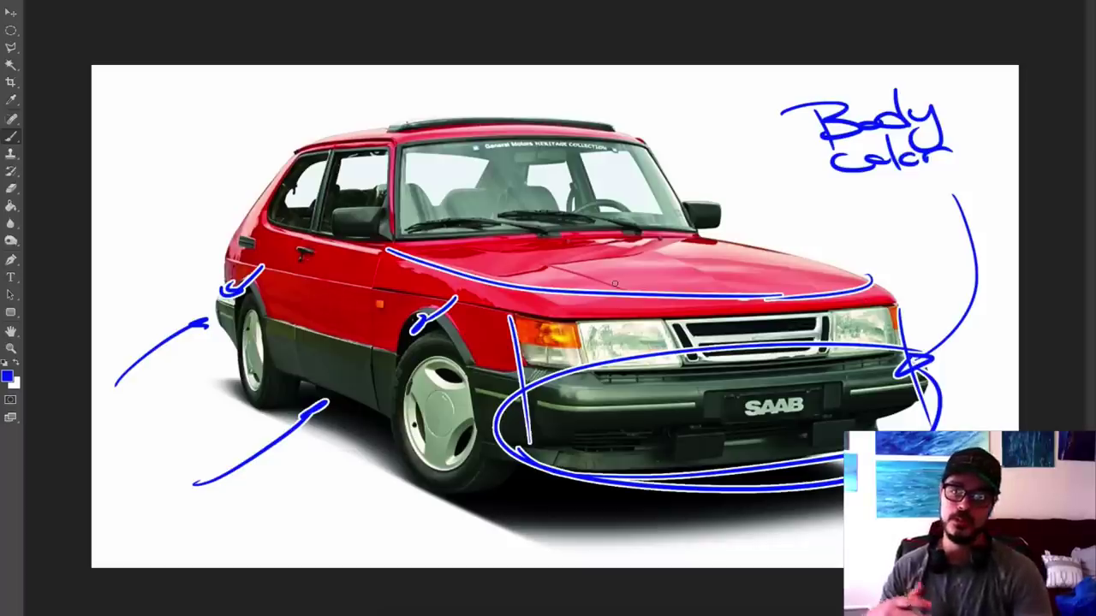
pyautogui.moveTo(741, 105)
pyautogui.mouseDown()
pyautogui.moveTo(734, 120)
pyautogui.moveTo(618, 180)
pyautogui.moveTo(648, 170)
pyautogui.mouseUp()
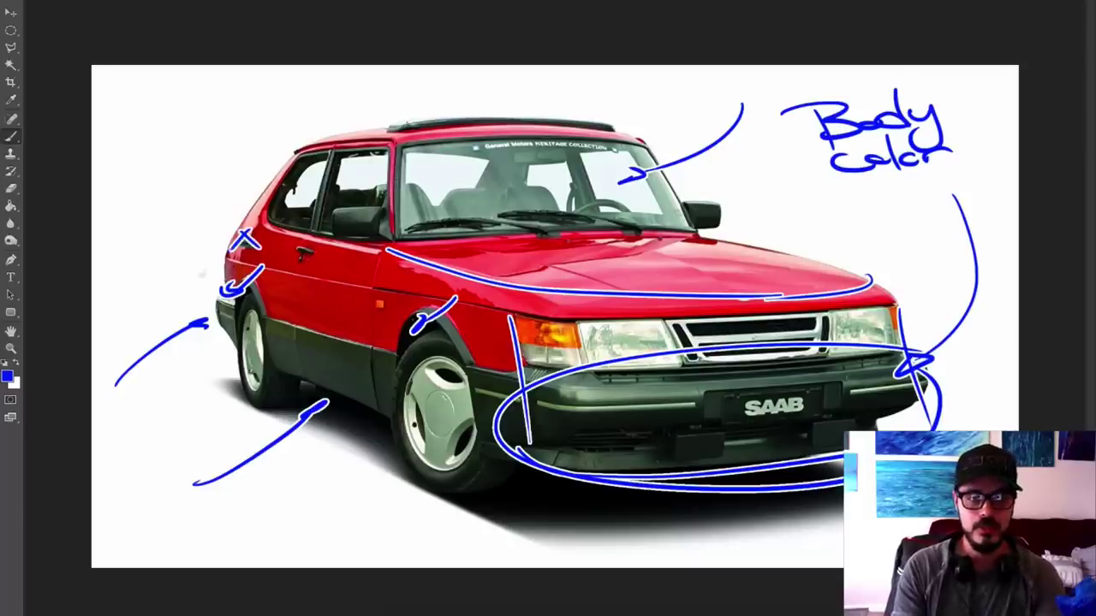
pyautogui.moveTo(253, 228)
pyautogui.mouseDown()
pyautogui.moveTo(227, 261)
pyautogui.moveTo(241, 256)
pyautogui.mouseUp()
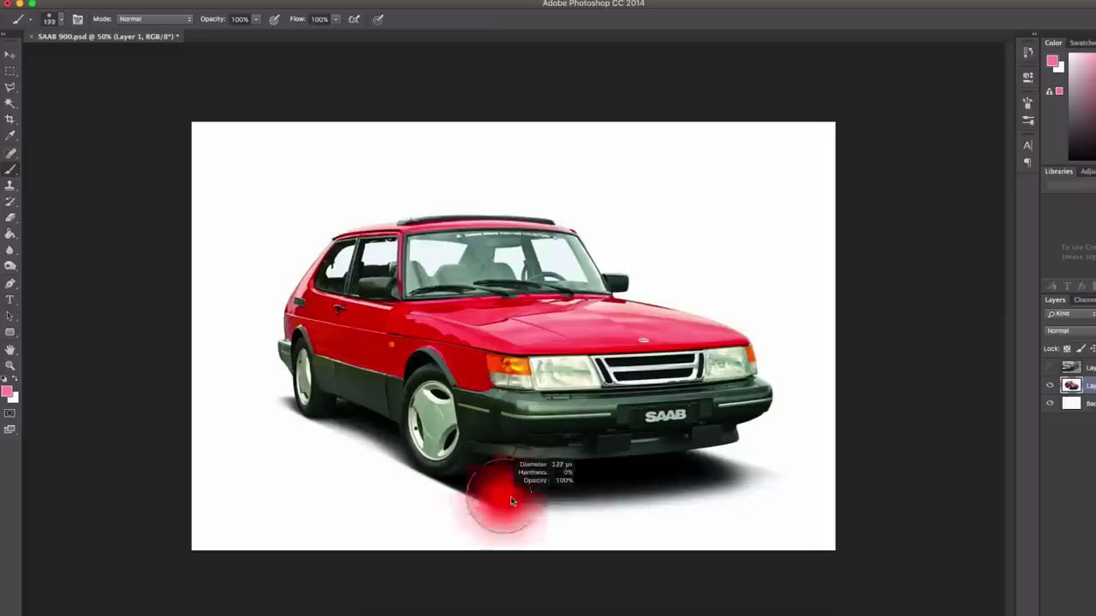
# Duplicate the car layer and brush the front fascia and bumper solid black.
pyautogui.rightClick(1080, 385)
pyautogui.click(966, 200)
pyautogui.moveTo(390, 508)
pyautogui.mouseDown()
pyautogui.moveTo(579, 514)
pyautogui.moveTo(368, 454)
pyautogui.mouseUp()
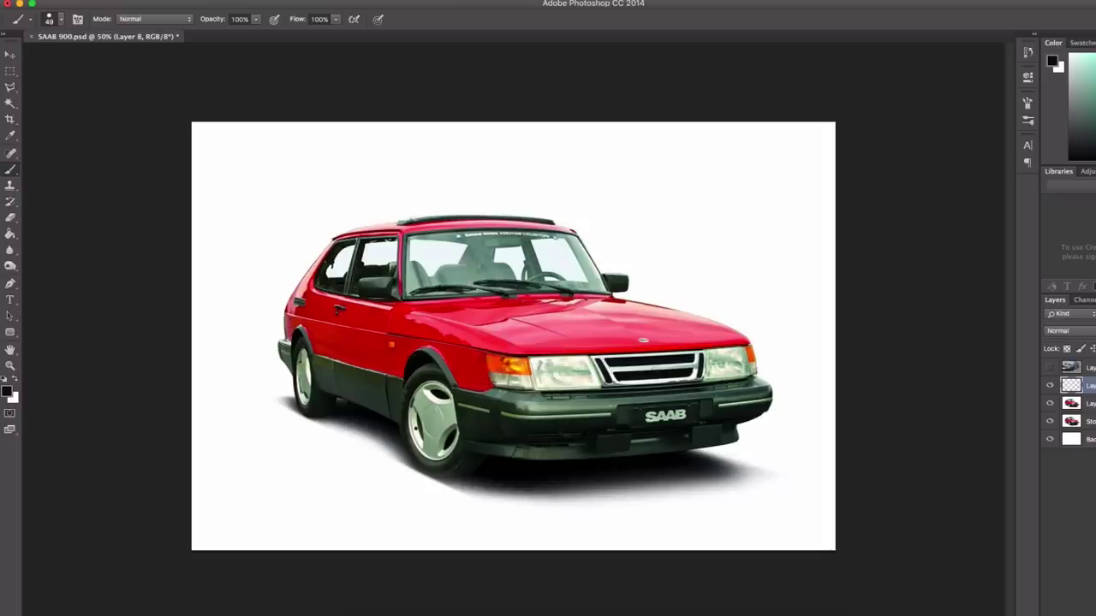
pyautogui.moveTo(484, 352)
pyautogui.mouseDown()
pyautogui.moveTo(493, 411)
pyautogui.moveTo(486, 392)
pyautogui.moveTo(729, 413)
pyautogui.moveTo(590, 412)
pyautogui.moveTo(512, 440)
pyautogui.moveTo(630, 414)
pyautogui.moveTo(542, 452)
pyautogui.moveTo(697, 435)
pyautogui.moveTo(661, 415)
pyautogui.moveTo(511, 449)
pyautogui.moveTo(508, 418)
pyautogui.moveTo(510, 449)
pyautogui.moveTo(545, 454)
pyautogui.mouseUp()
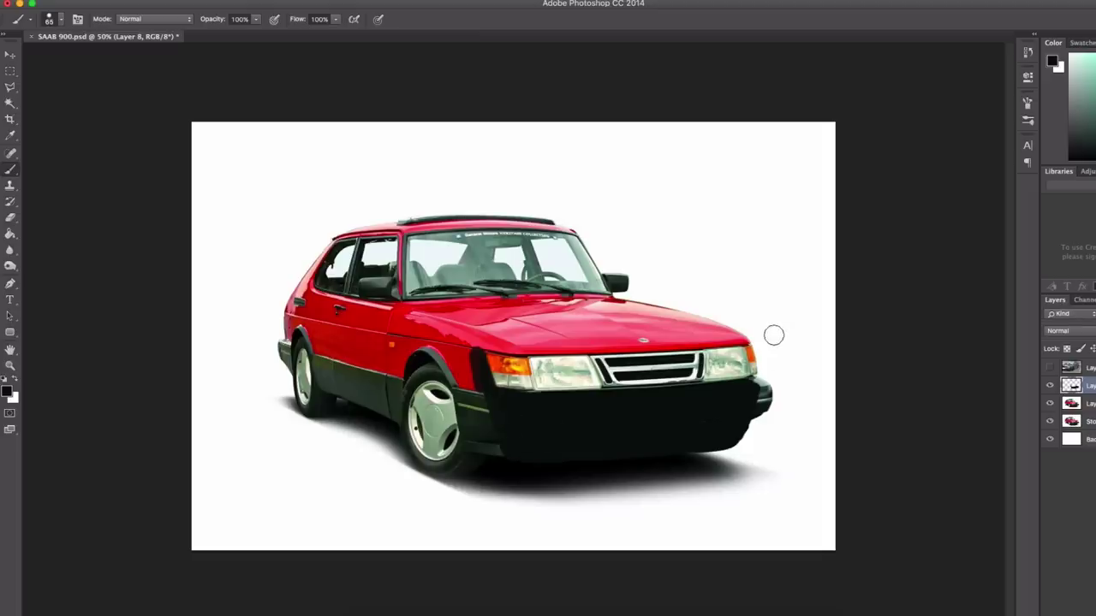
pyautogui.moveTo(749, 428)
pyautogui.mouseDown()
pyautogui.moveTo(723, 403)
pyautogui.moveTo(668, 448)
pyautogui.moveTo(571, 449)
pyautogui.mouseUp()
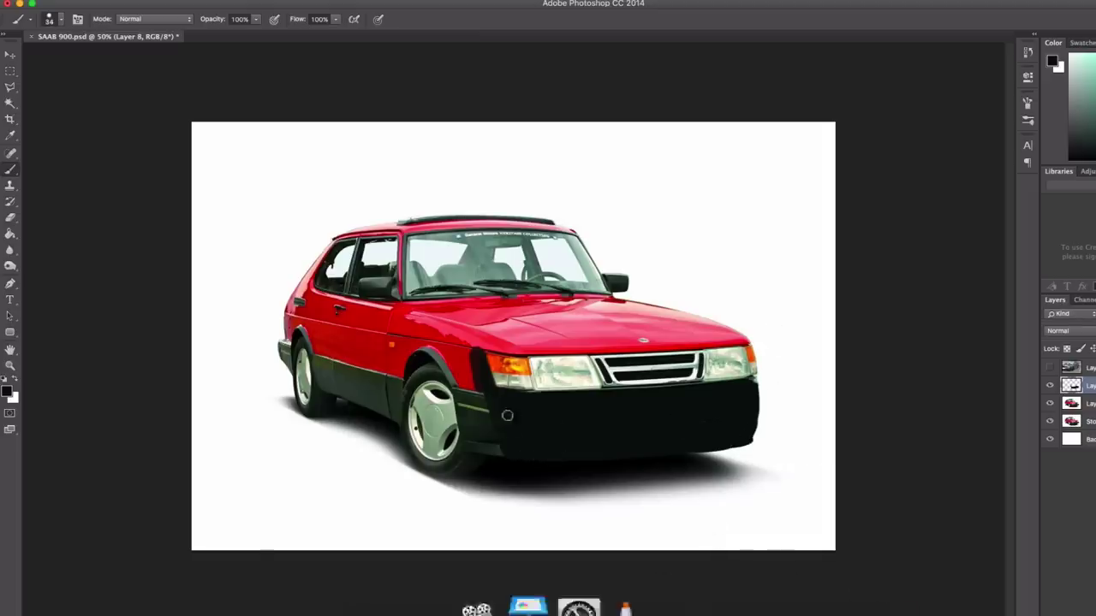
# On a new layer, paint red along the strip beside the bumper with a light pink wheel-arch highlight.
pyautogui.keyDown('alt'); pyautogui.click(468, 367); pyautogui.keyUp('alt')
pyautogui.press('super+shift+alt+n')
pyautogui.press('[')
pyautogui.press('[')
pyautogui.press('[')
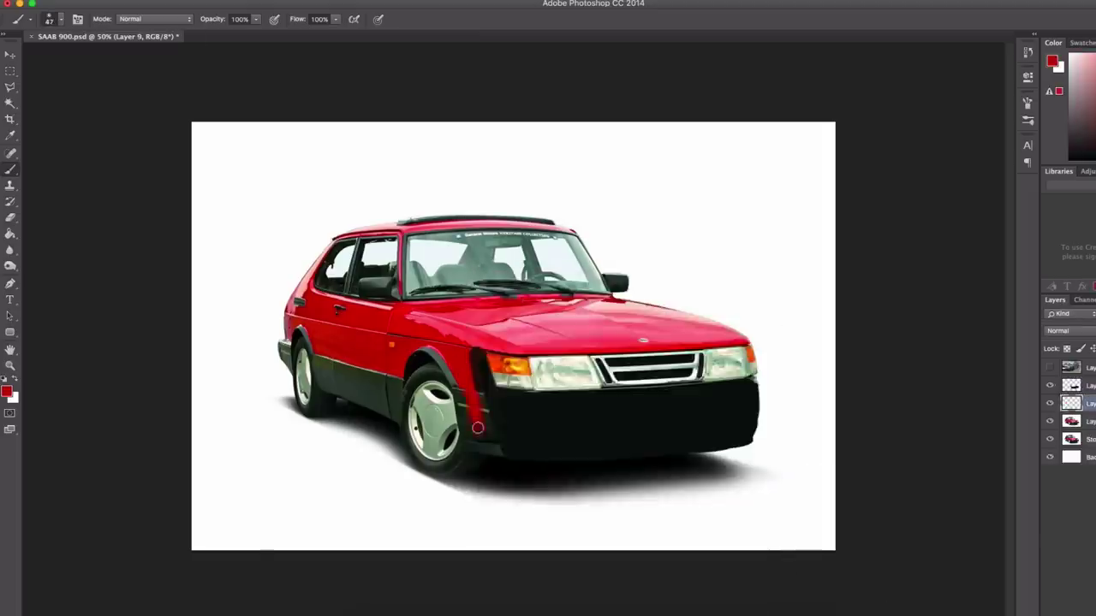
pyautogui.moveTo(476, 360); pyautogui.dragTo(495, 454)
pyautogui.keyDown('alt'); pyautogui.click(445, 372); pyautogui.keyUp('alt')
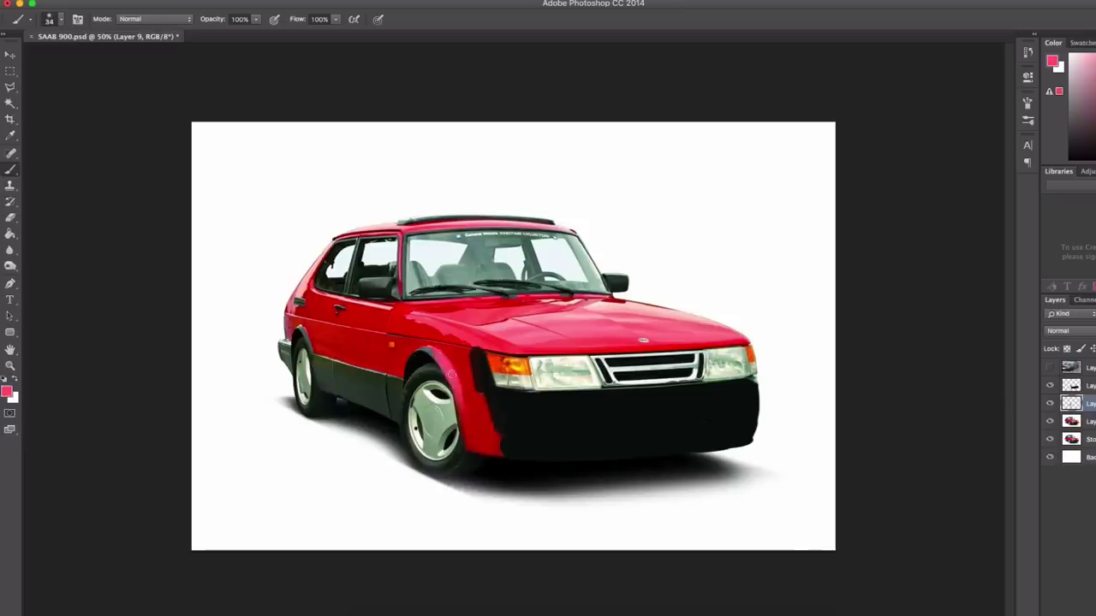
pyautogui.moveTo(433, 351); pyautogui.dragTo(454, 381)
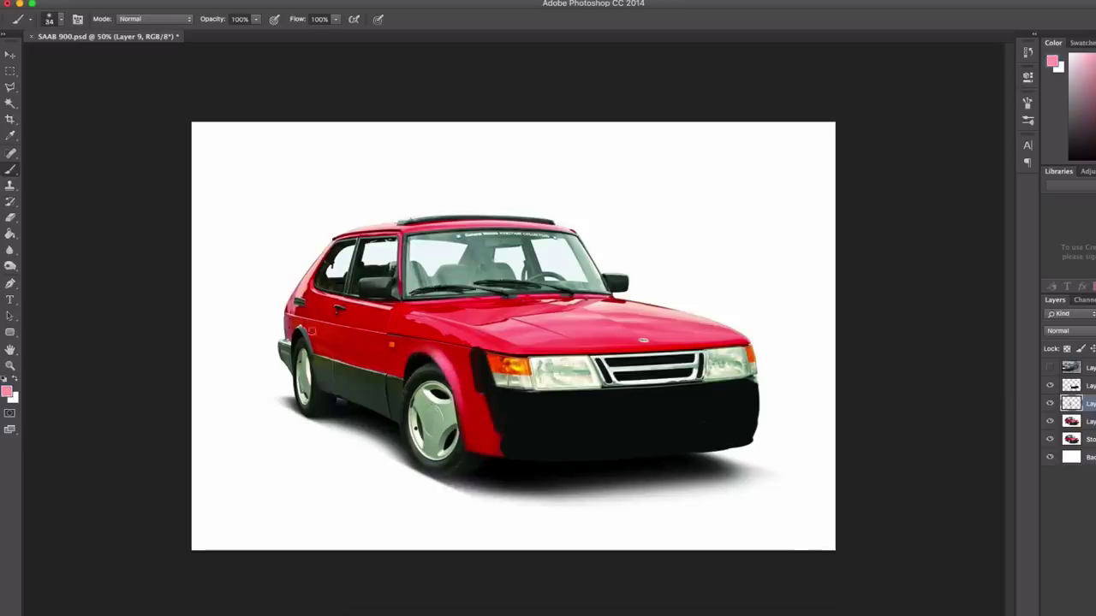
# Return to black on the fascia layer and extend it along the wheel-arch edges.
pyautogui.keyDown('alt'); pyautogui.click(310, 330); pyautogui.keyUp('alt')
pyautogui.press('[')
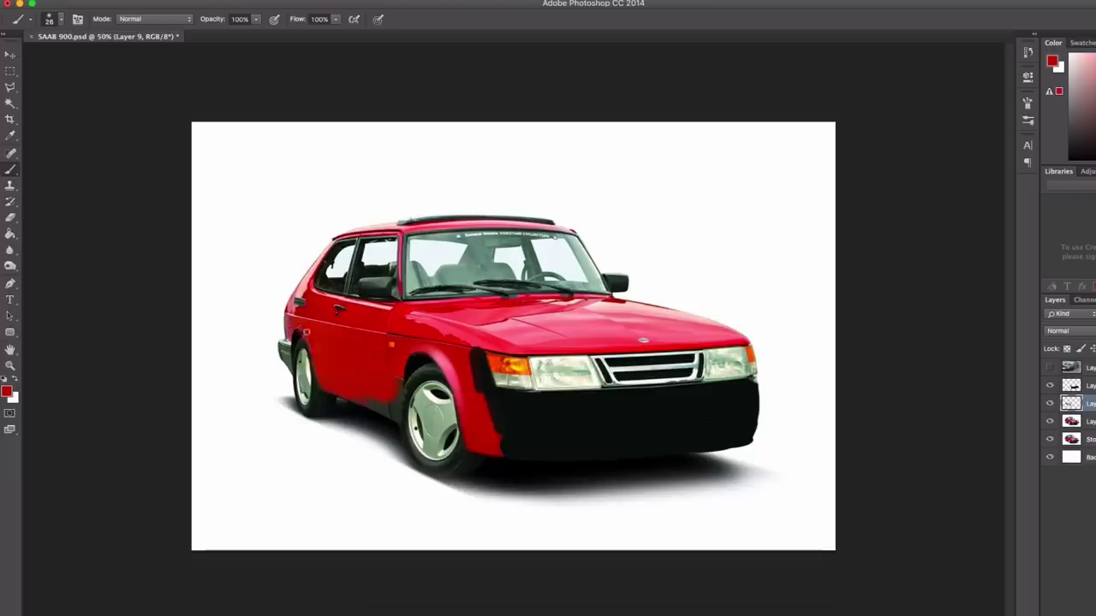
pyautogui.press('[')
pyautogui.press('[')
pyautogui.keyDown('alt'); pyautogui.click(286, 351); pyautogui.keyUp('alt')
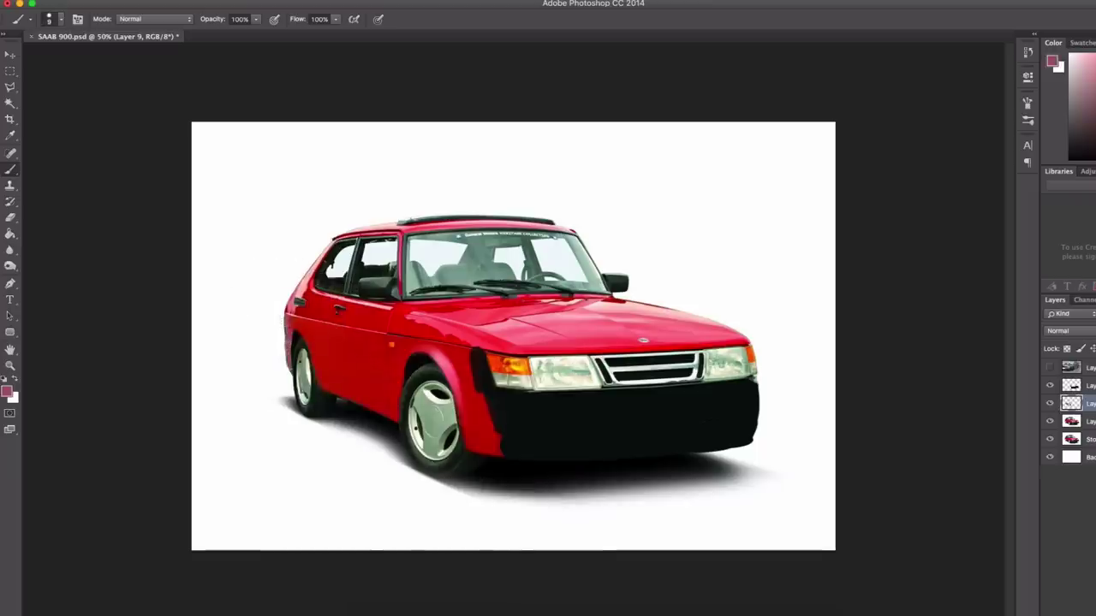
pyautogui.press(']')
pyautogui.keyDown('alt'); pyautogui.click(302, 300); pyautogui.keyUp('alt')
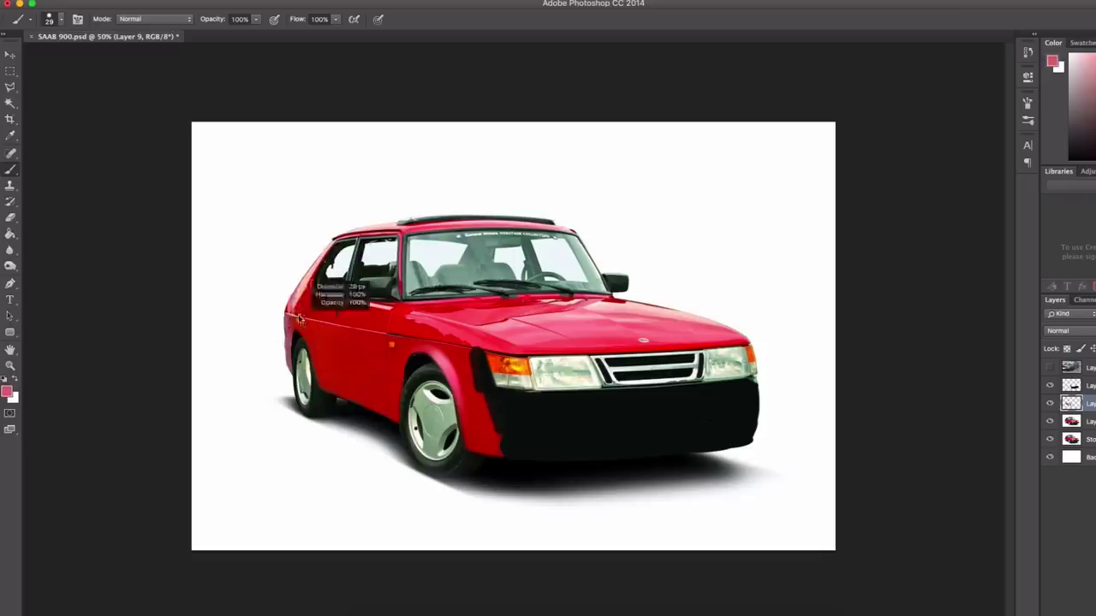
pyautogui.keyDown('alt'); pyautogui.click(306, 298); pyautogui.keyUp('alt')
pyautogui.keyDown('alt'); pyautogui.click(484, 411); pyautogui.keyUp('alt')
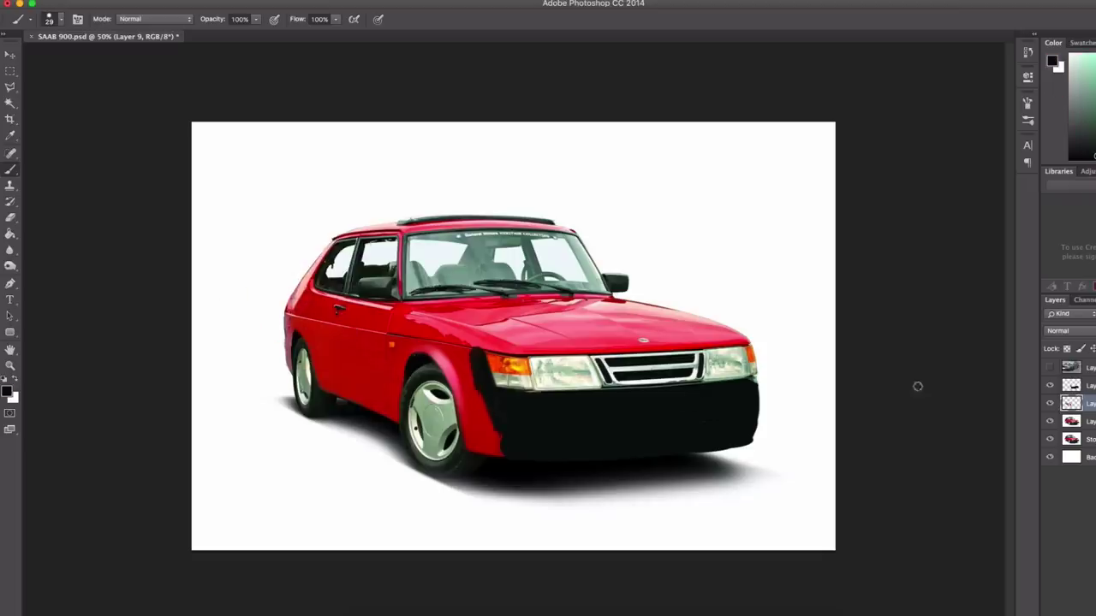
pyautogui.click(1071, 385)
pyautogui.moveTo(490, 394); pyautogui.dragTo(500, 443)
pyautogui.moveTo(475, 355); pyautogui.dragTo(470, 387)
# Erase some black to widen the red fender strip.
pyautogui.press('e')
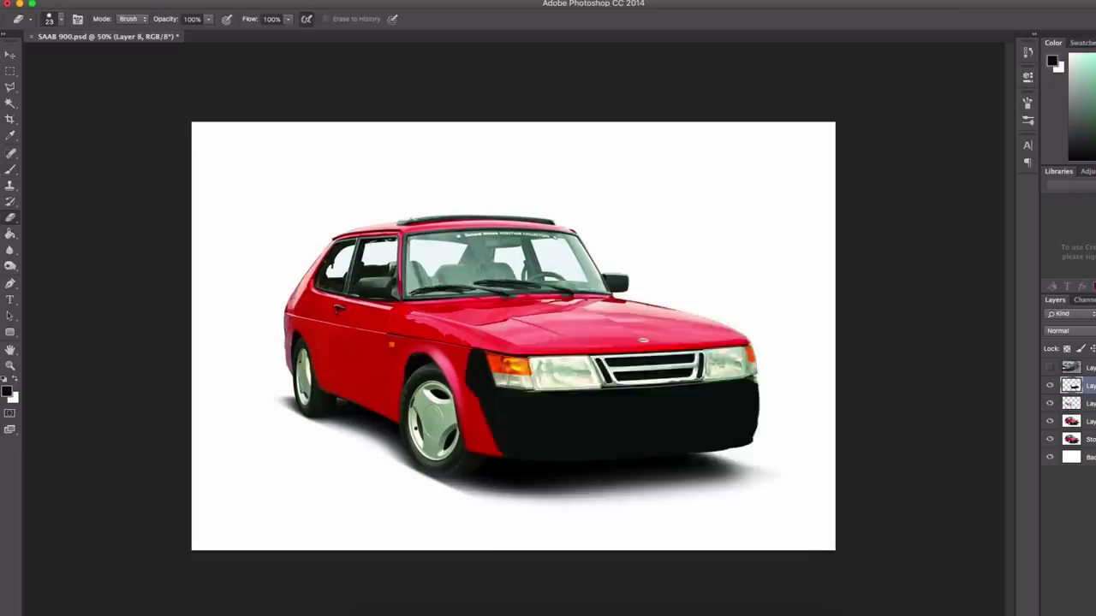
pyautogui.scroll(2, 483, 364)
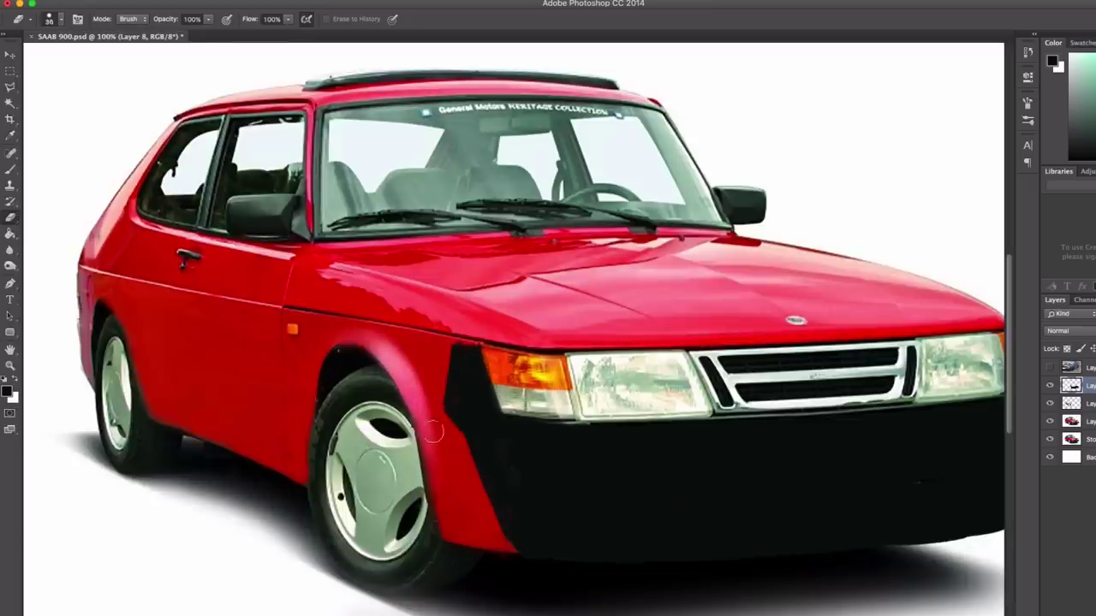
pyautogui.moveTo(471, 473)
pyautogui.mouseDown()
pyautogui.moveTo(493, 534)
pyautogui.moveTo(431, 392)
pyautogui.mouseUp()
pyautogui.scroll(-2, 431, 392)
# Straighten the rotated canvas view and return to the Brush tool.
pyautogui.press('b')
pyautogui.rightClick(611, 271)
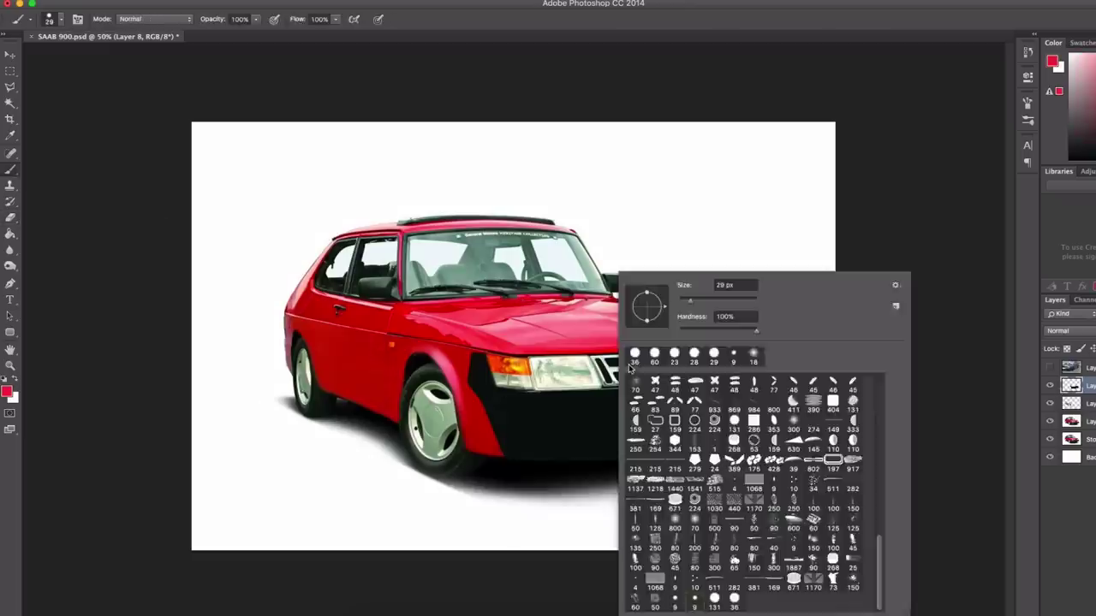
pyautogui.press('Escape')
pyautogui.press('r')
pyautogui.moveTo(599, 386); pyautogui.dragTo(513, 257)
pyautogui.press('b')
pyautogui.scroll(2, 541, 201)
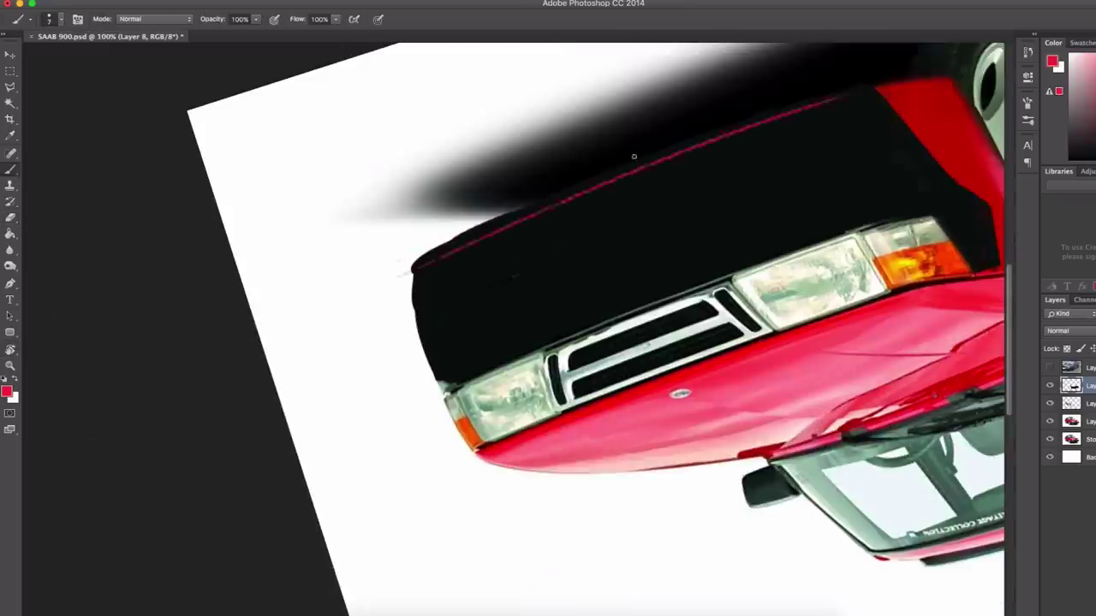
pyautogui.press('r')
pyautogui.moveTo(541, 200)
pyautogui.mouseDown()
pyautogui.moveTo(521, 333)
pyautogui.moveTo(335, 293)
pyautogui.mouseUp()
pyautogui.press('b')
pyautogui.scroll(1, 335, 293)
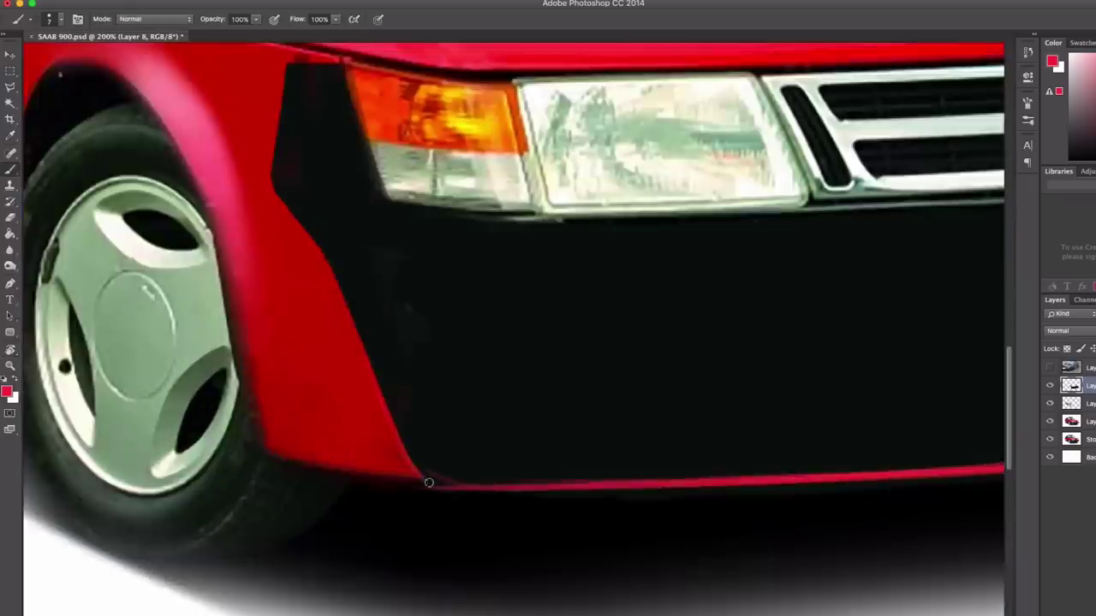
pyautogui.hscroll(2, 351, 433)
pyautogui.scroll(-1, 351, 433)
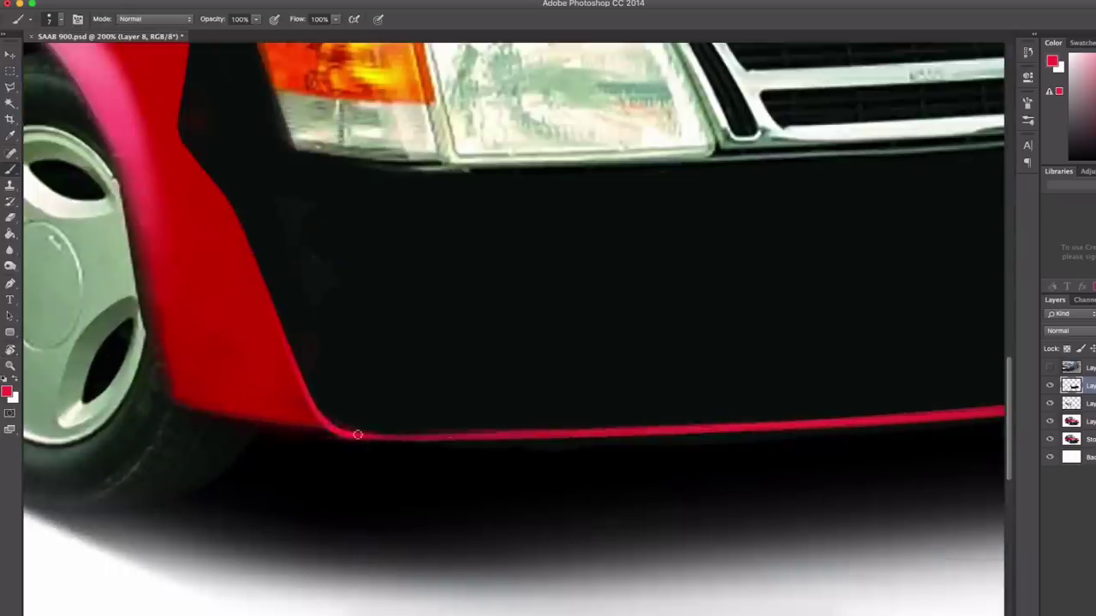
# With a larger black brush, paint down the bumper's right corner.
pyautogui.press('d')
pyautogui.scroll(-2, 530, 328)
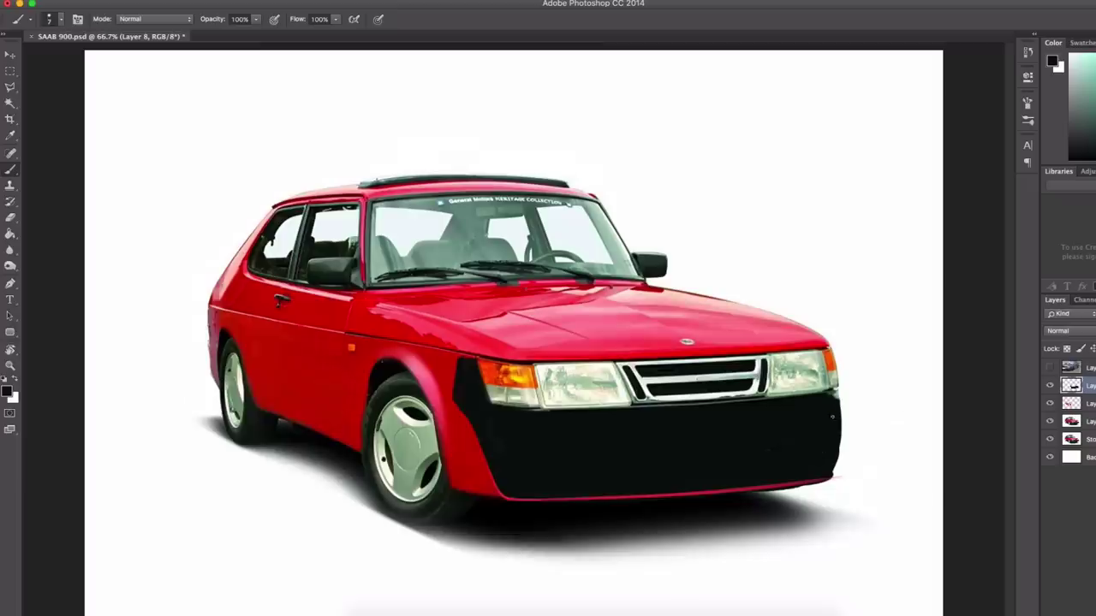
pyautogui.press(']')
pyautogui.press(']')
pyautogui.press(']')
pyautogui.press(']')
pyautogui.press(']')
pyautogui.press(']')
pyautogui.moveTo(834, 349); pyautogui.dragTo(834, 473)
pyautogui.scroll(2, 472, 357)
# With a smaller brush, darken the grille–headlight edge, the indicator–headlight gap and the indicator's lower edge.
pyautogui.press('[')
pyautogui.press('[')
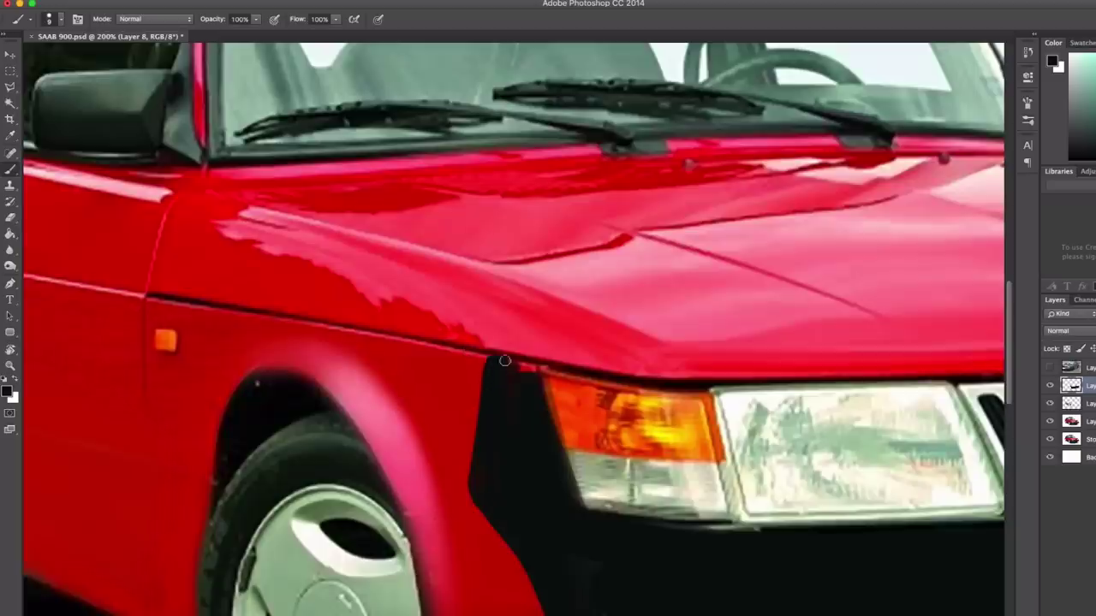
pyautogui.hscroll(10, 758, 379)
pyautogui.scroll(-2, 757, 379)
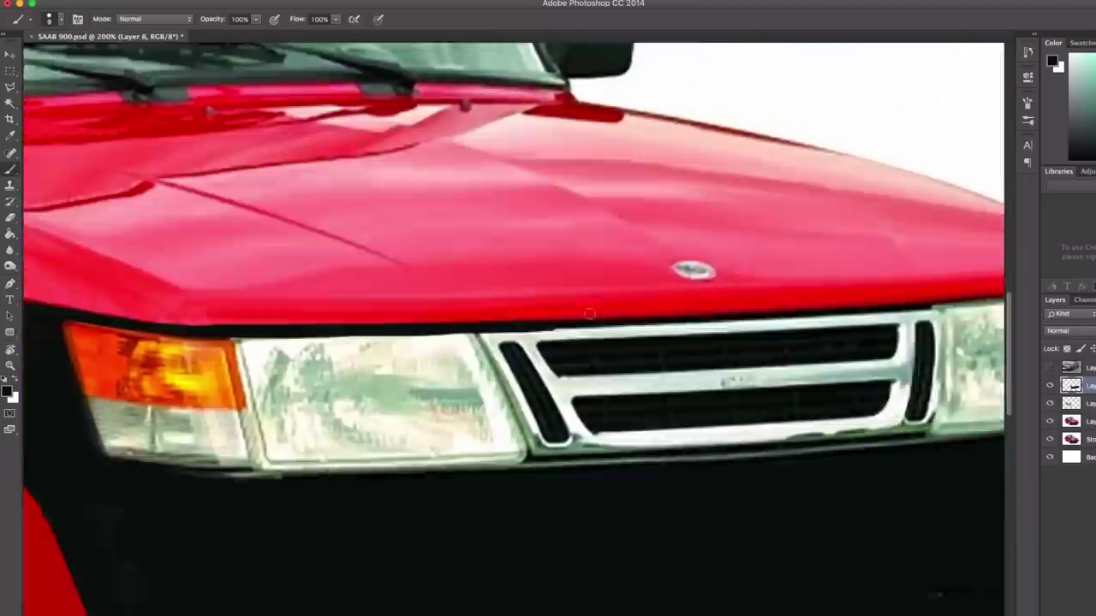
pyautogui.hscroll(5, 768, 315)
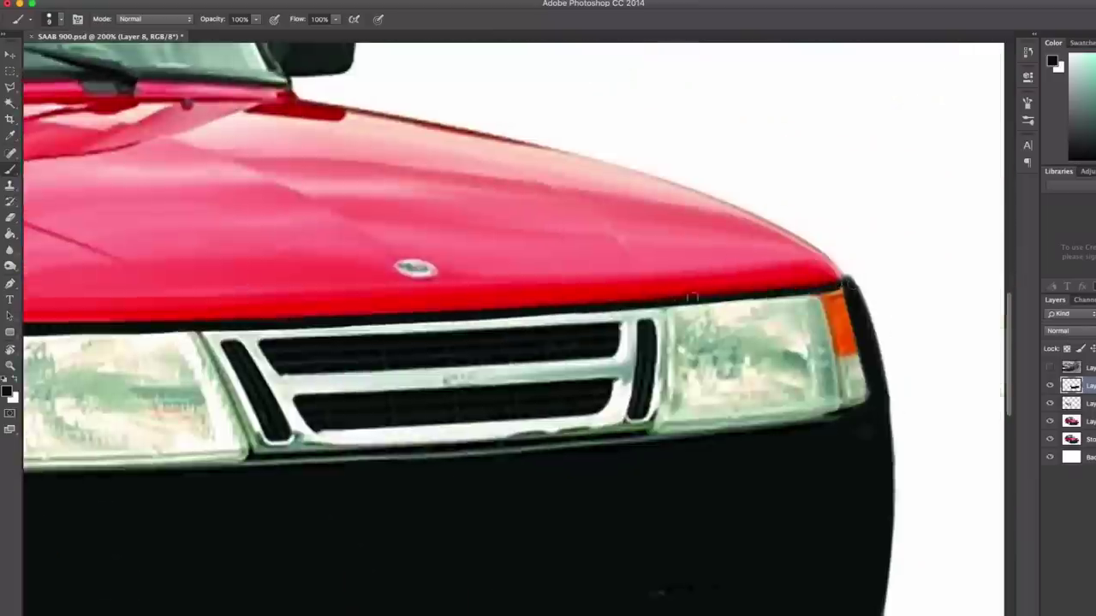
pyautogui.moveTo(661, 329); pyautogui.dragTo(661, 435)
pyautogui.moveTo(673, 307)
pyautogui.mouseDown()
pyautogui.moveTo(661, 439)
pyautogui.moveTo(343, 457)
pyautogui.moveTo(540, 449)
pyautogui.mouseUp()
pyautogui.moveTo(201, 333); pyautogui.dragTo(257, 452)
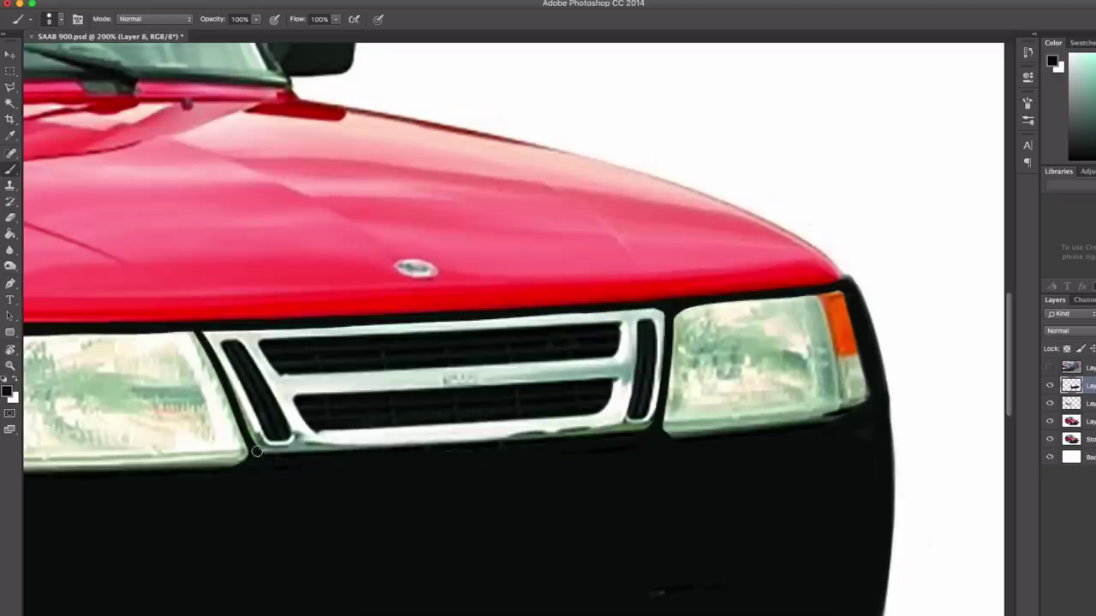
pyautogui.hscroll(-10, 513, 349)
pyautogui.moveTo(514, 316); pyautogui.dragTo(533, 465)
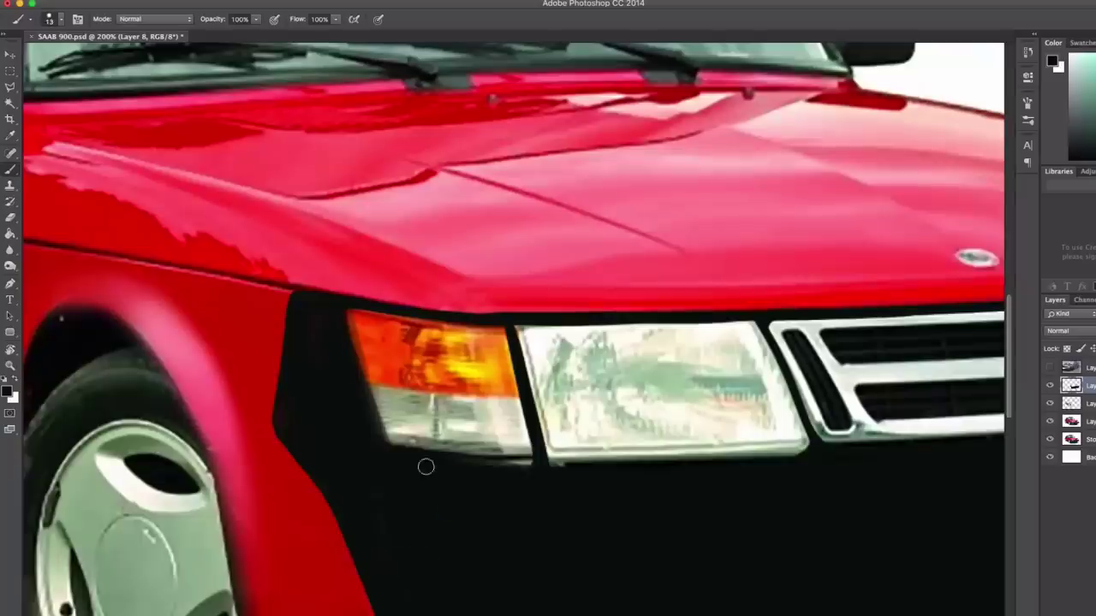
pyautogui.moveTo(425, 463); pyautogui.dragTo(513, 454)
pyautogui.press('super+minus')
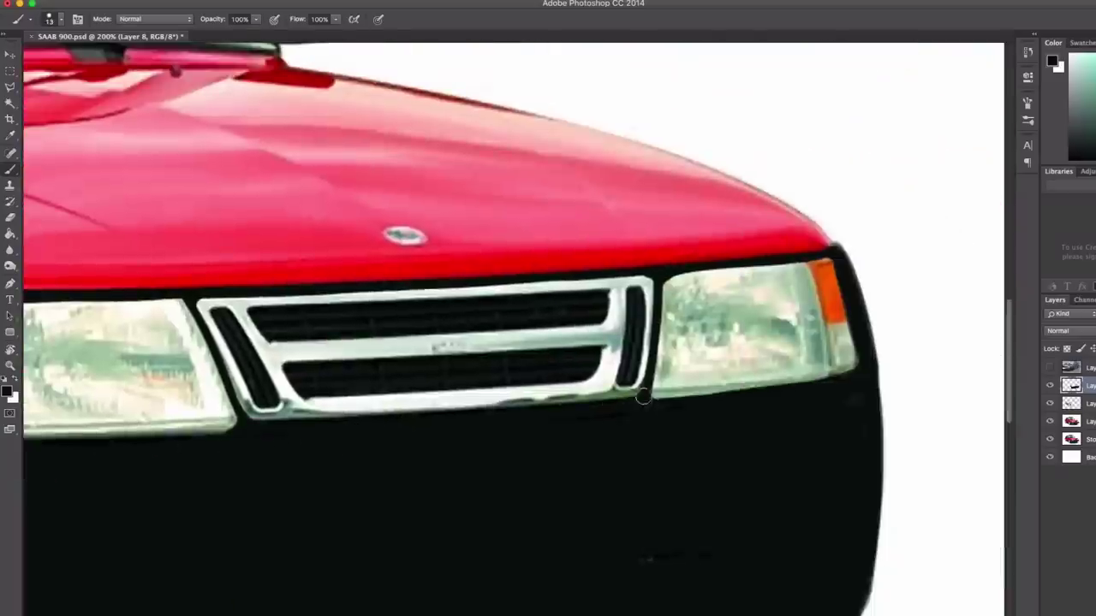
pyautogui.press('super+minus')
# Paint a white highlight along the grille's bottom edge.
pyautogui.press('super+equal')
pyautogui.press('super+equal')
pyautogui.press('super+minus')
pyautogui.press('super+minus')
pyautogui.press(']')
pyautogui.press('x')
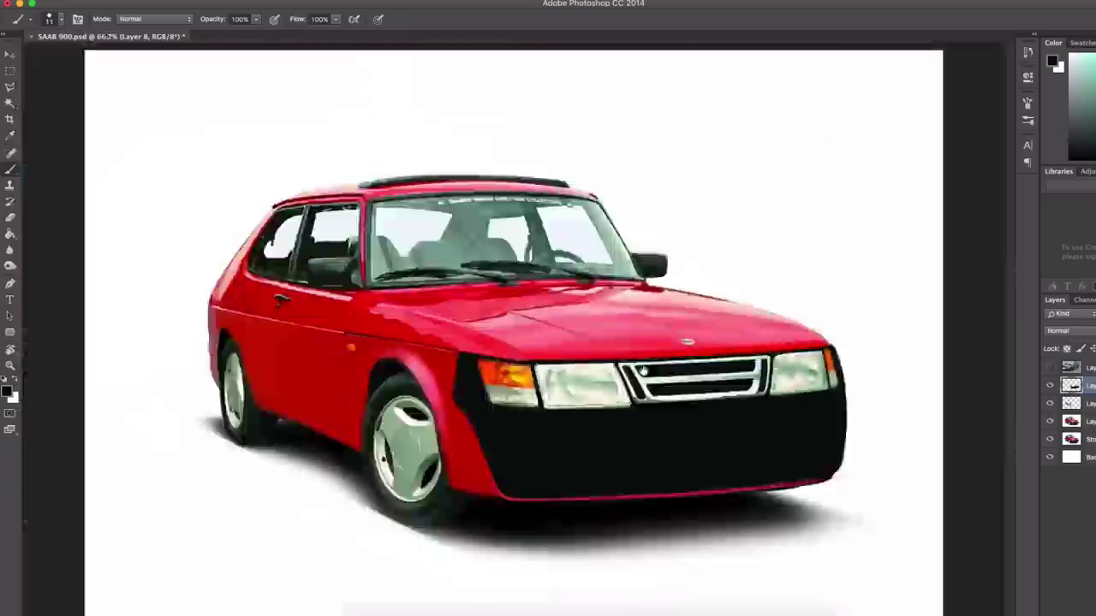
pyautogui.press('super+equal')
pyautogui.press('super+equal')
pyautogui.moveTo(449, 399); pyautogui.dragTo(836, 377)
# On a new layer, add a soft red glow beside the right headlight, then erase it back.
pyautogui.press('super+minus')
pyautogui.press('super+minus')
pyautogui.keyDown('alt'); pyautogui.click(745, 334); pyautogui.keyUp('alt')
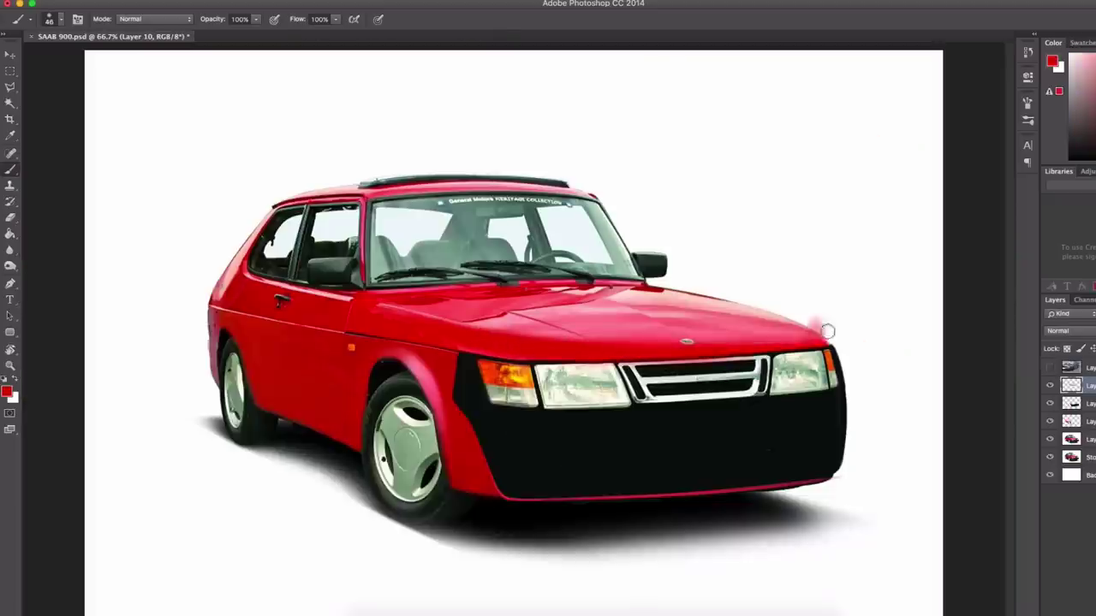
pyautogui.press('super+shift+alt+n')
pyautogui.moveTo(847, 326)
pyautogui.mouseDown()
pyautogui.moveTo(814, 339)
pyautogui.moveTo(830, 349)
pyautogui.moveTo(802, 308)
pyautogui.moveTo(839, 353)
pyautogui.mouseUp()
pyautogui.press('e')
pyautogui.press('b')
# Sample the body red onto a new layer and choose a 55 px soft brush.
pyautogui.press('super+plus')
pyautogui.press('super+plus')
pyautogui.rightClick(501, 269)
pyautogui.click(531, 342)
pyautogui.press('d')
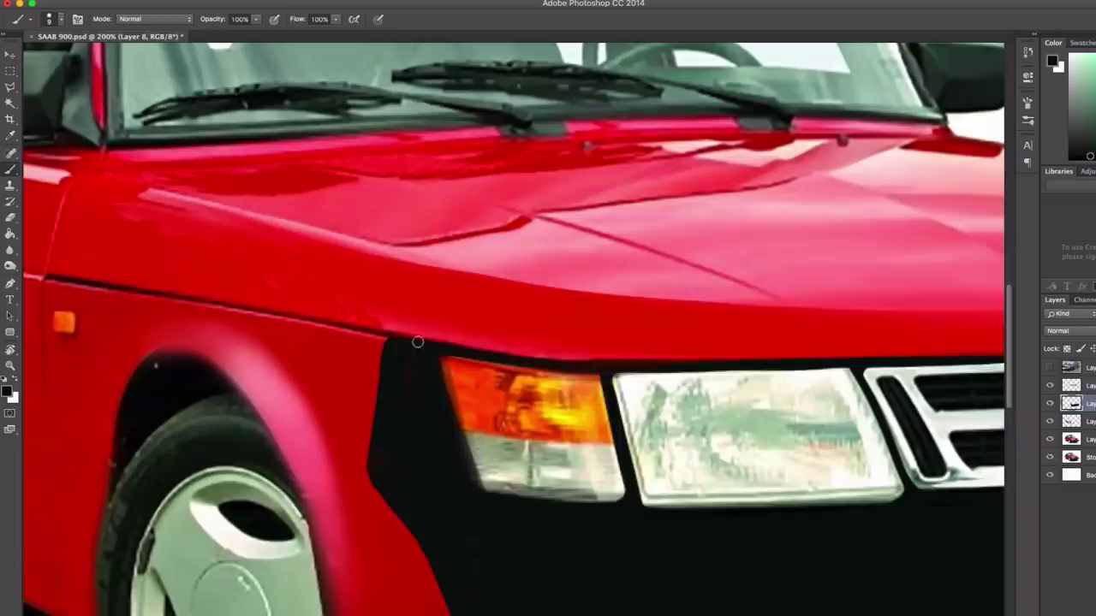
pyautogui.press('super+minus')
pyautogui.press('super+minus')
pyautogui.keyDown('alt'); pyautogui.click(831, 311); pyautogui.keyUp('alt')
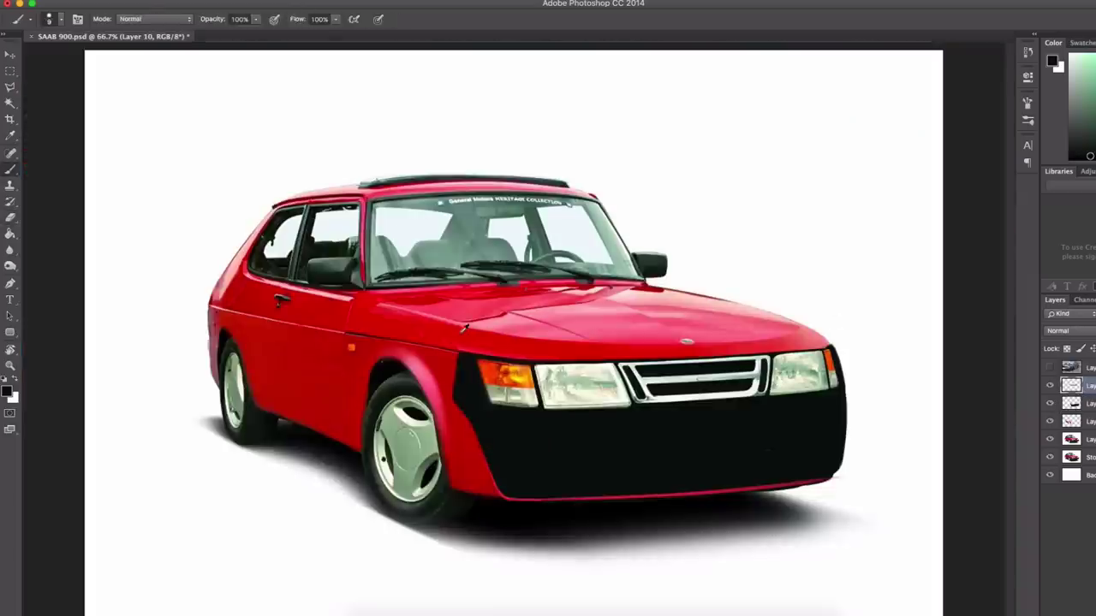
pyautogui.press('super+alt+shift+n')
pyautogui.rightClick(501, 269)
pyautogui.doubleClick(516, 352)
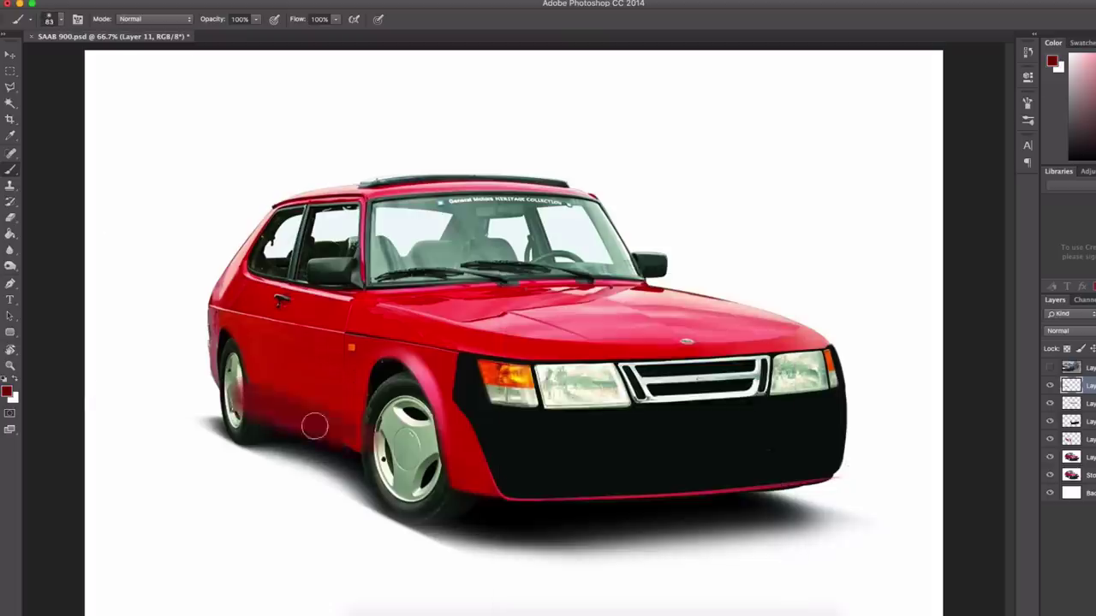
# Erase stray paint along the lower and rear body with a 55 px eraser, then show the hidden layers.
pyautogui.press('e')
pyautogui.moveTo(292, 432); pyautogui.dragTo(256, 440)
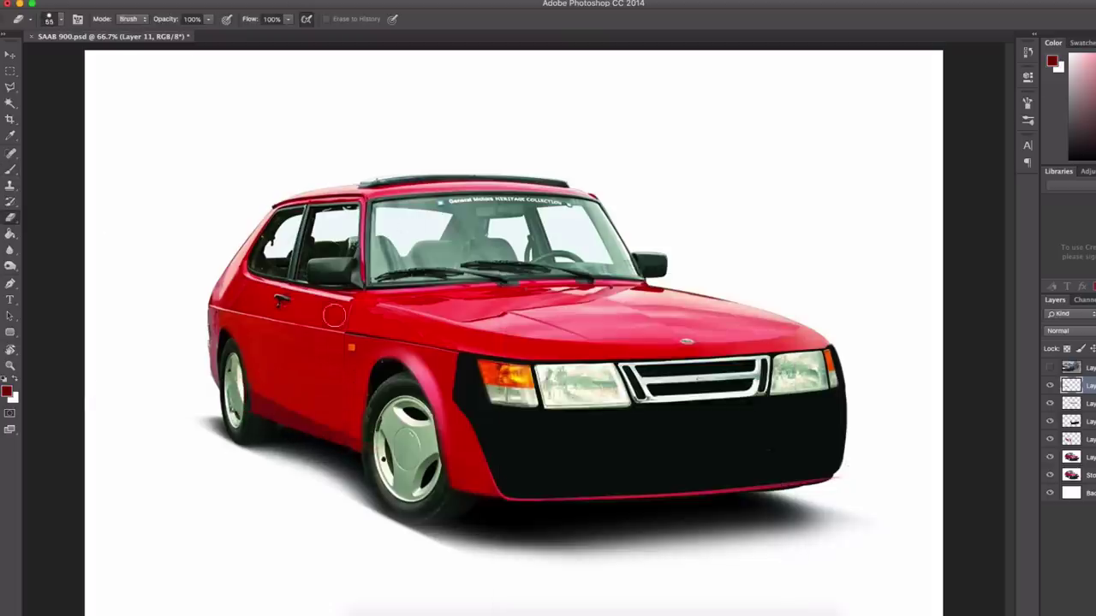
pyautogui.rightClick(326, 267)
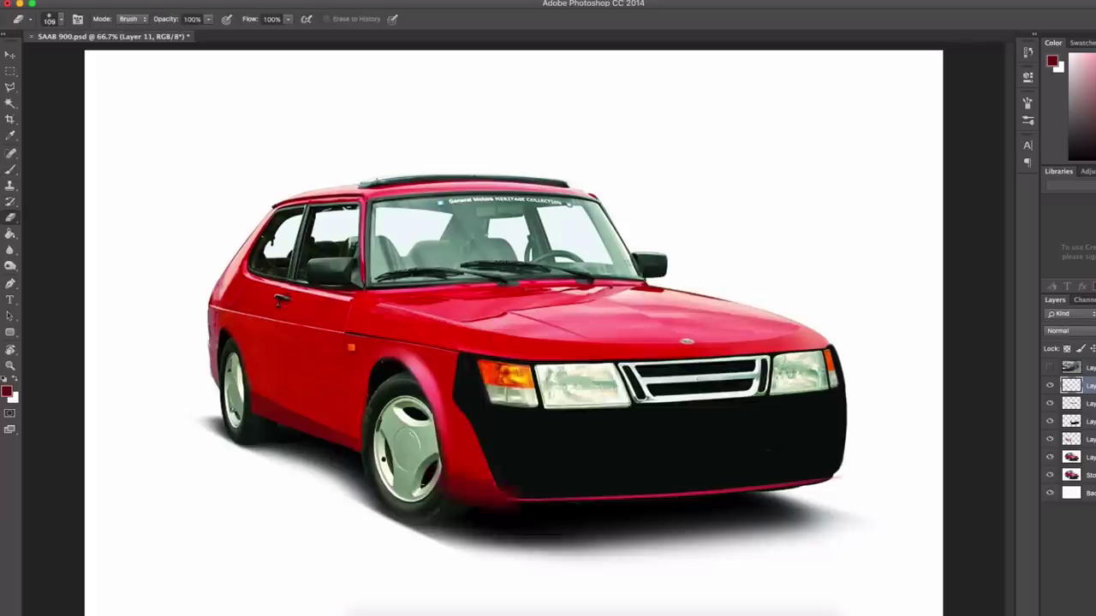
pyautogui.rightClick(416, 267)
pyautogui.doubleClick(430, 350)
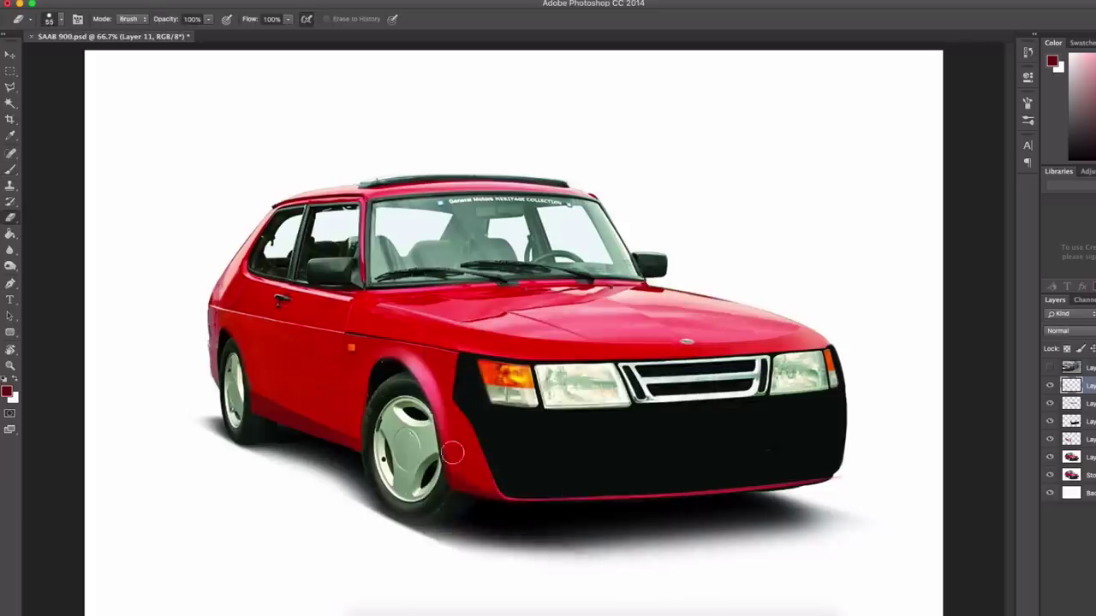
pyautogui.click(9, 172)
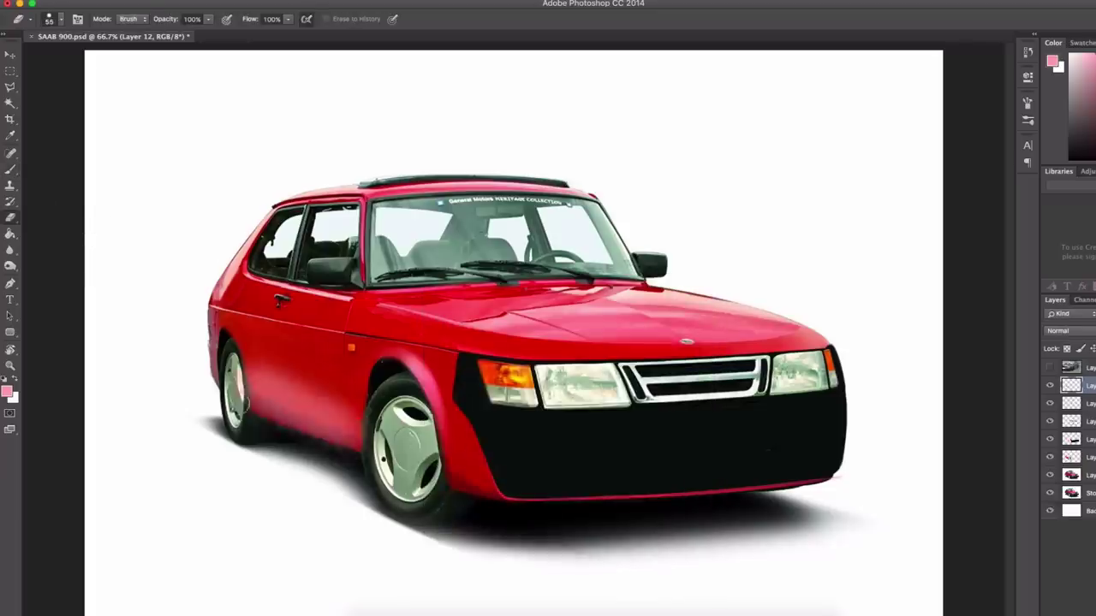
pyautogui.moveTo(248, 402); pyautogui.dragTo(363, 432)
pyautogui.rightClick(322, 268)
pyautogui.moveTo(274, 385); pyautogui.dragTo(360, 437)
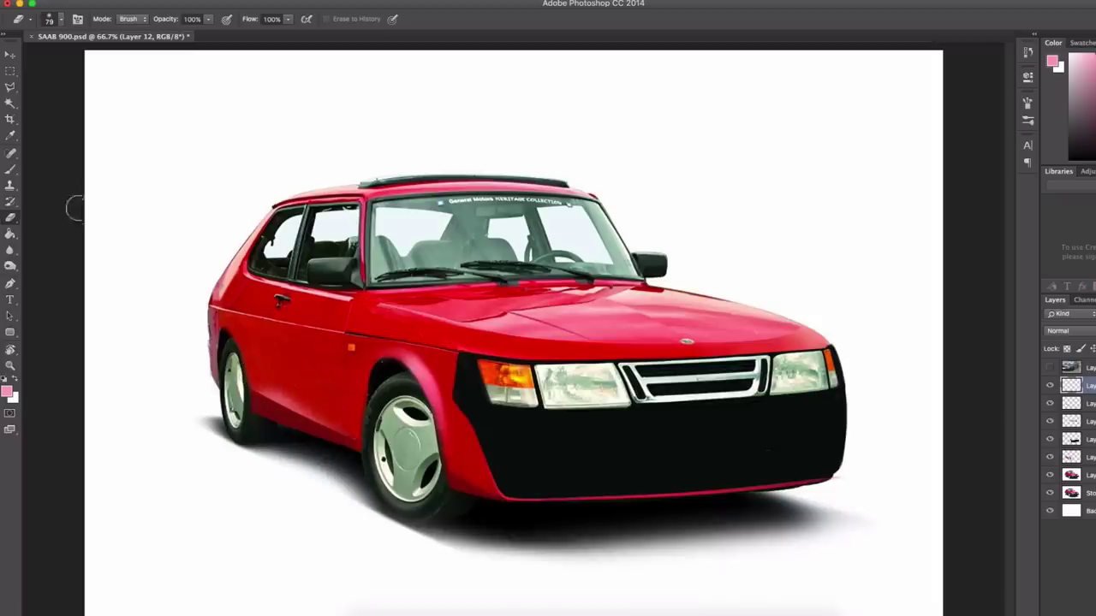
pyautogui.moveTo(1050, 457); pyautogui.dragTo(1050, 385)
# Take the Brush, sample the bumper edge's red, and review the whole car front.
pyautogui.press('b')
pyautogui.keyDown('alt'); pyautogui.click(502, 482); pyautogui.keyUp('alt')
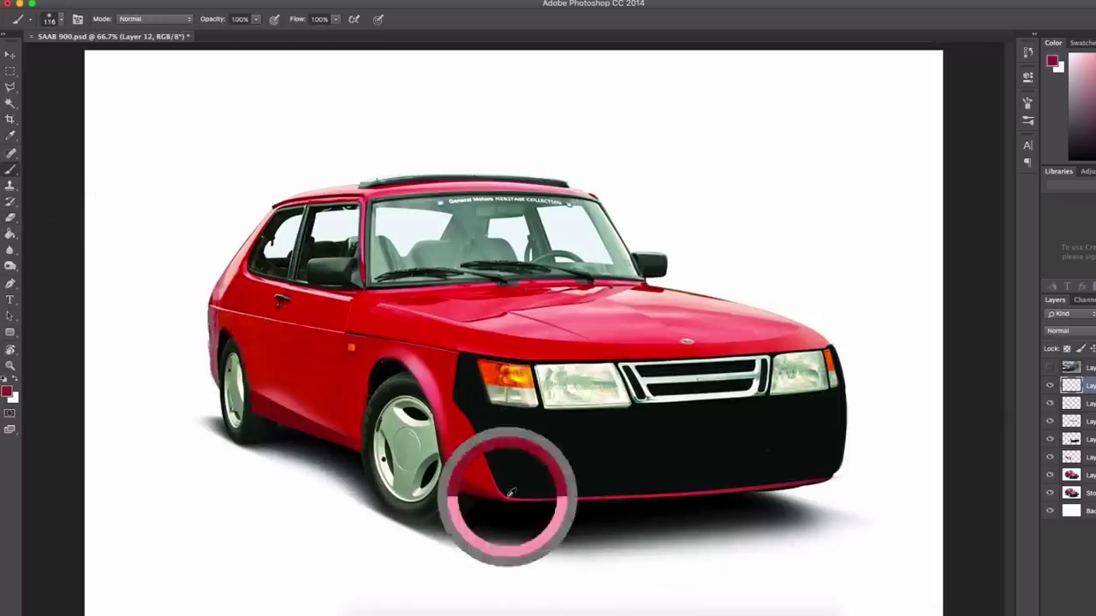
pyautogui.hotkey('ctrl', '+')
pyautogui.hotkey('ctrl', '+')
pyautogui.hotkey('ctrl', '-')
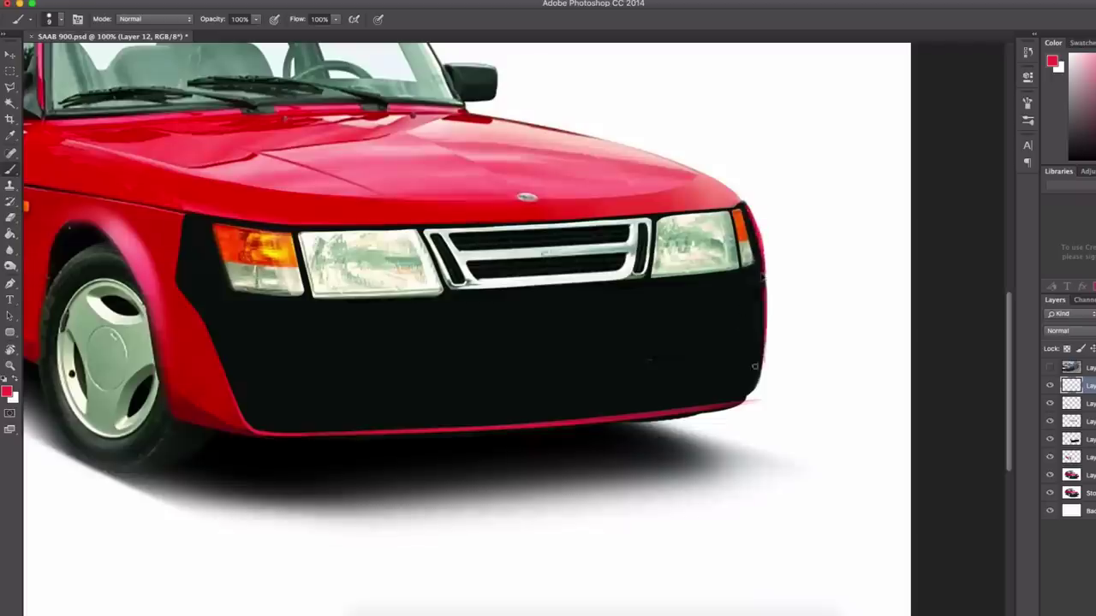
pyautogui.scroll(2, 745, 377)
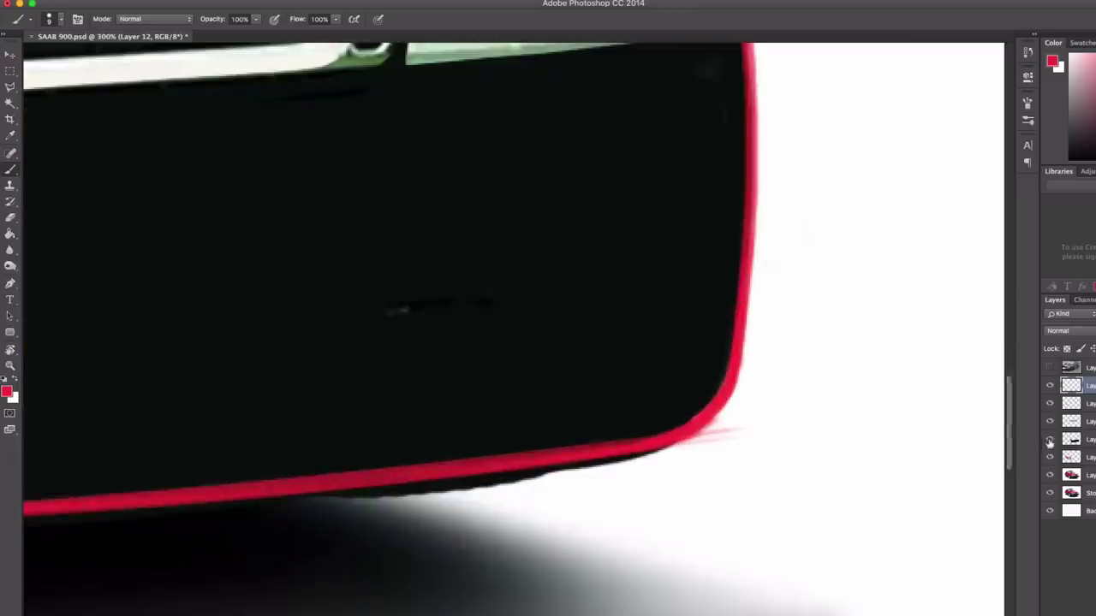
pyautogui.scroll(-2, 681, 452)
pyautogui.scroll(-1, 851, 372)
pyautogui.scroll(1, 851, 371)
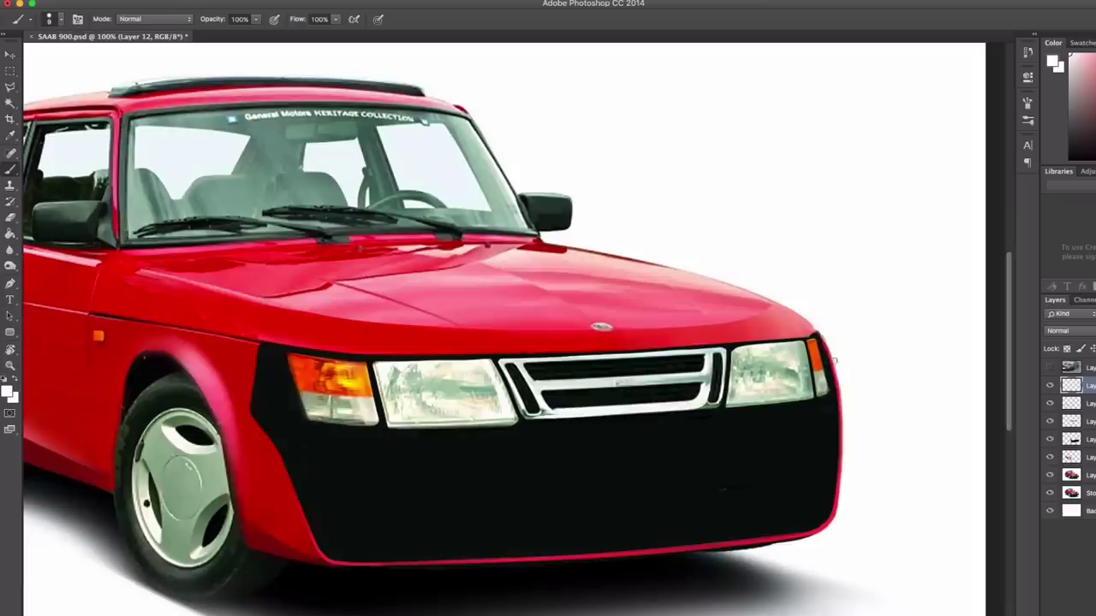
pyautogui.scroll(-1, 831, 368)
# Copy the rear wheel to a new layer and nudge it toward the rear.
pyautogui.press('l')
pyautogui.moveTo(214, 326)
pyautogui.mouseDown()
pyautogui.moveTo(274, 445)
pyautogui.moveTo(216, 324)
pyautogui.mouseUp()
pyautogui.hotkey('ctrl', 'j')
pyautogui.press('v')
# Lasso, transform and copy the front wheel, then undo those wheel edits.
pyautogui.press('l')
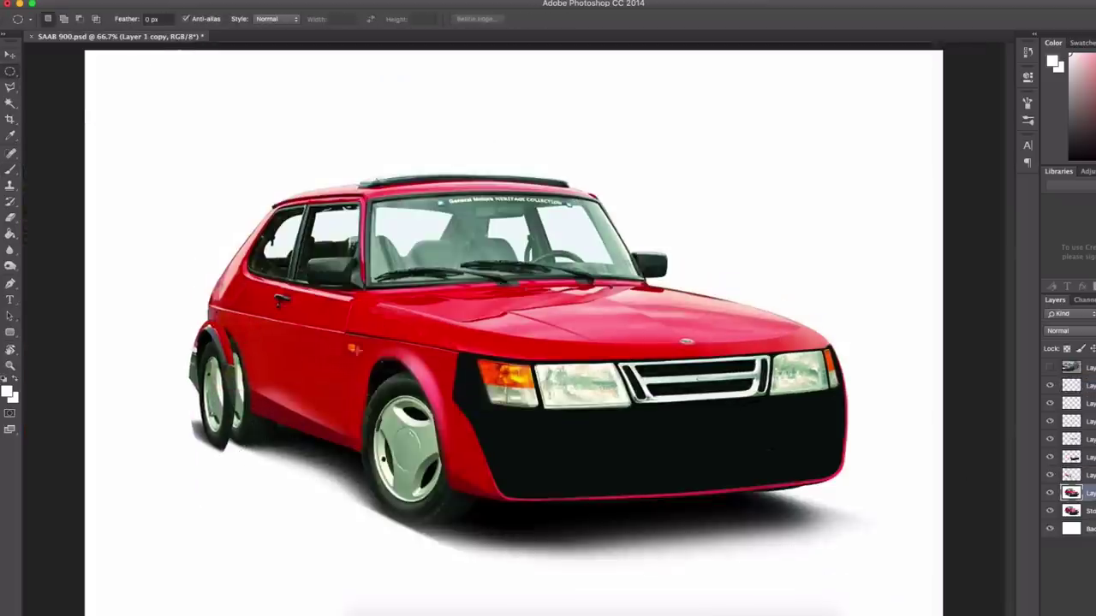
pyautogui.moveTo(351, 349); pyautogui.dragTo(411, 347)
pyautogui.rightClick(421, 374)
pyautogui.click(454, 520)
pyautogui.press('Return')
pyautogui.hotkey('ctrl', 'j')
pyautogui.press('v')
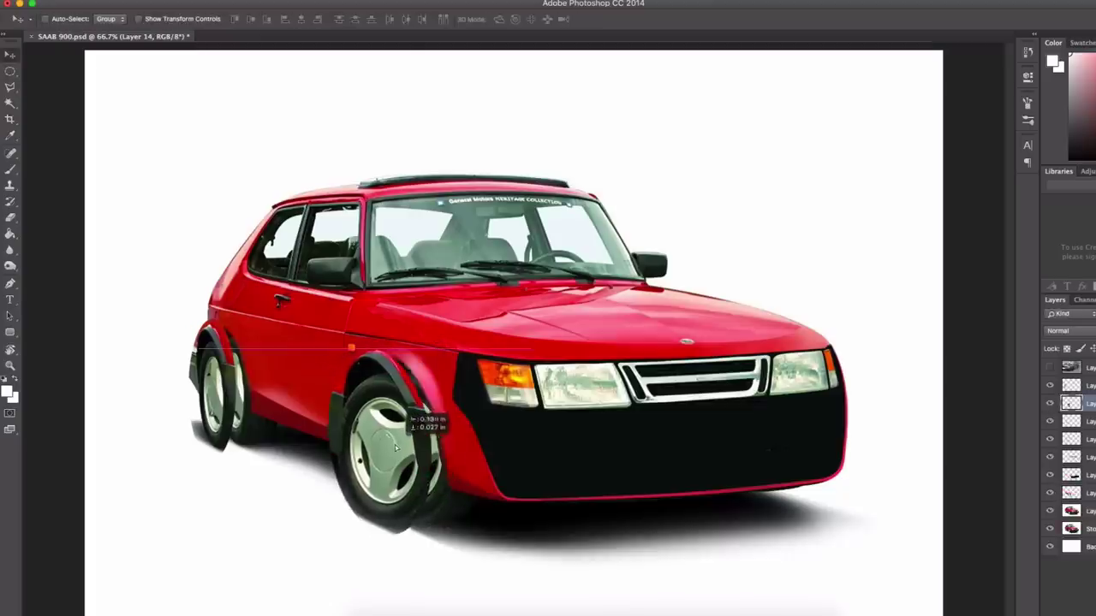
pyautogui.press('b')
pyautogui.hotkey('ctrl', 'alt', 'z')
pyautogui.hotkey('ctrl', 'alt', 'z')
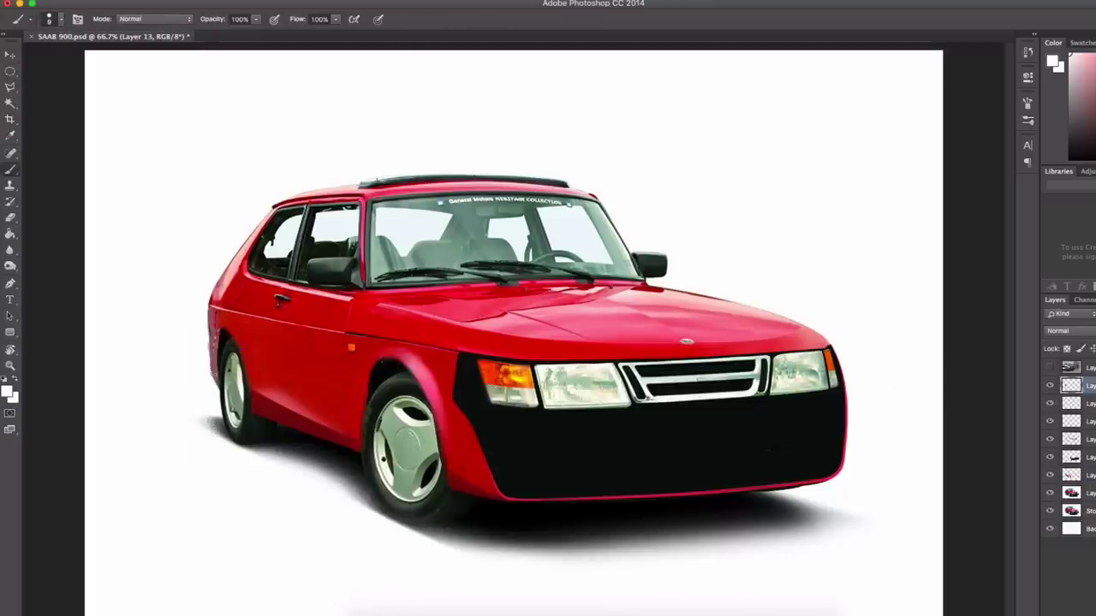
pyautogui.press('v')
# Copy a rectangular wheel area to a new layer and shift it 20 pixels left.
pyautogui.press('m')
pyautogui.moveTo(351, 350); pyautogui.dragTo(443, 526)
pyautogui.hotkey('ctrl', 't')
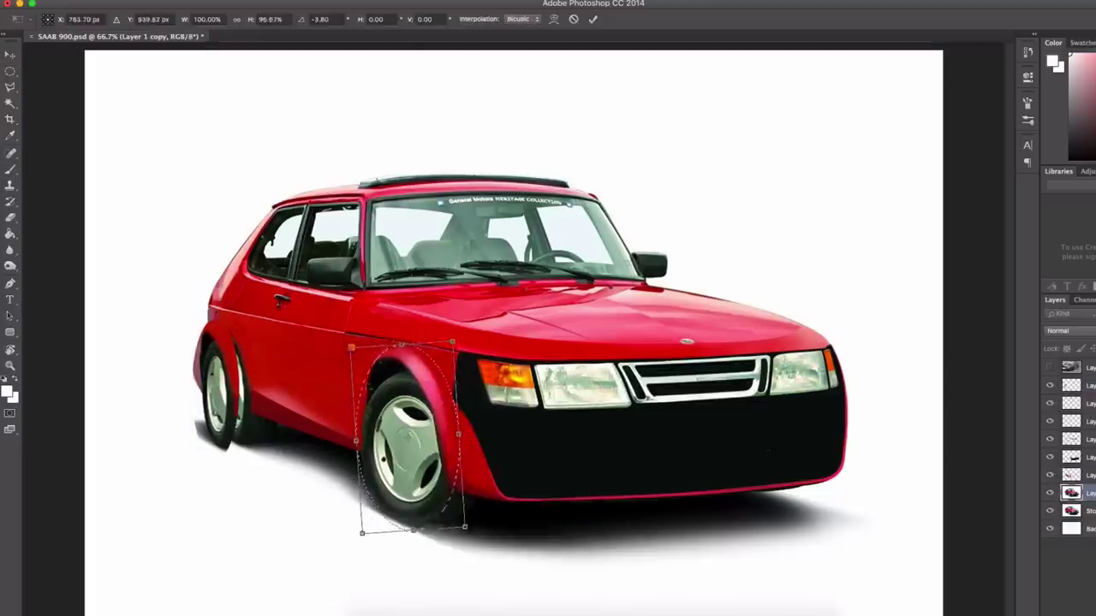
pyautogui.press('Return')
pyautogui.hotkey('ctrl', 'j')
pyautogui.press('v')
pyautogui.moveTo(429, 390); pyautogui.dragTo(413, 390)
# Paint black over the doubled tyre beneath the fender.
pyautogui.press('b')
pyautogui.rightClick(230, 269)
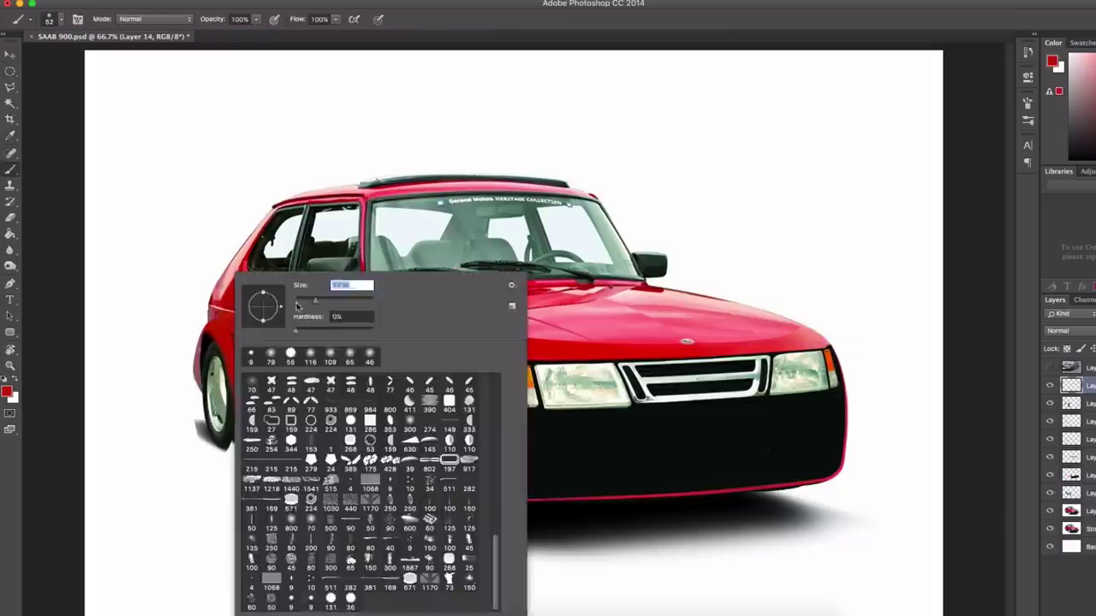
pyautogui.press('Escape')
pyautogui.rightClick(243, 404)
pyautogui.press('Escape')
pyautogui.press('d')
pyautogui.scroll(3, 244, 405)
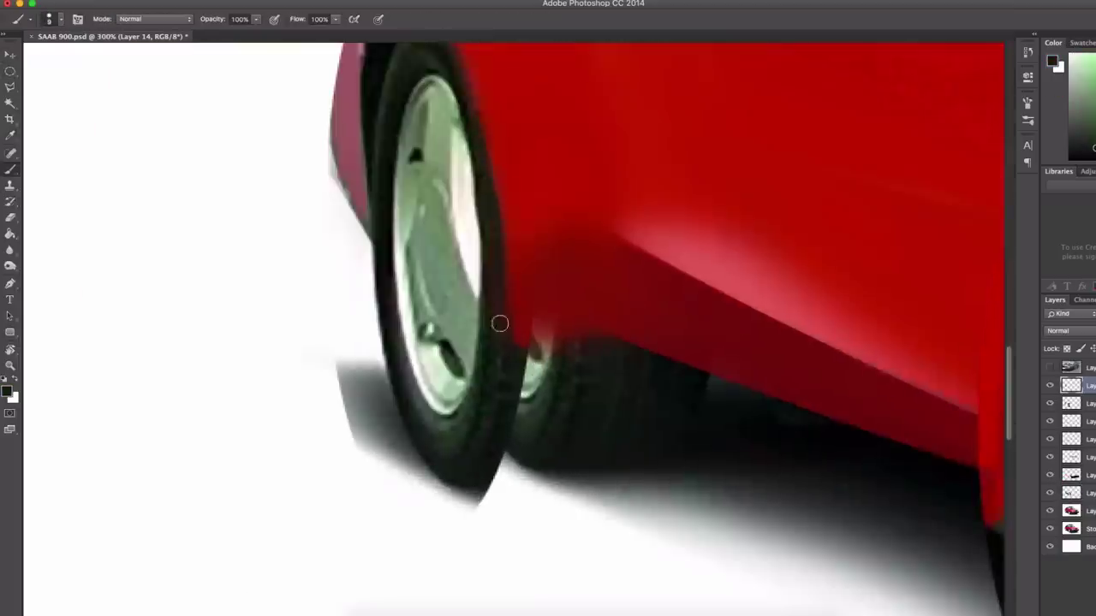
pyautogui.moveTo(504, 487)
pyautogui.mouseDown()
pyautogui.moveTo(648, 470)
pyautogui.moveTo(502, 470)
pyautogui.moveTo(548, 381)
pyautogui.moveTo(582, 371)
pyautogui.mouseUp()
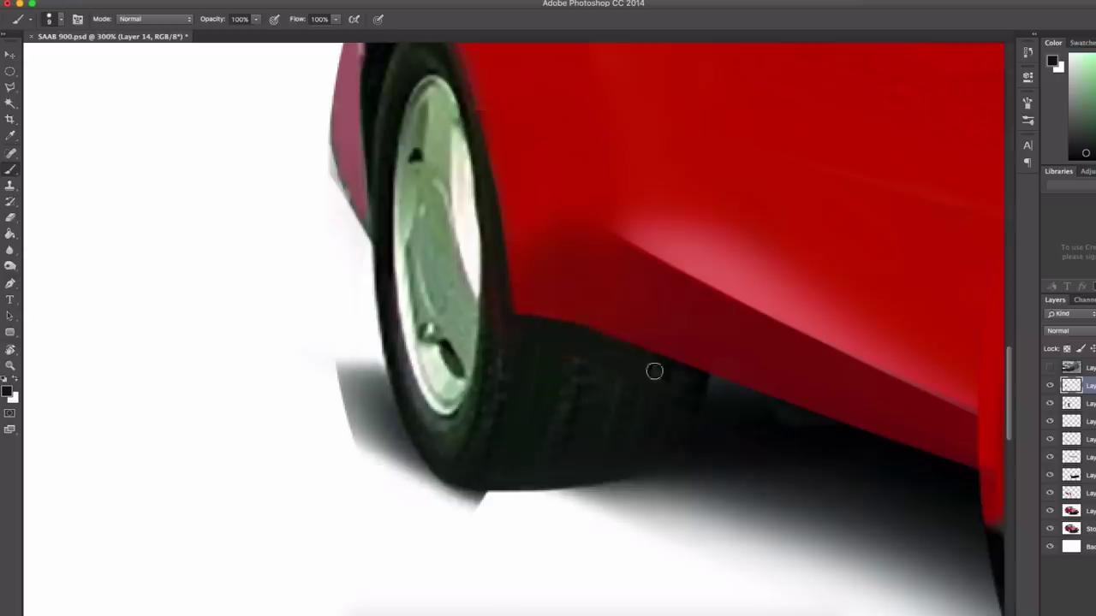
pyautogui.scroll(5, 420, 117)
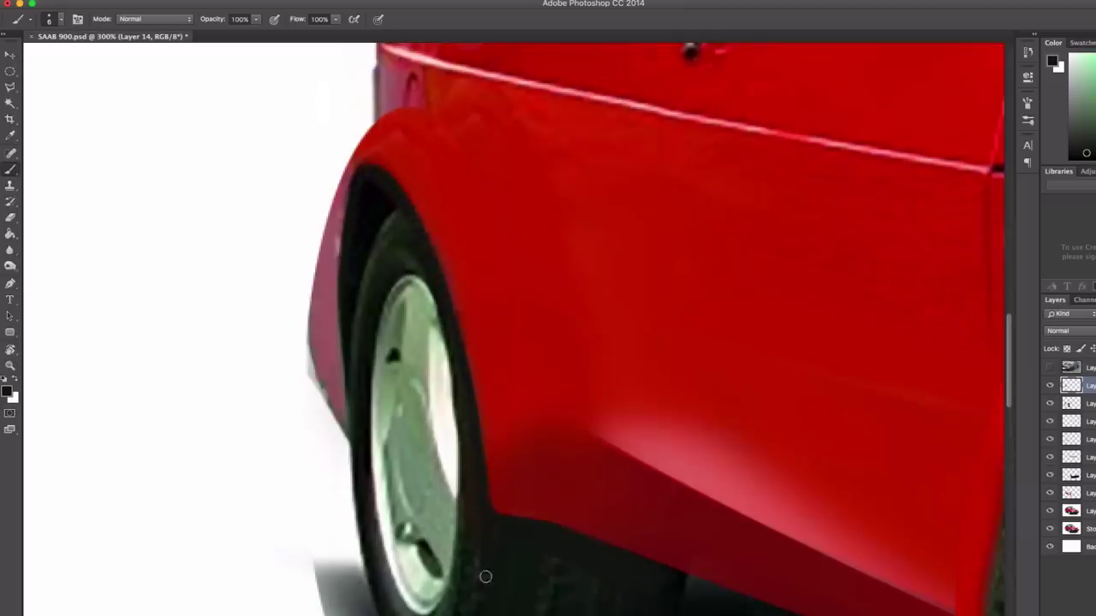
# Erase the pink fringe along the fender's left edge on the other wheel layer.
pyautogui.press('e')
pyautogui.hotkey('alt', '[')
pyautogui.rightClick(334, 171)
pyautogui.press('Escape')
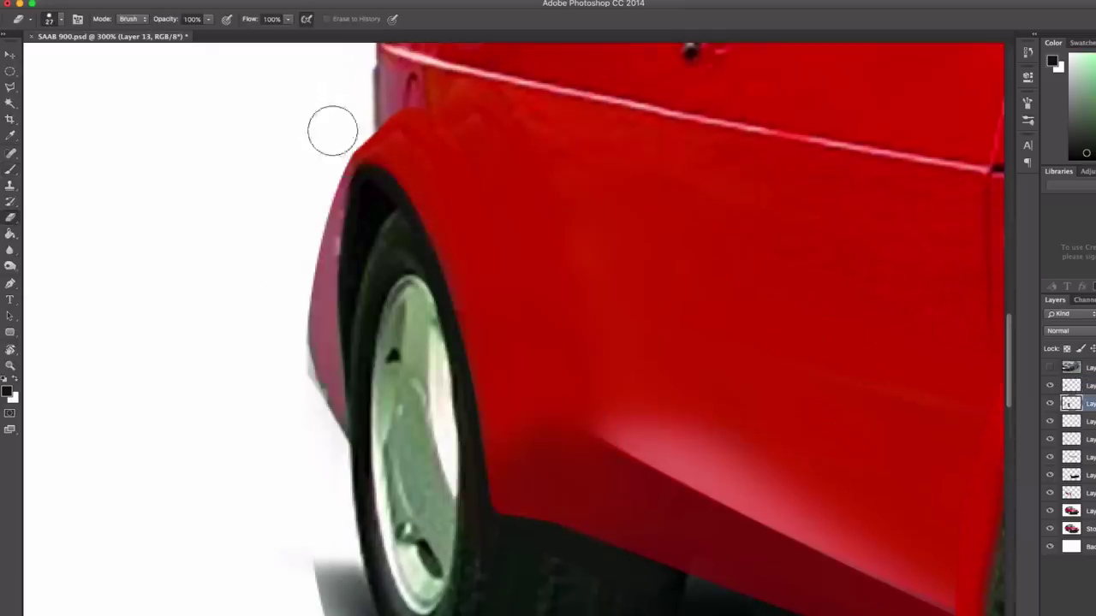
pyautogui.moveTo(332, 131)
pyautogui.mouseDown()
pyautogui.moveTo(306, 386)
pyautogui.moveTo(306, 265)
pyautogui.moveTo(158, 406)
pyautogui.moveTo(257, 360)
pyautogui.moveTo(316, 309)
pyautogui.mouseUp()
# Check the whole car, reselect the wheel layer with the brush, and frame the rear sill.
pyautogui.press('h')
pyautogui.press('h')
pyautogui.press('b')
pyautogui.hotkey('alt', ']')
pyautogui.rightClick(792, 248)
pyautogui.press('Escape')
pyautogui.moveTo(615, 377); pyautogui.dragTo(377, 291)
# Sample a brighter body red and paint a light pink highlight along the side sill.
pyautogui.keyDown('alt'); pyautogui.click(389, 236); pyautogui.keyUp('alt')
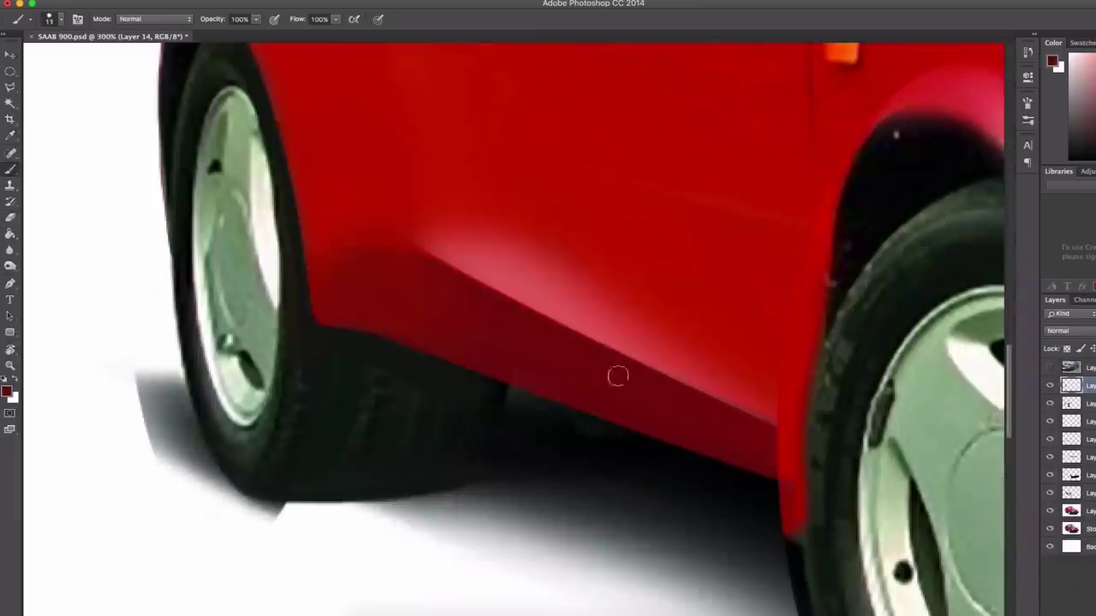
pyautogui.press('x')
pyautogui.press('r')
pyautogui.moveTo(330, 115); pyautogui.dragTo(332, 113)
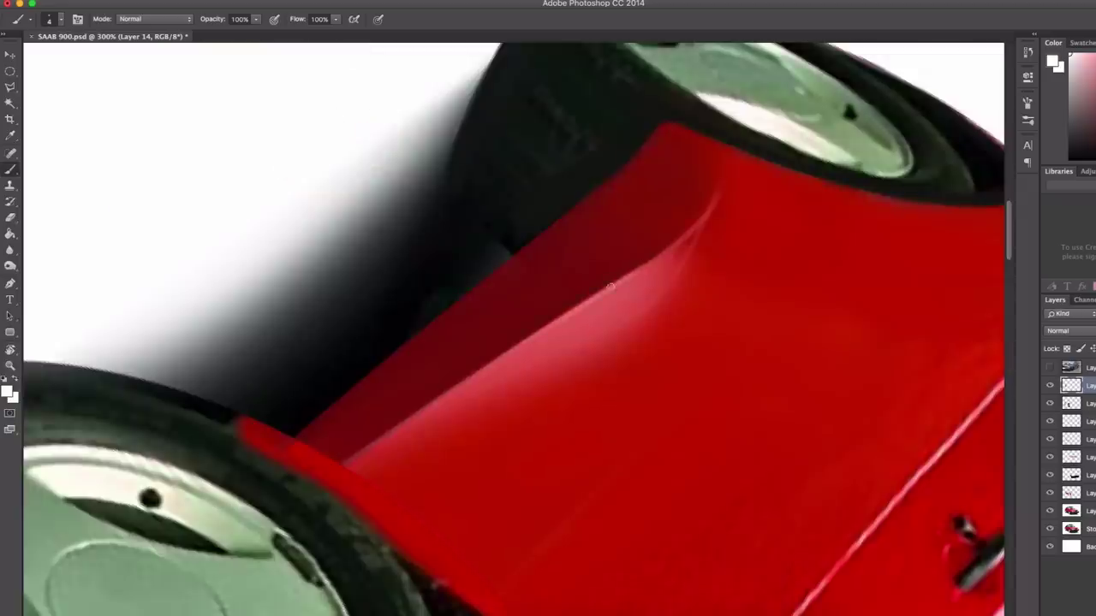
pyautogui.press('h')
pyautogui.moveTo(667, 140); pyautogui.dragTo(331, 367)
pyautogui.press('x')
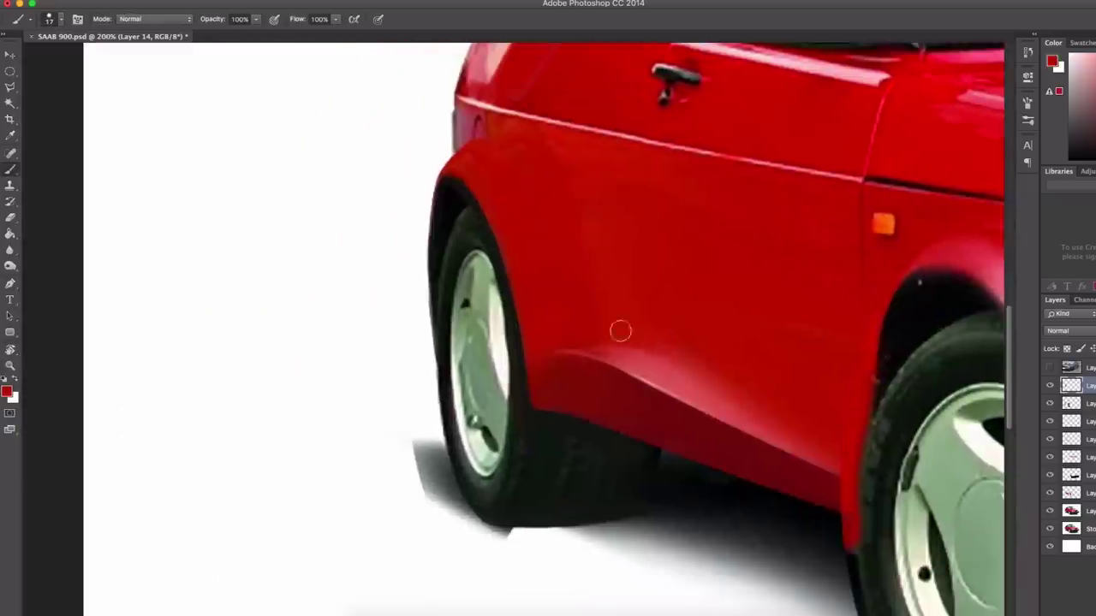
pyautogui.press('h')
pyautogui.moveTo(596, 369); pyautogui.dragTo(599, 379)
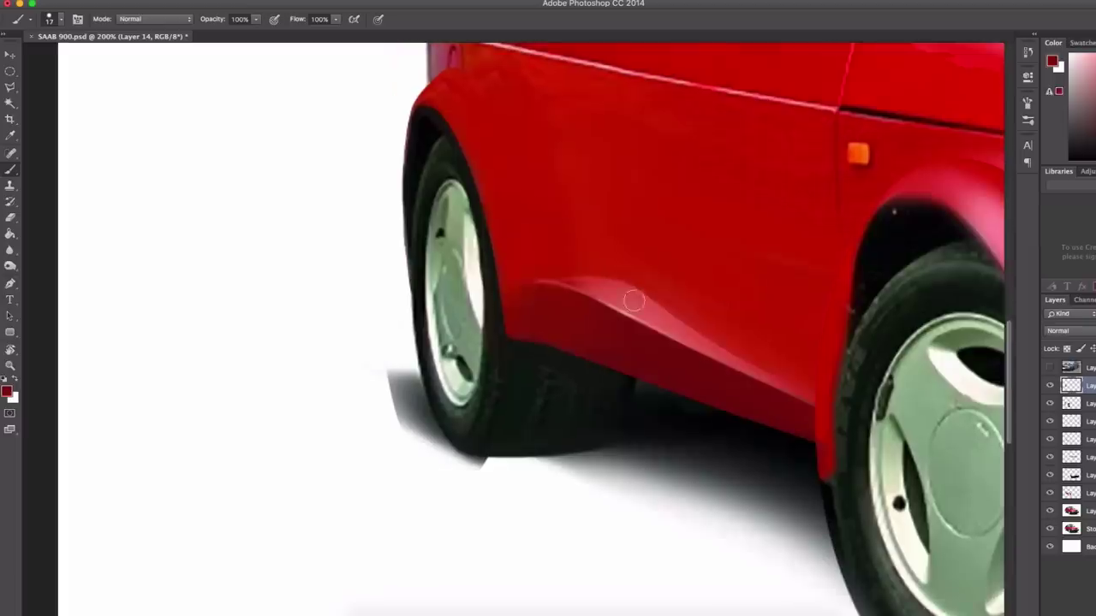
pyautogui.moveTo(631, 296)
pyautogui.mouseDown()
pyautogui.moveTo(534, 281)
pyautogui.moveTo(590, 296)
pyautogui.moveTo(590, 326)
pyautogui.moveTo(564, 212)
pyautogui.mouseUp()
# Paint pink beside the rear arch, then on a new layer over the upper rear arch.
pyautogui.press('r')
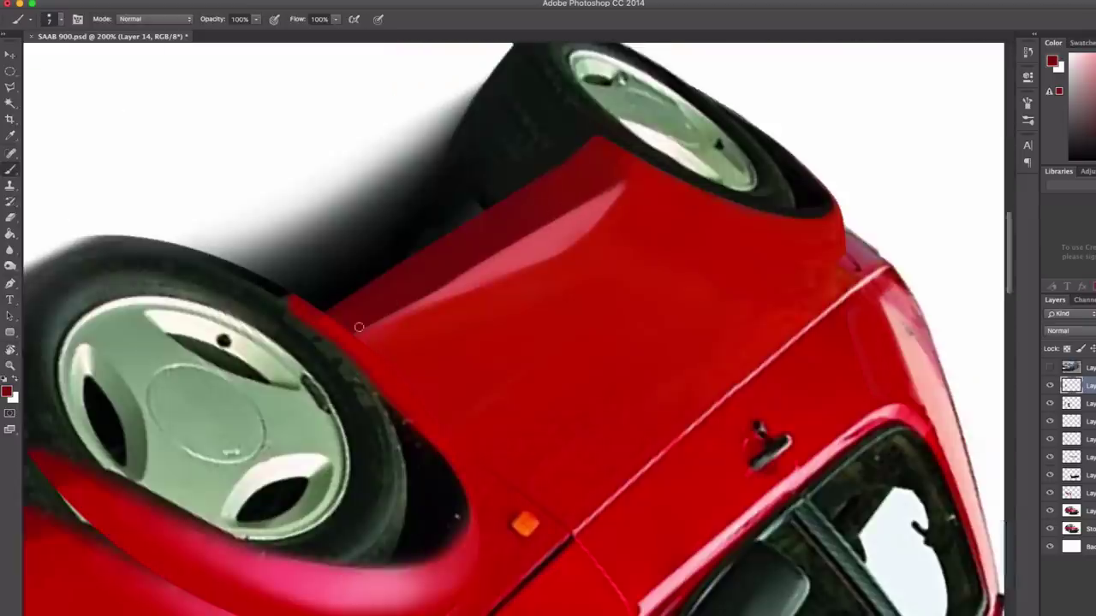
pyautogui.press('r')
pyautogui.press('Escape')
pyautogui.press('h')
pyautogui.moveTo(553, 357)
pyautogui.mouseDown()
pyautogui.moveTo(424, 244)
pyautogui.moveTo(420, 325)
pyautogui.moveTo(454, 360)
pyautogui.moveTo(471, 410)
pyautogui.moveTo(592, 305)
pyautogui.mouseUp()
pyautogui.press('x')
pyautogui.press('e')
pyautogui.press('super+shift+alt+n')
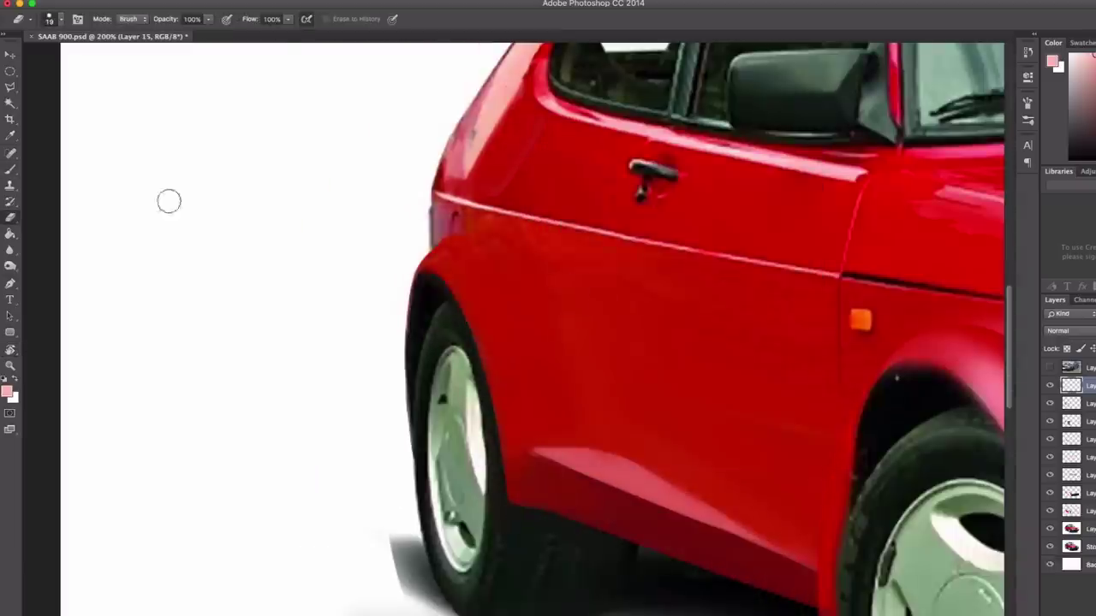
pyautogui.press('b')
pyautogui.press(']')
pyautogui.press(']')
pyautogui.press(']')
pyautogui.moveTo(432, 257)
pyautogui.mouseDown()
pyautogui.moveTo(496, 325)
pyautogui.moveTo(452, 255)
pyautogui.moveTo(458, 359)
pyautogui.moveTo(496, 492)
pyautogui.mouseUp()
# Erase the excess pink haze along and over the rear arch with a wider eraser.
pyautogui.press('e')
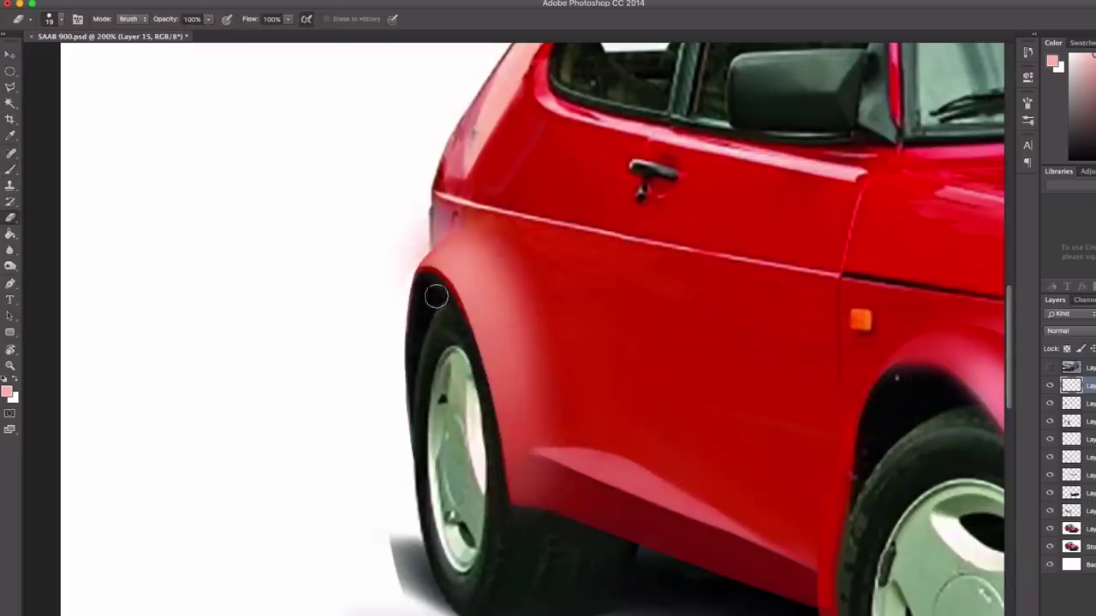
pyautogui.moveTo(428, 219); pyautogui.dragTo(432, 256)
pyautogui.rightClick(471, 182)
pyautogui.press('Escape')
pyautogui.press(']')
pyautogui.press(']')
pyautogui.moveTo(531, 489)
pyautogui.mouseDown()
pyautogui.moveTo(519, 235)
pyautogui.moveTo(524, 280)
pyautogui.mouseUp()
# Smooth the front wheel arch with sampled body reds, shading it slightly darker.
pyautogui.press('b')
pyautogui.keyDown('alt'); pyautogui.click(523, 280); pyautogui.keyUp('alt')
pyautogui.press('super+minus')
pyautogui.press('super+minus')
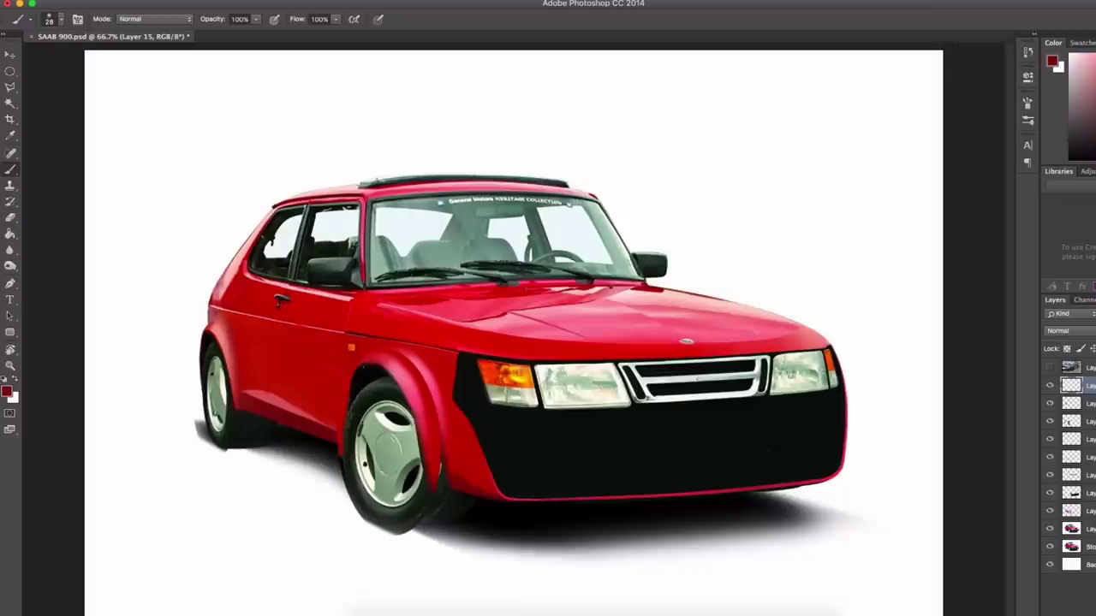
pyautogui.moveTo(406, 354)
pyautogui.mouseDown()
pyautogui.moveTo(448, 436)
pyautogui.moveTo(413, 369)
pyautogui.moveTo(429, 402)
pyautogui.mouseUp()
pyautogui.keyDown('alt'); pyautogui.click(411, 368); pyautogui.keyUp('alt')
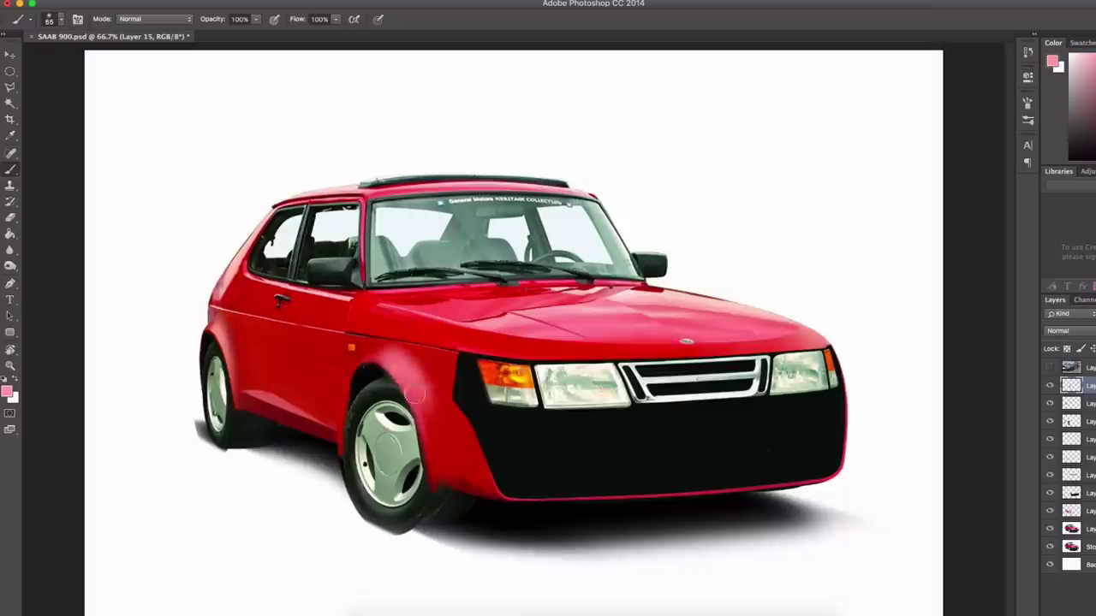
pyautogui.keyDown('alt'); pyautogui.click(403, 325); pyautogui.keyUp('alt')
pyautogui.moveTo(403, 326); pyautogui.dragTo(428, 402)
pyautogui.moveTo(426, 358); pyautogui.dragTo(428, 470)
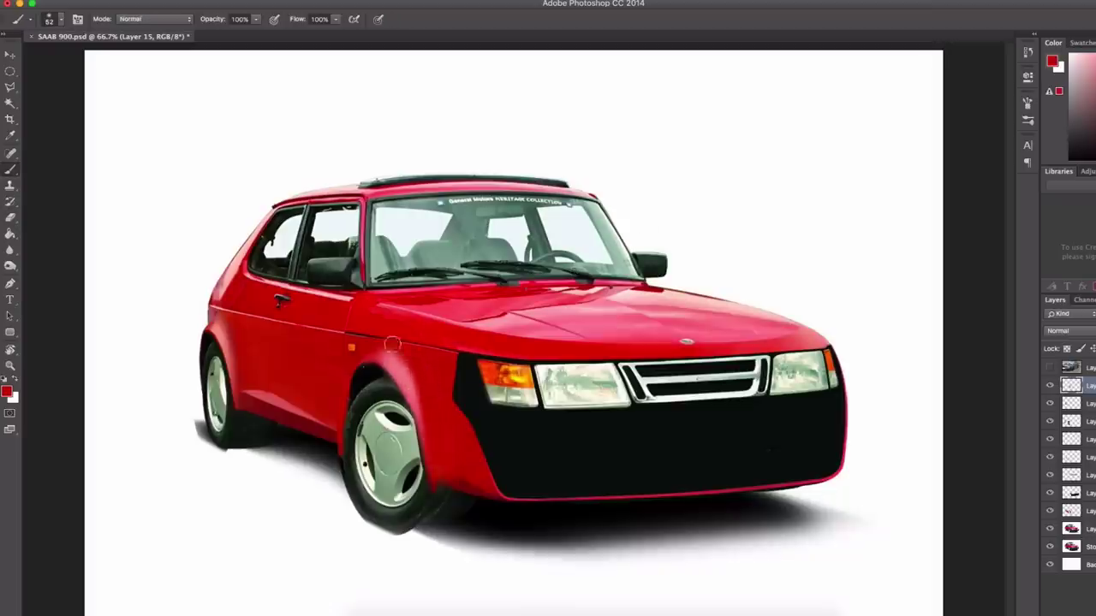
# Select Layer 13 and darken the front wheel arch edge in black.
pyautogui.keyDown('super'); pyautogui.rightClick(331, 404); pyautogui.keyUp('super')
pyautogui.click(333, 406)
pyautogui.press('e')
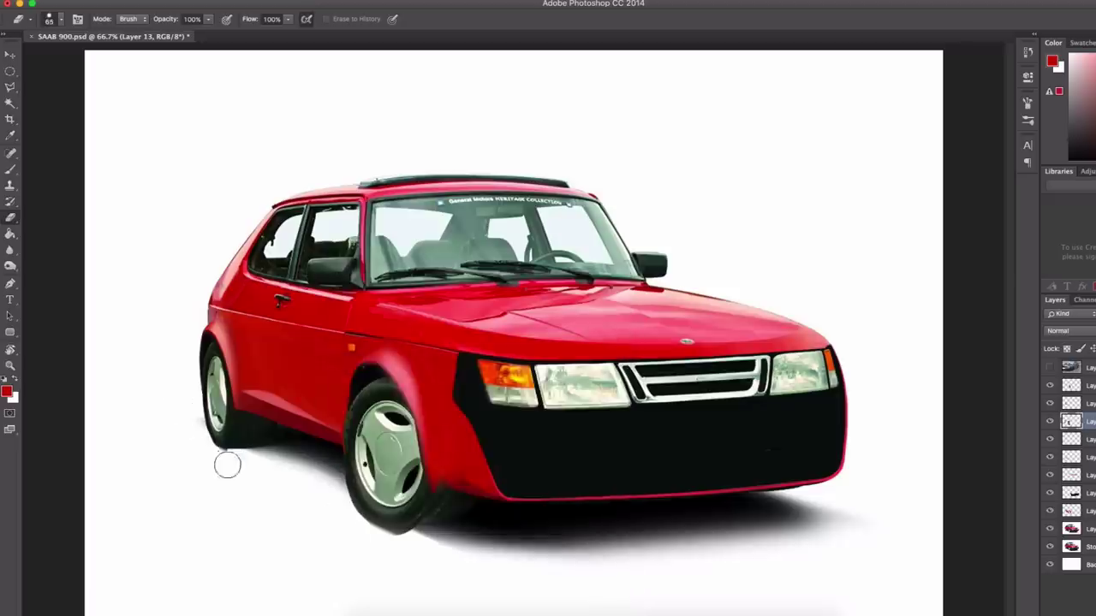
pyautogui.press('b')
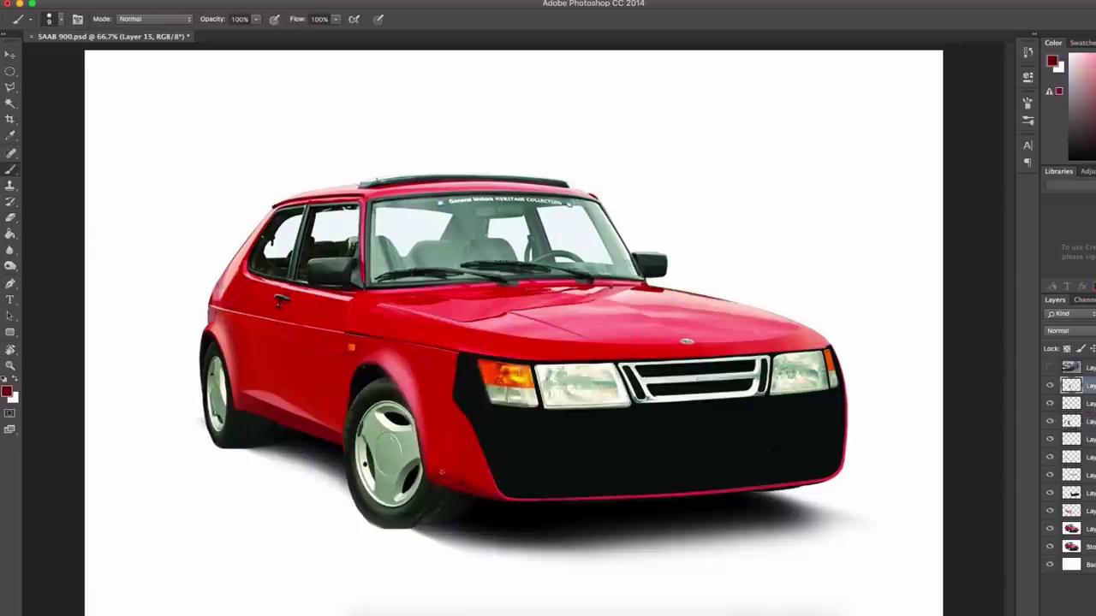
pyautogui.scroll(2, 445, 469)
pyautogui.press('d')
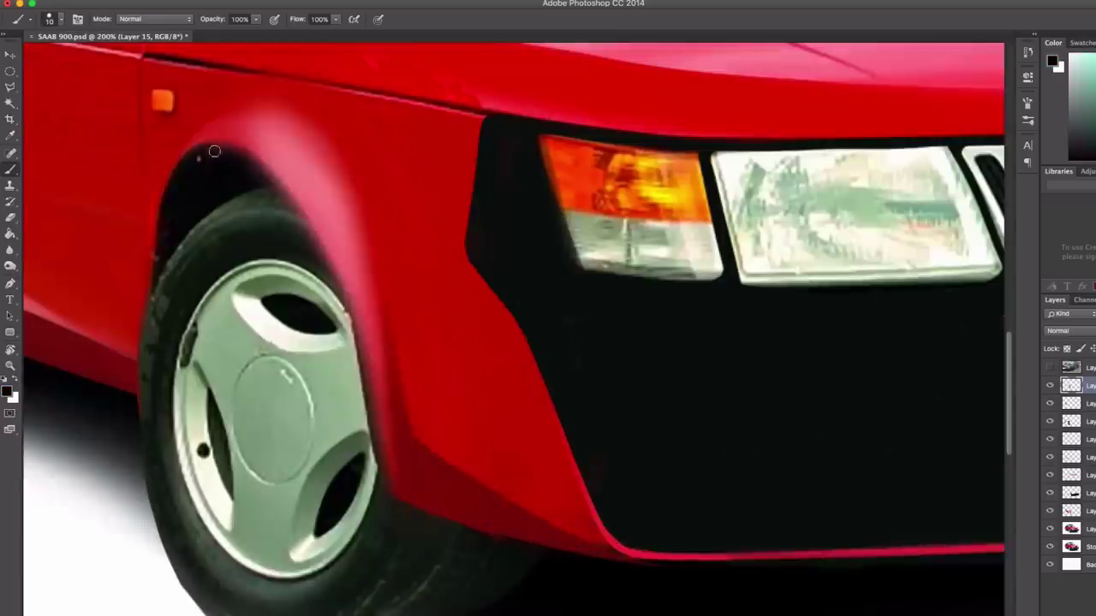
pyautogui.moveTo(214, 151)
pyautogui.mouseDown()
pyautogui.moveTo(303, 230)
pyautogui.moveTo(363, 370)
pyautogui.mouseUp()
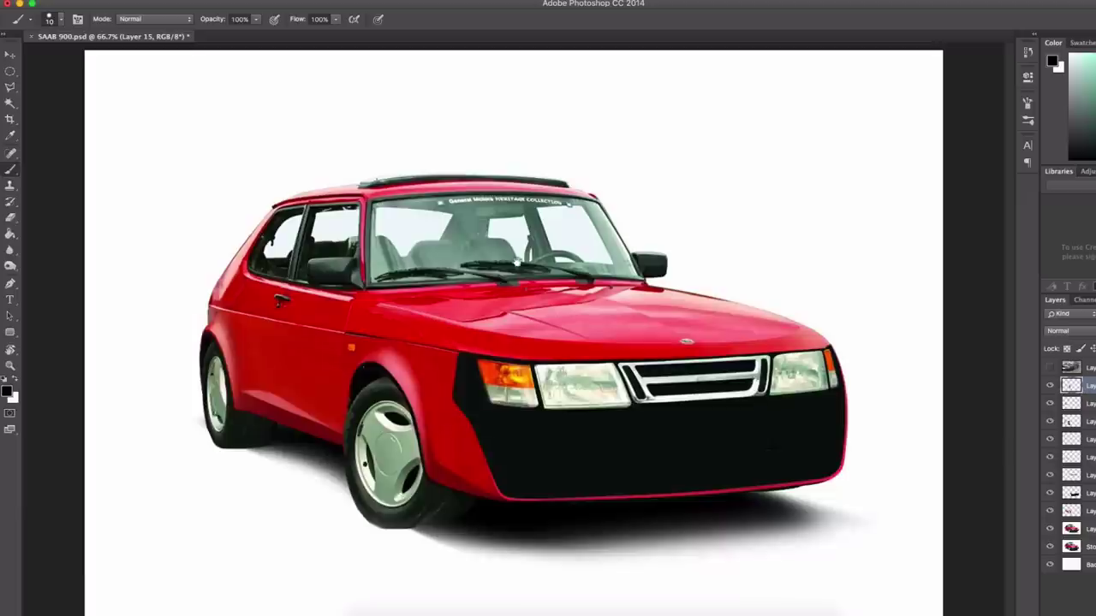
# Erase the pink smear left of the rear arch.
pyautogui.hotkey('ctrl', '1')
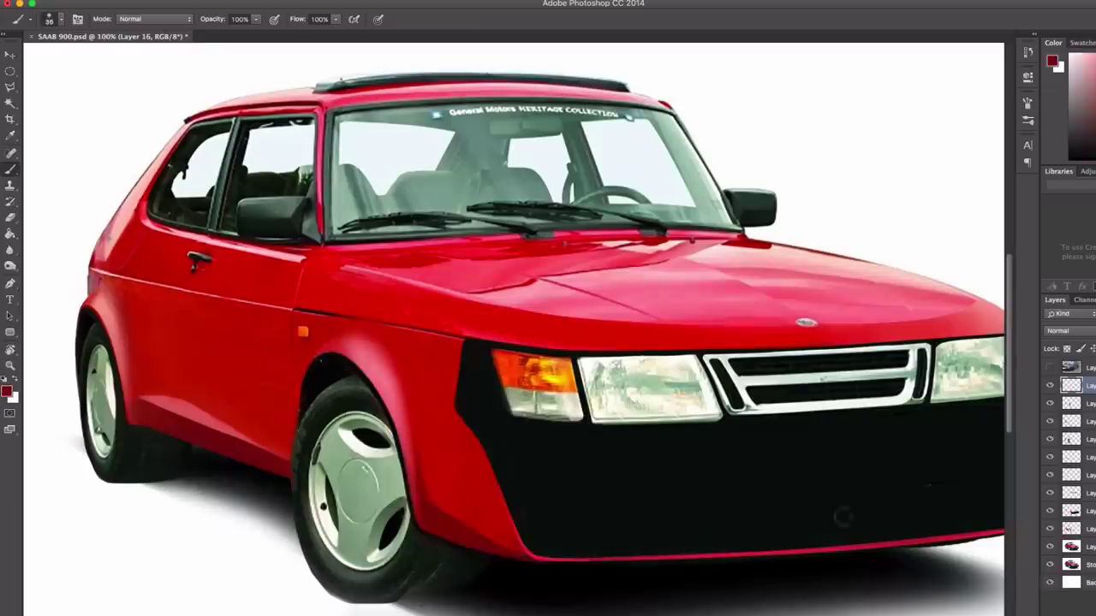
pyautogui.press('e')
pyautogui.moveTo(60, 295); pyautogui.dragTo(87, 313)
pyautogui.rightClick(327, 377)
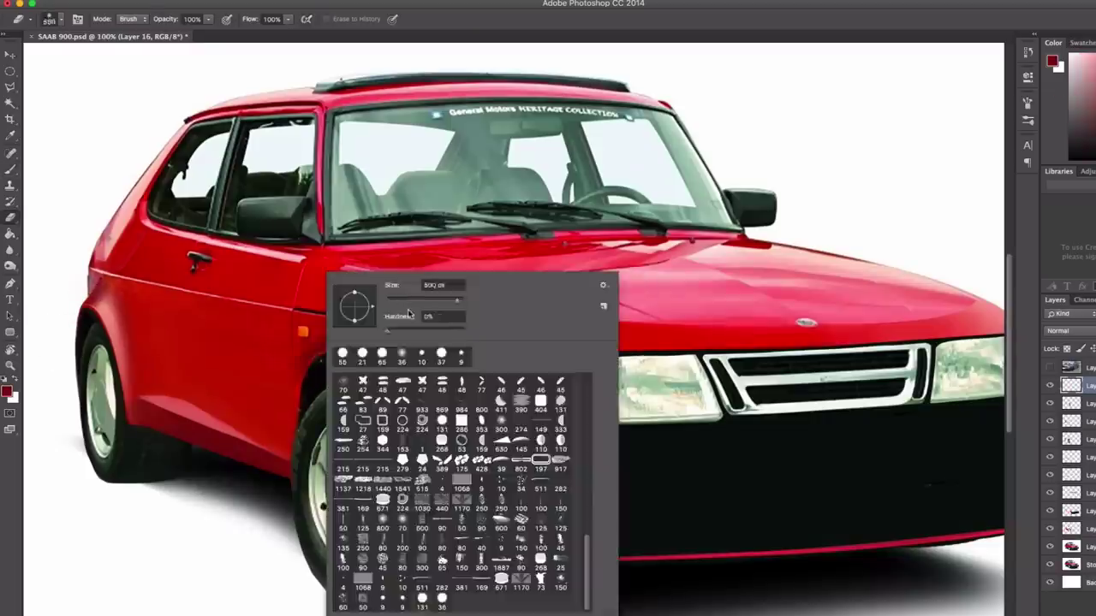
pyautogui.press('Escape')
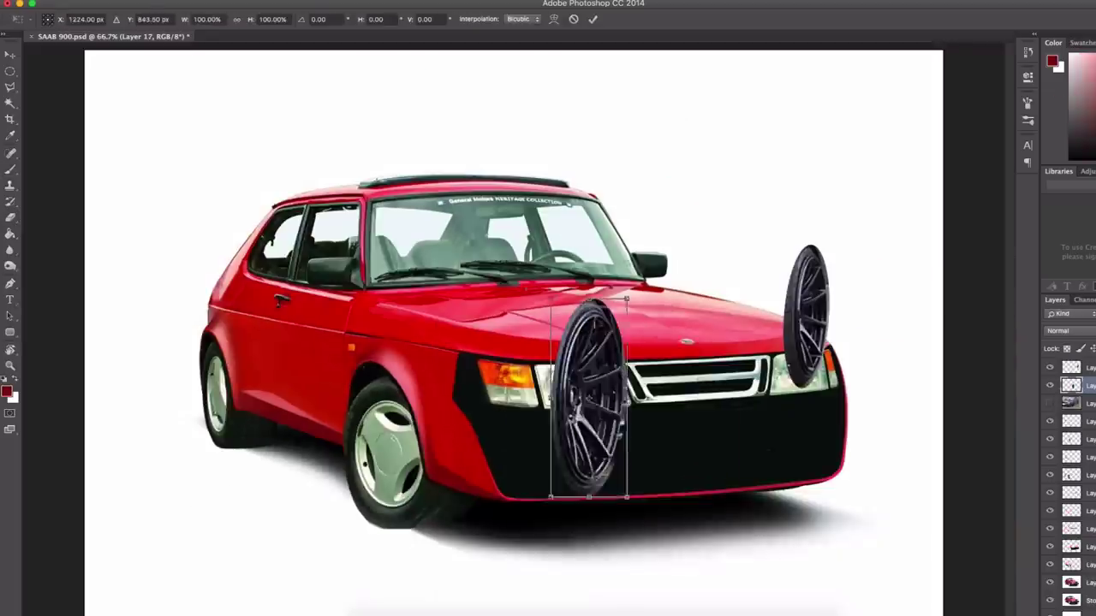
# Move and stretch the new alloy wheel over the front wheel, fine-tuning its fit.
pyautogui.moveTo(588, 403); pyautogui.dragTo(375, 474)
pyautogui.moveTo(410, 399); pyautogui.dragTo(428, 377)
pyautogui.press('Return')
pyautogui.press('e')
pyautogui.rightClick(358, 385)
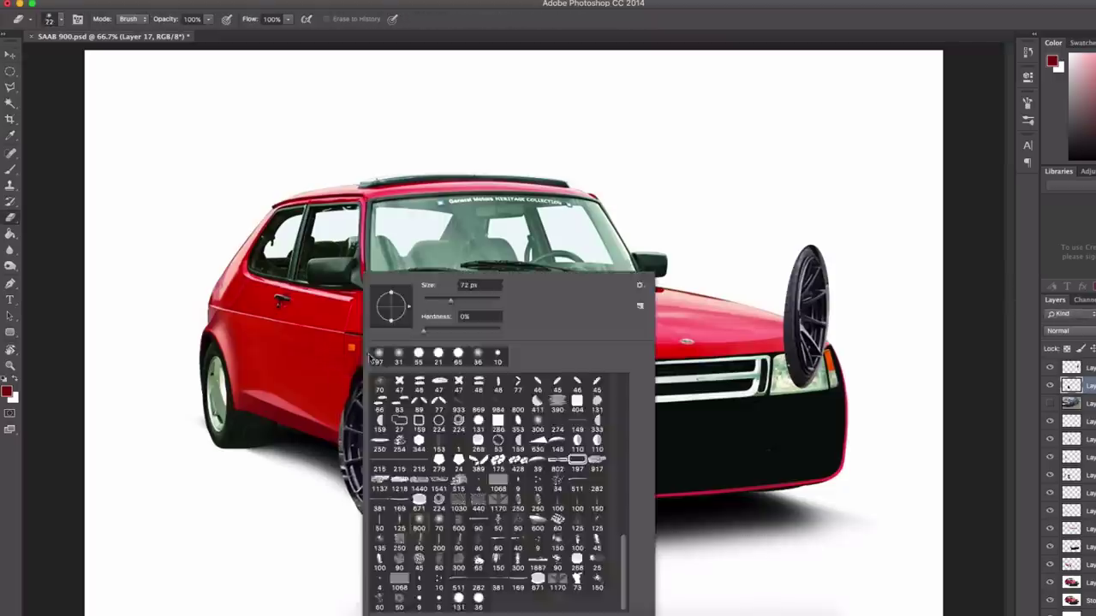
pyautogui.press('Escape')
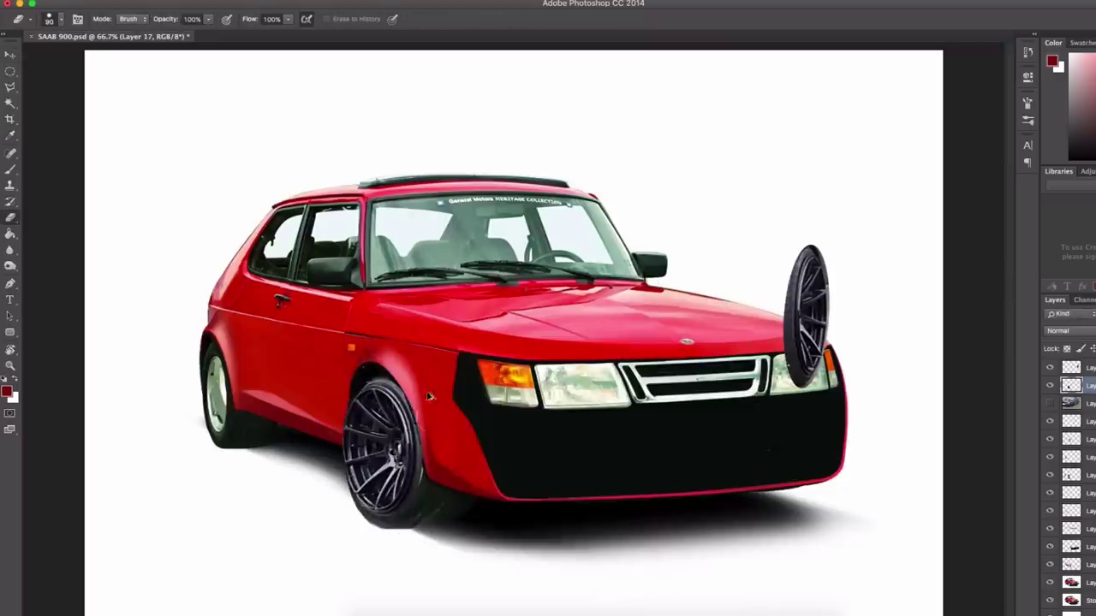
pyautogui.hotkey('ctrl', 't')
pyautogui.moveTo(338, 519); pyautogui.dragTo(343, 519)
pyautogui.press('Return')
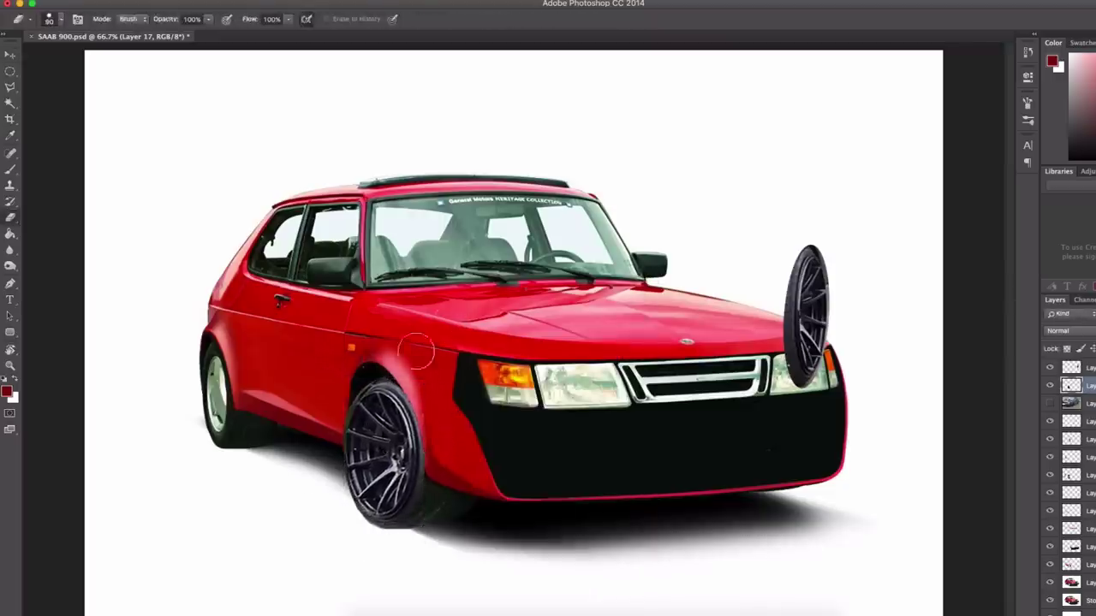
# Place a horizontally flipped wheel copy over the rear wheel and trim its tyre edge.
pyautogui.moveTo(805, 317); pyautogui.dragTo(219, 375)
pyautogui.hotkey('ctrl', 't')
pyautogui.rightClick(288, 343)
pyautogui.click(317, 502)
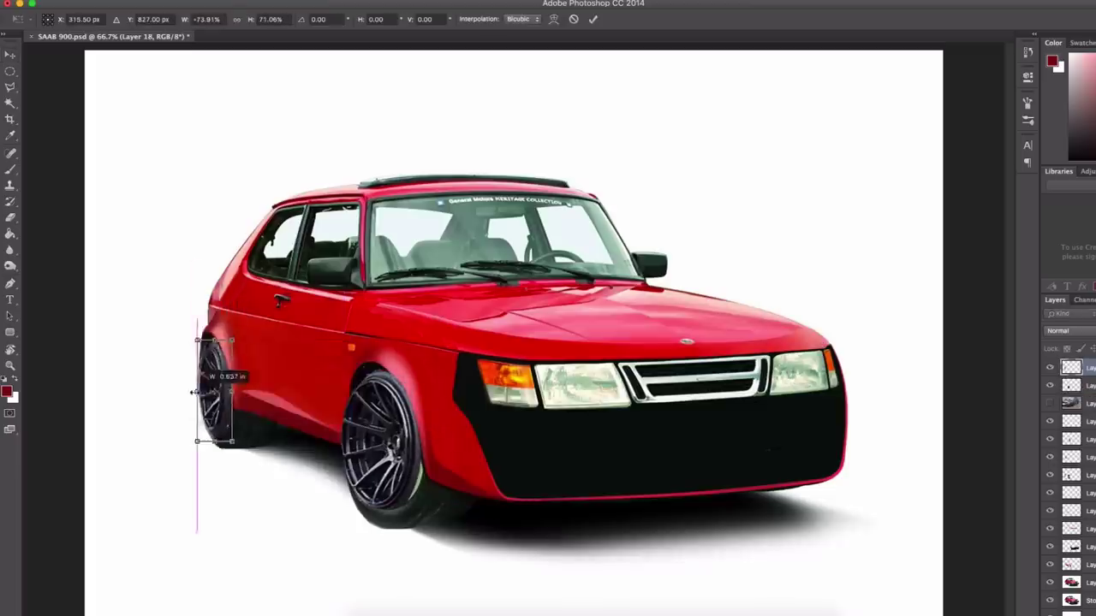
pyautogui.scroll(2, 126, 413)
pyautogui.press('Return')
pyautogui.press('e')
pyautogui.moveTo(329, 193)
pyautogui.mouseDown()
pyautogui.moveTo(296, 449)
pyautogui.moveTo(303, 431)
pyautogui.moveTo(359, 527)
pyautogui.mouseUp()
# Zoom out to review both wheels and select the front wheel's layer.
pyautogui.hotkey('ctrl', '-')
pyautogui.hotkey('ctrl', '-')
pyautogui.scroll(2, 214, 377)
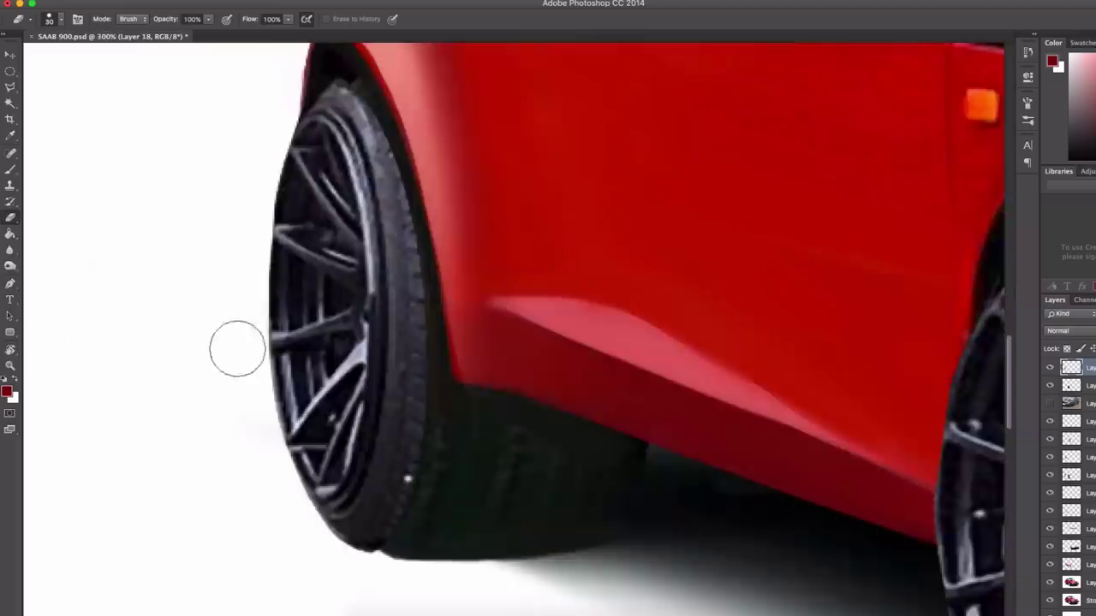
pyautogui.scroll(-2, 237, 348)
pyautogui.hotkey('alt', '[')
pyautogui.scroll(2, 369, 325)
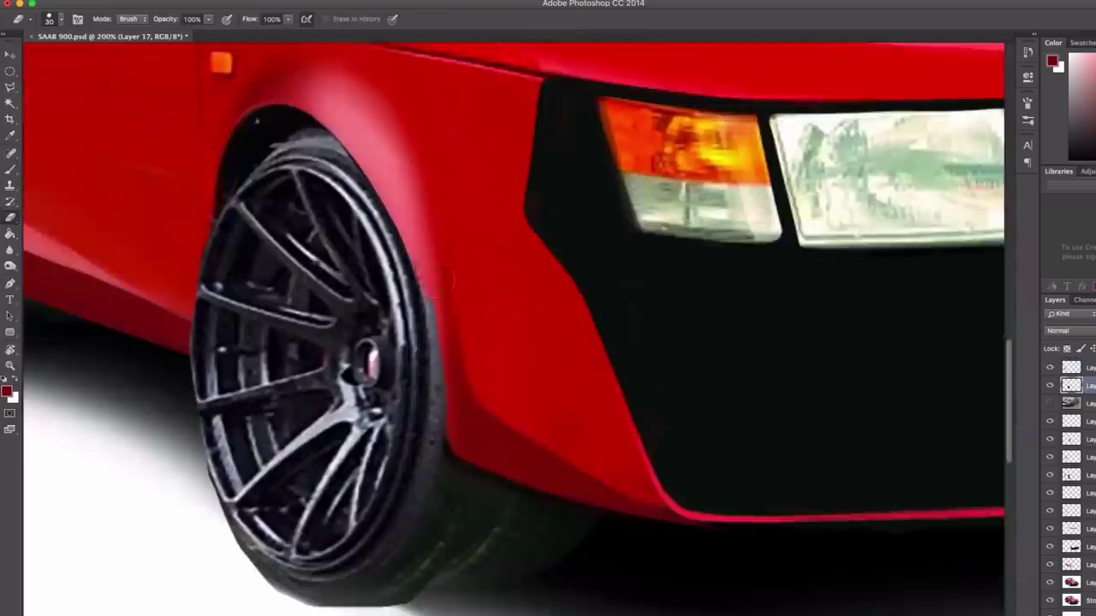
pyautogui.scroll(-2, 416, 399)
# Tint the wheel slightly toward yellow with Color Balance.
pyautogui.click(363, 164)
pyautogui.moveTo(983, 114); pyautogui.dragTo(971, 116)
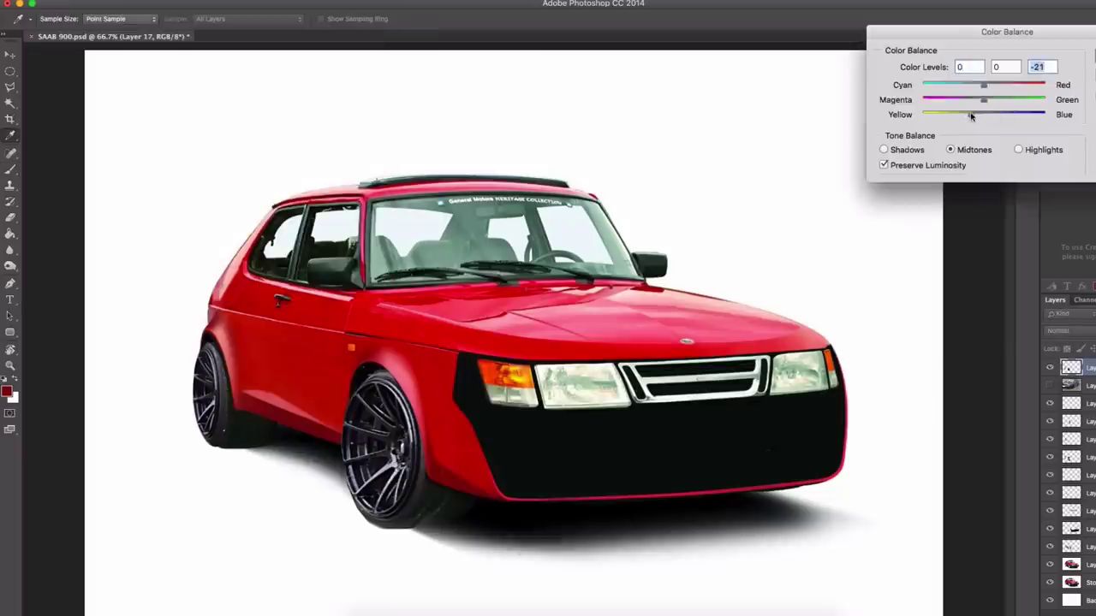
pyautogui.press('Return')
pyautogui.press('b')
pyautogui.scroll(2, 351, 561)
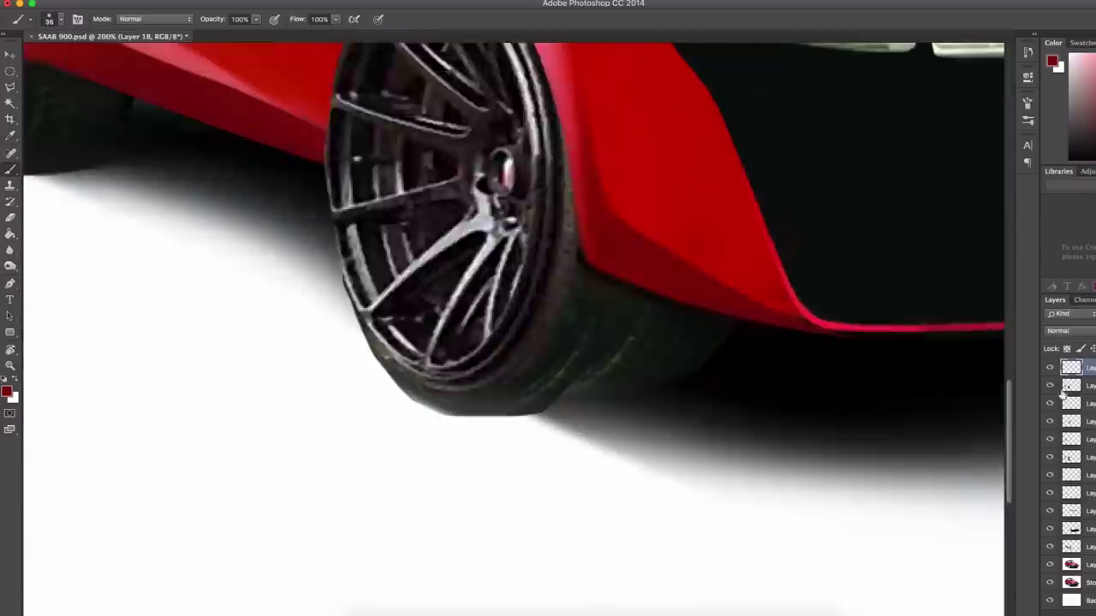
# Erase the shadow along the tyre bottom on the shadow layer, then return to Layer 17.
pyautogui.keyDown('super'); pyautogui.click(933, 449); pyautogui.keyUp('super')
pyautogui.press('e')
pyautogui.moveTo(334, 317)
pyautogui.mouseDown()
pyautogui.moveTo(444, 421)
pyautogui.moveTo(543, 433)
pyautogui.moveTo(462, 428)
pyautogui.mouseUp()
pyautogui.keyDown('super'); pyautogui.click(310, 275); pyautogui.keyUp('super')
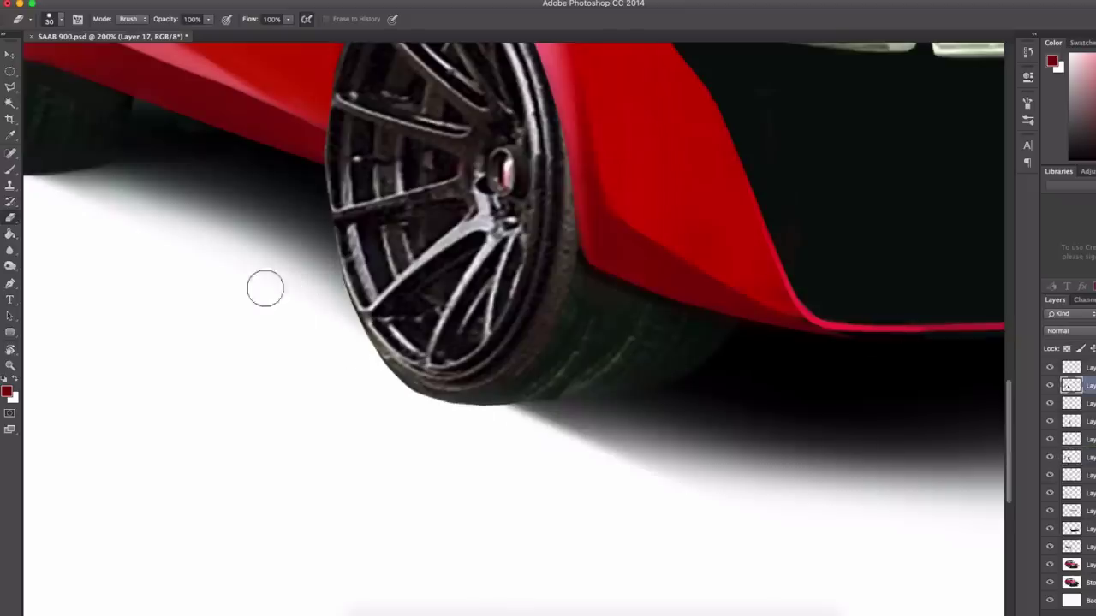
pyautogui.press('super+0')
# Add a new layer and tint the Layer 17 wheel slightly toward green with Color Balance.
pyautogui.press('b')
pyautogui.press('super+shift+alt+n')
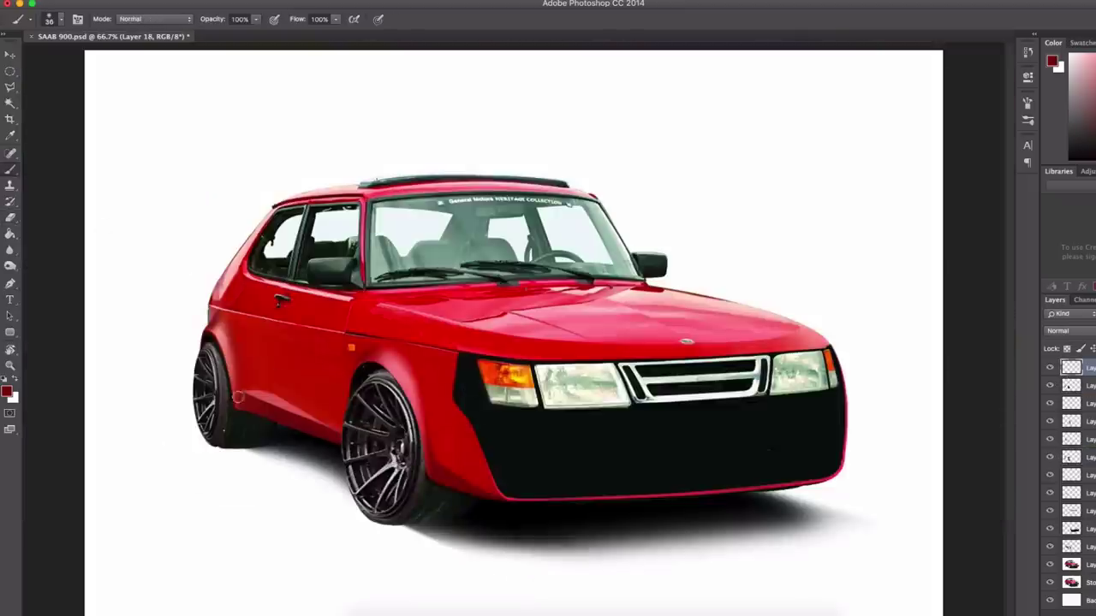
pyautogui.scroll(3, 584, 341)
pyautogui.keyDown('super'); pyautogui.click(612, 282); pyautogui.keyUp('super')
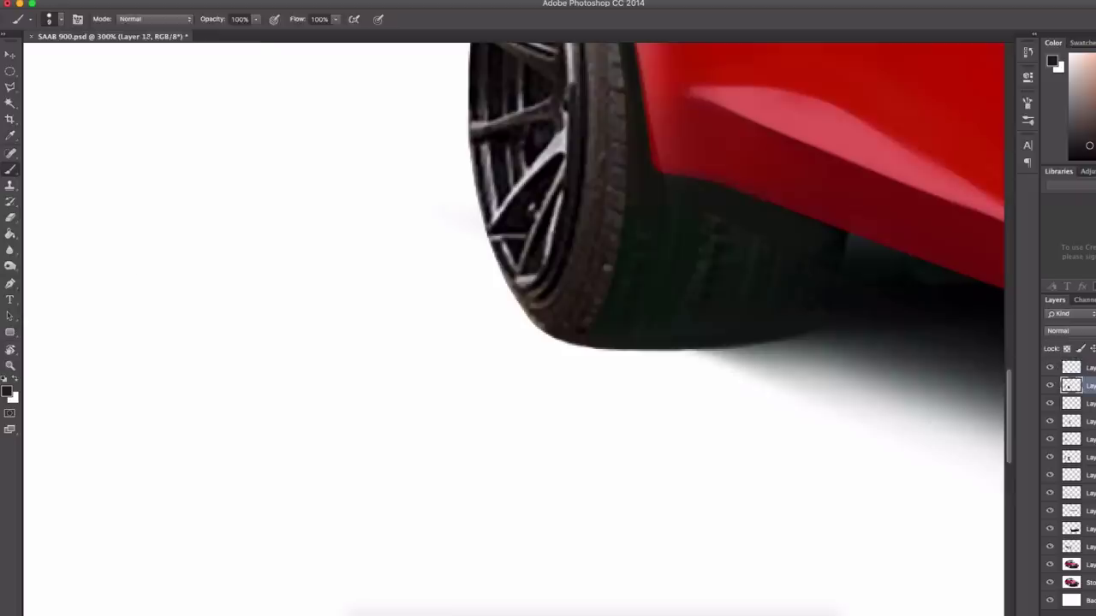
pyautogui.press('super+b')
pyautogui.moveTo(982, 101); pyautogui.dragTo(1001, 101)
pyautogui.press('Return')
pyautogui.press('super+0')
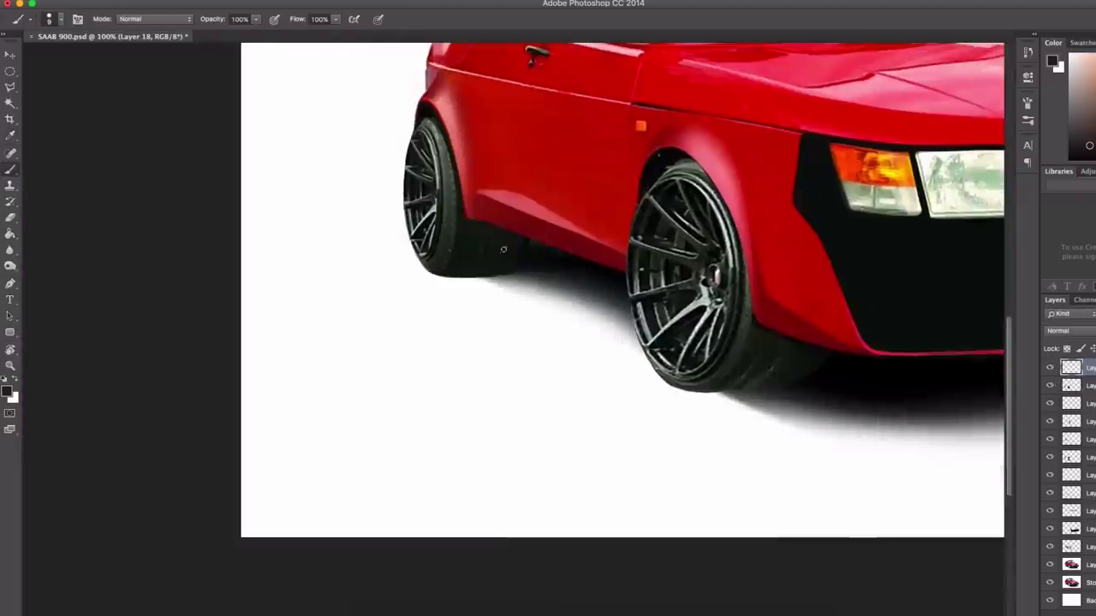
# Paint a dark shadow under the car body on Layer 18.
pyautogui.hotkey('alt', ']')
pyautogui.scroll(3, 417, 271)
pyautogui.scroll(4, 548, 354)
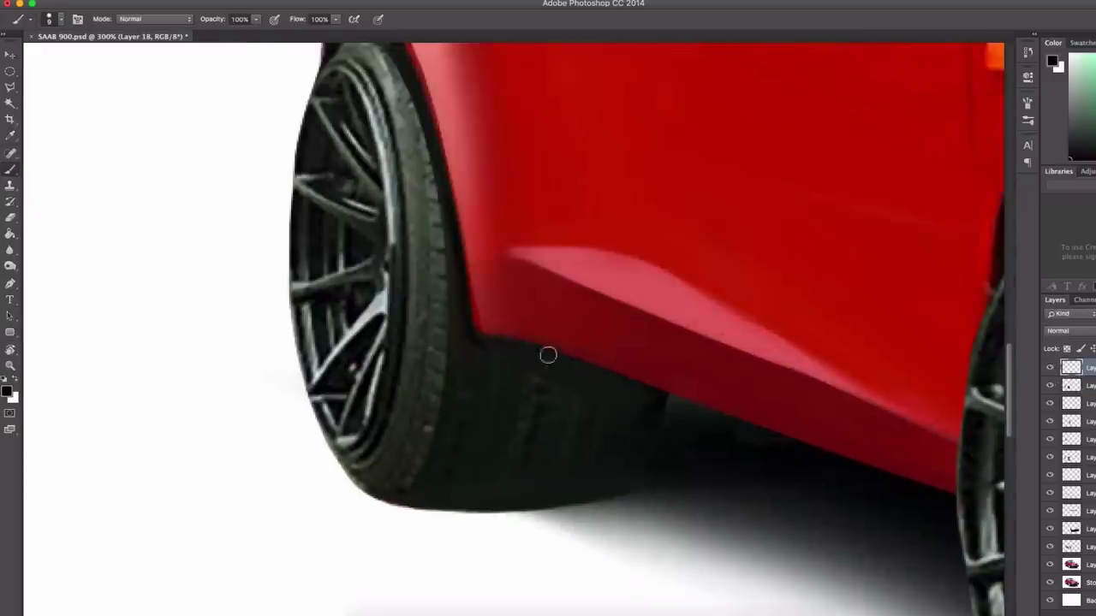
pyautogui.moveTo(504, 355)
pyautogui.mouseDown()
pyautogui.moveTo(542, 370)
pyautogui.moveTo(561, 405)
pyautogui.moveTo(620, 425)
pyautogui.moveTo(629, 458)
pyautogui.mouseUp()
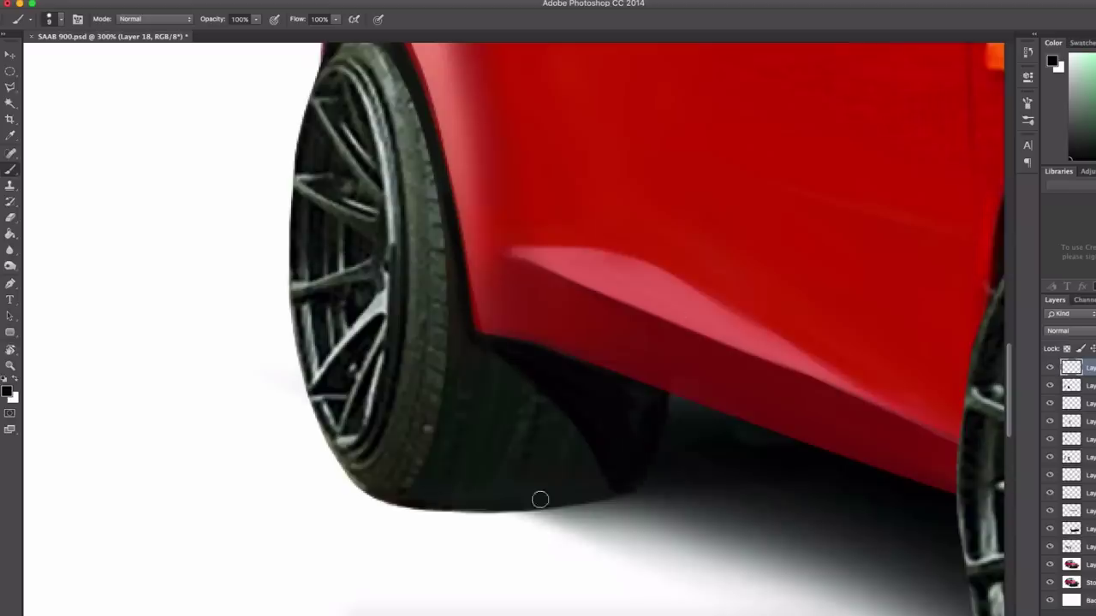
pyautogui.press('super+0')
pyautogui.scroll(3, 223, 463)
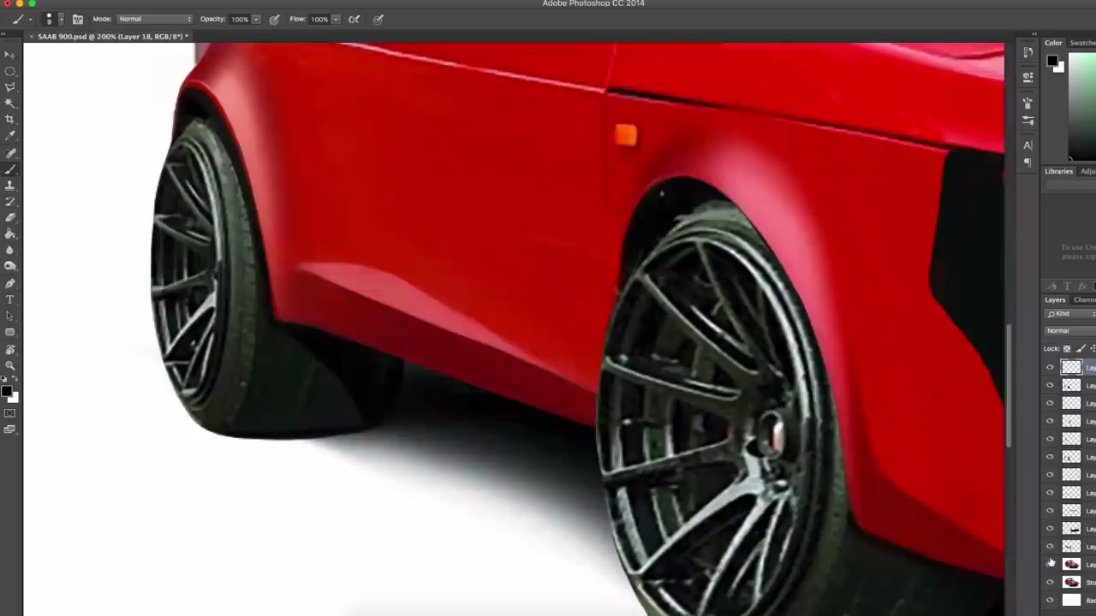
pyautogui.scroll(-5, 736, 376)
pyautogui.hscroll(5, 736, 376)
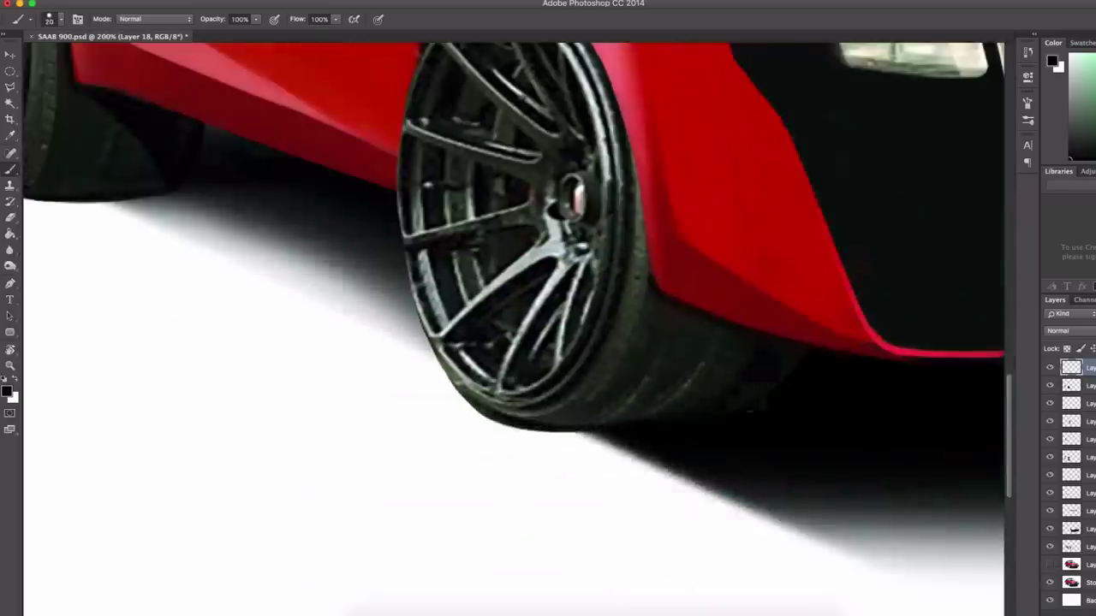
pyautogui.scroll(5, 685, 291)
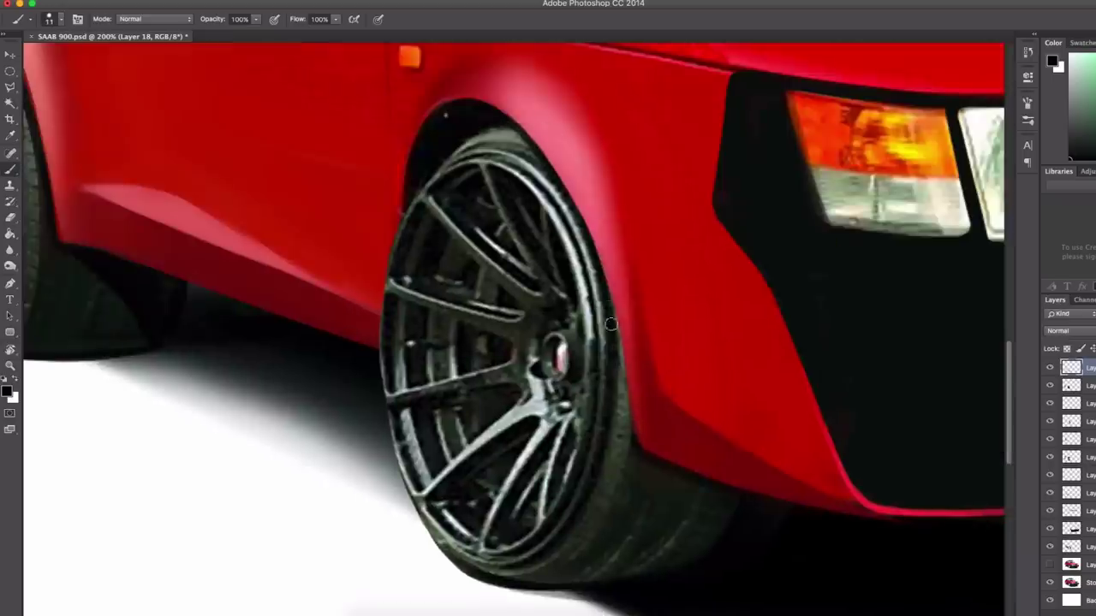
pyautogui.moveTo(610, 324)
pyautogui.mouseDown()
pyautogui.moveTo(652, 494)
pyautogui.moveTo(677, 484)
pyautogui.moveTo(708, 497)
pyautogui.mouseUp()
# Widen the brush, add a new shadow layer and lighten the shadow under the front tyre.
pyautogui.rightClick(707, 497)
pyautogui.scroll(-5, 514, 343)
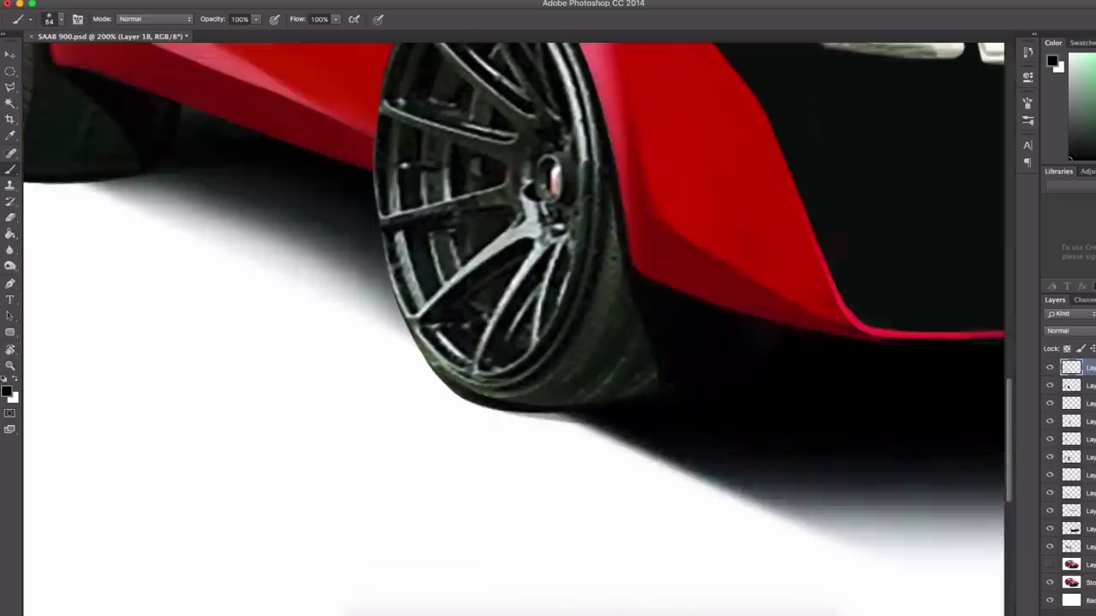
pyautogui.moveTo(505, 440); pyautogui.dragTo(477, 367)
pyautogui.hotkey('ctrl', 'shift', 'alt', 'n')
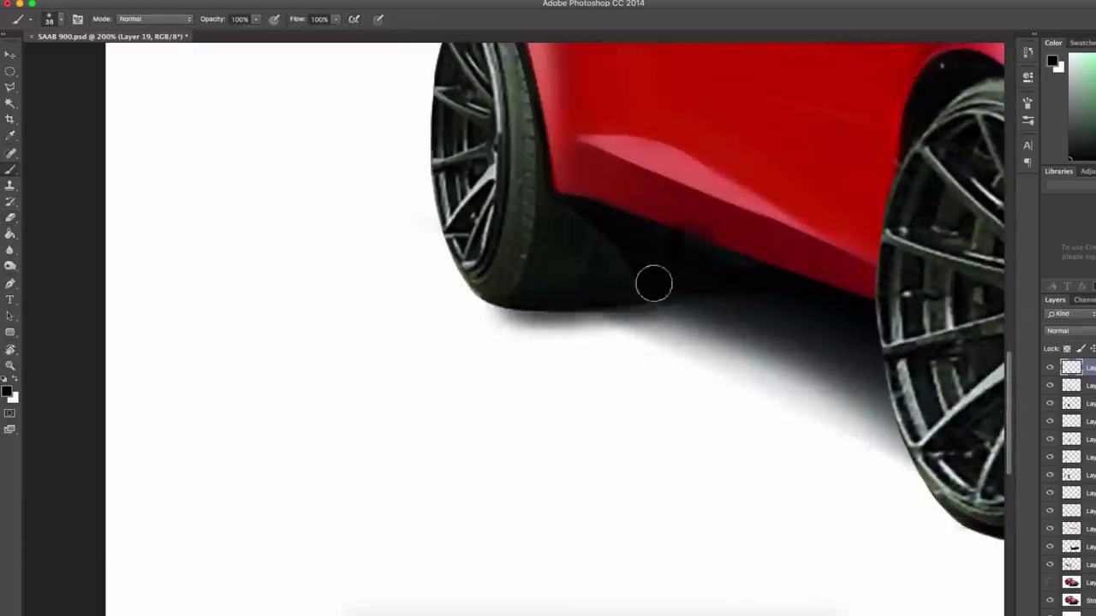
pyautogui.press('e')
pyautogui.moveTo(654, 283)
pyautogui.mouseDown()
pyautogui.moveTo(536, 334)
pyautogui.moveTo(717, 318)
pyautogui.mouseUp()
pyautogui.hotkey('ctrl', '-')
pyautogui.hotkey('ctrl', '-')
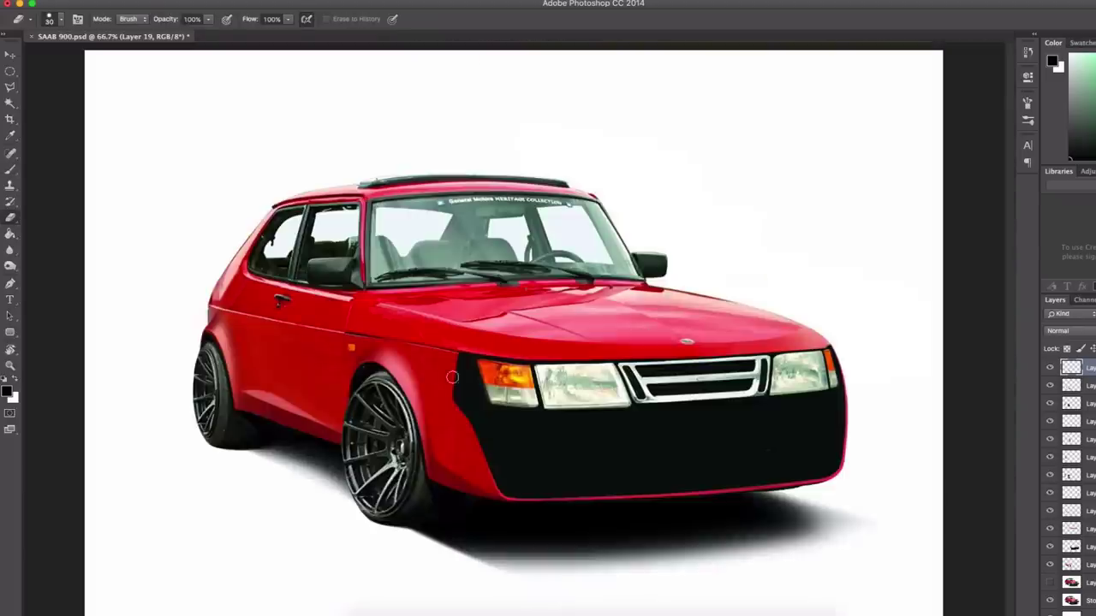
pyautogui.press('b')
pyautogui.rightClick(234, 271)
# Sample the headlight's pale green-grey with a 44 px brush and stroke a small elliptical selection on it.
pyautogui.click(224, 382)
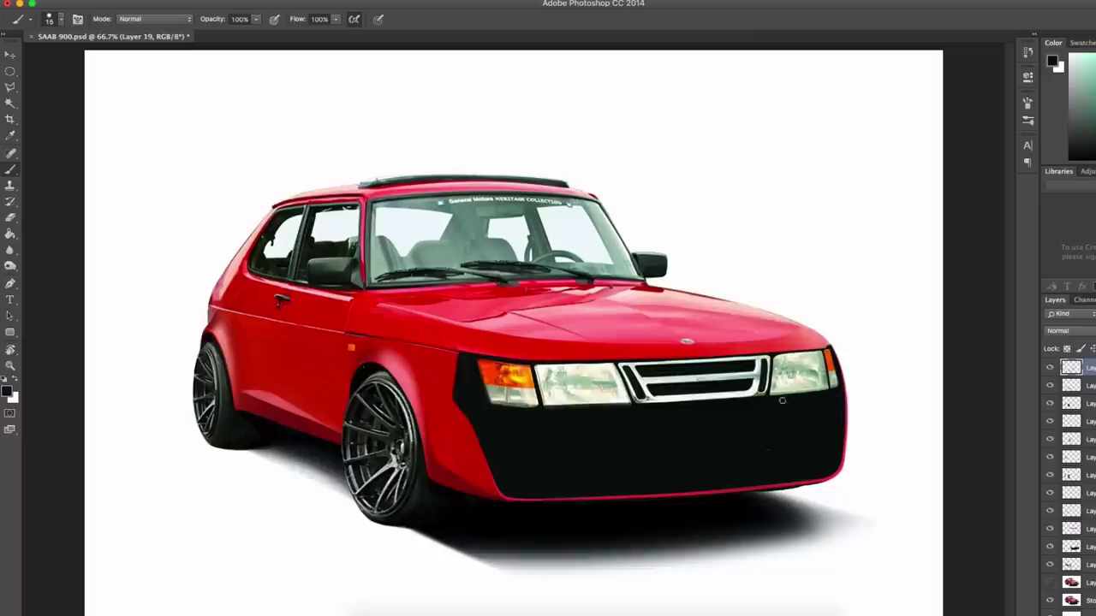
pyautogui.moveTo(572, 360); pyautogui.dragTo(600, 360)
pyautogui.press('x')
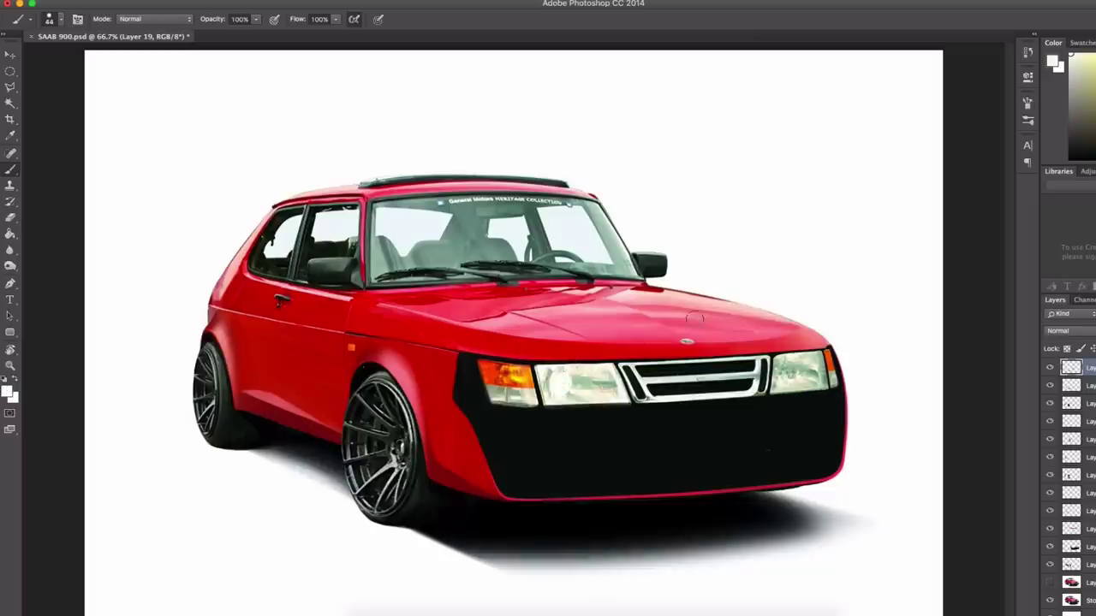
pyautogui.keyDown('alt'); pyautogui.click(810, 378); pyautogui.keyUp('alt')
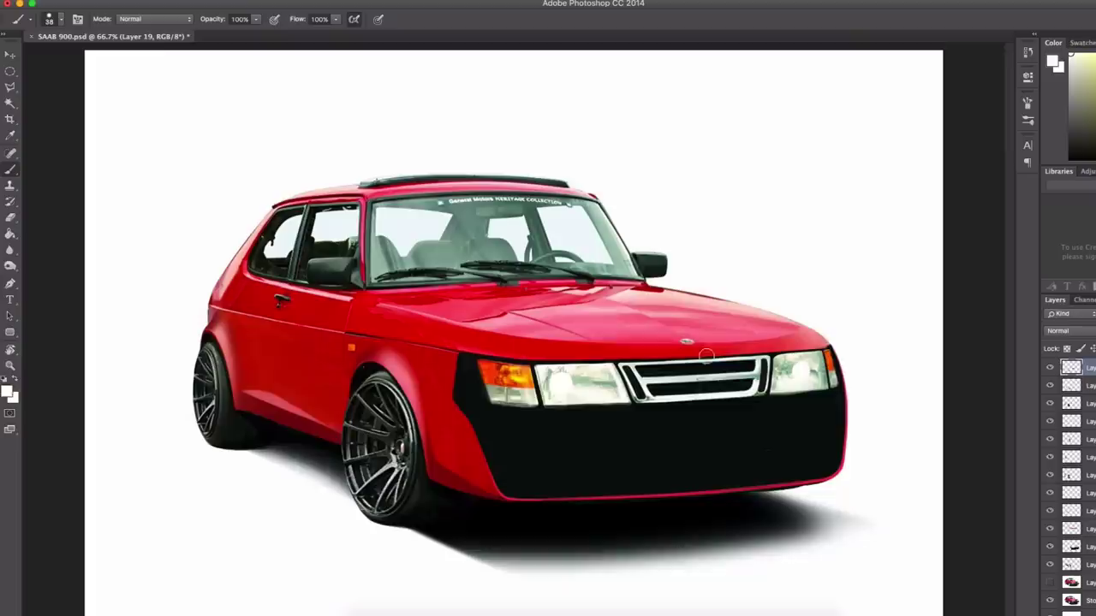
pyautogui.press('m')
pyautogui.moveTo(548, 370); pyautogui.dragTo(575, 399)
pyautogui.rightClick(549, 368)
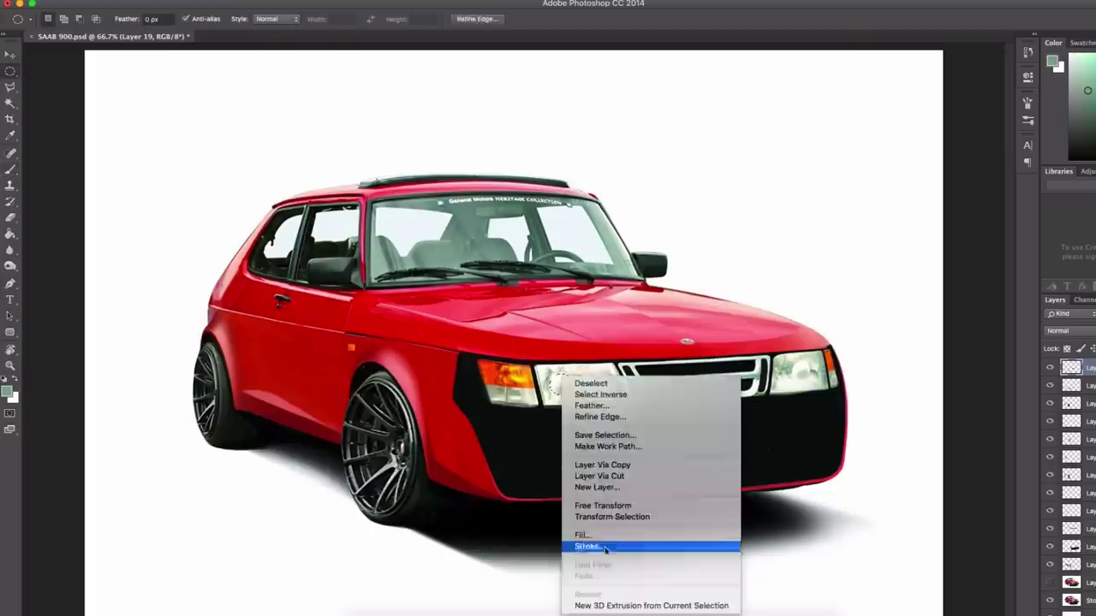
pyautogui.click(634, 545)
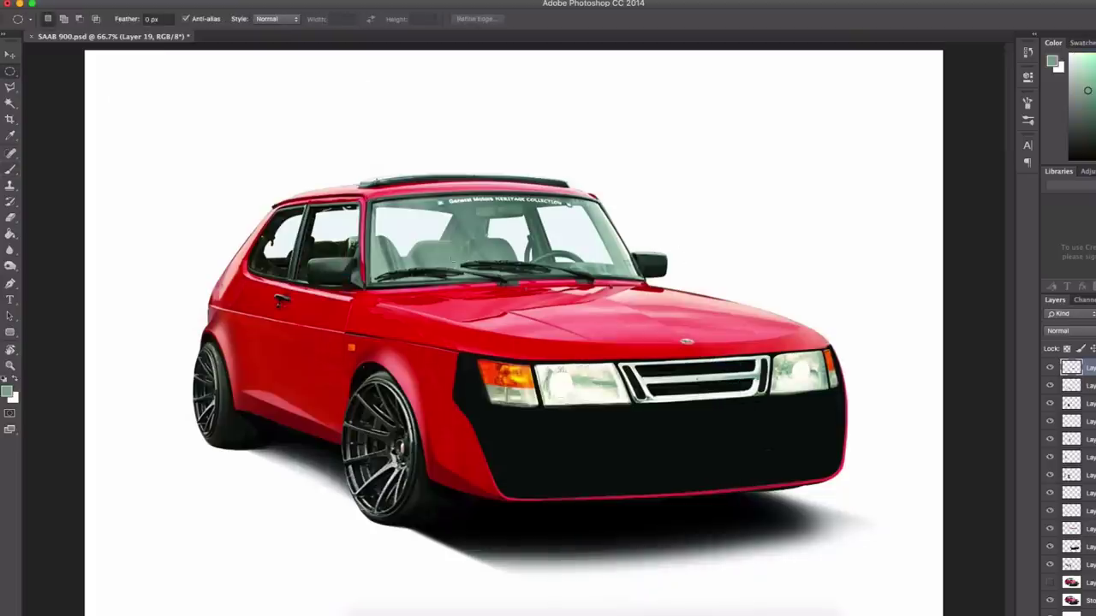
# Paint the black roof strip red.
pyautogui.press('b')
pyautogui.keyDown('alt'); pyautogui.click(381, 194); pyautogui.keyUp('alt')
pyautogui.moveTo(368, 182); pyautogui.dragTo(586, 183)
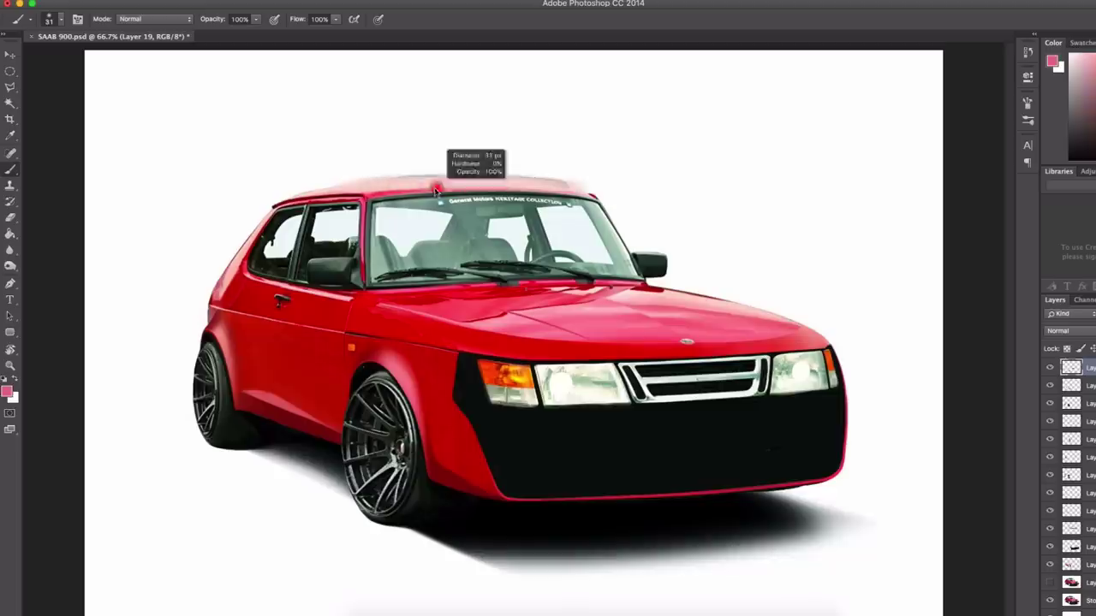
pyautogui.scroll(3, 248, 193)
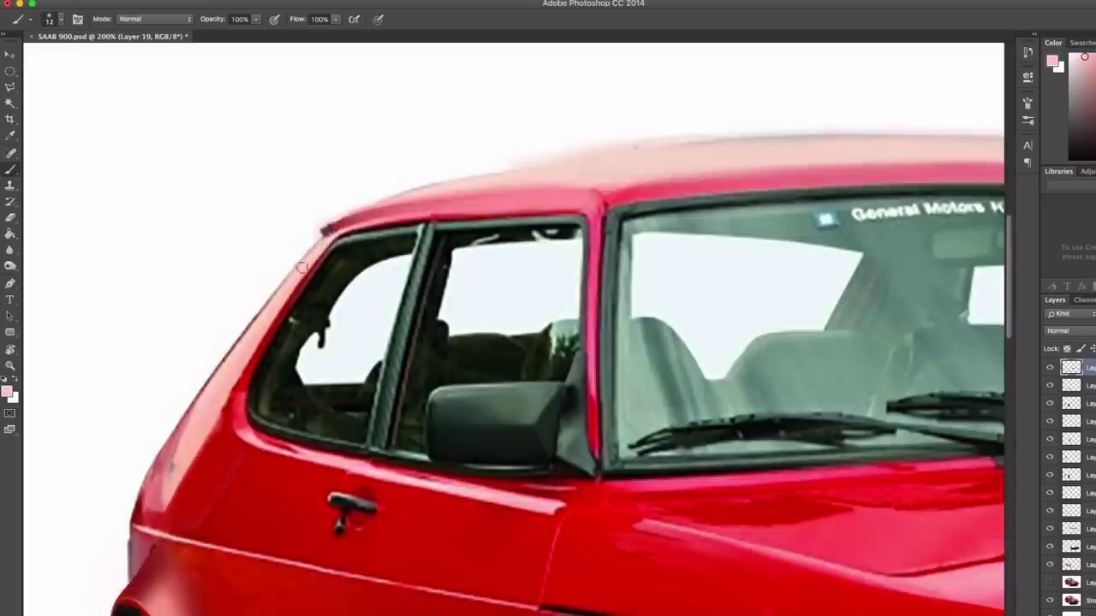
# Brush a soft white highlight along the roof's top edge with a resized brush.
pyautogui.press('x')
pyautogui.moveTo(386, 207); pyautogui.dragTo(650, 192)
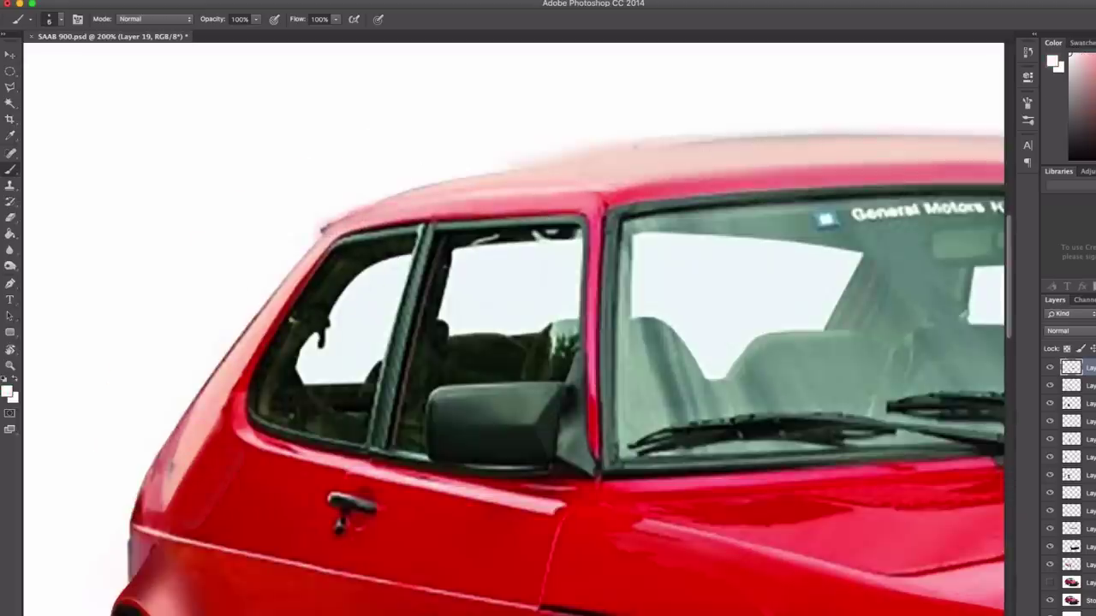
pyautogui.scroll(-4, 708, 172)
pyautogui.rightClick(313, 167)
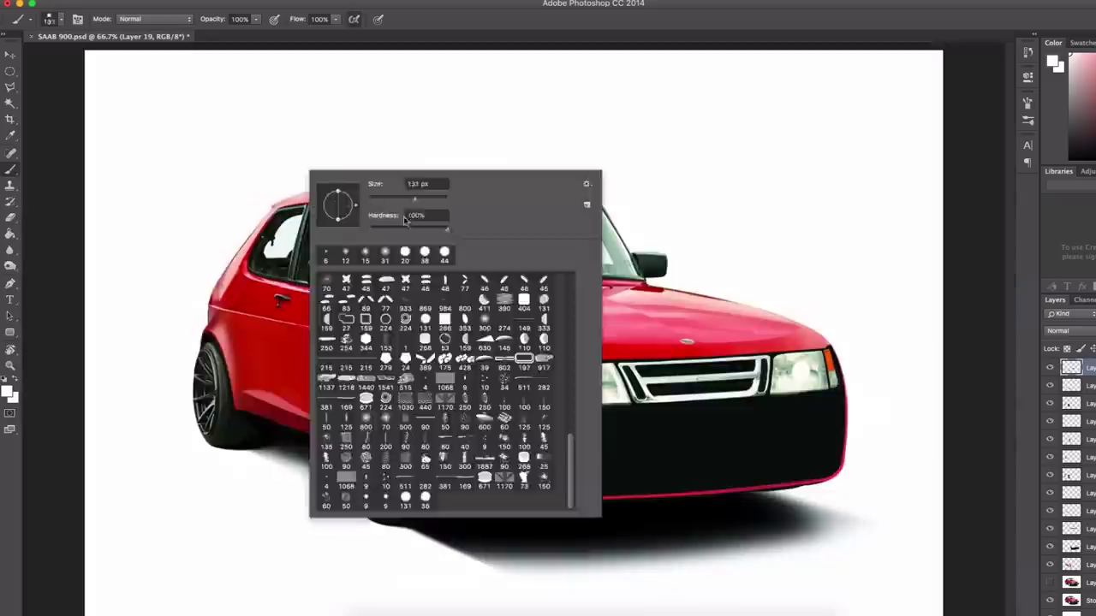
pyautogui.press('Return')
pyautogui.scroll(3, 325, 200)
pyautogui.moveTo(274, 230)
pyautogui.mouseDown()
pyautogui.moveTo(748, 169)
pyautogui.moveTo(873, 172)
pyautogui.mouseUp()
pyautogui.moveTo(874, 171)
pyautogui.mouseDown()
pyautogui.moveTo(599, 151)
pyautogui.moveTo(782, 166)
pyautogui.moveTo(516, 157)
pyautogui.mouseUp()
pyautogui.hscroll(-3, 517, 157)
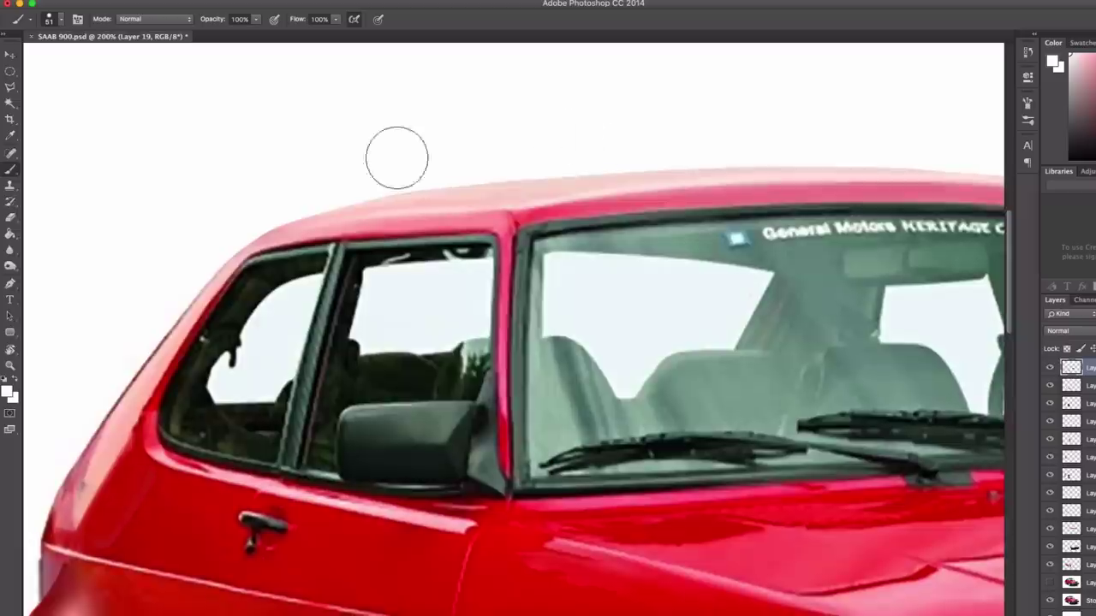
pyautogui.scroll(-3, 396, 159)
pyautogui.scroll(-1, 606, 207)
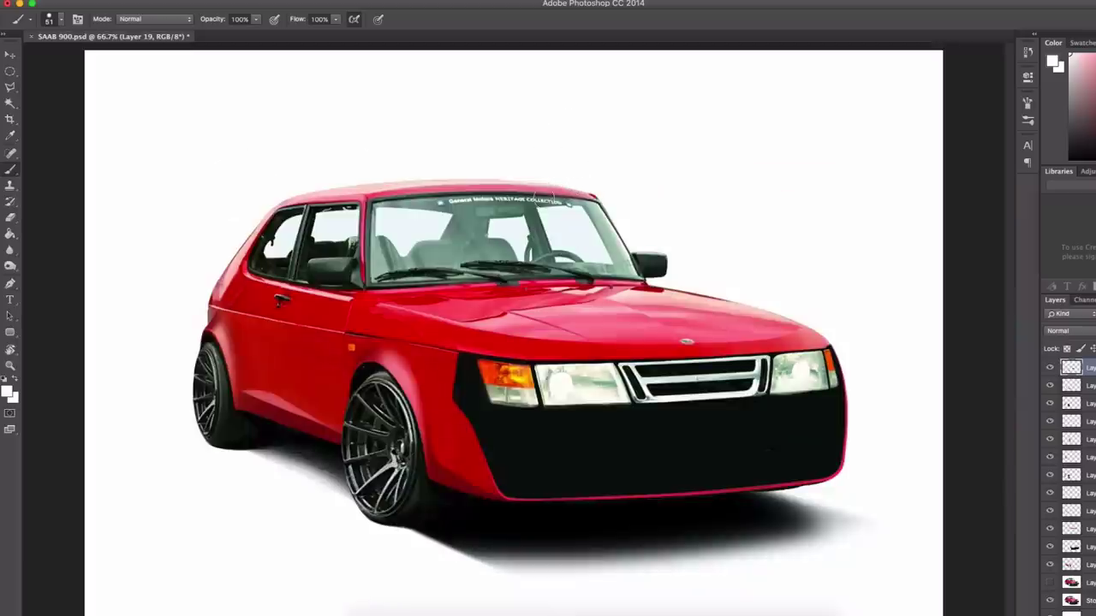
# Add a new layer and set a black 68 px brush at 48% opacity.
pyautogui.press('super+shift+alt+n')
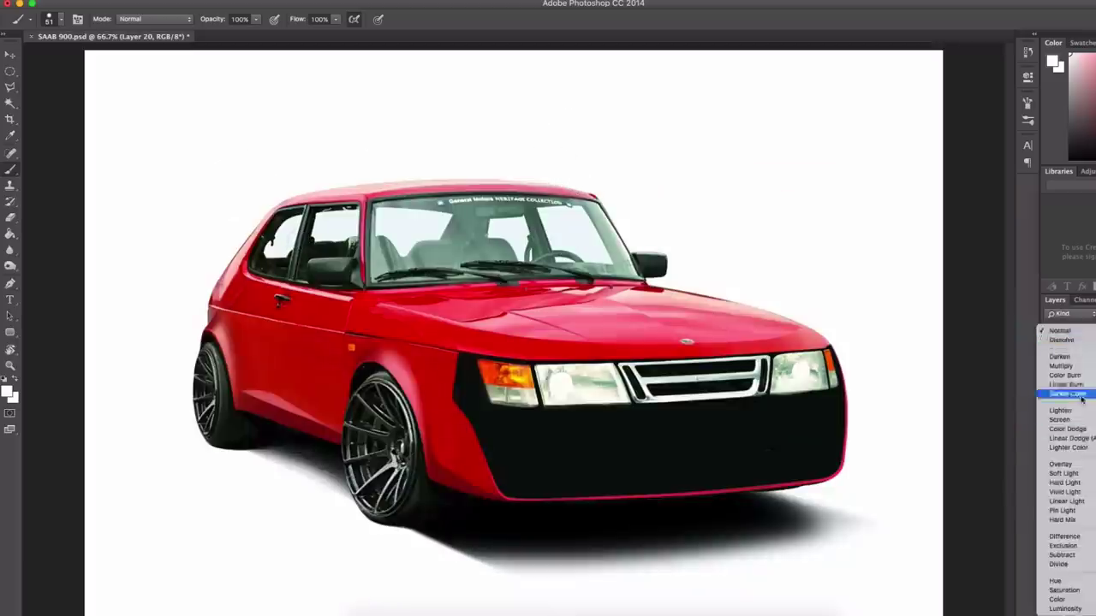
pyautogui.press('x')
pyautogui.press('2')
pyautogui.press('7')
pyautogui.rightClick(503, 232)
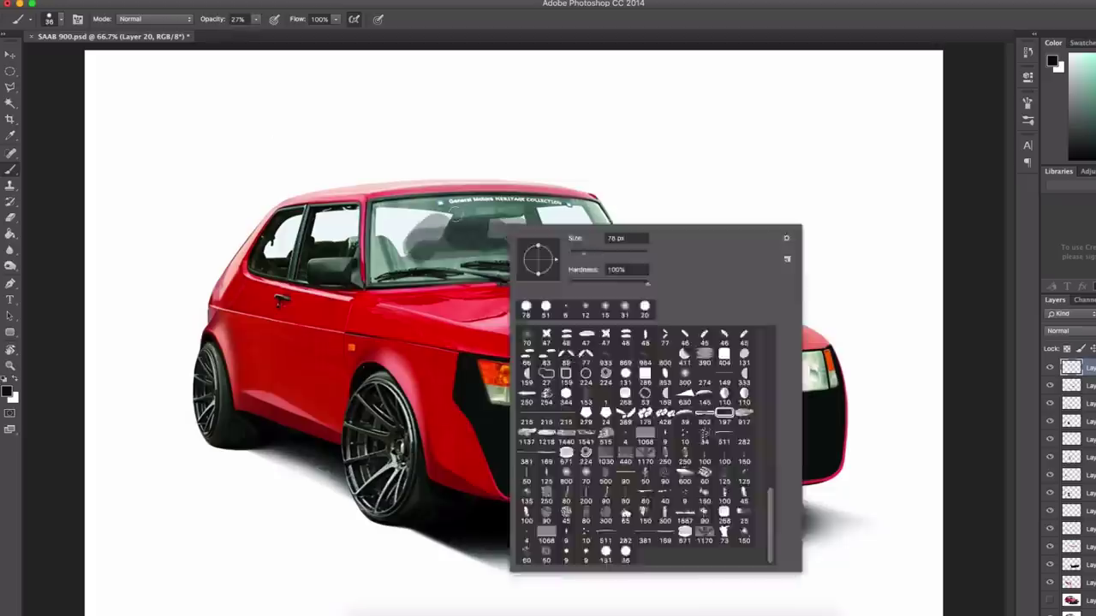
pyautogui.press('Escape')
pyautogui.press('[')
pyautogui.press('4')
pyautogui.press('8')
# Darken the windshield and side windows with black paint.
pyautogui.moveTo(376, 205)
pyautogui.mouseDown()
pyautogui.moveTo(600, 240)
pyautogui.moveTo(376, 274)
pyautogui.moveTo(513, 197)
pyautogui.mouseUp()
pyautogui.press('[')
pyautogui.press('[')
pyautogui.press('[')
pyautogui.press('[')
pyautogui.moveTo(286, 218); pyautogui.dragTo(287, 246)
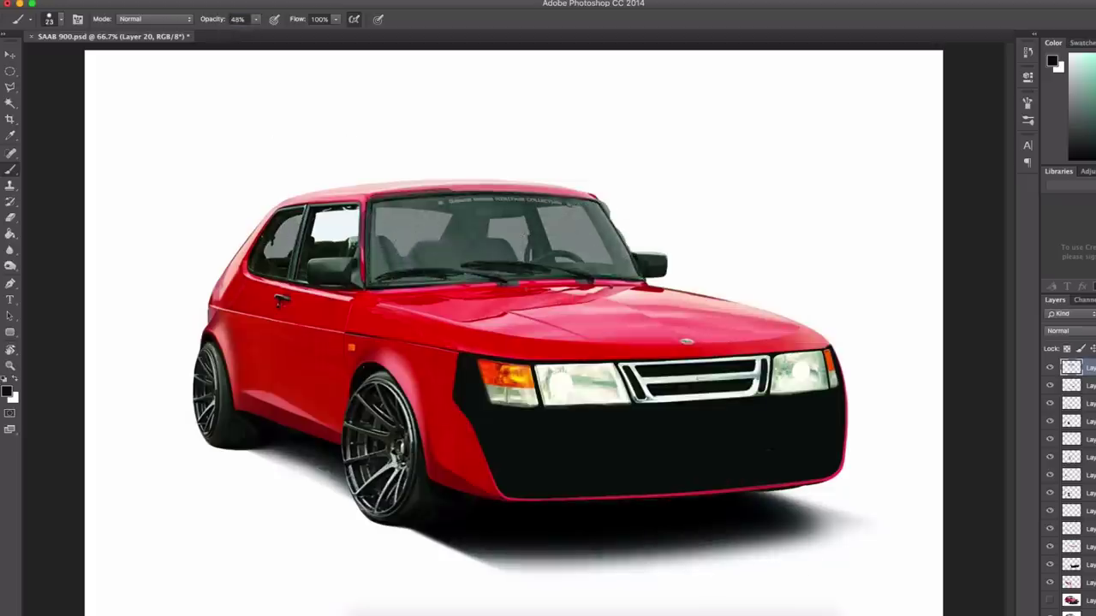
pyautogui.moveTo(368, 206)
pyautogui.mouseDown()
pyautogui.moveTo(603, 235)
pyautogui.moveTo(381, 278)
pyautogui.mouseUp()
pyautogui.press(']')
pyautogui.press(']')
pyautogui.press(']')
pyautogui.press(']')
pyautogui.press(']')
pyautogui.press(']')
pyautogui.press(']')
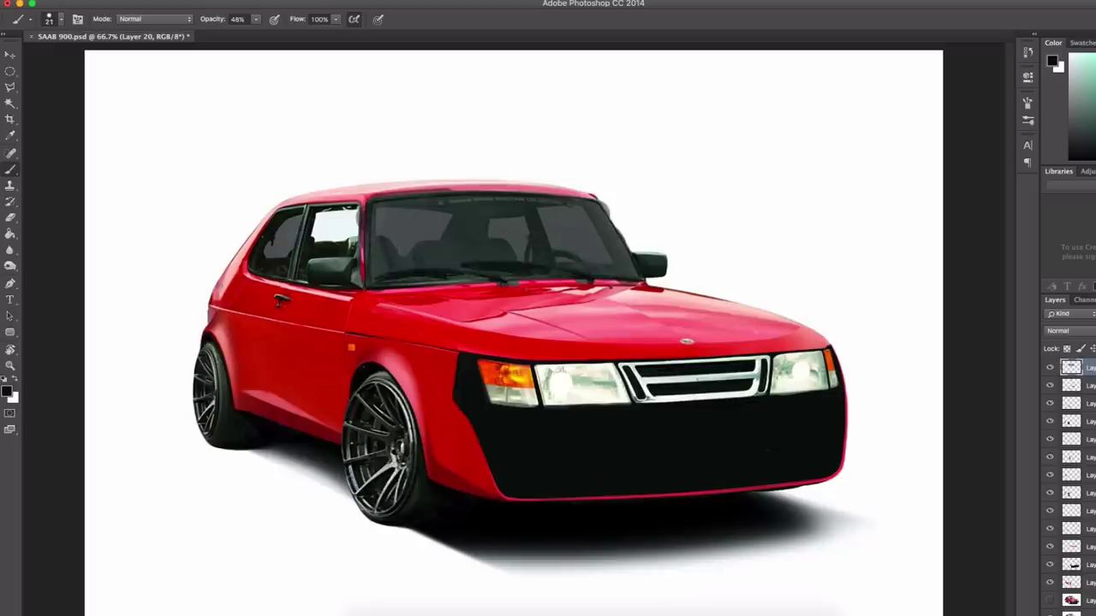
# Tidy the window tint edges with a smaller eraser and zoom out to the whole car.
pyautogui.press('e')
pyautogui.scroll(2, 553, 184)
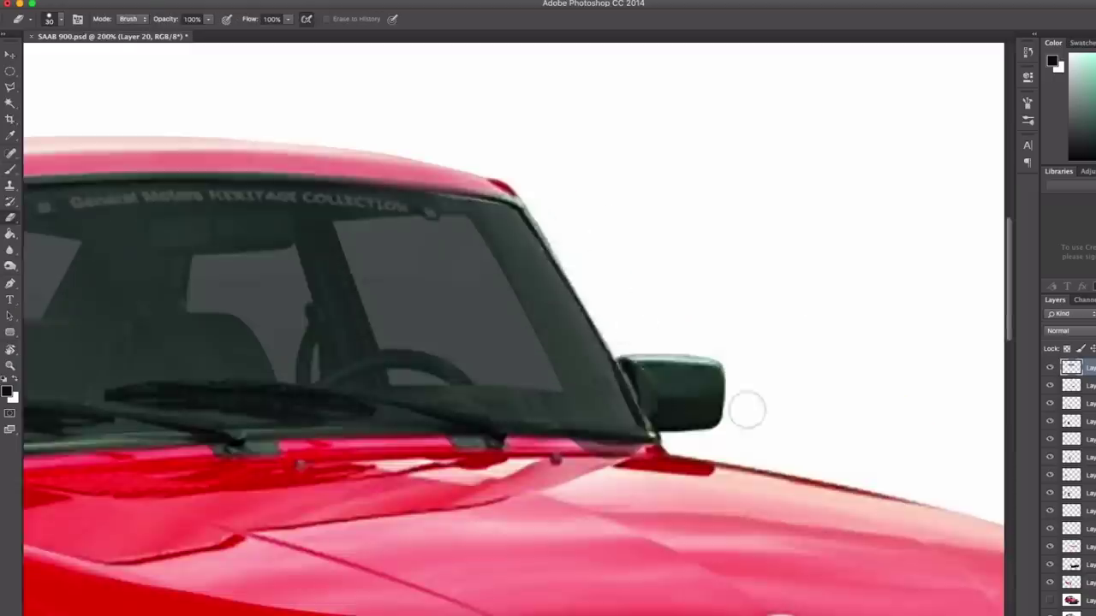
pyautogui.hscroll(-5, 748, 411)
pyautogui.press('[')
pyautogui.press('[')
pyautogui.press('[')
pyautogui.press('[')
pyautogui.press('[')
pyautogui.press('[')
pyautogui.press('[')
pyautogui.press('[')
pyautogui.press('[')
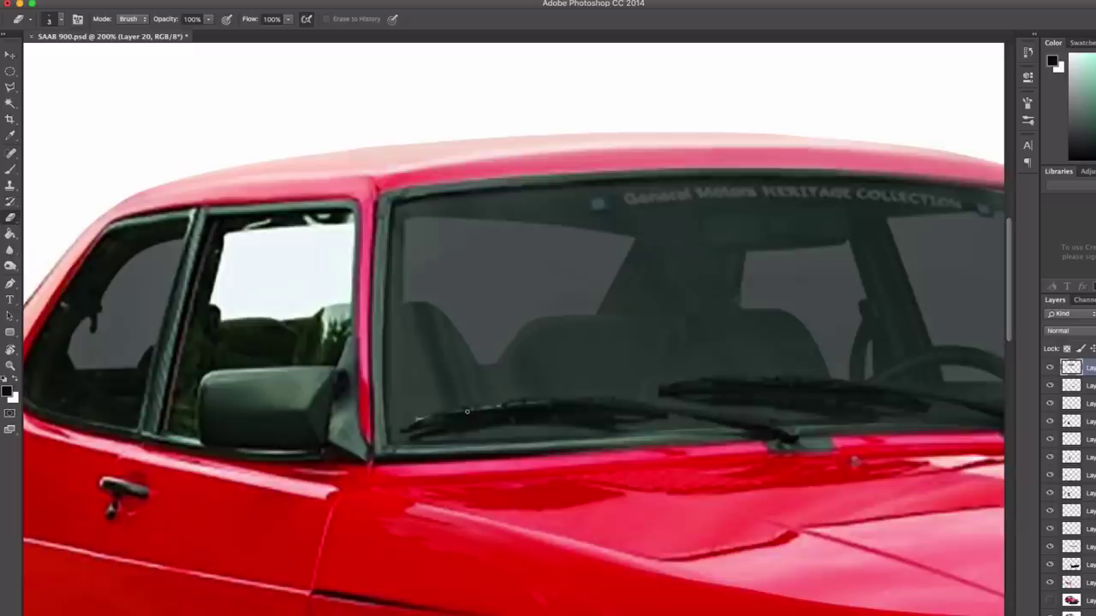
pyautogui.hscroll(5, 553, 402)
pyautogui.scroll(-1, 553, 402)
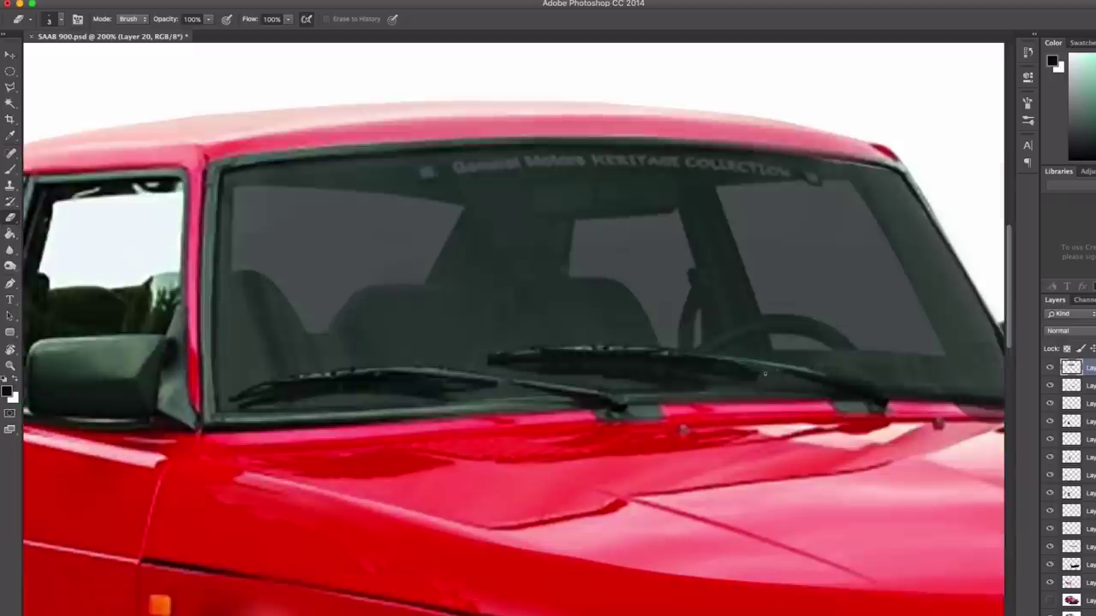
pyautogui.press(']')
pyautogui.press(']')
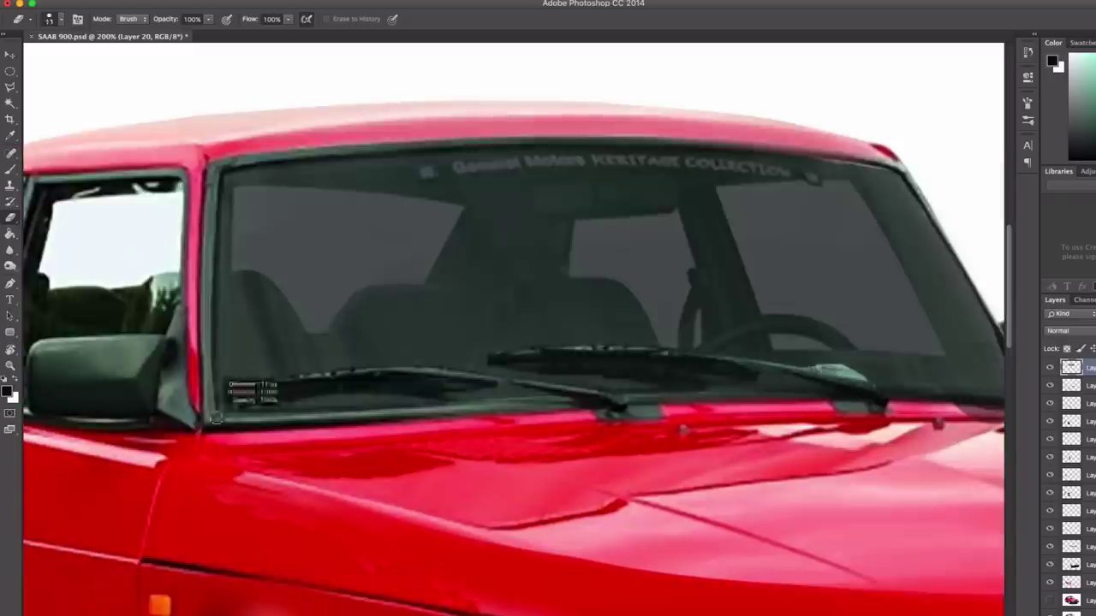
pyautogui.hscroll(-10, 514, 394)
pyautogui.press('super+minus')
pyautogui.press('super+minus')
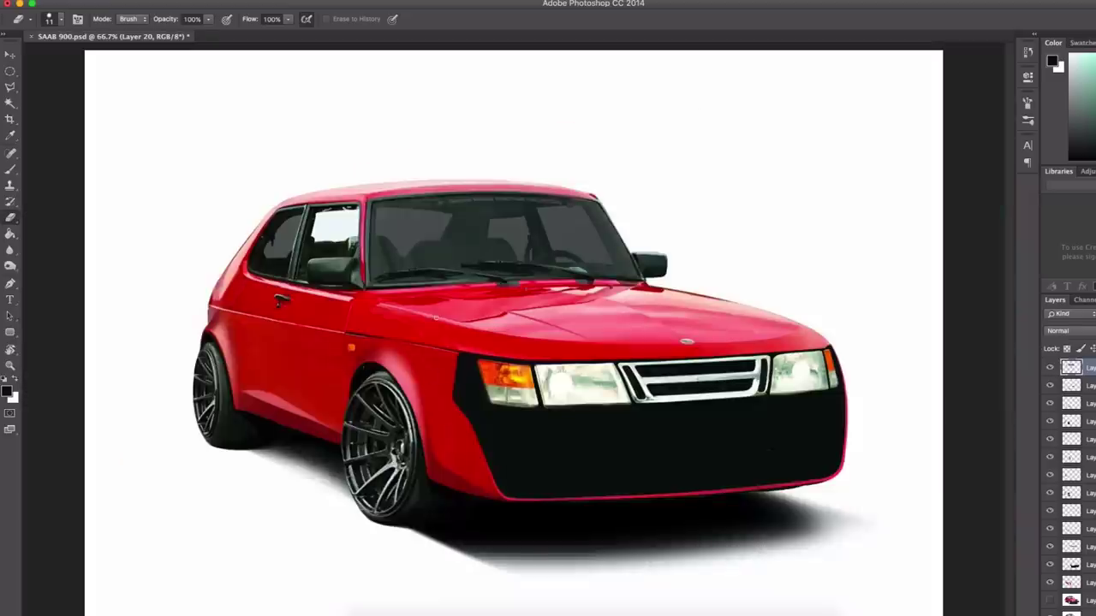
# Start a new layer for the bumper colour and clean paint along the lower fender edge.
pyautogui.press('b')
pyautogui.rightClick(618, 271)
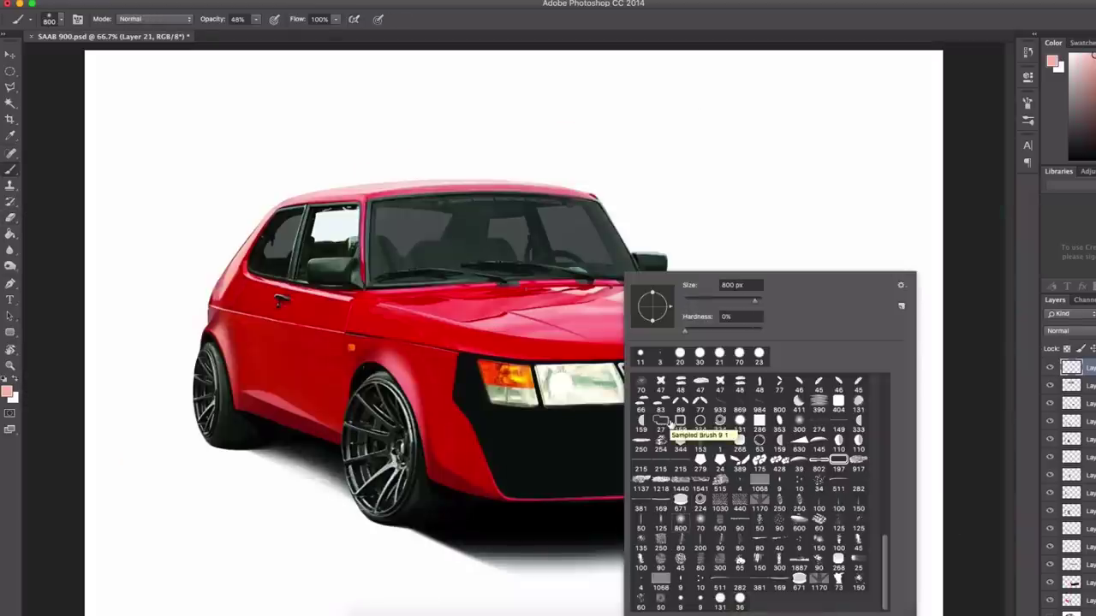
pyautogui.press('Return')
pyautogui.press('e')
pyautogui.moveTo(432, 450)
pyautogui.mouseDown()
pyautogui.moveTo(454, 475)
pyautogui.moveTo(506, 491)
pyautogui.mouseUp()
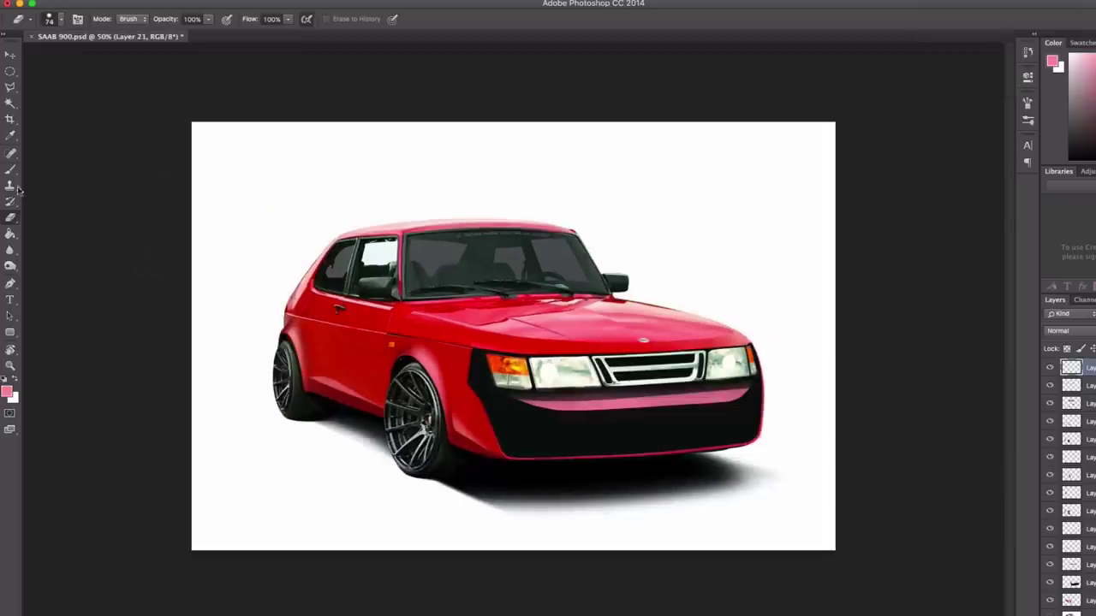
# Paint a red glow over the lower bumper and erase the pink stripe above it.
pyautogui.click(10, 170)
pyautogui.moveTo(514, 449); pyautogui.dragTo(758, 436)
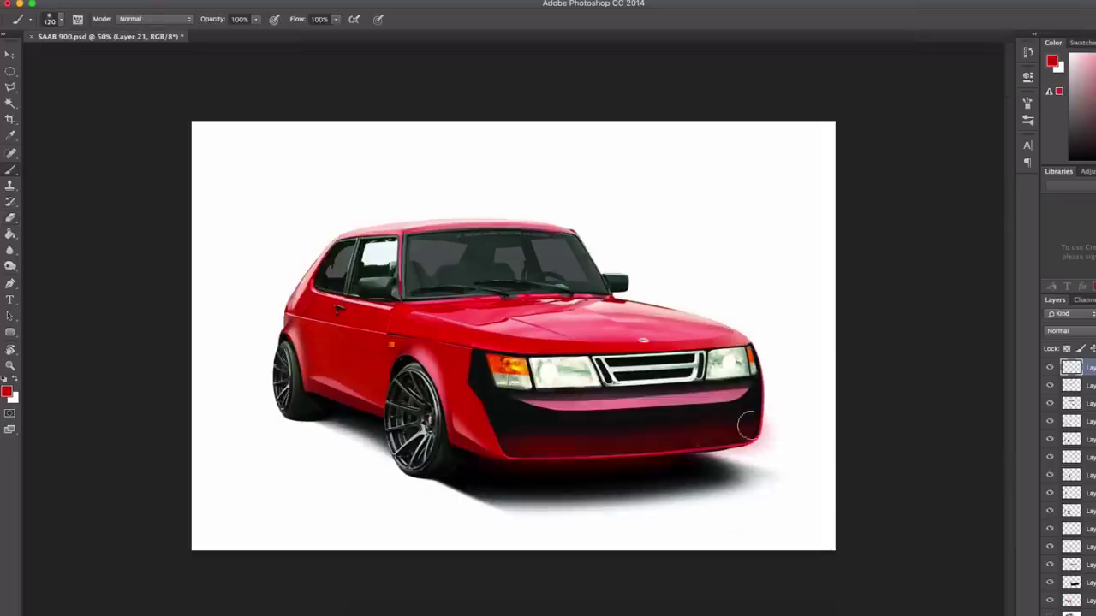
pyautogui.press('e')
pyautogui.moveTo(750, 399); pyautogui.dragTo(520, 399)
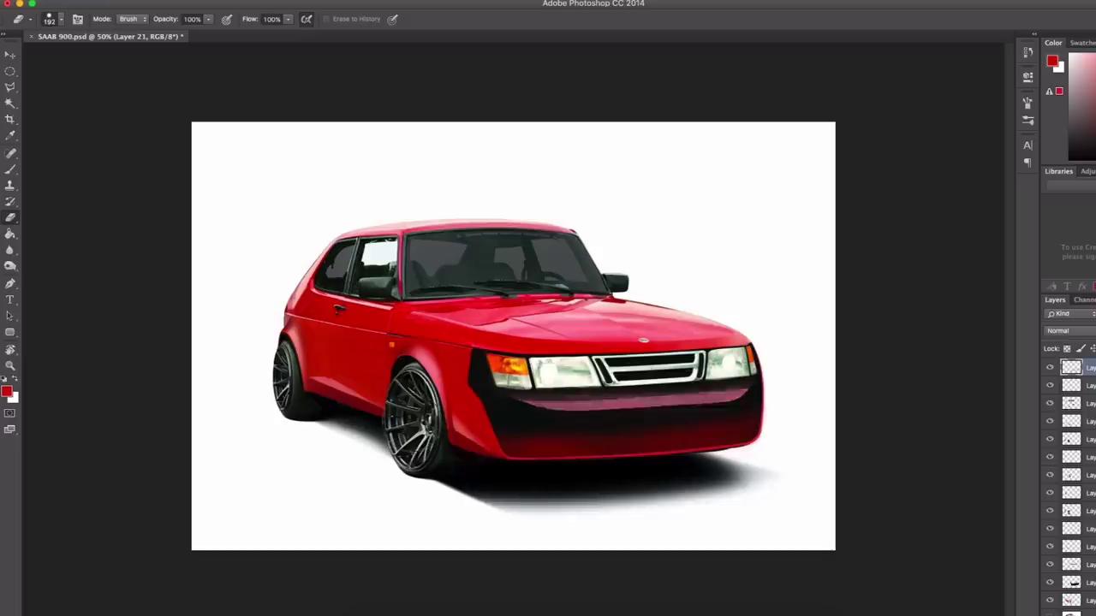
pyautogui.moveTo(801, 388)
pyautogui.mouseDown()
pyautogui.moveTo(558, 391)
pyautogui.moveTo(739, 398)
pyautogui.mouseUp()
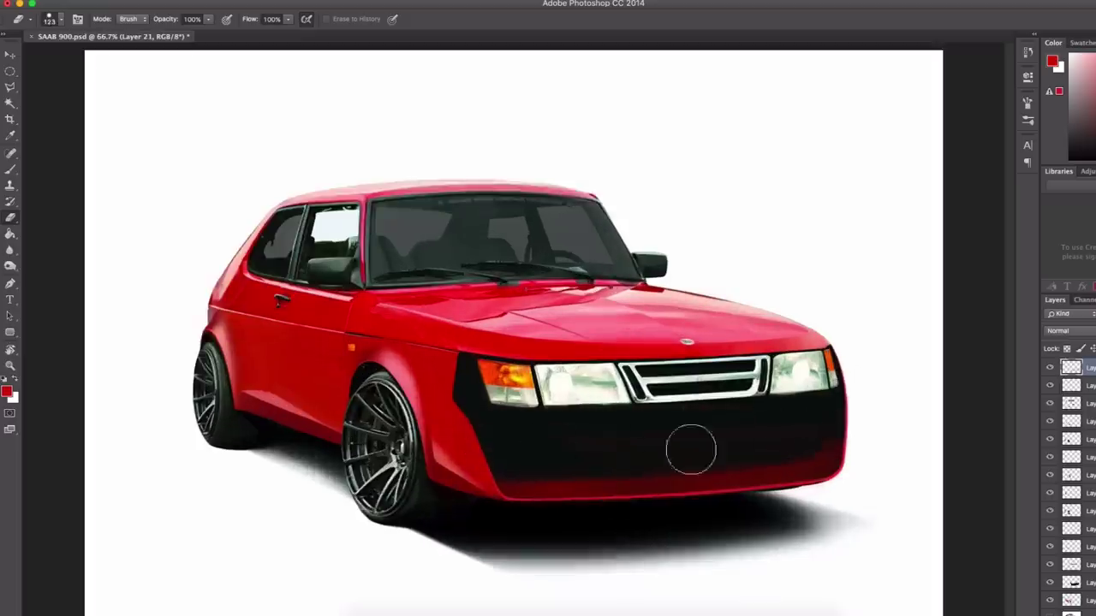
pyautogui.press('[')
pyautogui.press('[')
pyautogui.press('[')
pyautogui.press('[')
pyautogui.press('[')
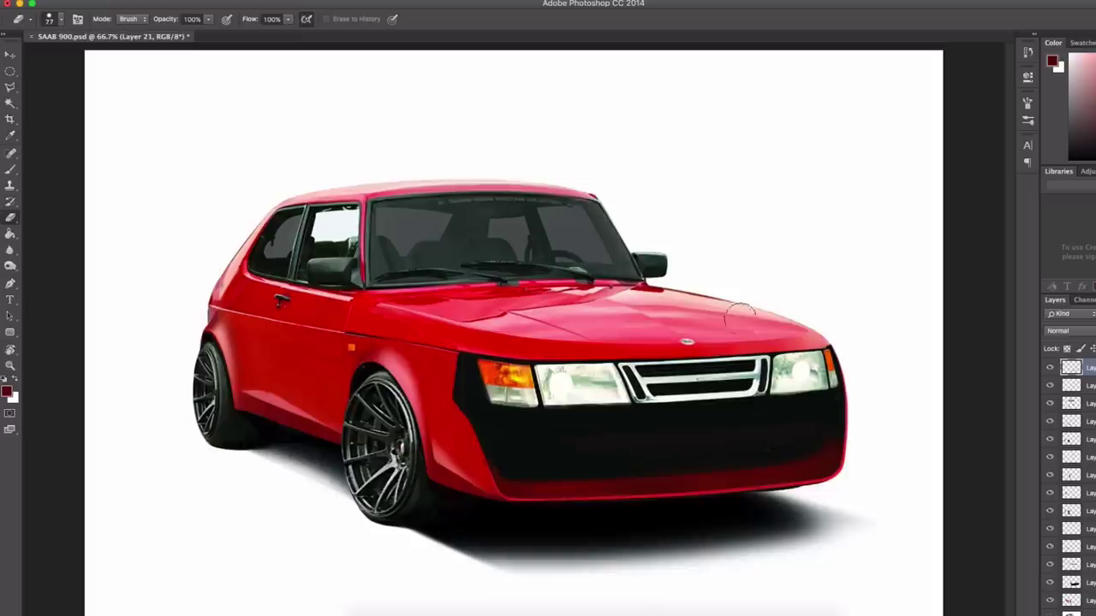
# On a new layer, try a brighter red glow at the bumper's right edge, erase it, and zoom to 50%.
pyautogui.press('b')
pyautogui.hotkey('ctrl', 'shift', 'alt', 'n')
pyautogui.keyDown('alt'); pyautogui.click(721, 327); pyautogui.keyUp('alt')
pyautogui.moveTo(846, 390); pyautogui.dragTo(847, 441)
pyautogui.press('e')
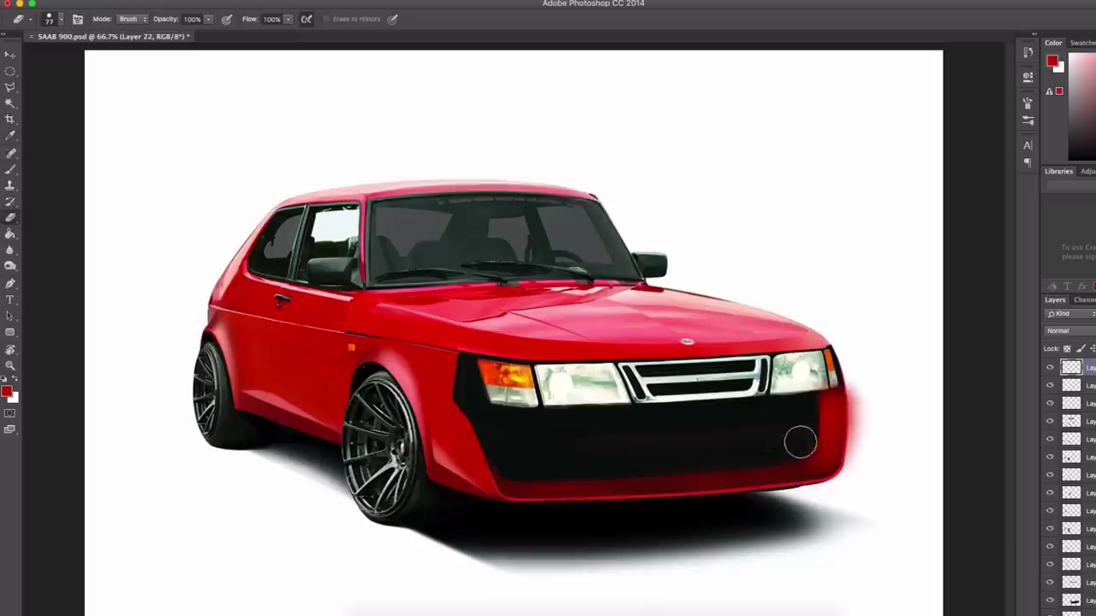
pyautogui.moveTo(847, 394); pyautogui.dragTo(852, 462)
pyautogui.press(']')
pyautogui.press(']')
pyautogui.press(']')
pyautogui.press(']')
pyautogui.press(']')
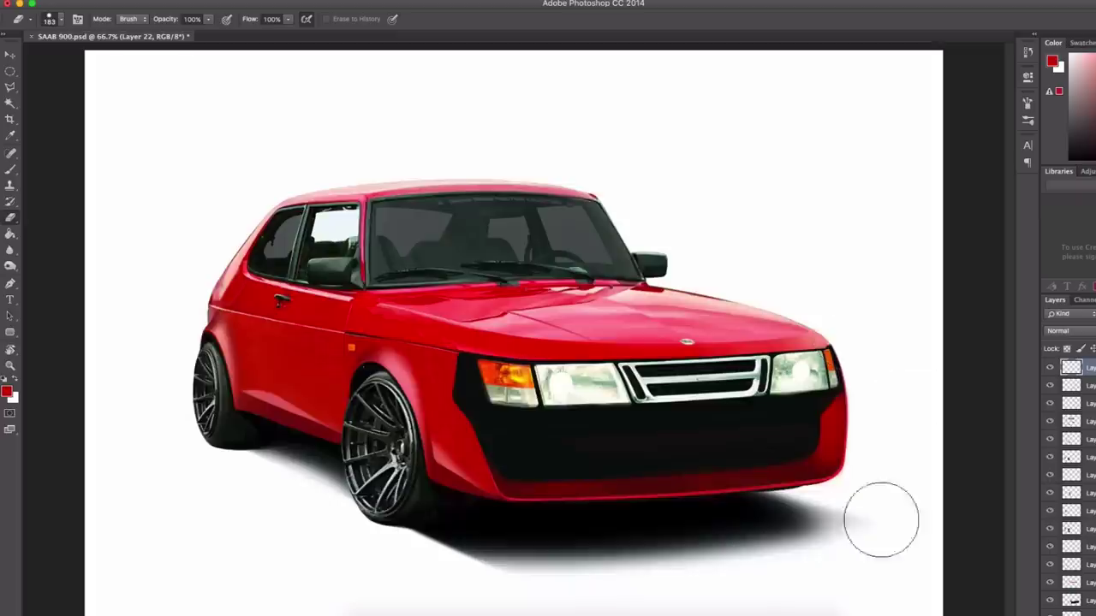
pyautogui.hotkey('ctrl', '-')
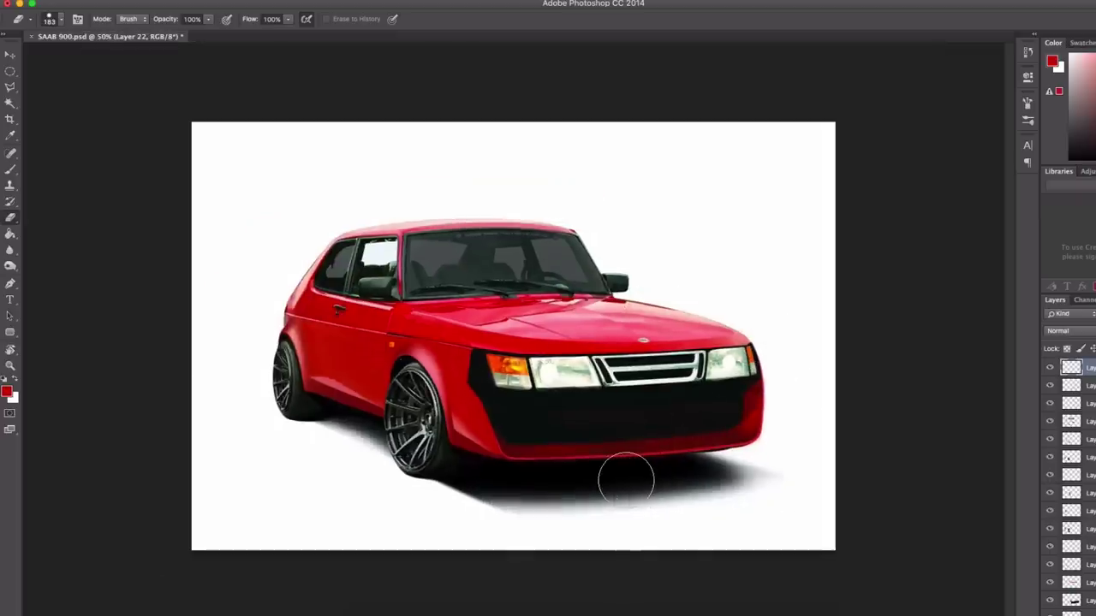
# On a new black-brush layer, paint two grey strokes on the bumper and trim them.
pyautogui.press('d')
pyautogui.press('b')
pyautogui.hotkey('ctrl', 'shift', 'alt', 'n')
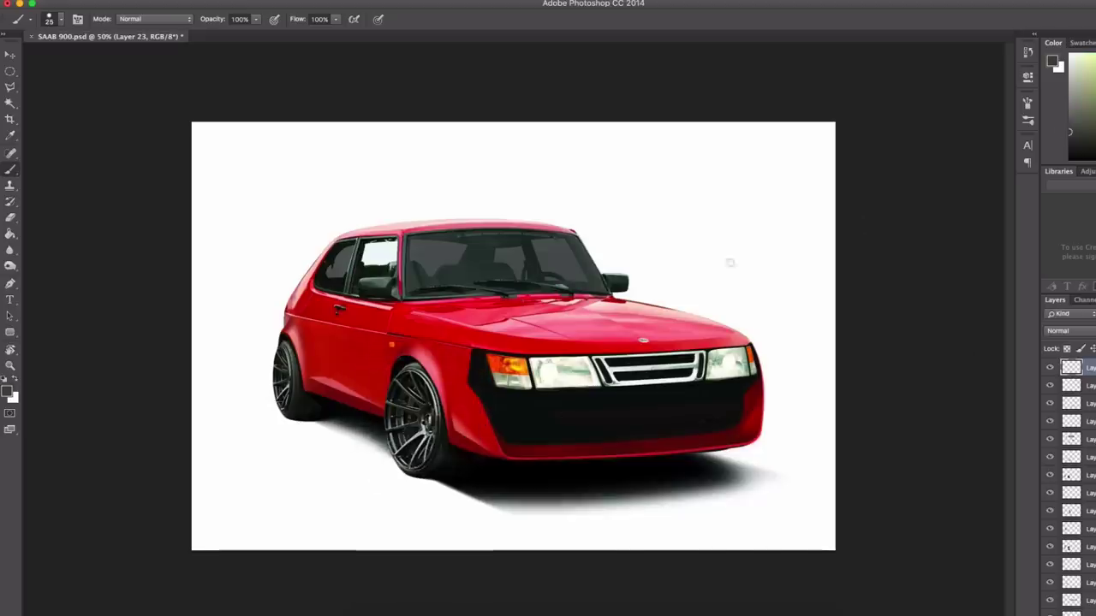
pyautogui.rightClick(599, 274)
pyautogui.moveTo(591, 376); pyautogui.dragTo(616, 467)
pyautogui.moveTo(697, 372); pyautogui.dragTo(693, 454)
pyautogui.press('e')
pyautogui.moveTo(600, 377)
pyautogui.mouseDown()
pyautogui.moveTo(623, 383)
pyautogui.moveTo(582, 376)
pyautogui.moveTo(614, 360)
pyautogui.mouseUp()
pyautogui.moveTo(613, 471); pyautogui.dragTo(715, 462)
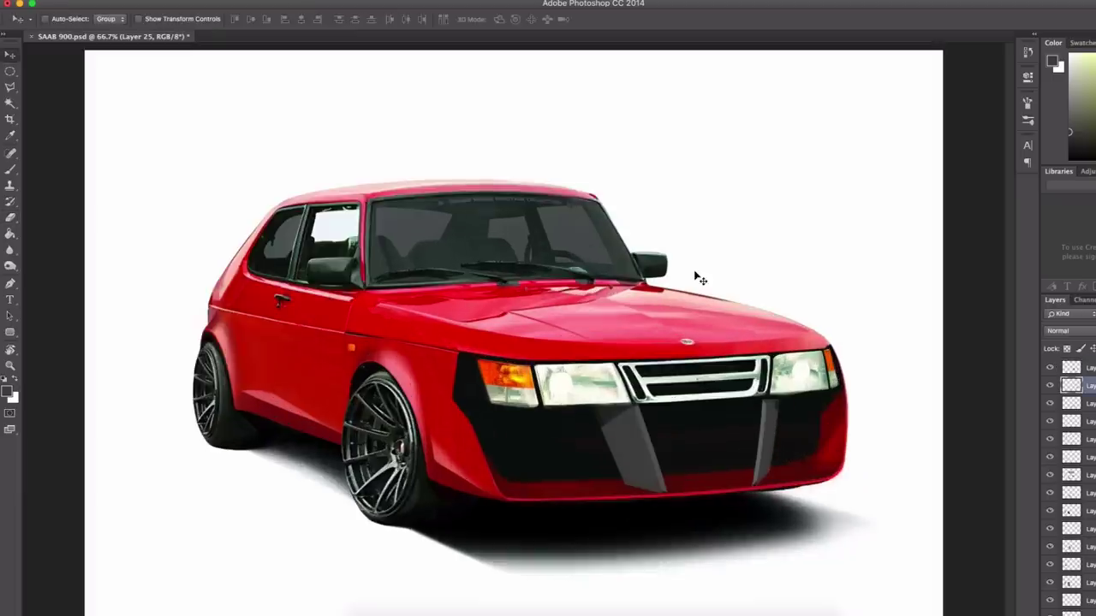
# Shade the right side of the bumper dark on a new layer and erase the smudges over the headlights.
pyautogui.press('b')
pyautogui.press('shift+alt+super+n')
pyautogui.rightClick(698, 277)
pyautogui.press('Return')
pyautogui.moveTo(505, 411); pyautogui.dragTo(839, 407)
pyautogui.press('e')
pyautogui.moveTo(514, 395); pyautogui.dragTo(711, 377)
pyautogui.rightClick(680, 272)
pyautogui.press('Return')
pyautogui.moveTo(548, 395); pyautogui.dragTo(857, 385)
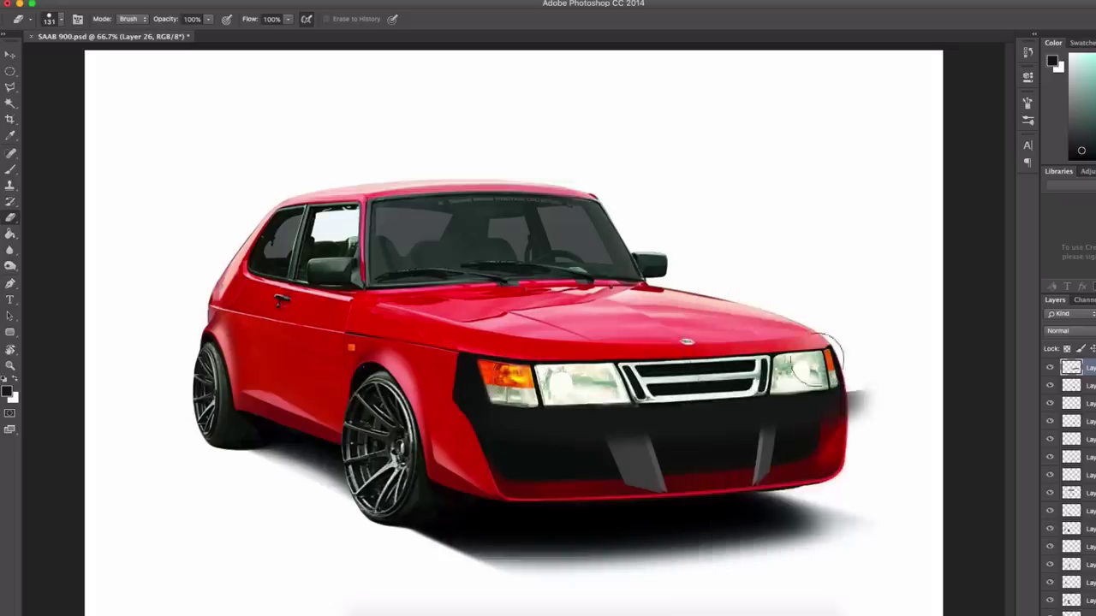
# Sample a light car colour, then erase both grey bumper stripes with a size 131 eraser.
pyautogui.press('b')
pyautogui.keyDown('alt'); pyautogui.click(492, 396); pyautogui.keyUp('alt')
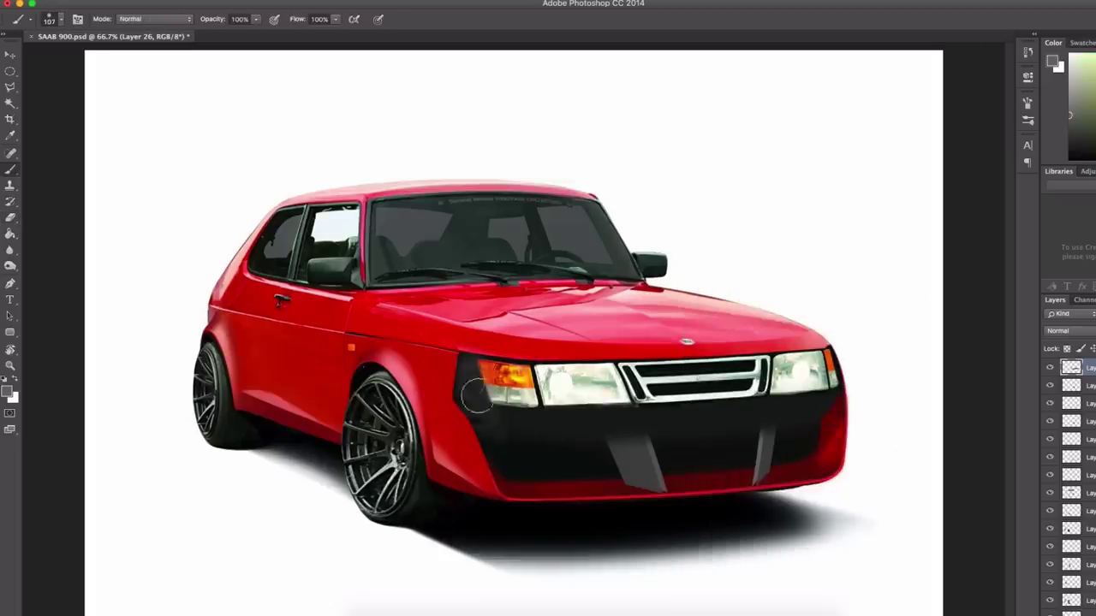
pyautogui.press('e')
pyautogui.press('super+equal')
pyautogui.press('super+equal')
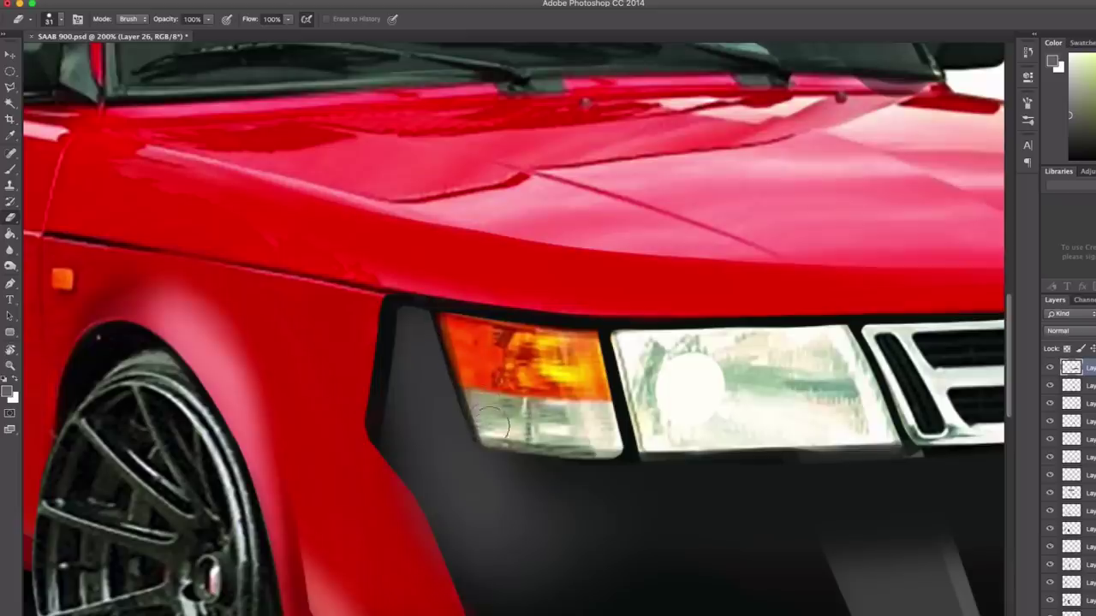
pyautogui.press('super+minus')
pyautogui.press('super+minus')
pyautogui.press('super+equal')
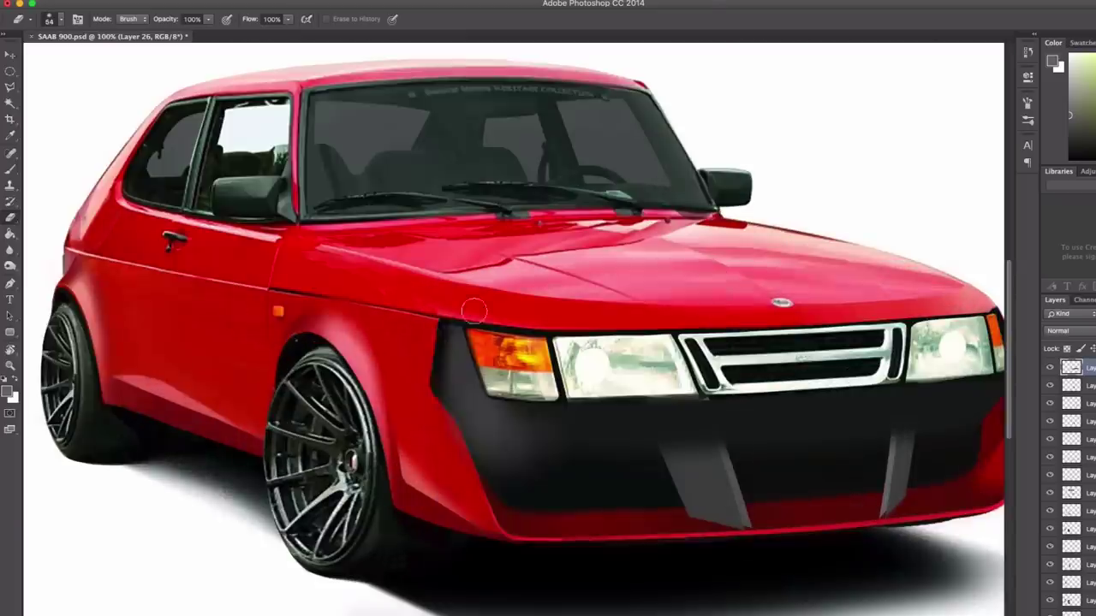
pyautogui.hscroll(2, 685, 462)
pyautogui.press(']')
pyautogui.press(']')
pyautogui.press(']')
pyautogui.press(']')
pyautogui.press(']')
pyautogui.press(']')
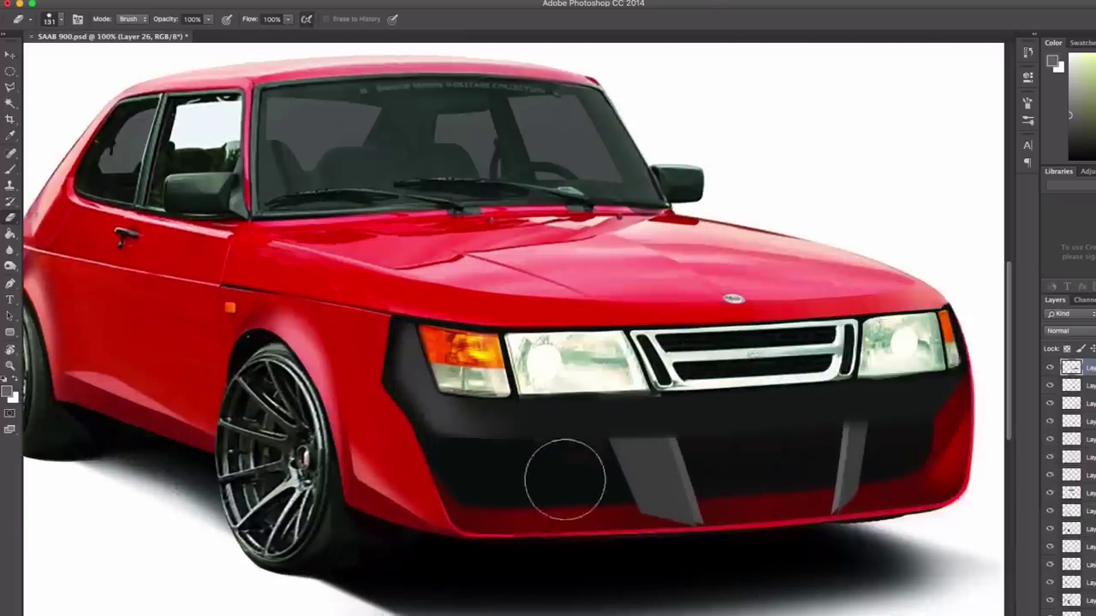
pyautogui.hscroll(4, 832, 469)
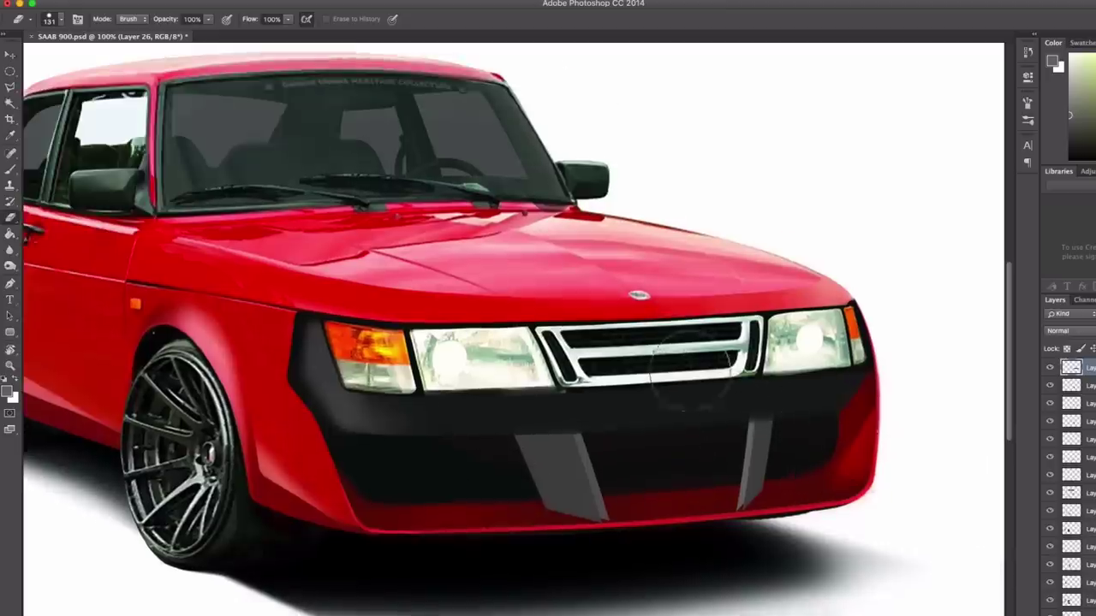
pyautogui.moveTo(745, 467); pyautogui.dragTo(557, 475)
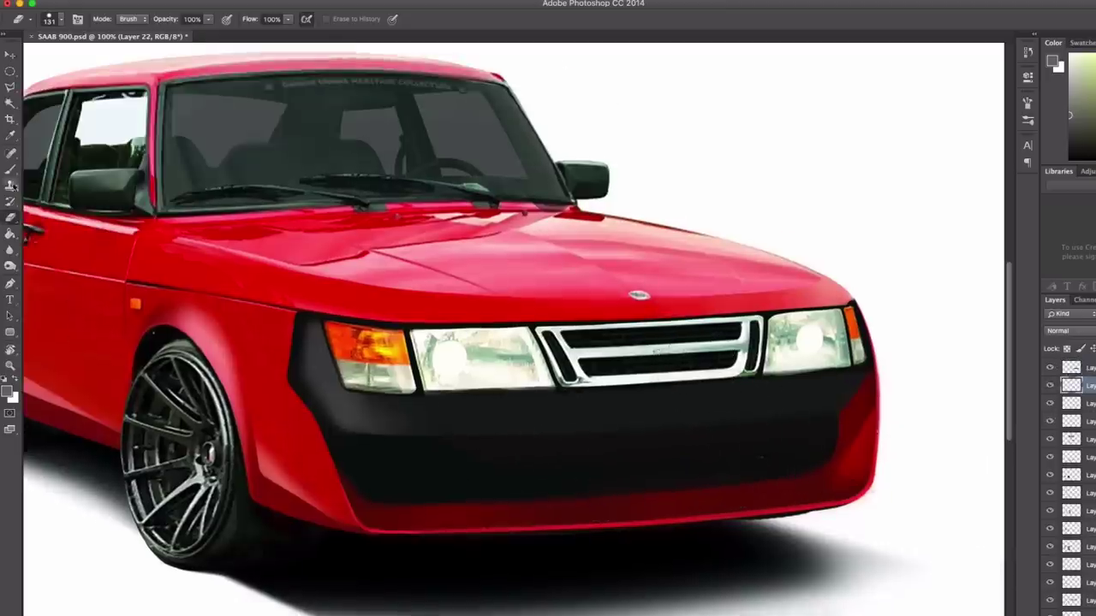
# Add a new layer and paint a soft grey diagonal shading streak on the bumper.
pyautogui.press('b')
pyautogui.press('e')
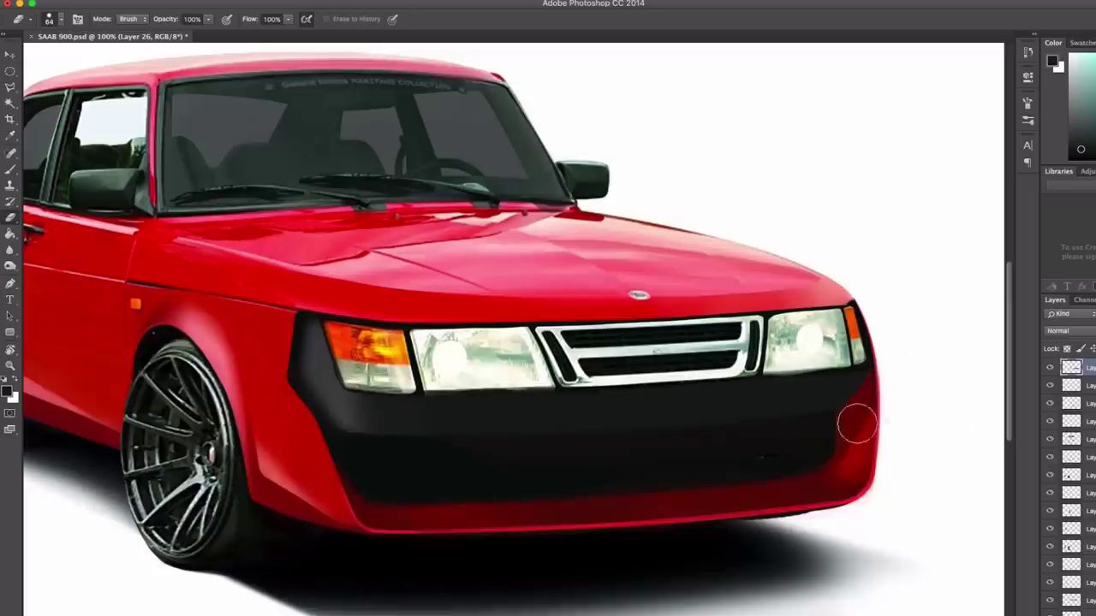
pyautogui.press('super+shift+alt+n')
pyautogui.moveTo(433, 424); pyautogui.dragTo(518, 514)
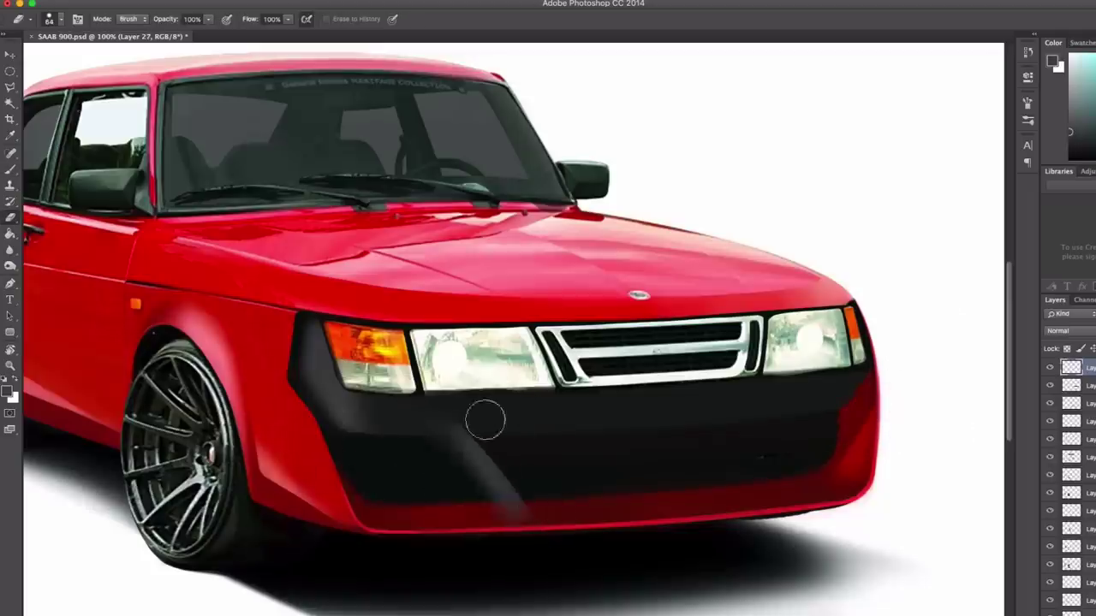
pyautogui.press('super+minus')
pyautogui.press('super+minus')
pyautogui.press('super+plus')
pyautogui.press('super+minus')
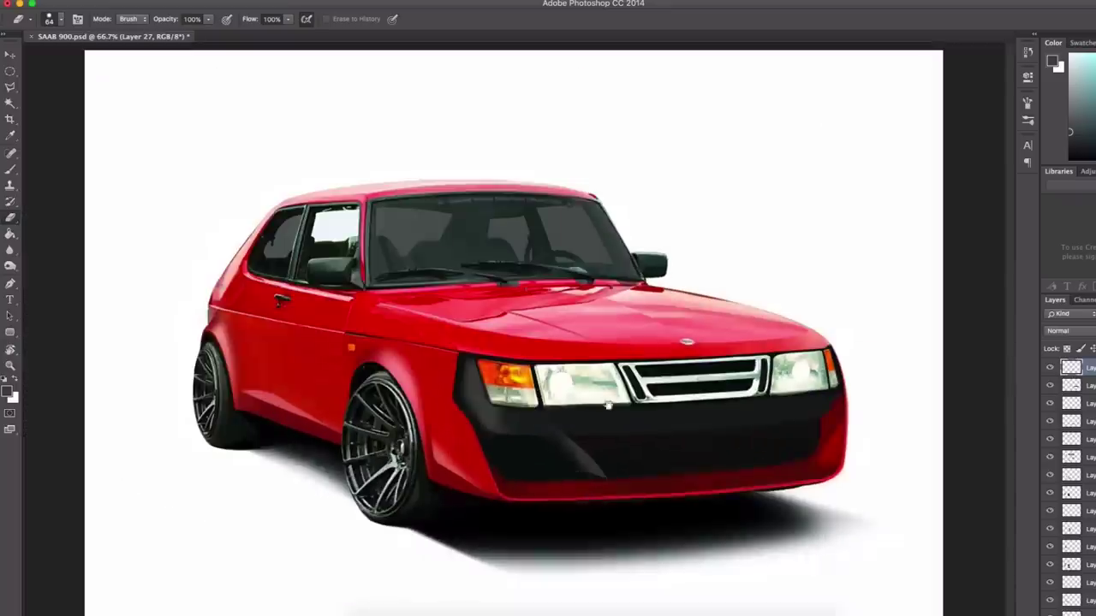
pyautogui.press('b')
pyautogui.hotkey('alt', '[')
pyautogui.scroll(2, 856, 413)
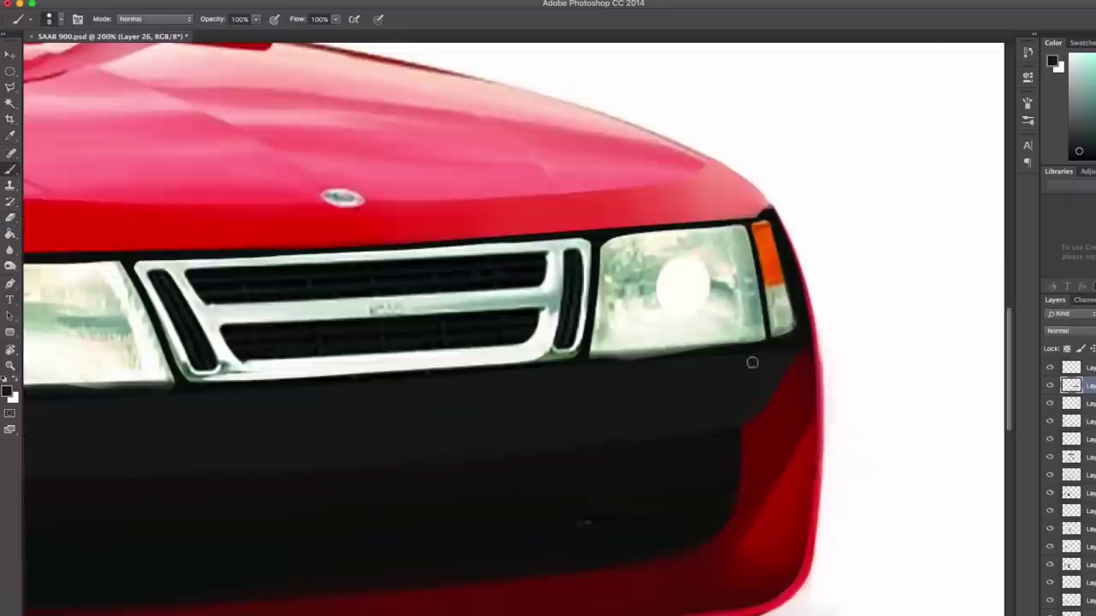
pyautogui.press('e')
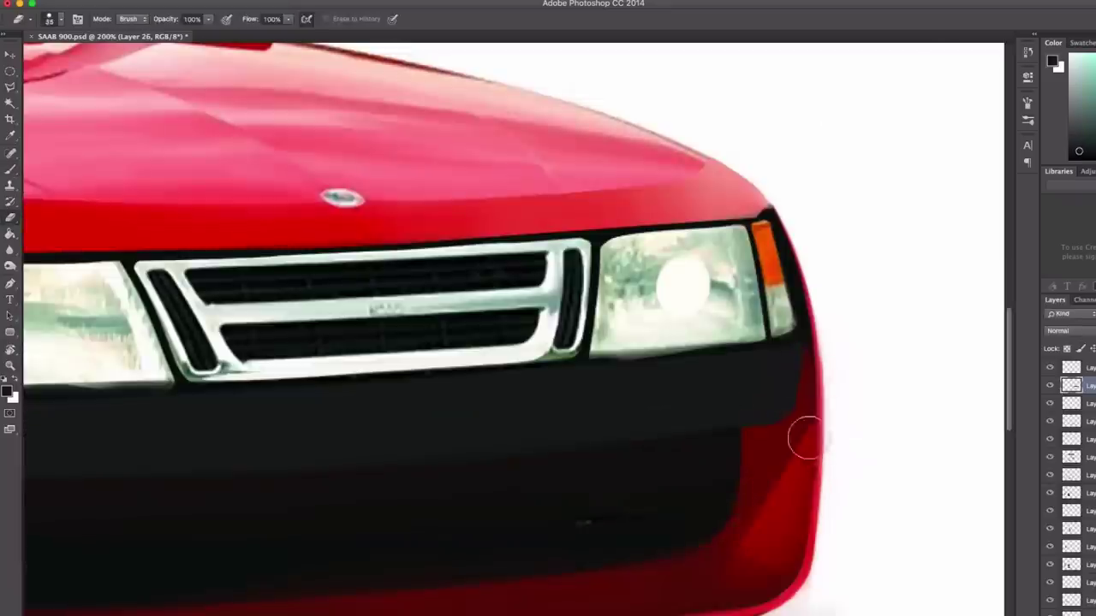
pyautogui.press('super+minus')
pyautogui.press('super+minus')
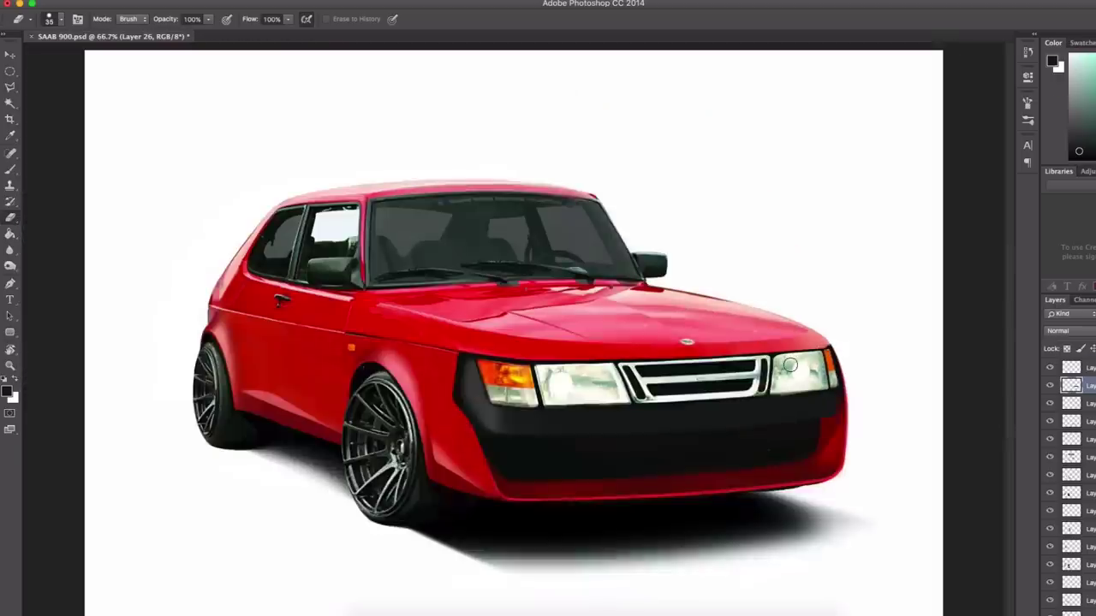
# On Layer 27, rotate the canvas and paint a thin red line along the bumper edge.
pyautogui.hotkey('alt', ']')
pyautogui.press('b')
pyautogui.press('r')
pyautogui.moveTo(454, 440); pyautogui.dragTo(234, 488)
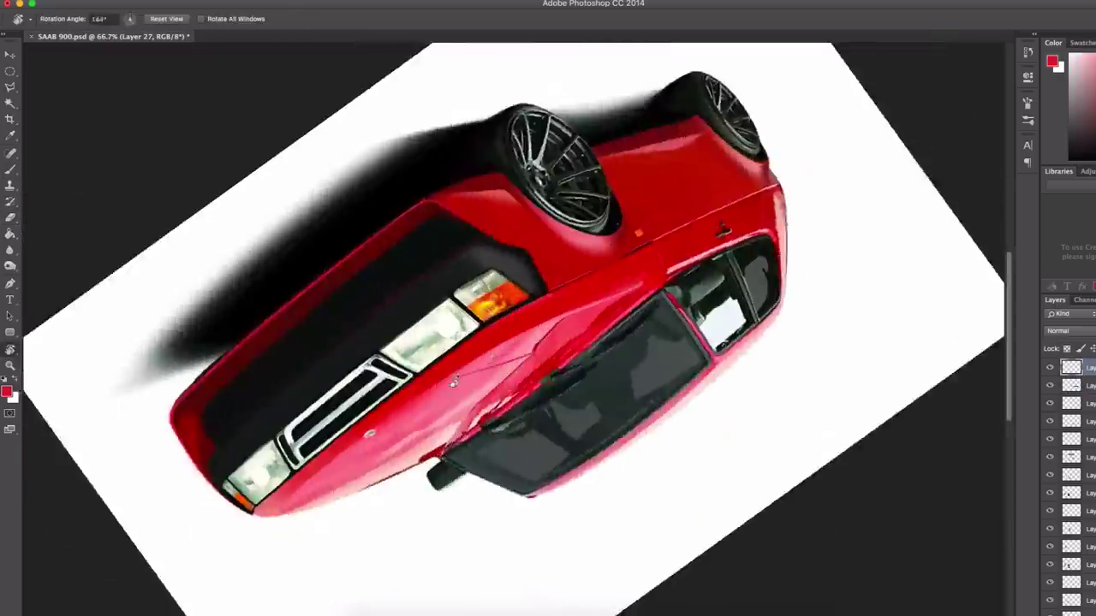
pyautogui.press('super+equal')
pyautogui.moveTo(255, 446); pyautogui.dragTo(512, 234)
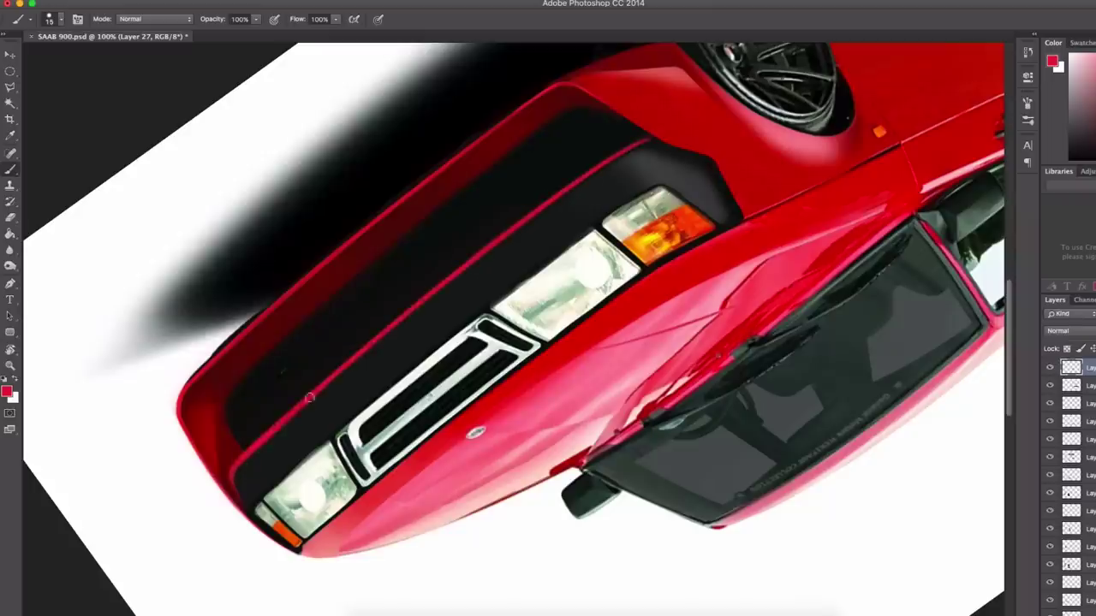
pyautogui.press('e')
pyautogui.press('super+equal')
pyautogui.press('super+equal')
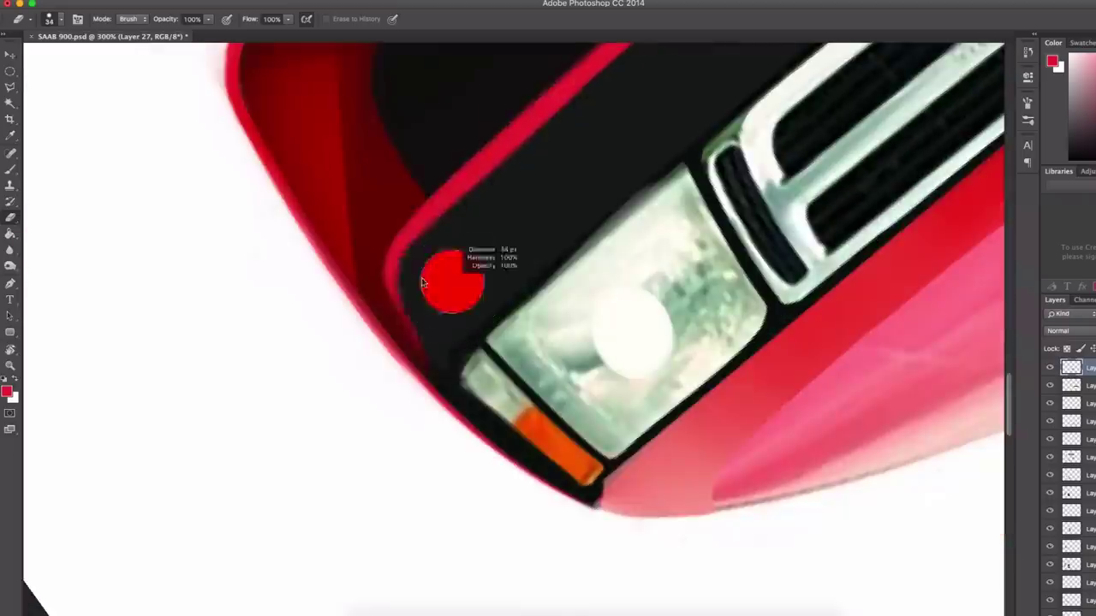
pyautogui.scroll(5, 496, 210)
pyautogui.hscroll(5, 497, 210)
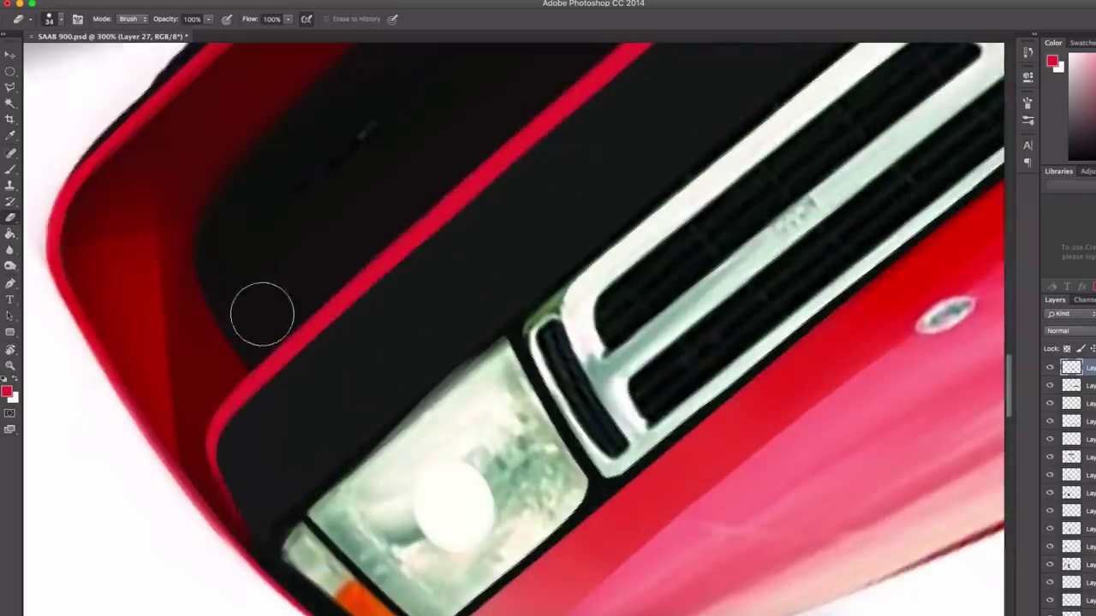
pyautogui.scroll(4, 460, 163)
pyautogui.hscroll(4, 460, 164)
pyautogui.scroll(-4, 432, 180)
pyautogui.hscroll(-5, 432, 179)
# Set the view upright and extend the red line up the fender's diagonal edge.
pyautogui.press('super+0')
pyautogui.press('r')
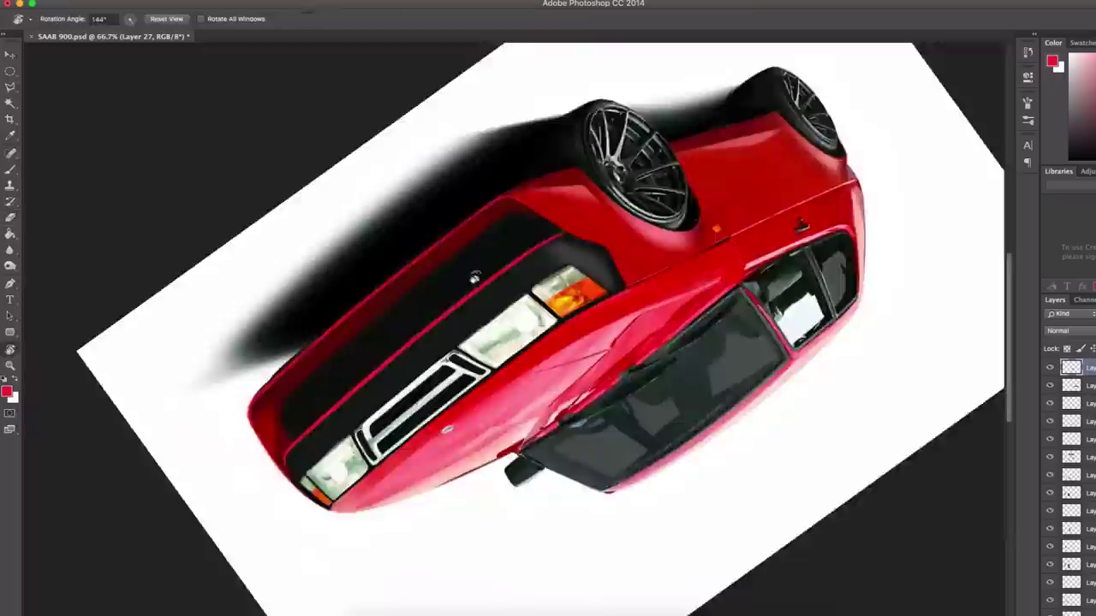
pyautogui.press('Escape')
pyautogui.press('super+1')
pyautogui.press('b')
pyautogui.press('super+equal')
pyautogui.press('super+equal')
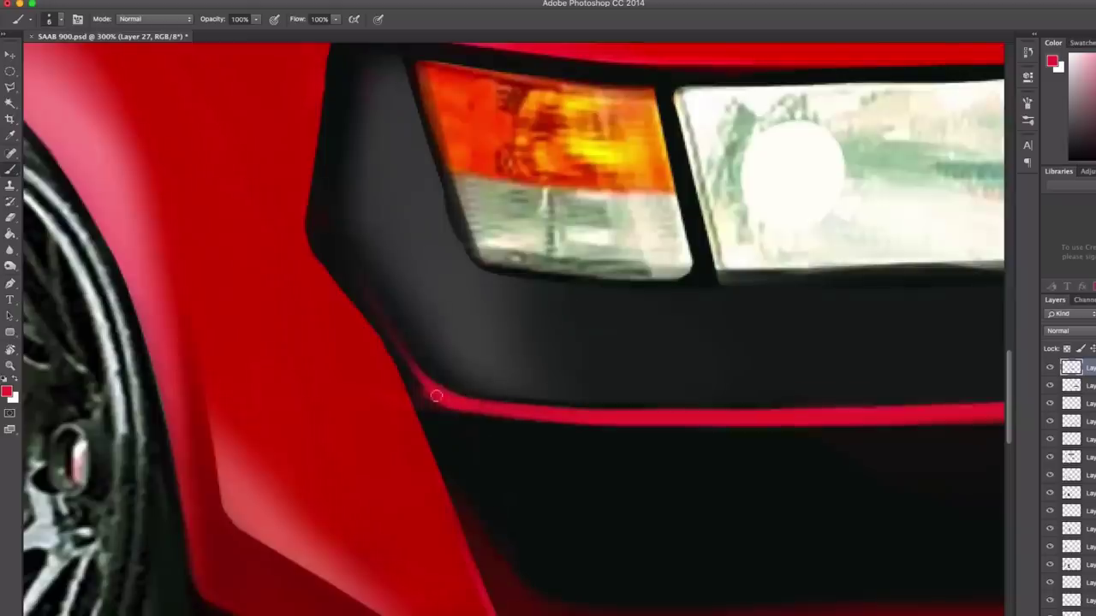
pyautogui.keyDown('shift'); pyautogui.click(435, 397); pyautogui.keyUp('shift')
pyautogui.scroll(3, 361, 303)
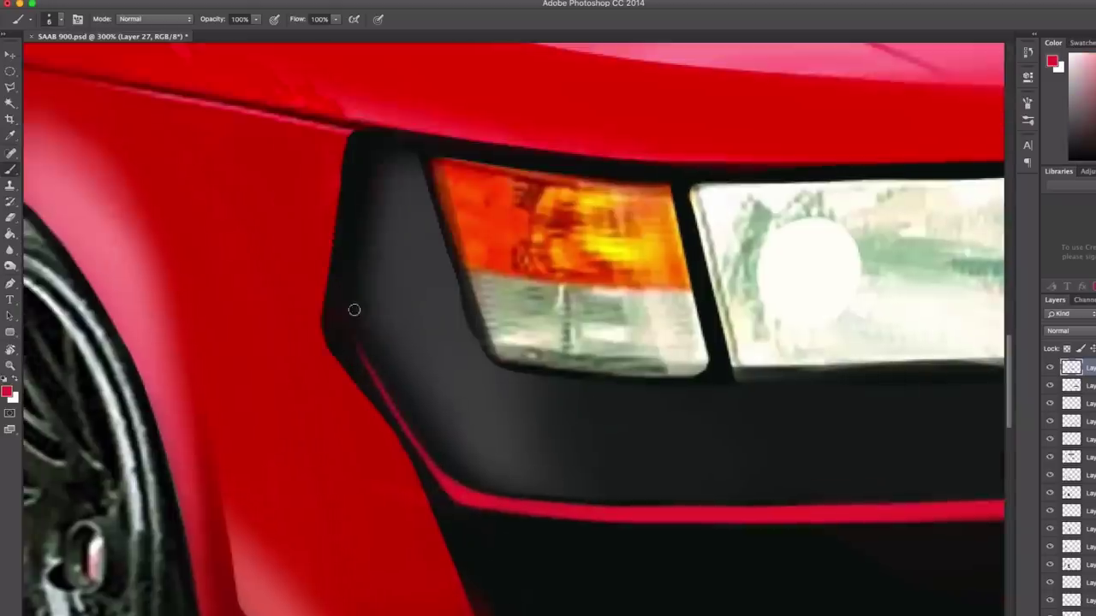
pyautogui.press('super+minus')
pyautogui.press('super+minus')
pyautogui.press('super+minus')
pyautogui.rightClick(454, 270)
# Shrink the eraser to 78 and set the brush size to 60.
pyautogui.press('e')
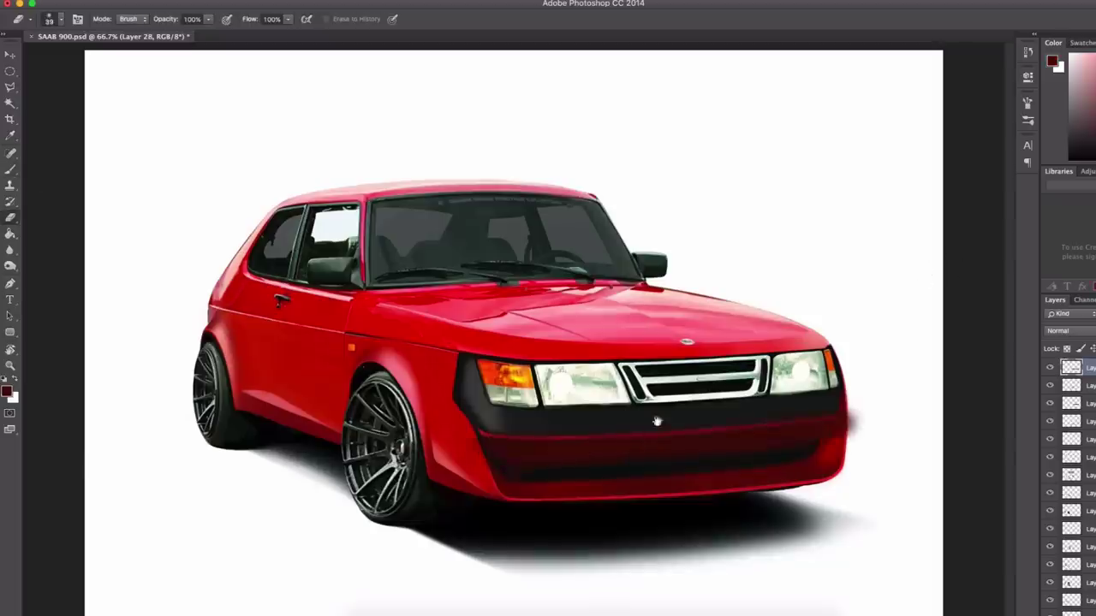
pyautogui.press('super+plus')
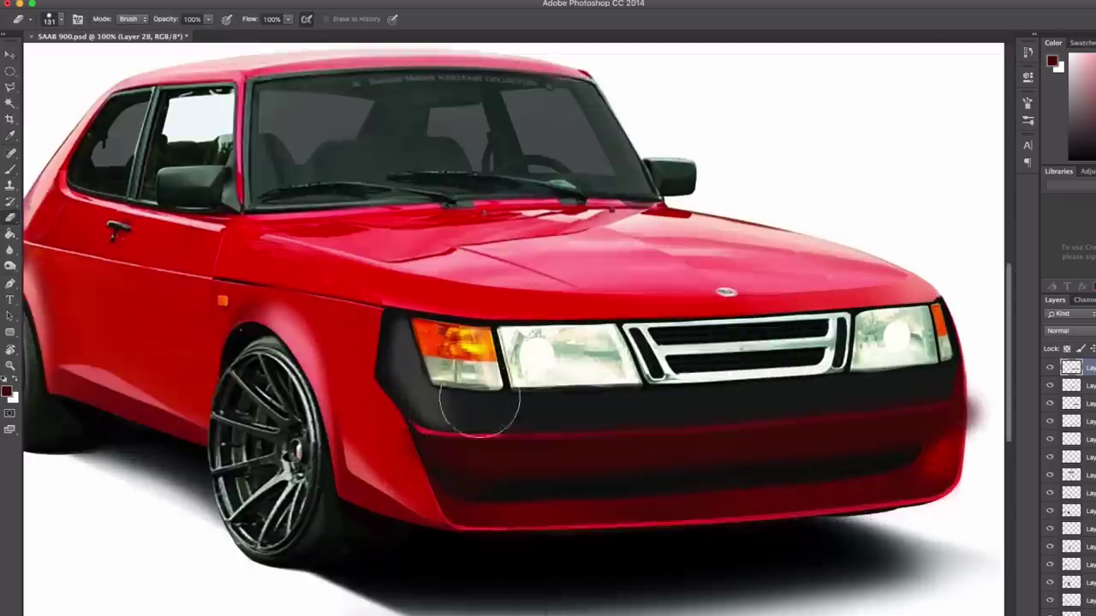
pyautogui.press('[')
pyautogui.press('[')
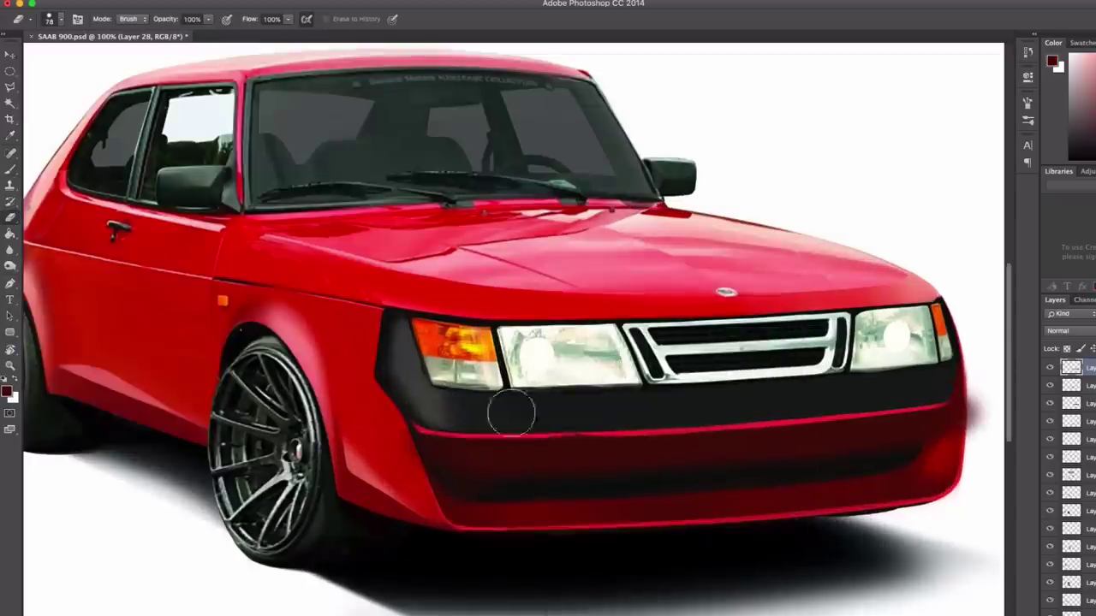
pyautogui.press('super+minus')
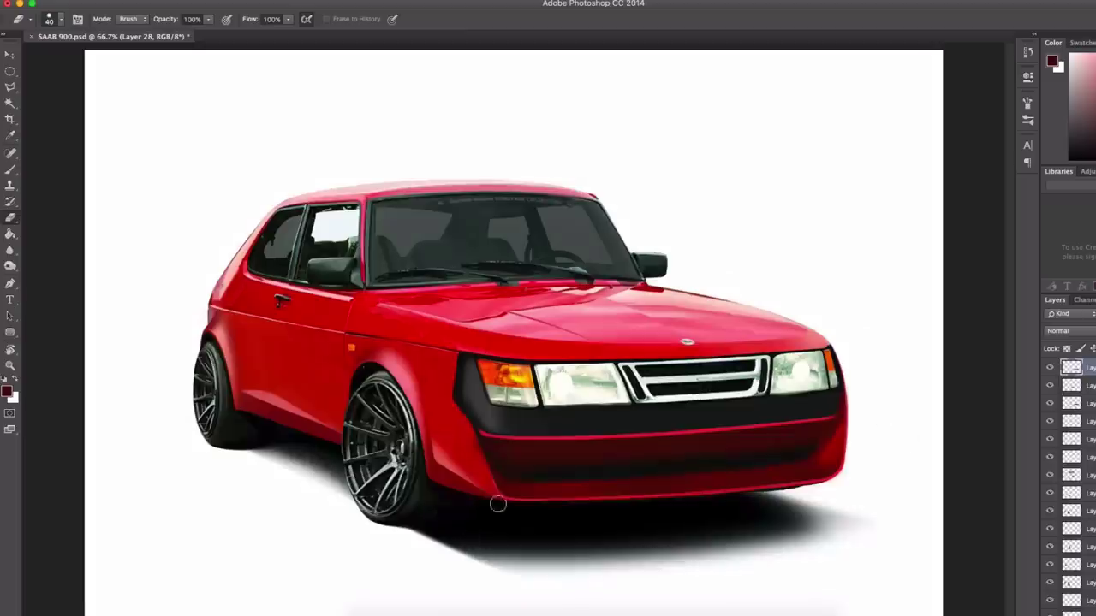
pyautogui.rightClick(870, 400)
pyautogui.press('Return')
# On a new layer, paint a red stroke across the lower bumper and trim it into an angled strip.
pyautogui.keyDown('super'); pyautogui.click(668, 331); pyautogui.keyUp('super')
pyautogui.press('d')
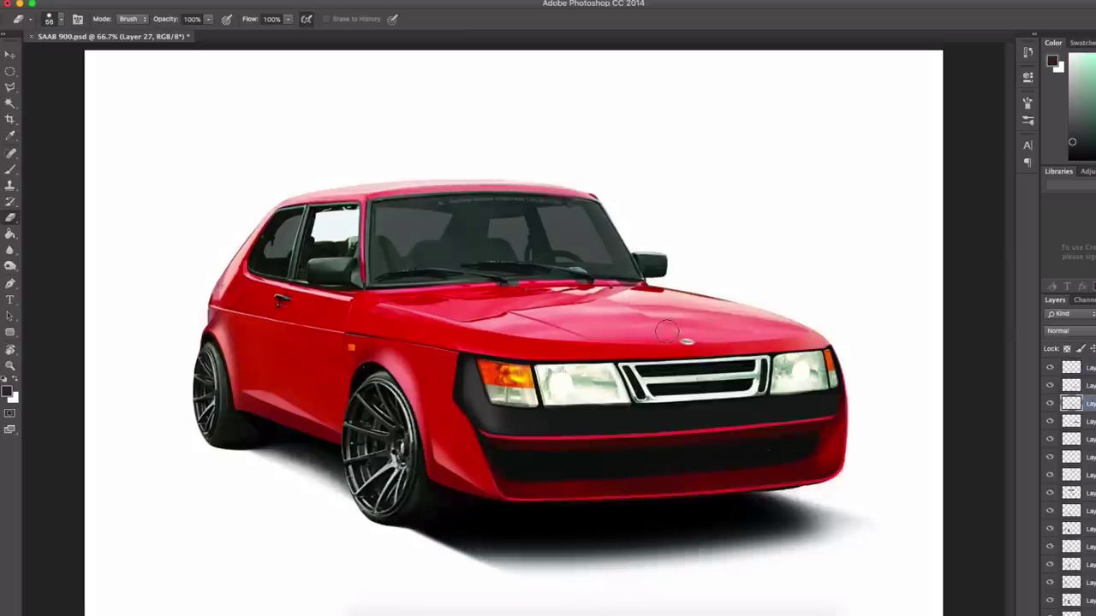
pyautogui.press('super+alt+shift+n')
pyautogui.keyDown('alt'); pyautogui.click(574, 452); pyautogui.keyUp('alt')
pyautogui.moveTo(629, 425); pyautogui.dragTo(573, 468)
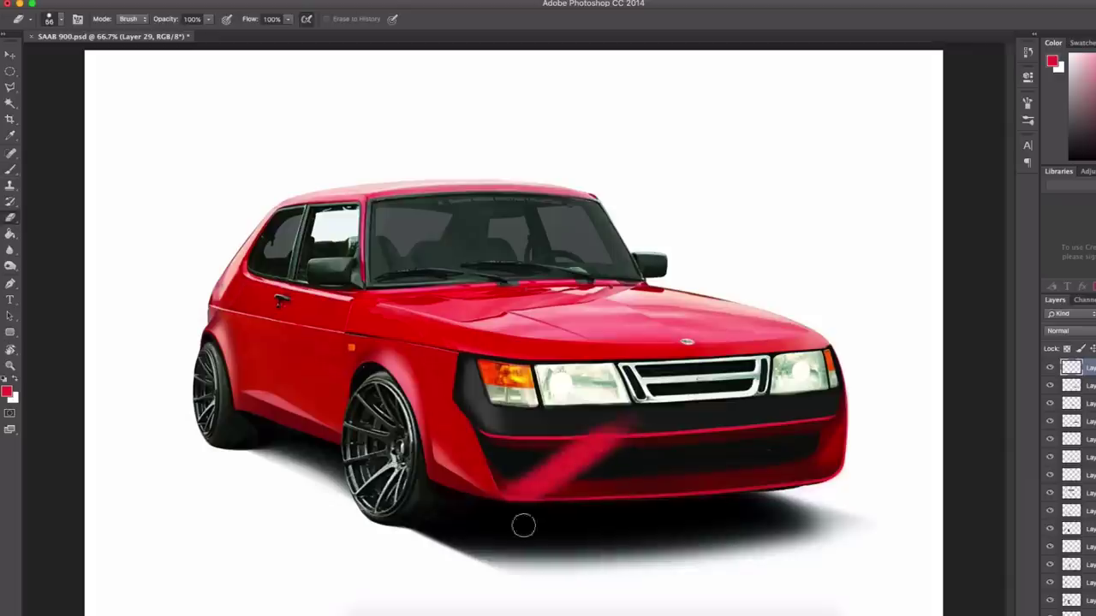
pyautogui.moveTo(524, 526); pyautogui.dragTo(669, 414)
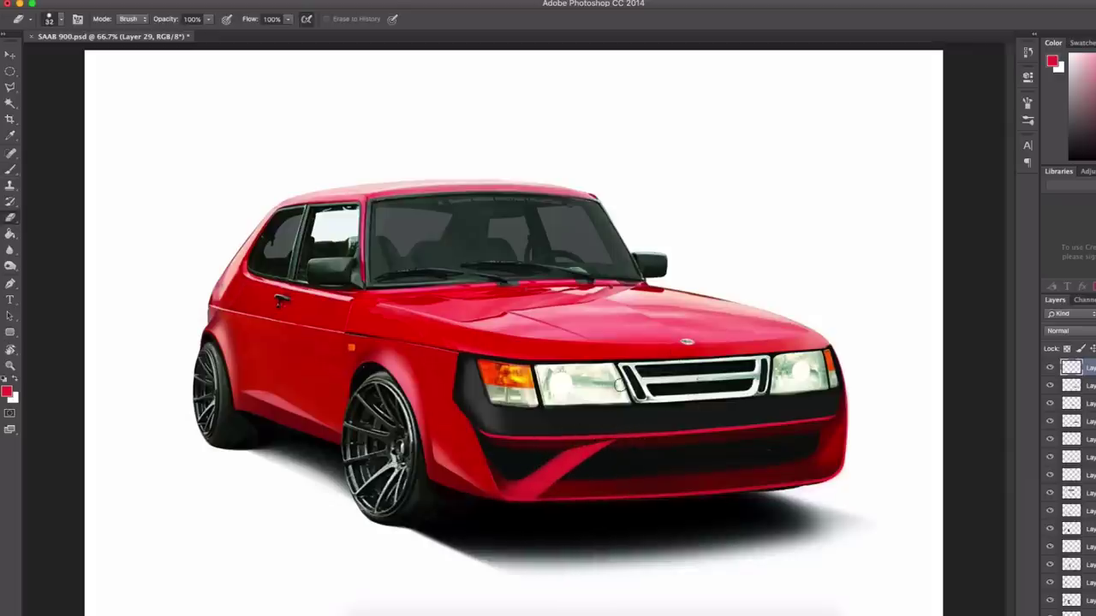
# Paint a red strip on the lower right bumper and trim it with a size-51 eraser.
pyautogui.press('b')
pyautogui.moveTo(814, 463)
pyautogui.mouseDown()
pyautogui.moveTo(765, 420)
pyautogui.moveTo(843, 469)
pyautogui.moveTo(766, 446)
pyautogui.moveTo(818, 467)
pyautogui.mouseUp()
pyautogui.press('e')
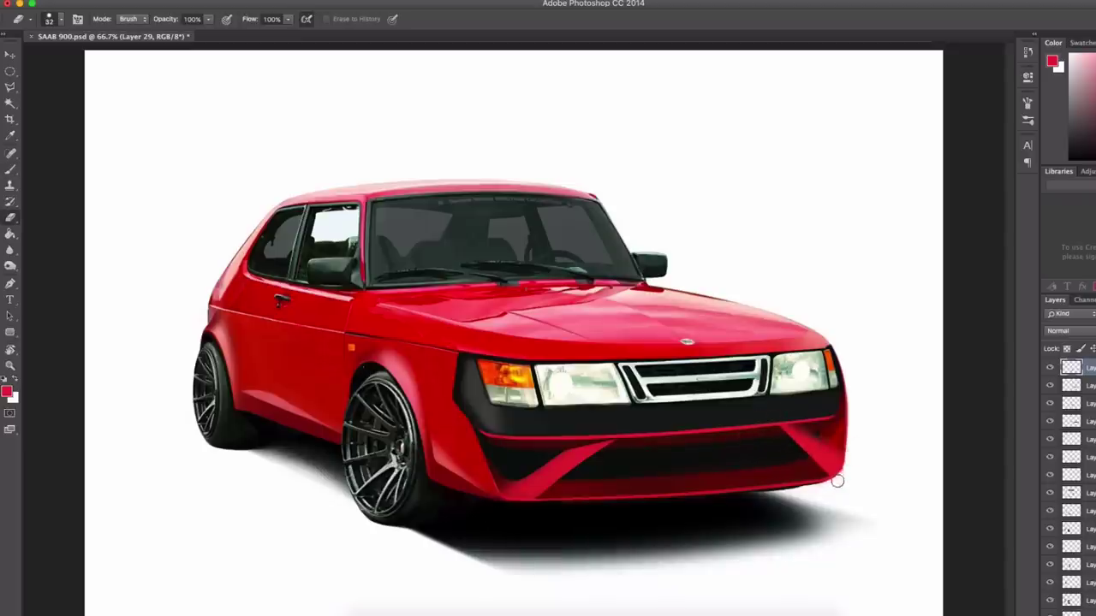
pyautogui.rightClick(791, 437)
pyautogui.press('Return')
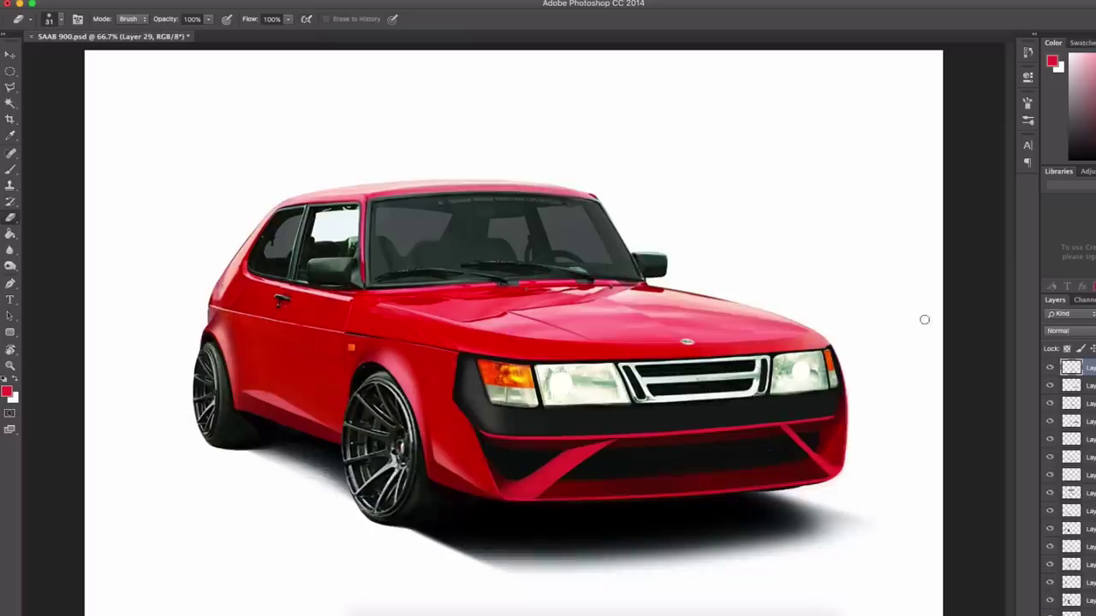
# Using a dark red base, paint a bright red highlight along the diagonal strip.
pyautogui.press('super+plus')
pyautogui.press('b')
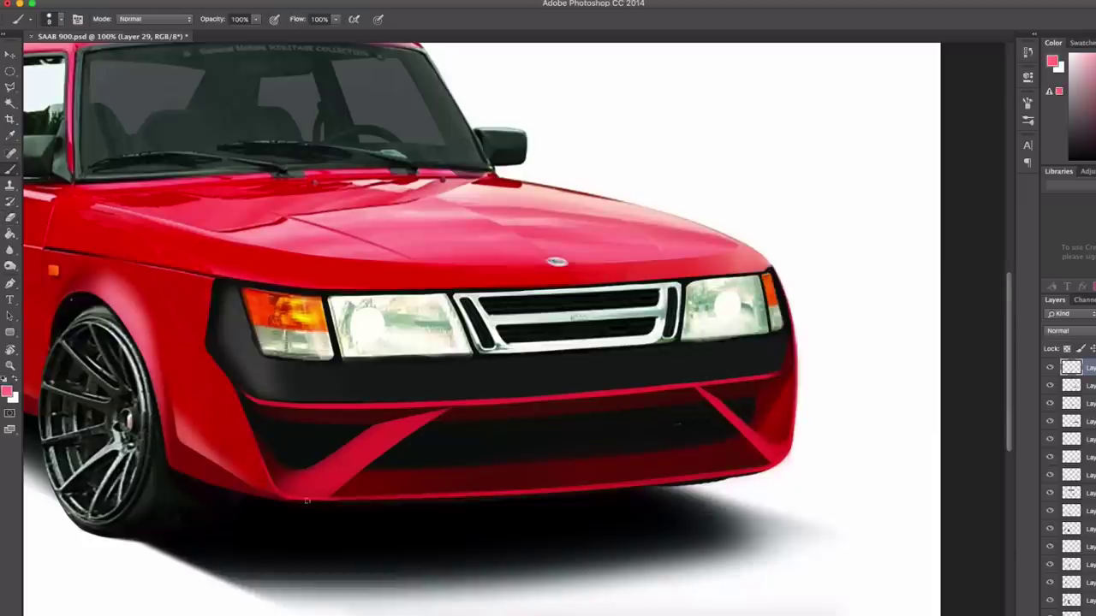
pyautogui.press('super+plus')
pyautogui.press('super+plus')
pyautogui.keyDown('alt'); pyautogui.click(799, 166); pyautogui.keyUp('alt')
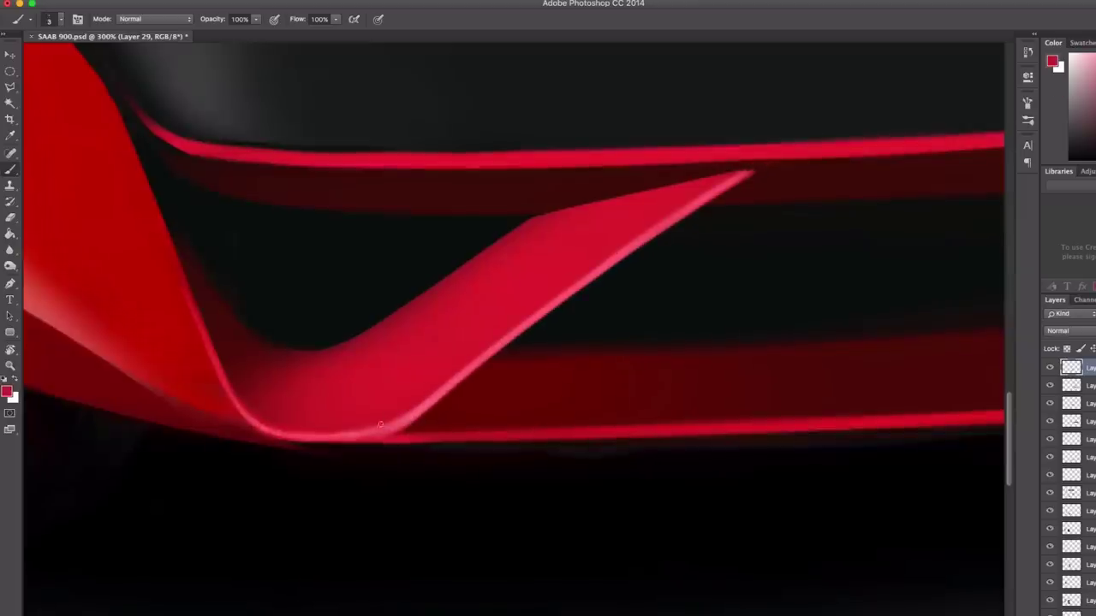
pyautogui.press('h')
pyautogui.click(733, 368)
pyautogui.moveTo(366, 206); pyautogui.dragTo(599, 428)
pyautogui.press('h')
pyautogui.moveTo(488, 294); pyautogui.dragTo(622, 476)
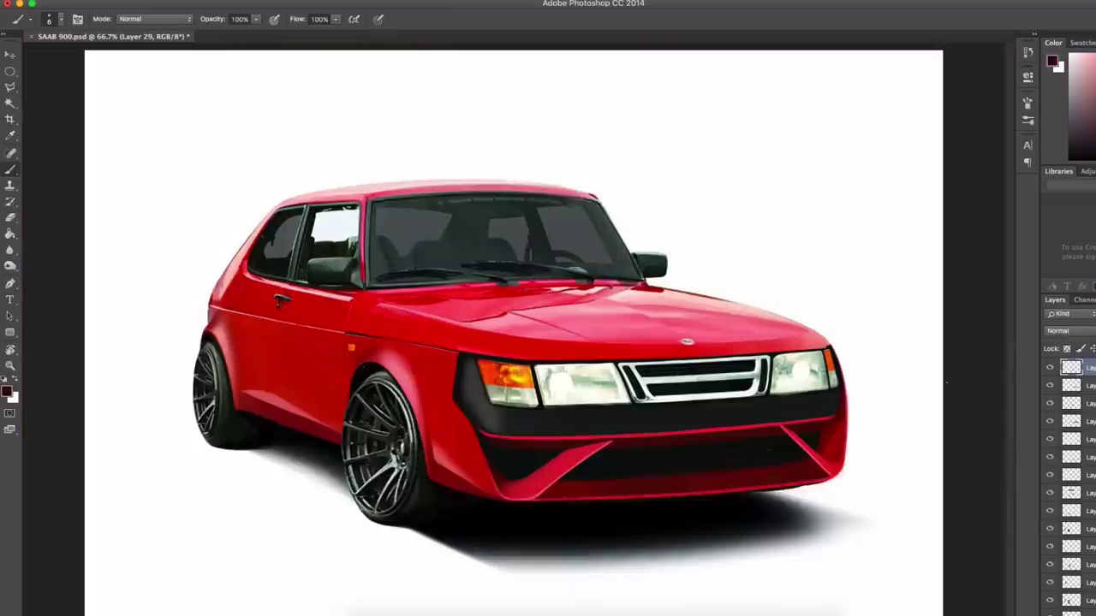
pyautogui.press('super+shift+alt+n')
# Tilt the canvas view about 30 degrees around the headlight, then straighten it again.
pyautogui.press('e')
pyautogui.press('super+plus')
pyautogui.press('super+plus')
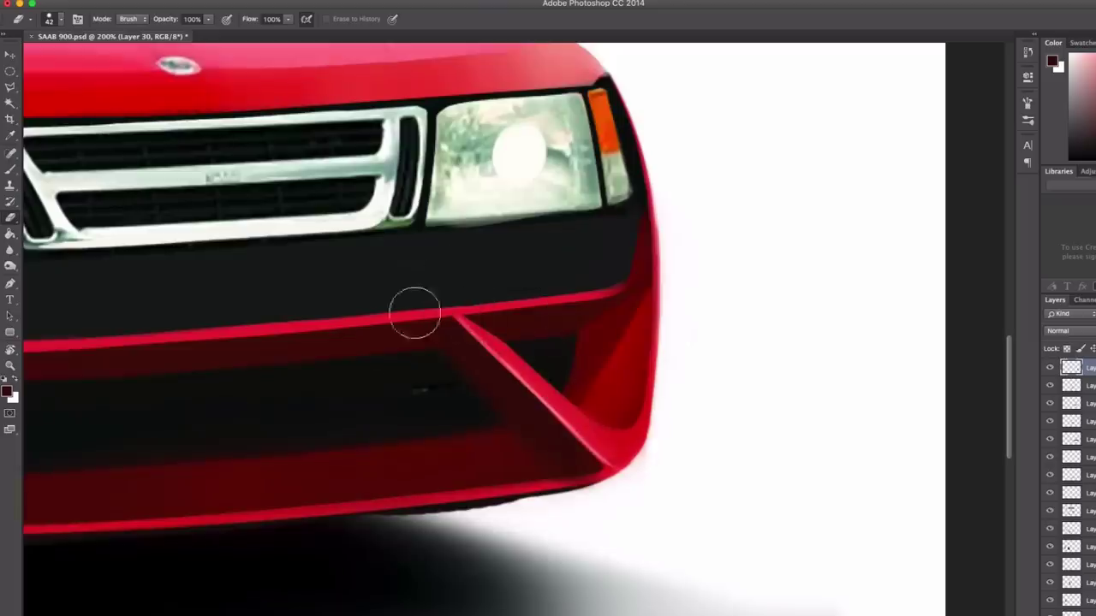
pyautogui.press('h')
pyautogui.moveTo(437, 428); pyautogui.dragTo(449, 394)
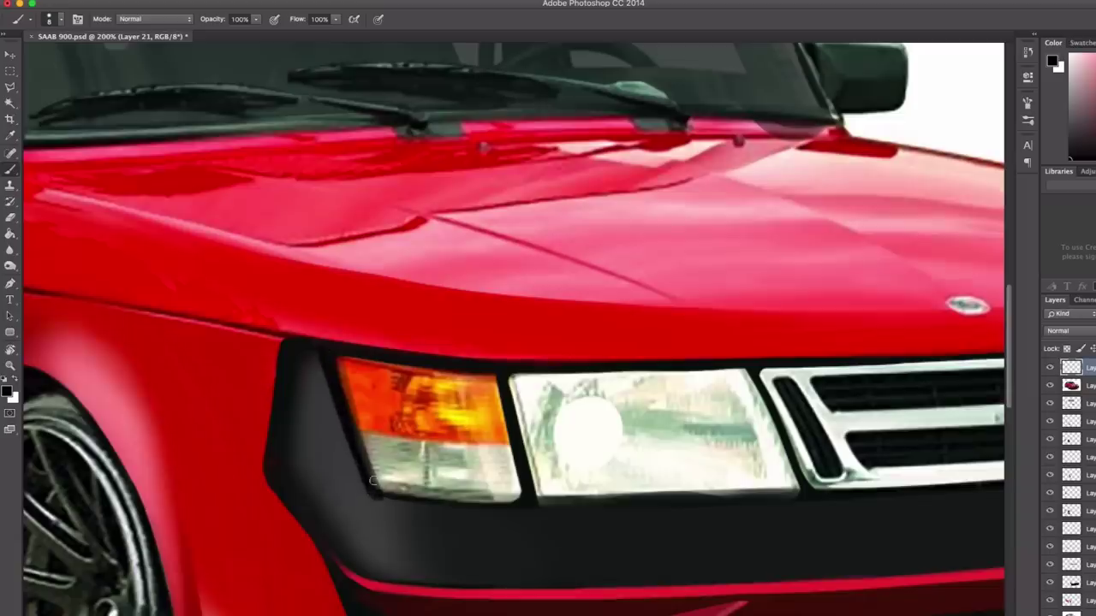
pyautogui.press('r')
pyautogui.moveTo(373, 481); pyautogui.dragTo(525, 392)
pyautogui.hscroll(3, 621, 306)
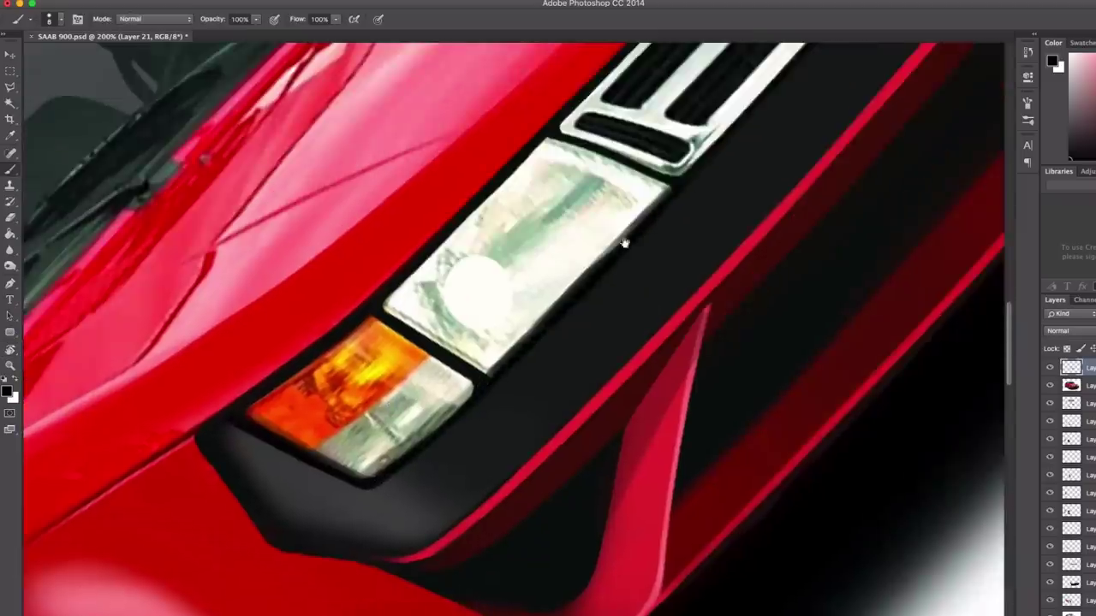
pyautogui.scroll(10, 625, 244)
pyautogui.hscroll(10, 625, 243)
pyautogui.press('super+0')
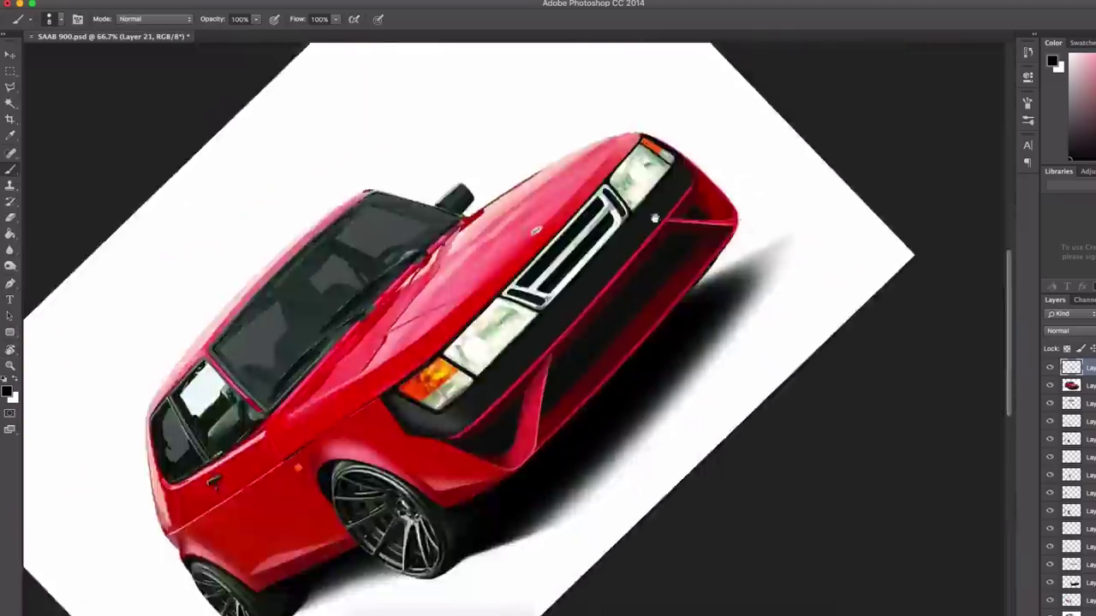
pyautogui.press('r')
pyautogui.press('Escape')
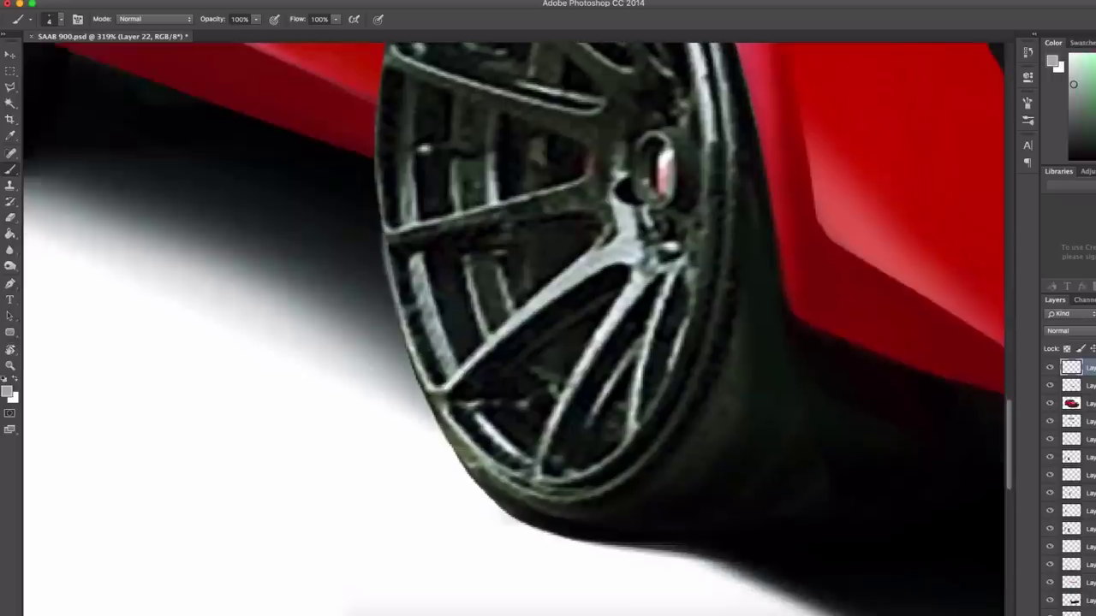
# Darken the wheel rim's edge and lower rim with black brush strokes.
pyautogui.press('d')
pyautogui.moveTo(505, 510)
pyautogui.mouseDown()
pyautogui.moveTo(407, 343)
pyautogui.moveTo(395, 201)
pyautogui.moveTo(432, 94)
pyautogui.mouseUp()
pyautogui.scroll(5, 514, 329)
pyautogui.scroll(5, 397, 302)
pyautogui.scroll(-1, 394, 369)
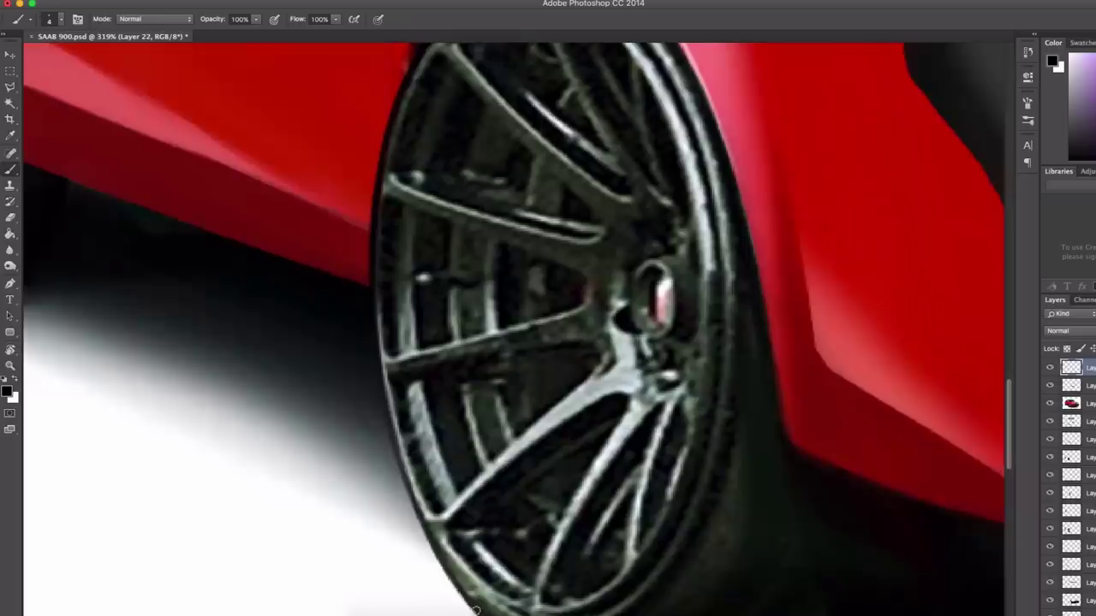
pyautogui.moveTo(471, 612); pyautogui.dragTo(385, 424)
pyautogui.scroll(-3, 377, 195)
pyautogui.scroll(3, 376, 195)
# Paint white highlights along the rim's edges and the spokes.
pyautogui.press('x')
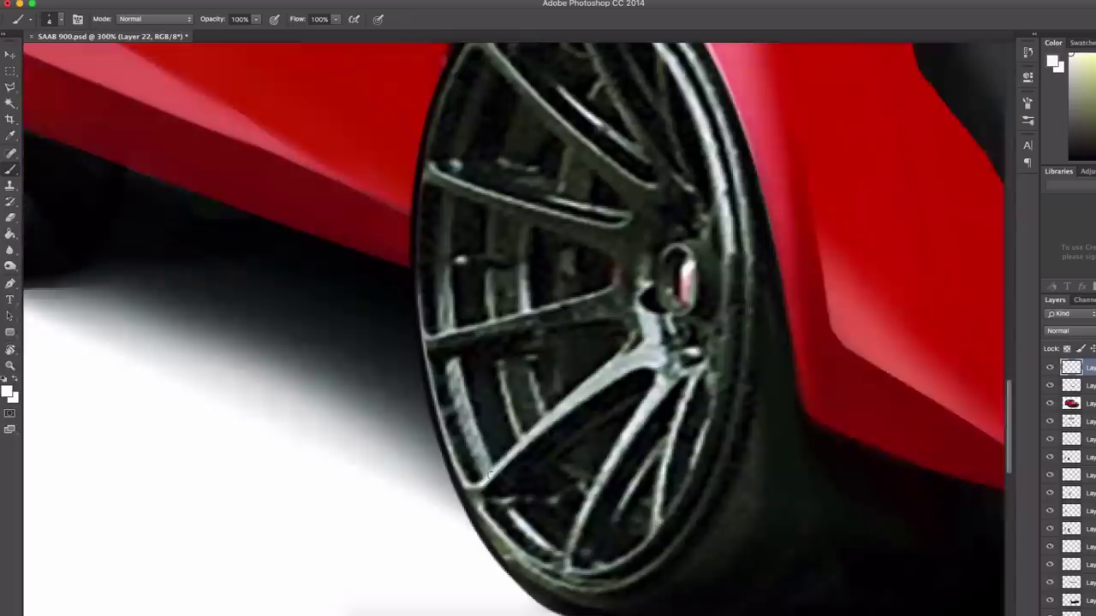
pyautogui.moveTo(459, 478); pyautogui.dragTo(426, 343)
pyautogui.scroll(3, 514, 342)
pyautogui.moveTo(452, 507)
pyautogui.mouseDown()
pyautogui.moveTo(432, 292)
pyautogui.moveTo(489, 141)
pyautogui.mouseUp()
pyautogui.moveTo(683, 153); pyautogui.dragTo(700, 188)
pyautogui.scroll(-1, 700, 188)
pyautogui.scroll(1, 701, 189)
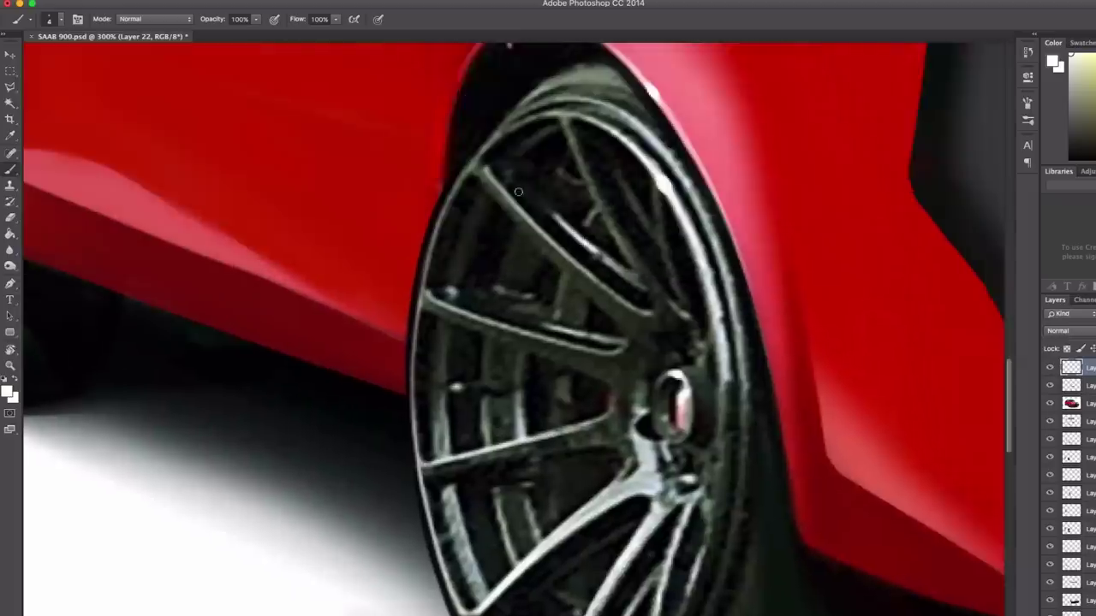
pyautogui.moveTo(514, 197); pyautogui.dragTo(582, 265)
pyautogui.moveTo(471, 317); pyautogui.dragTo(591, 347)
pyautogui.scroll(-3, 682, 391)
pyautogui.scroll(3, 683, 391)
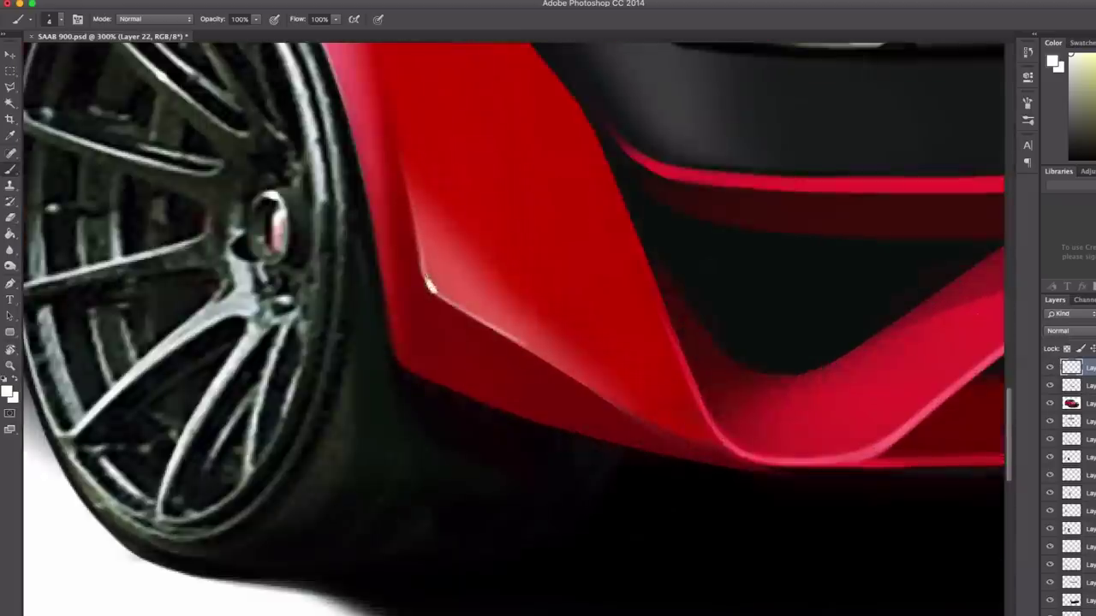
pyautogui.scroll(-3, 416, 255)
pyautogui.hscroll(5, 415, 255)
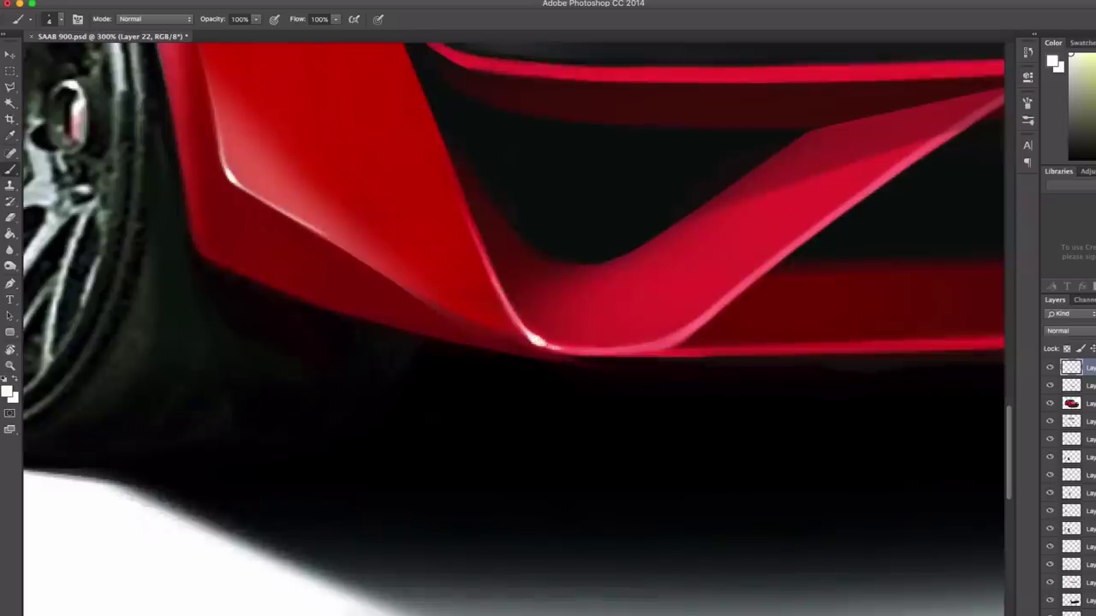
pyautogui.scroll(-3, 546, 348)
pyautogui.hscroll(3, 428, 326)
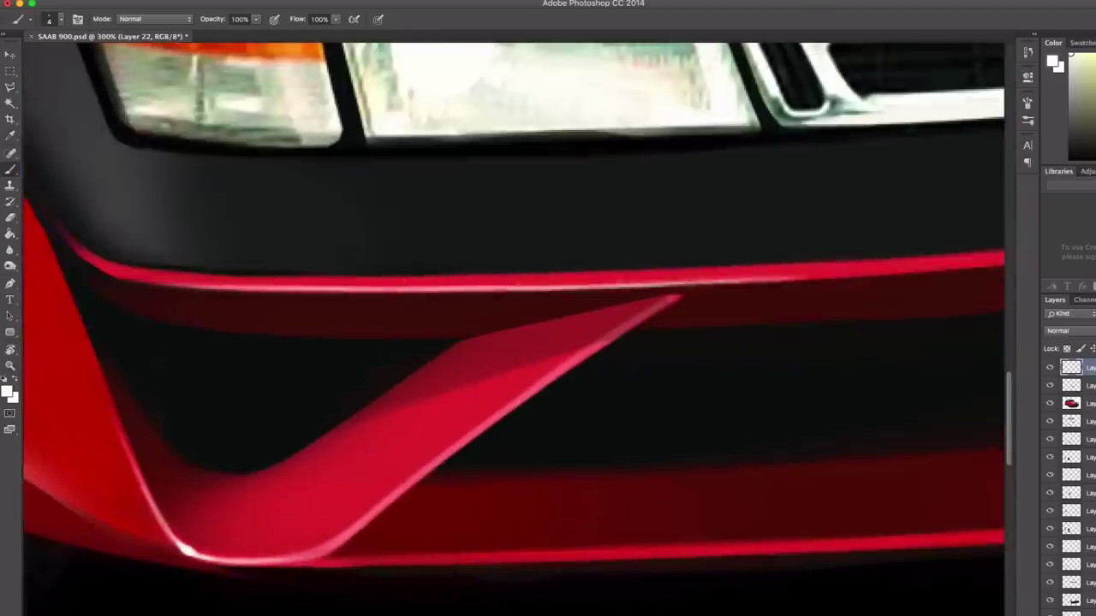
pyautogui.scroll(3, 370, 320)
pyautogui.scroll(-3, 735, 282)
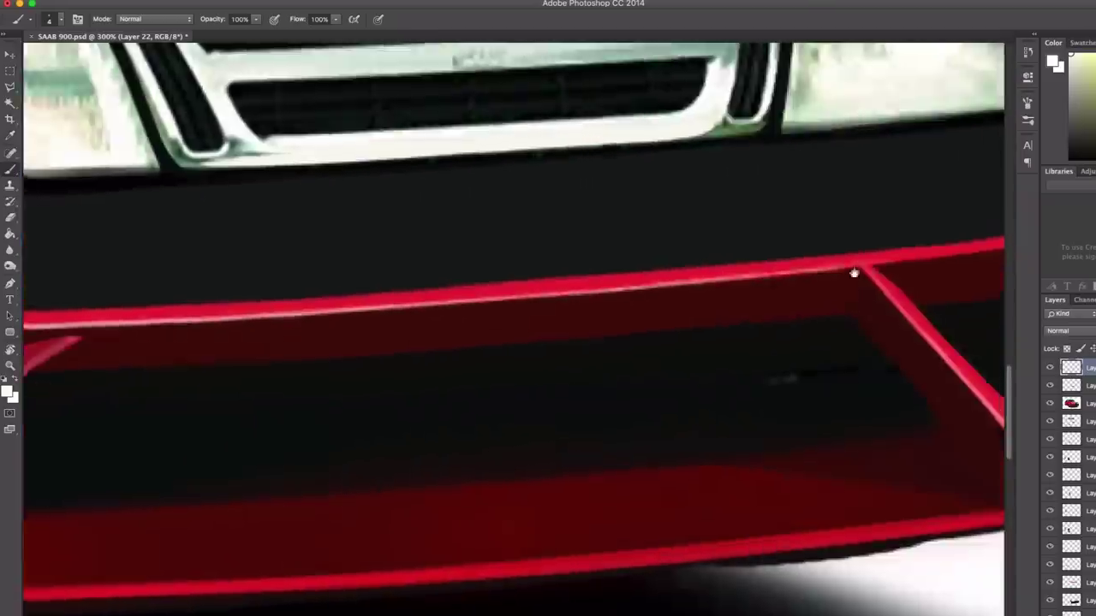
pyautogui.scroll(3, 853, 274)
pyautogui.hscroll(-10, 803, 248)
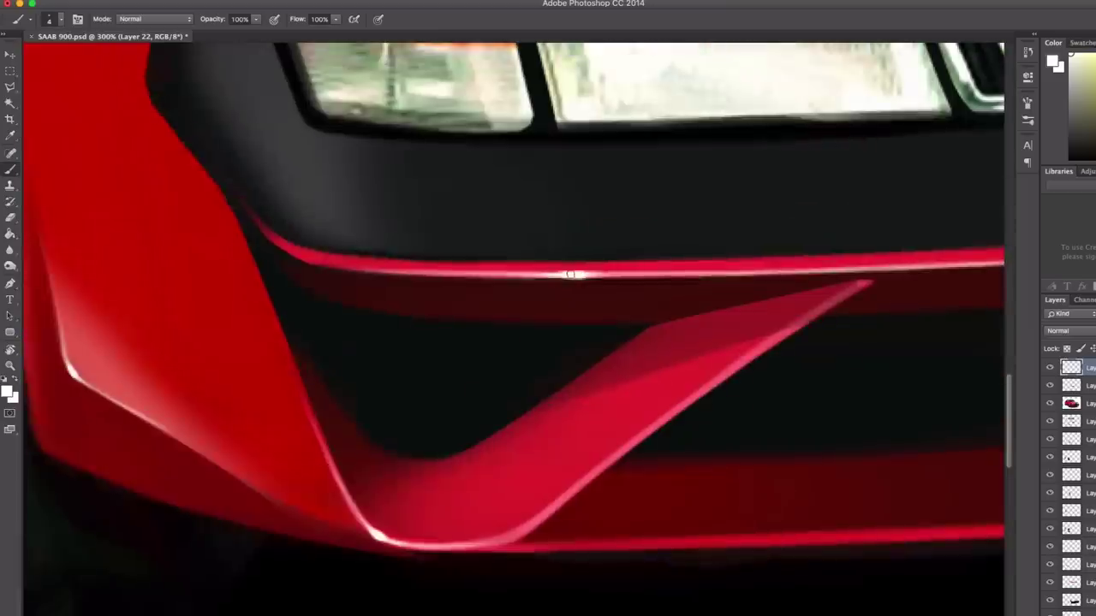
pyautogui.scroll(-3, 569, 274)
pyautogui.scroll(3, 449, 345)
pyautogui.moveTo(514, 518); pyautogui.dragTo(476, 431)
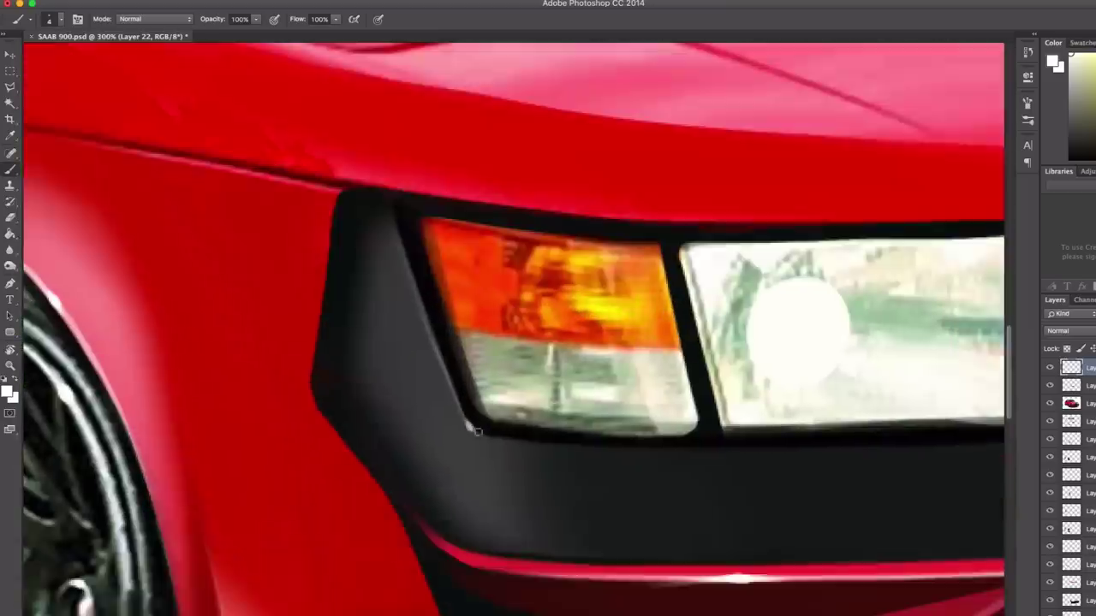
pyautogui.hscroll(5, 514, 443)
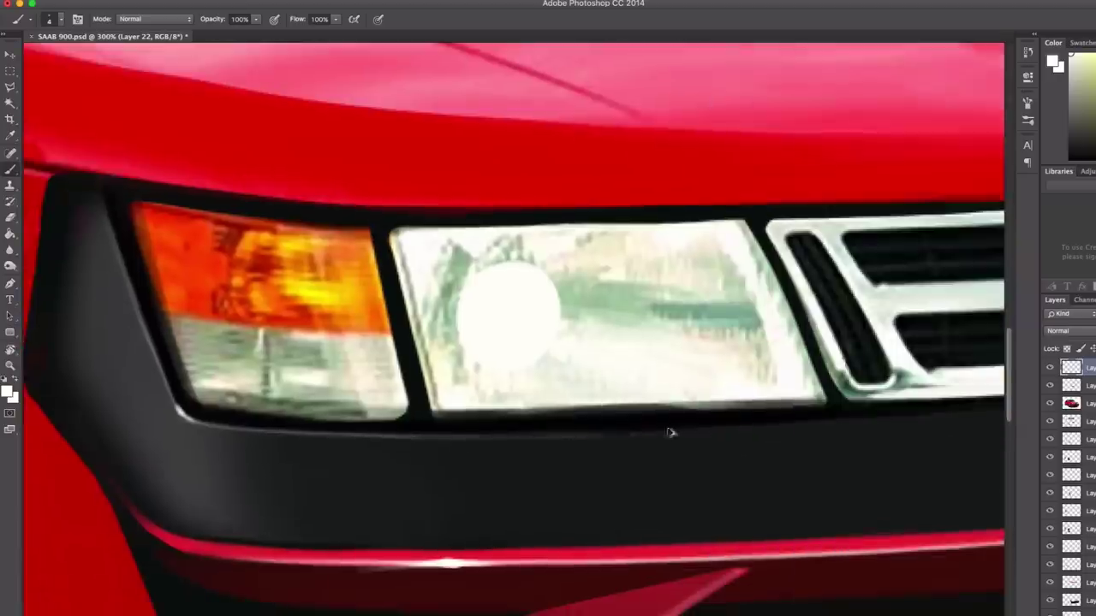
pyautogui.hscroll(6, 600, 432)
pyautogui.scroll(-3, 727, 424)
pyautogui.scroll(3, 727, 424)
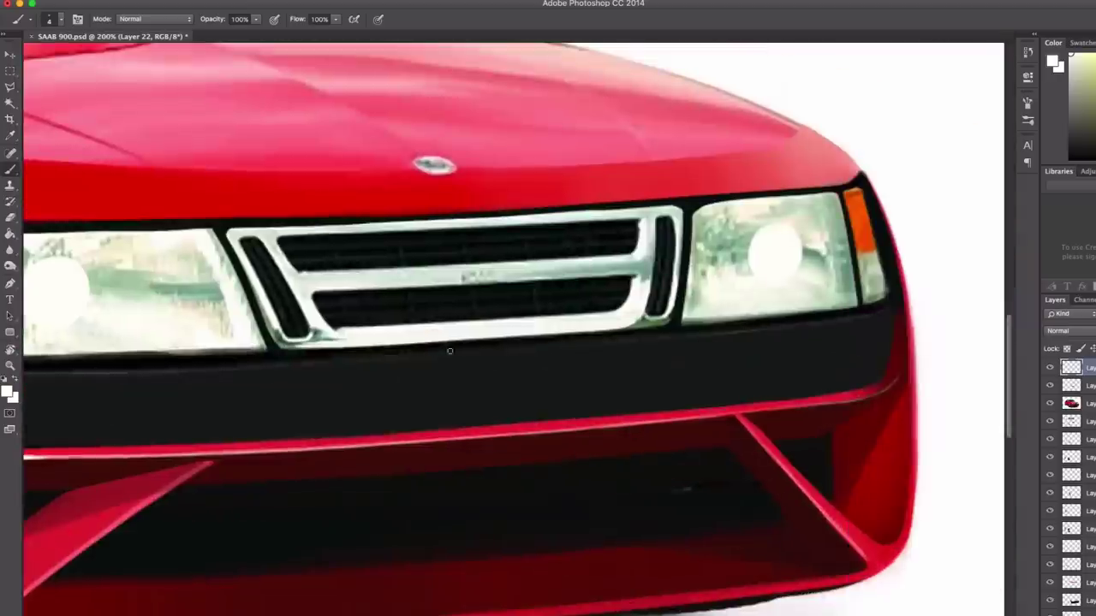
pyautogui.scroll(-3, 449, 352)
pyautogui.scroll(3, 315, 272)
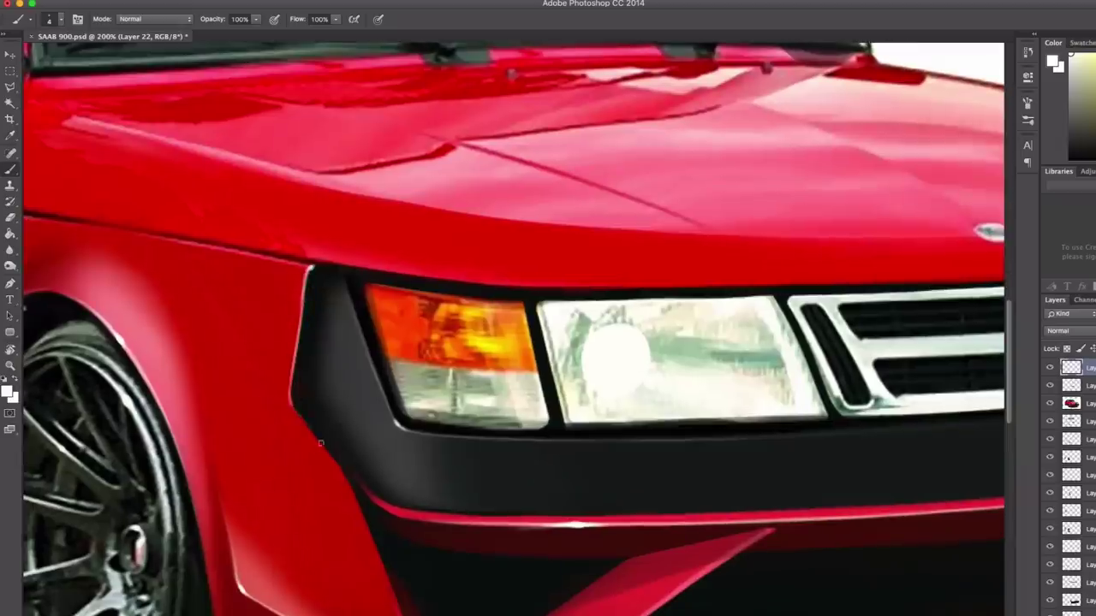
pyautogui.scroll(-5, 513, 330)
pyautogui.hscroll(1, 514, 330)
pyautogui.scroll(-3, 367, 450)
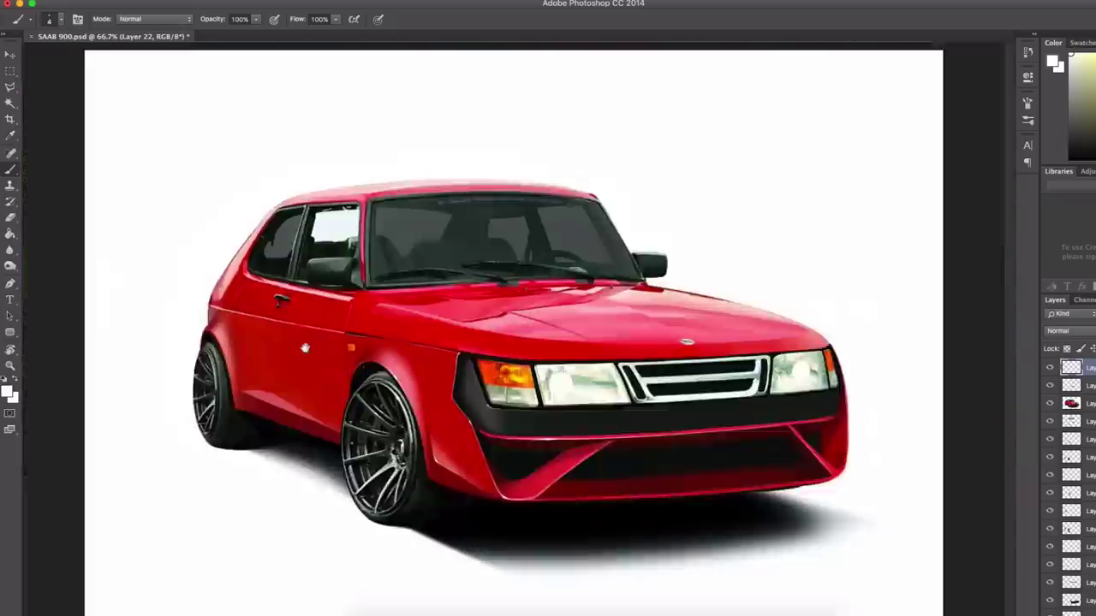
pyautogui.scroll(4, 411, 343)
pyautogui.hscroll(-3, 474, 304)
pyautogui.keyDown('alt'); pyautogui.click(474, 305); pyautogui.keyUp('alt')
pyautogui.scroll(-3, 318, 354)
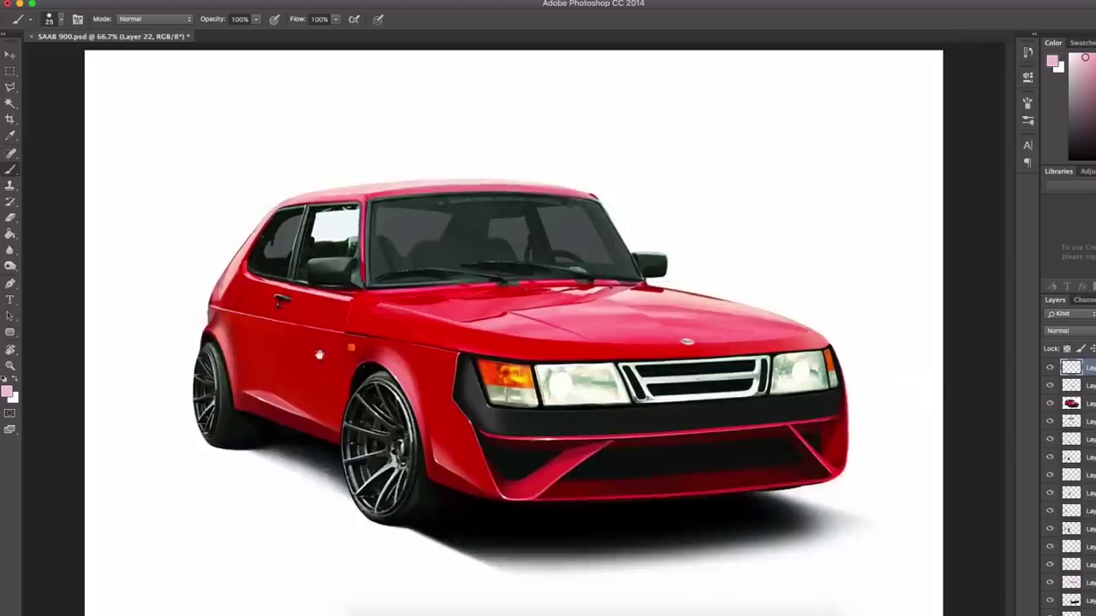
pyautogui.scroll(3, 487, 343)
pyautogui.press('x')
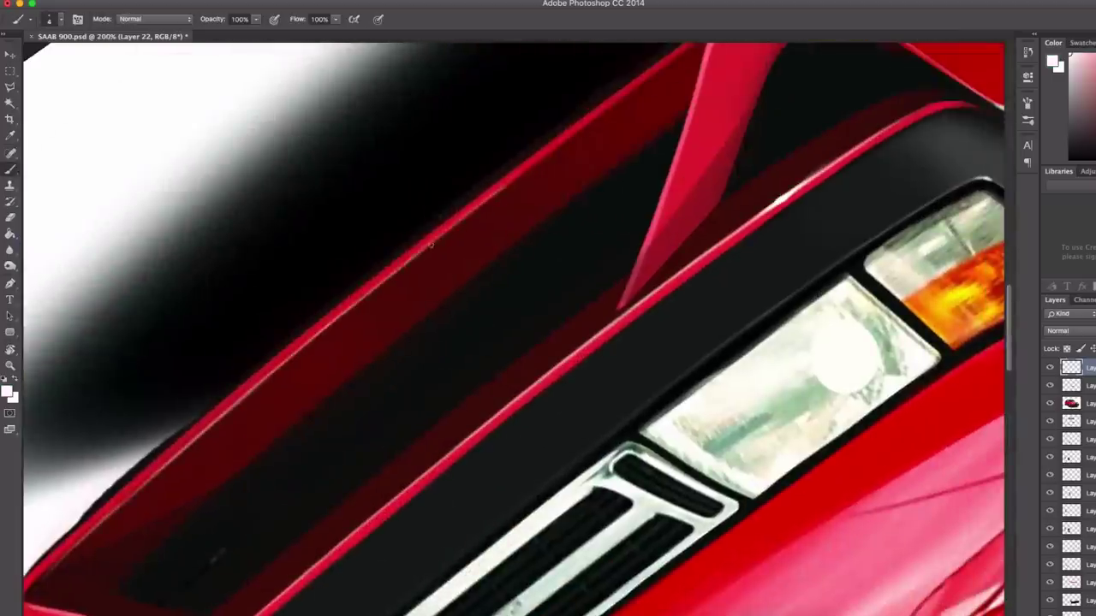
pyautogui.scroll(3, 523, 187)
pyautogui.scroll(3, 522, 187)
# Abandon a started lasso selection and enlarge the eraser to 102.
pyautogui.press('r')
pyautogui.scroll(-3, 484, 306)
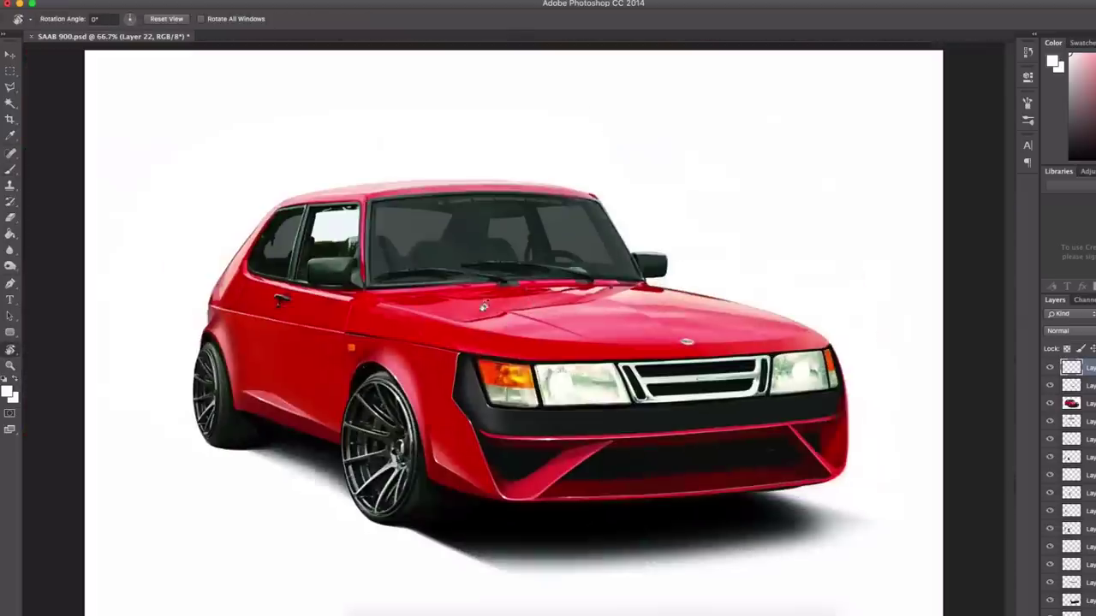
pyautogui.press('e')
pyautogui.rightClick(587, 271)
pyautogui.press('Escape')
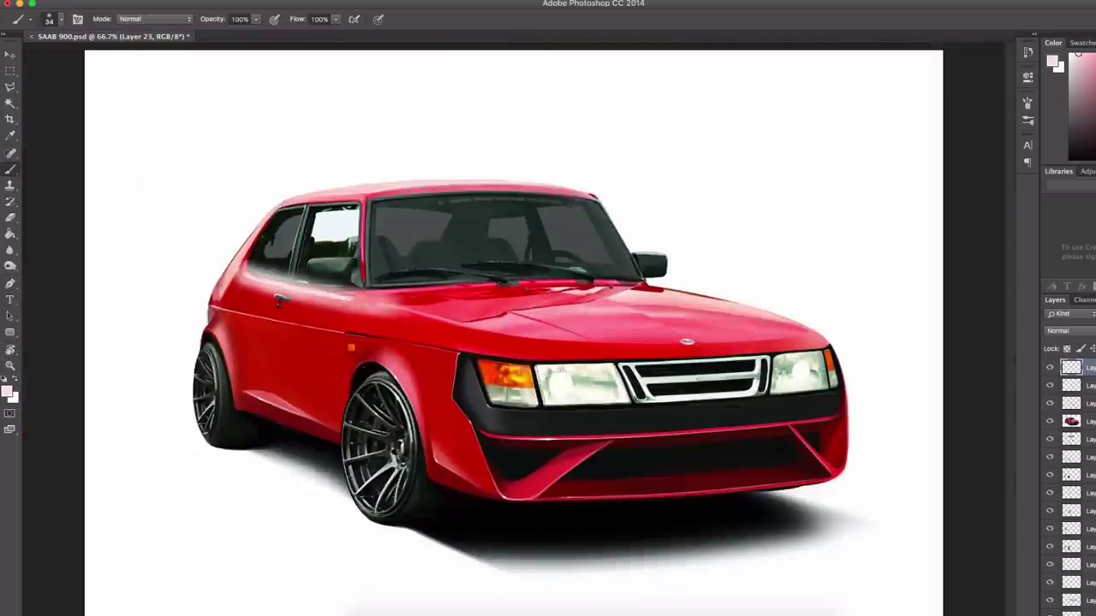
pyautogui.press('l')
pyautogui.click(196, 366)
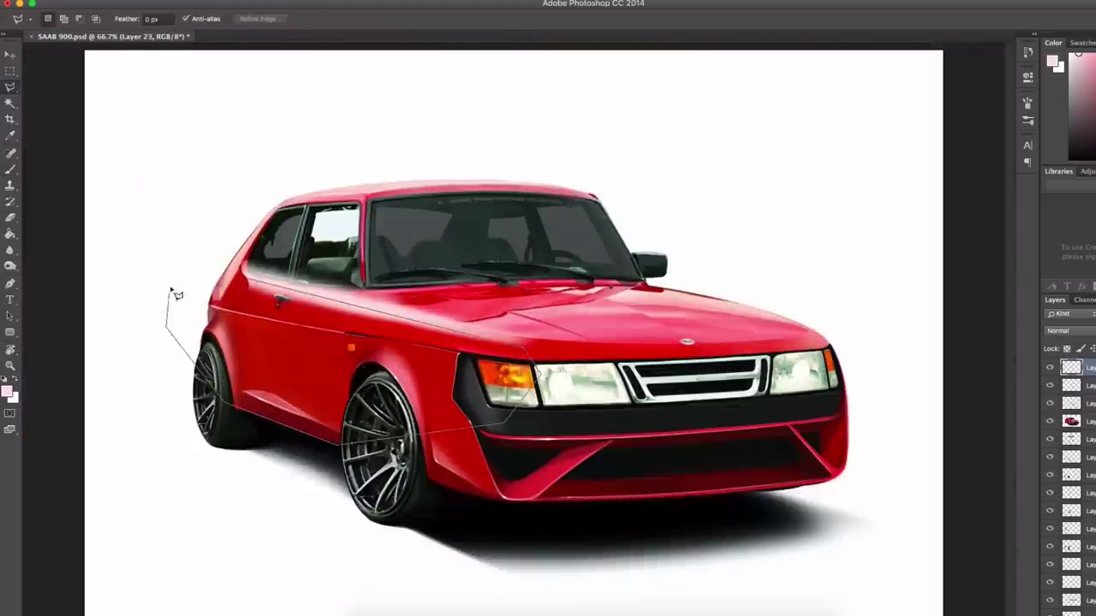
pyautogui.press('Escape')
pyautogui.press('e')
pyautogui.scroll(1, 320, 247)
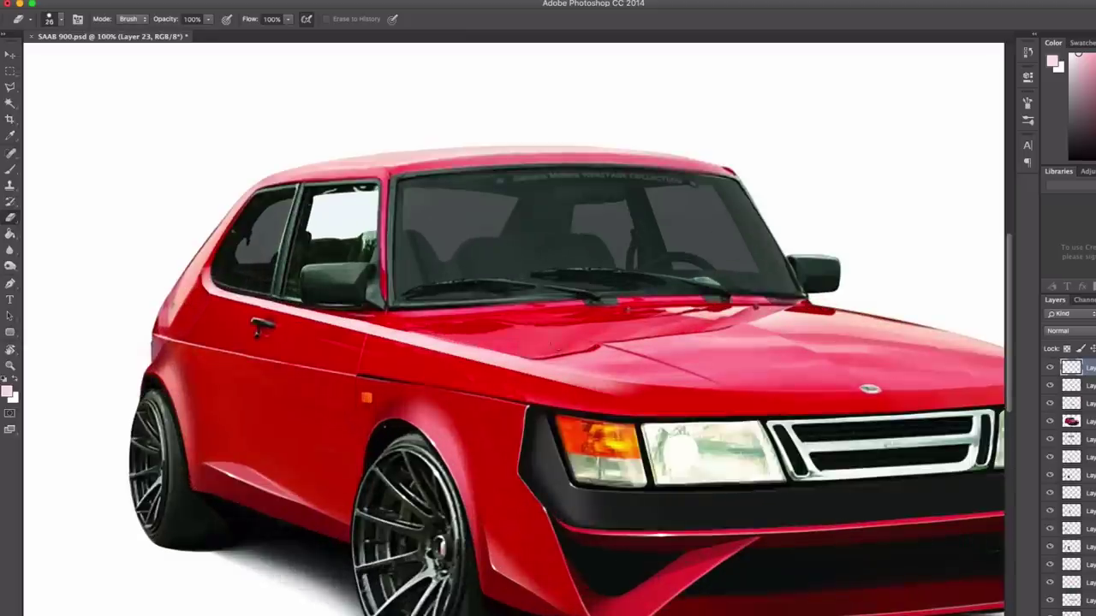
pyautogui.rightClick(552, 347)
pyautogui.press('Return')
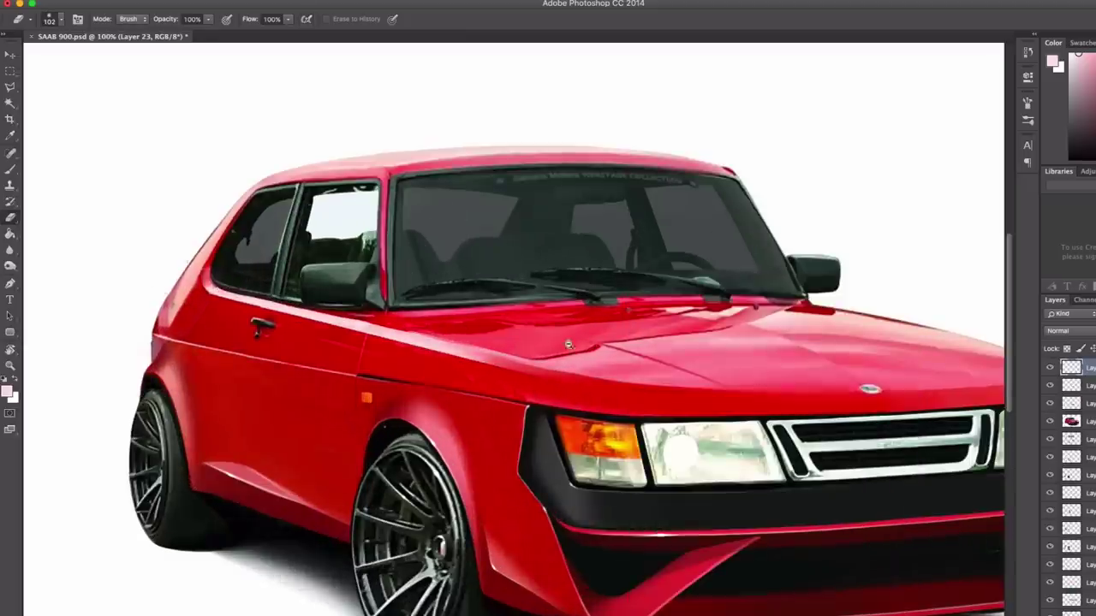
pyautogui.scroll(-2, 567, 344)
# On a new layer, paint a soft pink glow beside the front pillar, then shrink the eraser to 70.
pyautogui.press('super+shift+alt+n')
pyautogui.press('b')
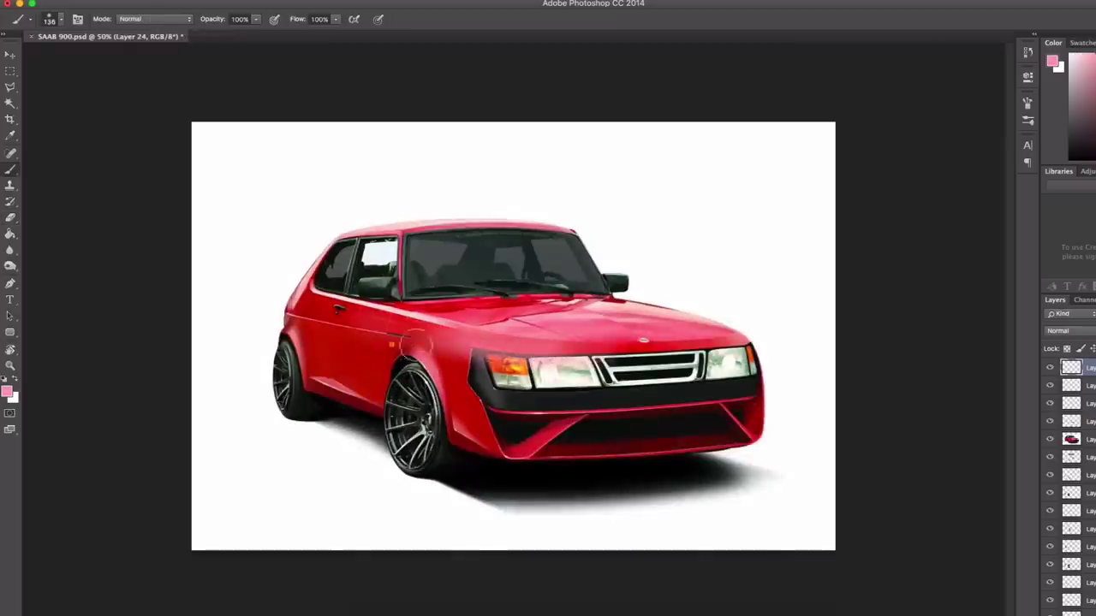
pyautogui.press('e')
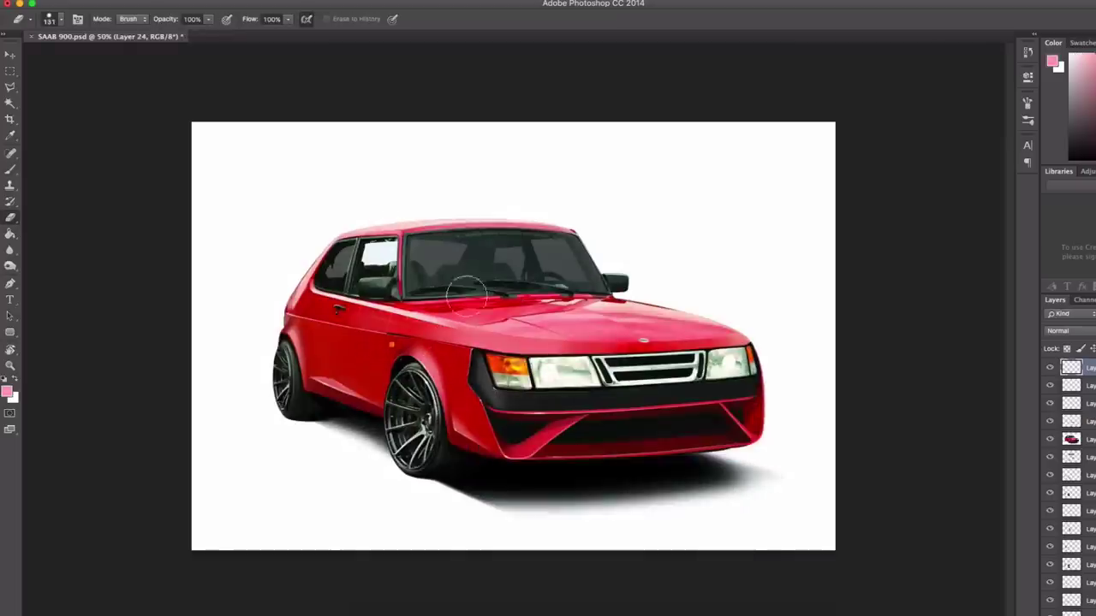
pyautogui.press('super+shift+alt+n')
pyautogui.press('b')
pyautogui.moveTo(296, 282)
pyautogui.mouseDown()
pyautogui.moveTo(252, 295)
pyautogui.moveTo(287, 295)
pyautogui.mouseUp()
pyautogui.press('e')
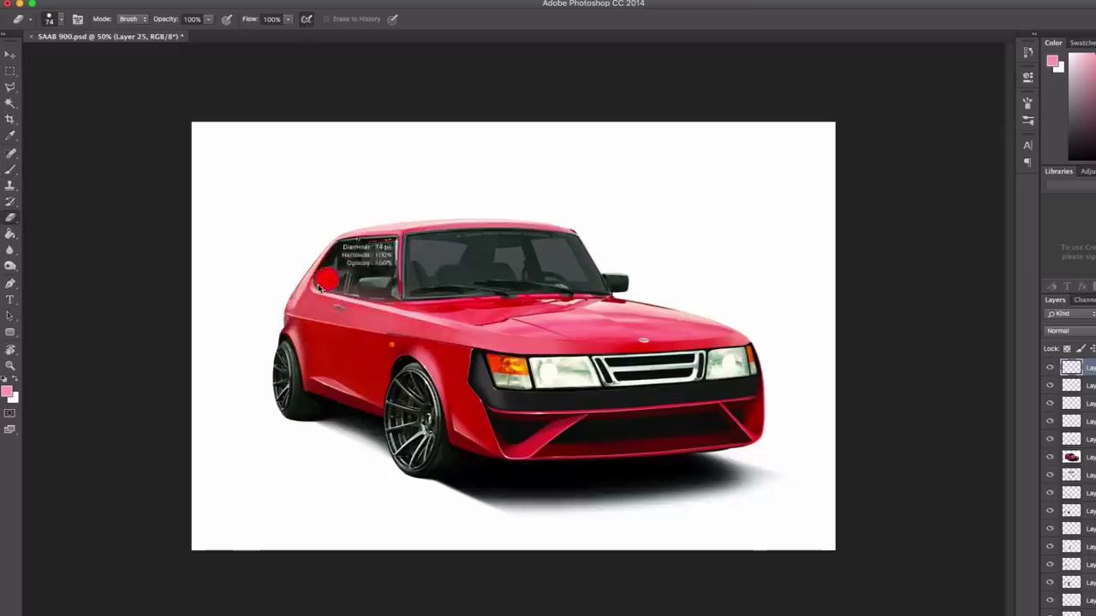
pyautogui.press('[')
pyautogui.press('[')
pyautogui.press('[')
# Paint a dark red glow near the rear wheel, then erase stray red from the wheels and bumper.
pyautogui.press('super+plus')
pyautogui.press('super+plus')
pyautogui.press('super+minus')
pyautogui.press('b')
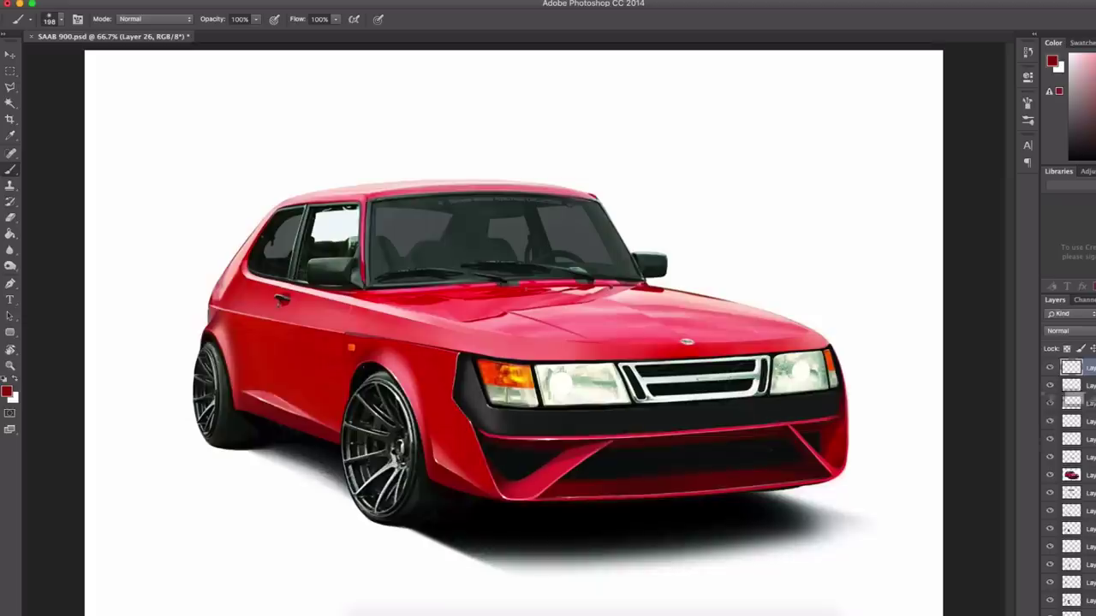
pyautogui.press('super+shift+alt+n')
pyautogui.moveTo(193, 321)
pyautogui.mouseDown()
pyautogui.moveTo(206, 377)
pyautogui.moveTo(196, 343)
pyautogui.mouseUp()
pyautogui.press('e')
pyautogui.moveTo(377, 385)
pyautogui.mouseDown()
pyautogui.moveTo(368, 411)
pyautogui.moveTo(386, 445)
pyautogui.mouseUp()
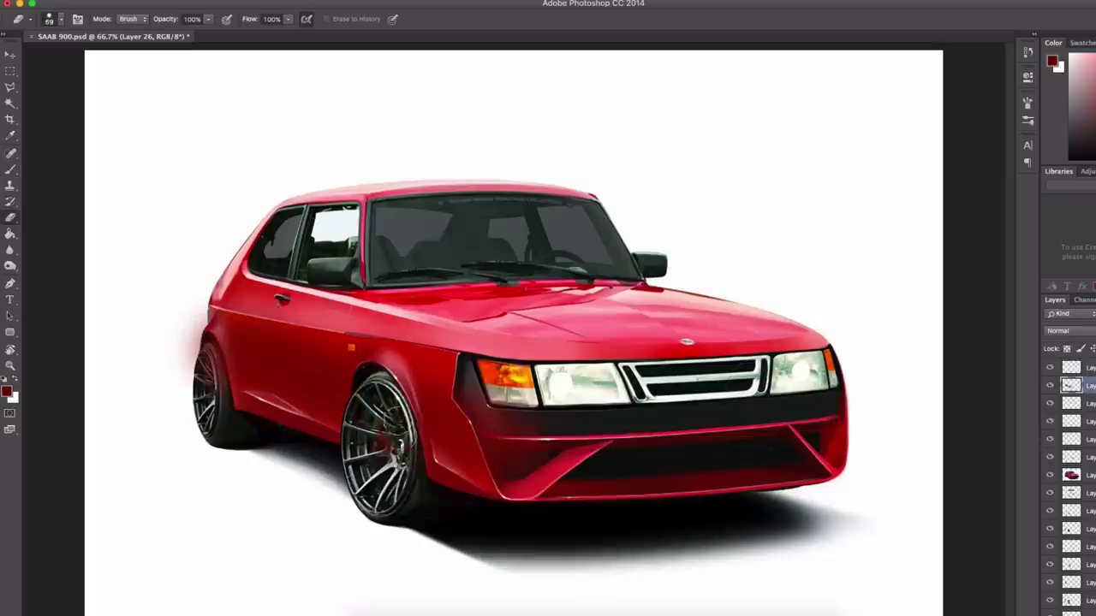
pyautogui.moveTo(469, 396); pyautogui.dragTo(514, 479)
pyautogui.moveTo(206, 356); pyautogui.dragTo(176, 363)
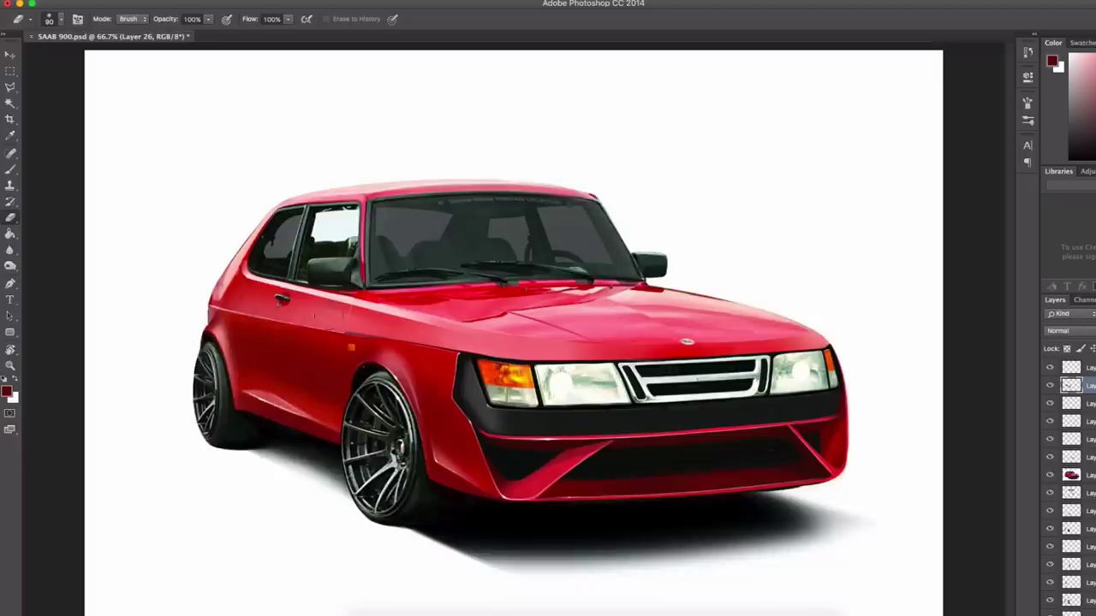
# On the top layer, paint a thin seam line along the hood edge above the fender indicator.
pyautogui.press('b')
pyautogui.press('super+alt+shift+n')
pyautogui.keyDown('alt'); pyautogui.click(272, 293); pyautogui.keyUp('alt')
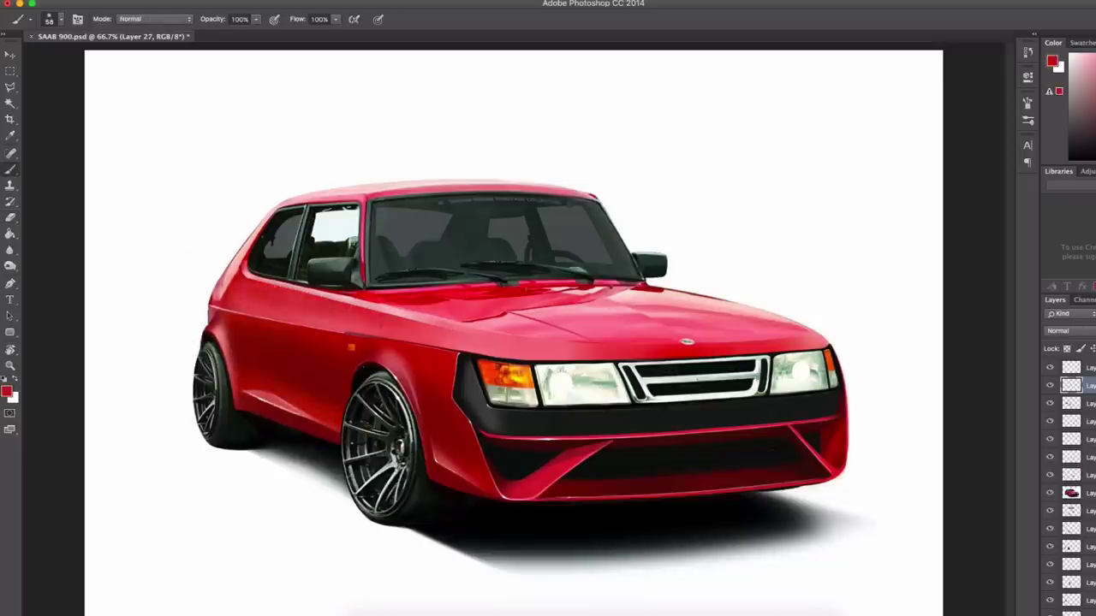
pyautogui.press('e')
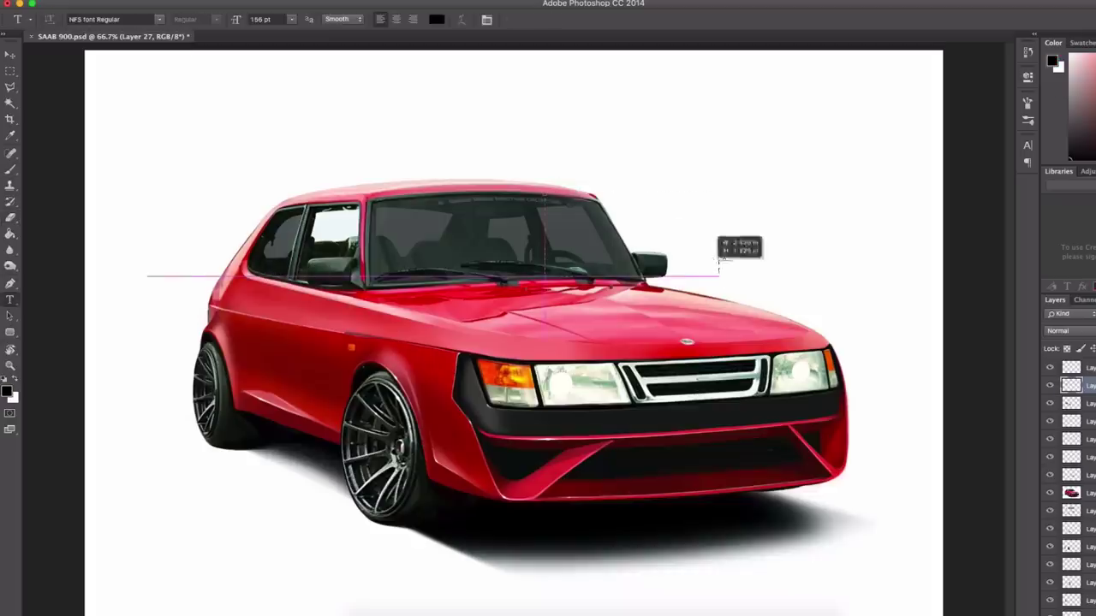
pyautogui.hotkey('alt', ']')
pyautogui.press('r')
pyautogui.moveTo(548, 257); pyautogui.dragTo(479, 411)
pyautogui.press('b')
pyautogui.hotkey('ctrl', '1')
pyautogui.scroll(3, 401, 321)
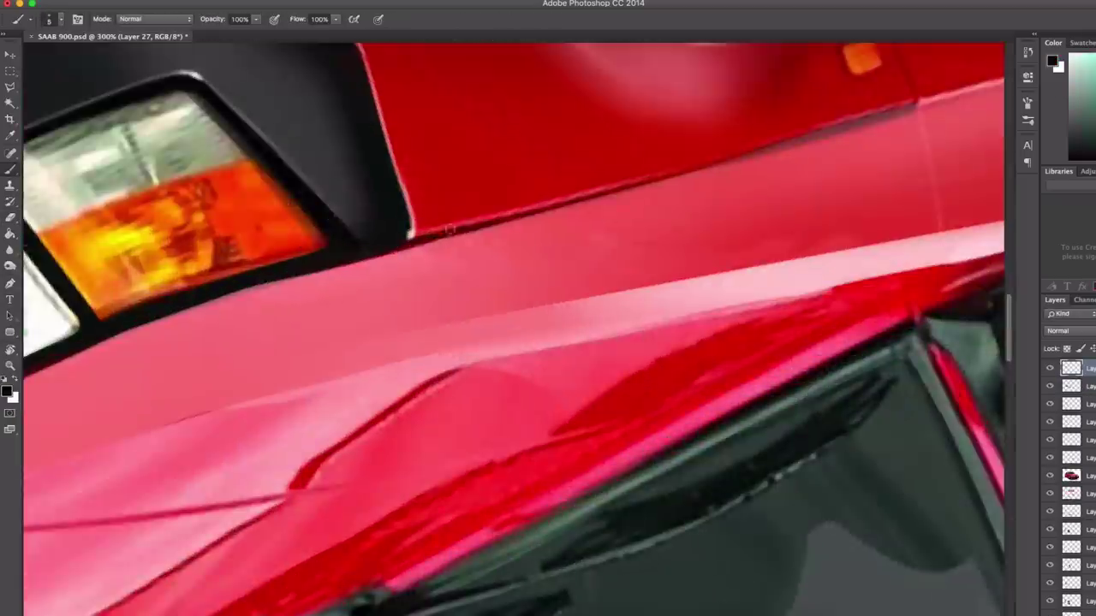
pyautogui.moveTo(817, 134)
pyautogui.mouseDown()
pyautogui.moveTo(663, 176)
pyautogui.moveTo(719, 158)
pyautogui.moveTo(703, 162)
pyautogui.moveTo(558, 212)
pyautogui.moveTo(799, 148)
pyautogui.moveTo(600, 184)
pyautogui.moveTo(817, 137)
pyautogui.moveTo(764, 150)
pyautogui.moveTo(807, 141)
pyautogui.mouseUp()
pyautogui.hotkey('ctrl', '0')
# Reset the view rotation and copy the marquee-selected rear wheel onto a new layer.
pyautogui.press('r')
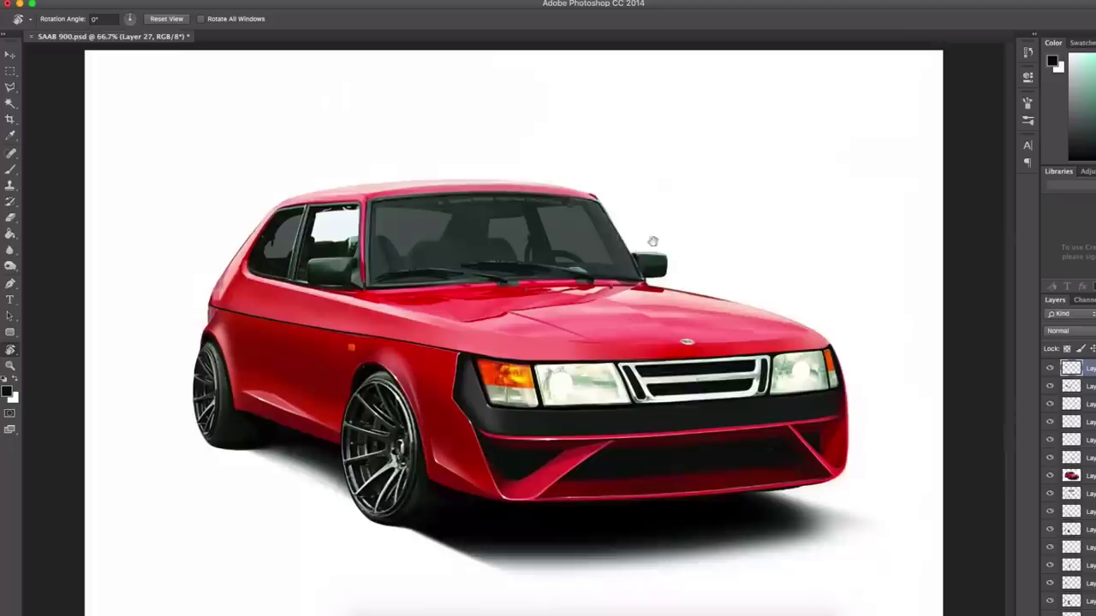
pyautogui.press('m')
pyautogui.moveTo(188, 342); pyautogui.dragTo(238, 449)
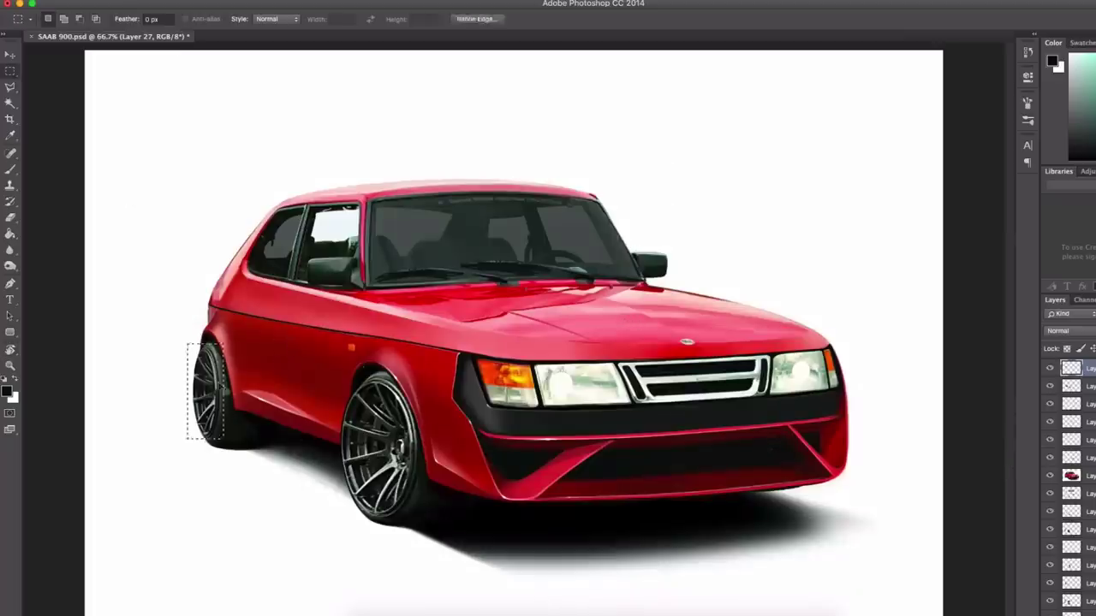
pyautogui.hotkey('ctrl', 'j')
# Scale the wheel copy to about 81% width and apply the transform.
pyautogui.hotkey('ctrl', 't')
pyautogui.moveTo(235, 395); pyautogui.dragTo(226, 395)
pyautogui.press('Return')
# Ready the Brush with white as the painting colour and fit the whole car in view.
pyautogui.press('b')
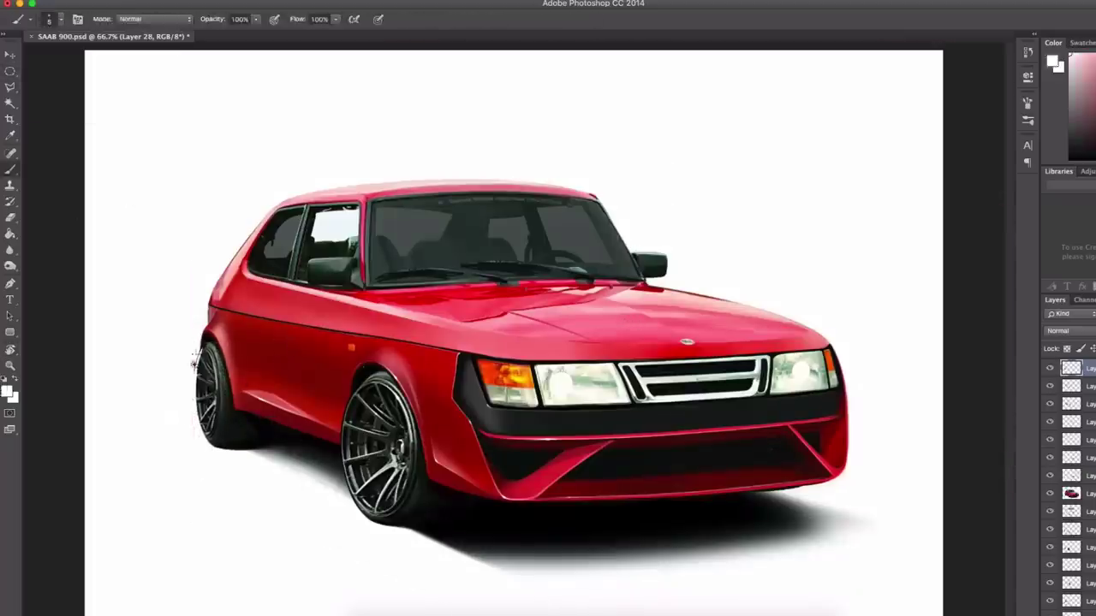
pyautogui.scroll(2, 198, 363)
pyautogui.press('x')
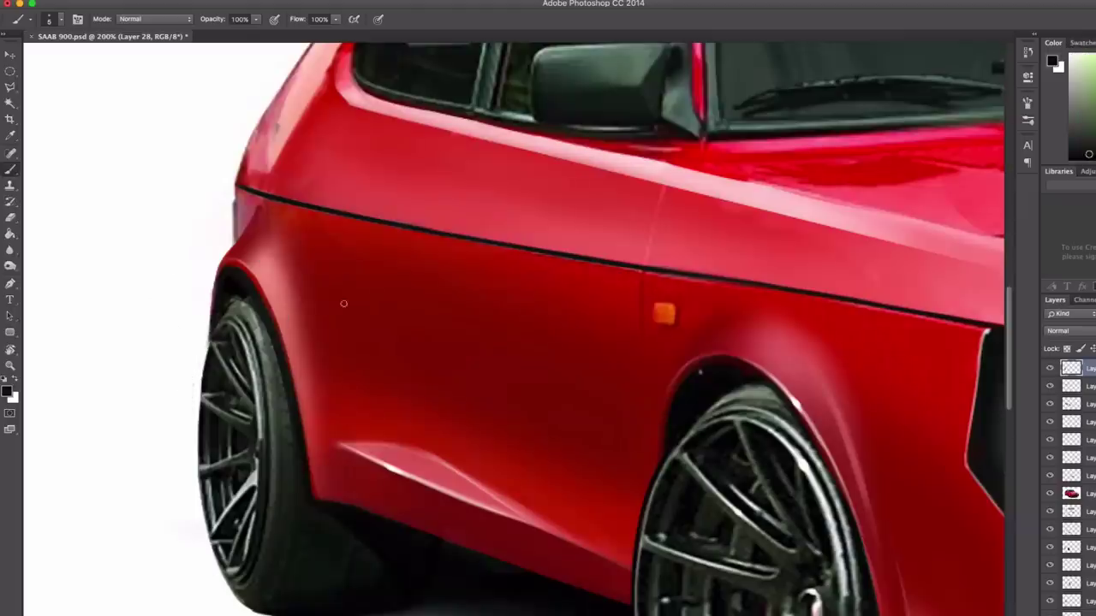
pyautogui.press('x')
pyautogui.hotkey('ctrl', '0')
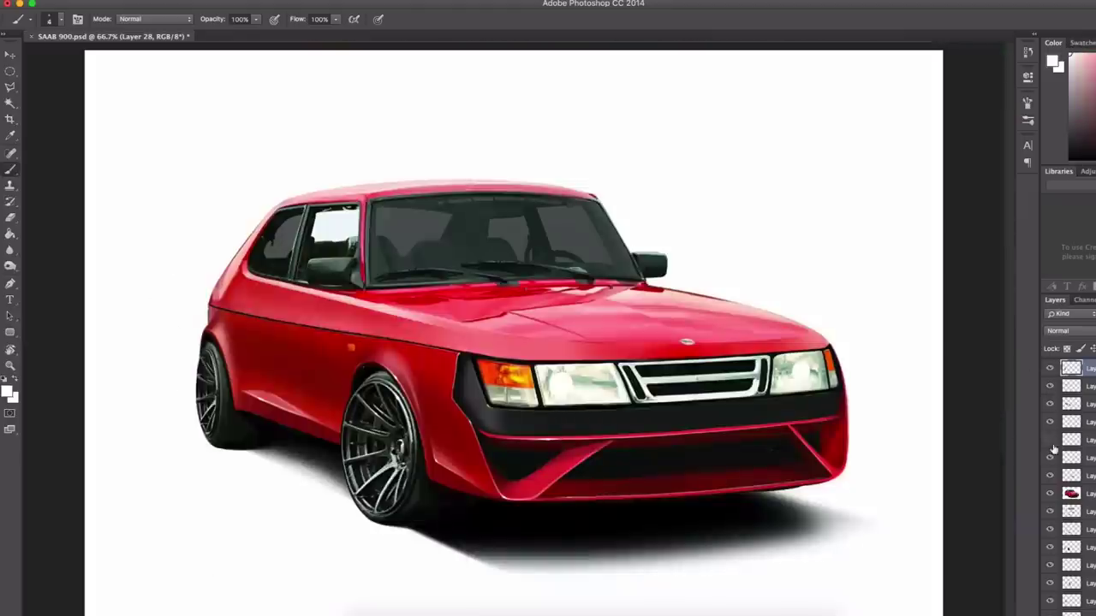
pyautogui.scroll(2, 206, 367)
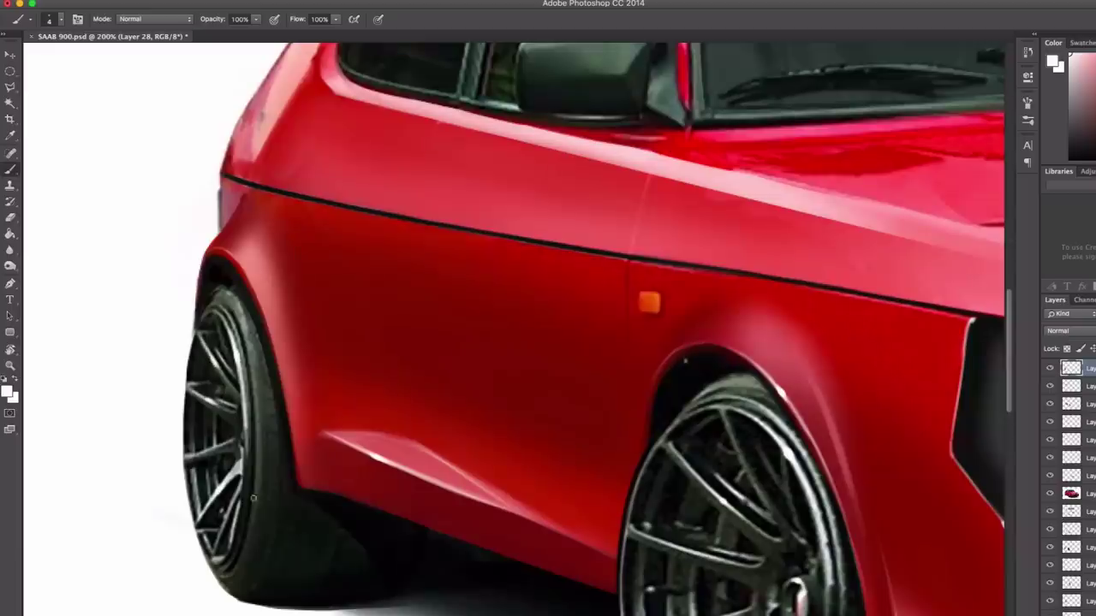
pyautogui.scroll(-2, 217, 467)
pyautogui.scroll(2, 234, 258)
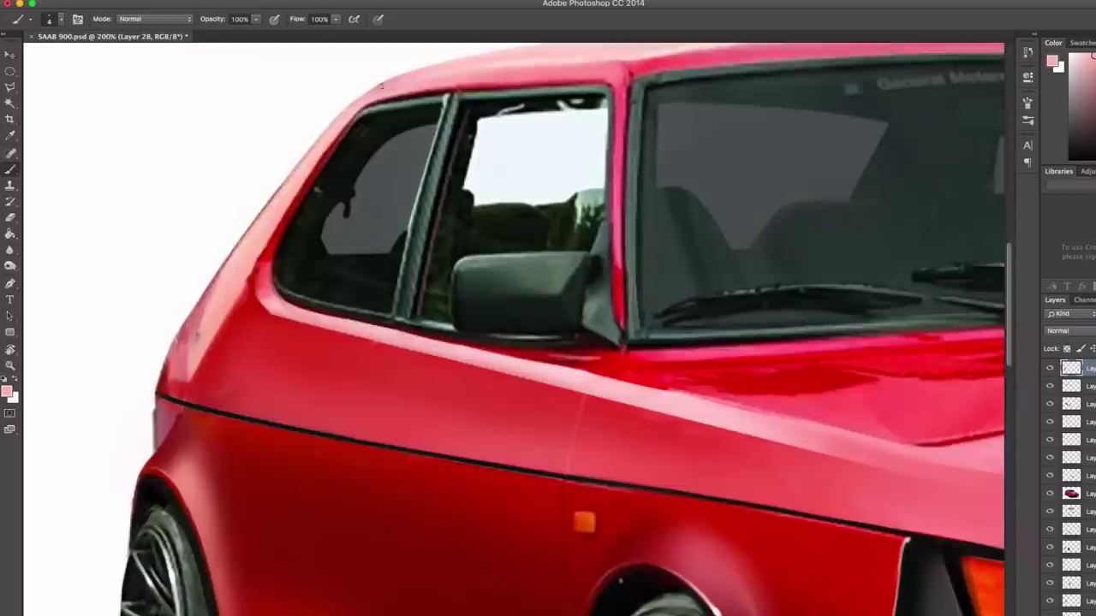
pyautogui.scroll(-2, 280, 261)
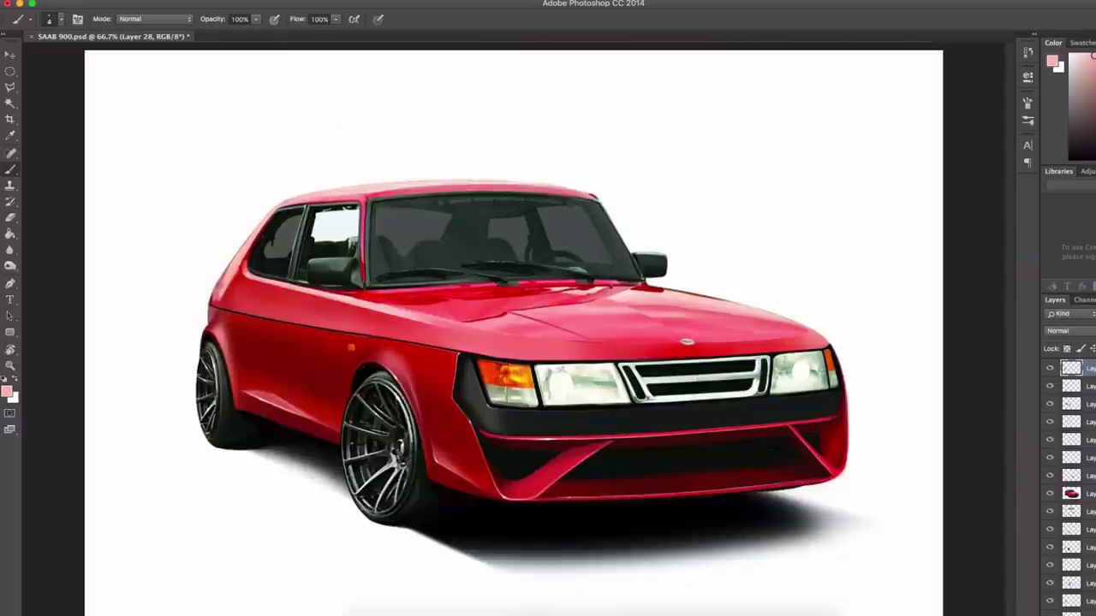
pyautogui.scroll(2, 783, 484)
pyautogui.scroll(5, 702, 480)
pyautogui.hscroll(-4, 702, 479)
pyautogui.hscroll(4, 720, 399)
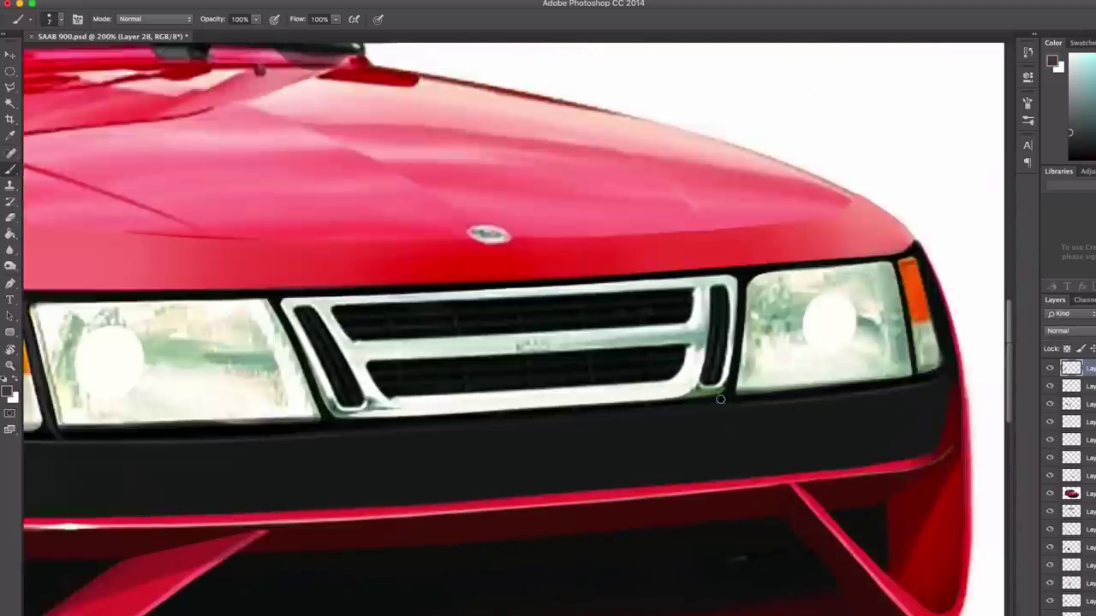
pyautogui.scroll(-2, 720, 399)
pyautogui.scroll(2, 489, 477)
# On a new layer, paint a grey stripe on the black corner panel and trim it with the Eraser.
pyautogui.press('super+shift+alt+n')
pyautogui.rightClick(445, 462)
pyautogui.press('Return')
pyautogui.moveTo(395, 358); pyautogui.dragTo(420, 358)
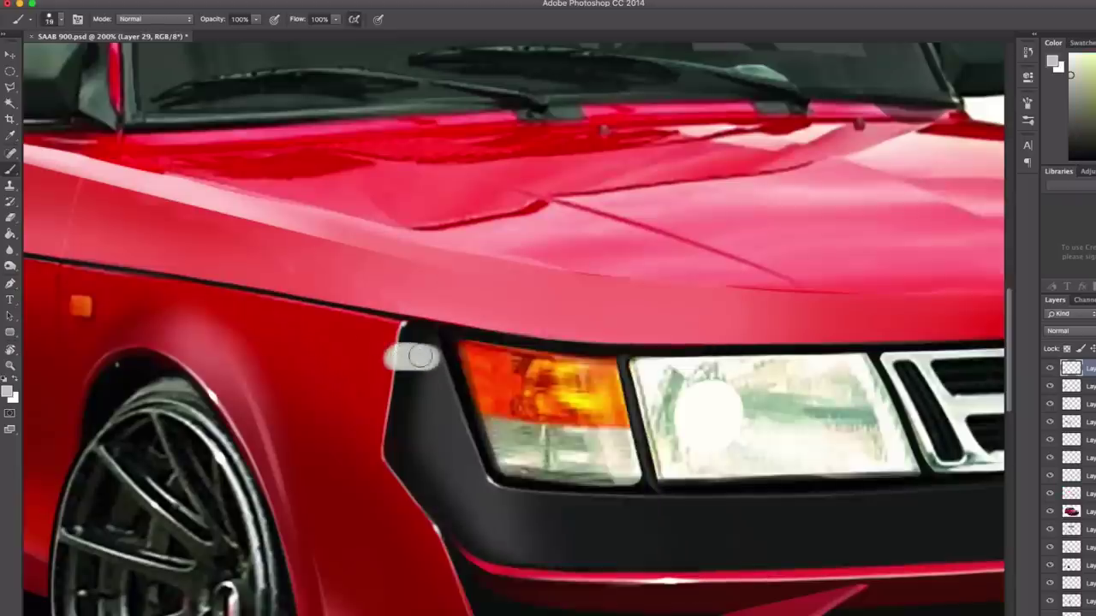
pyautogui.press('e')
pyautogui.rightClick(395, 274)
pyautogui.press('Return')
pyautogui.click(435, 356)
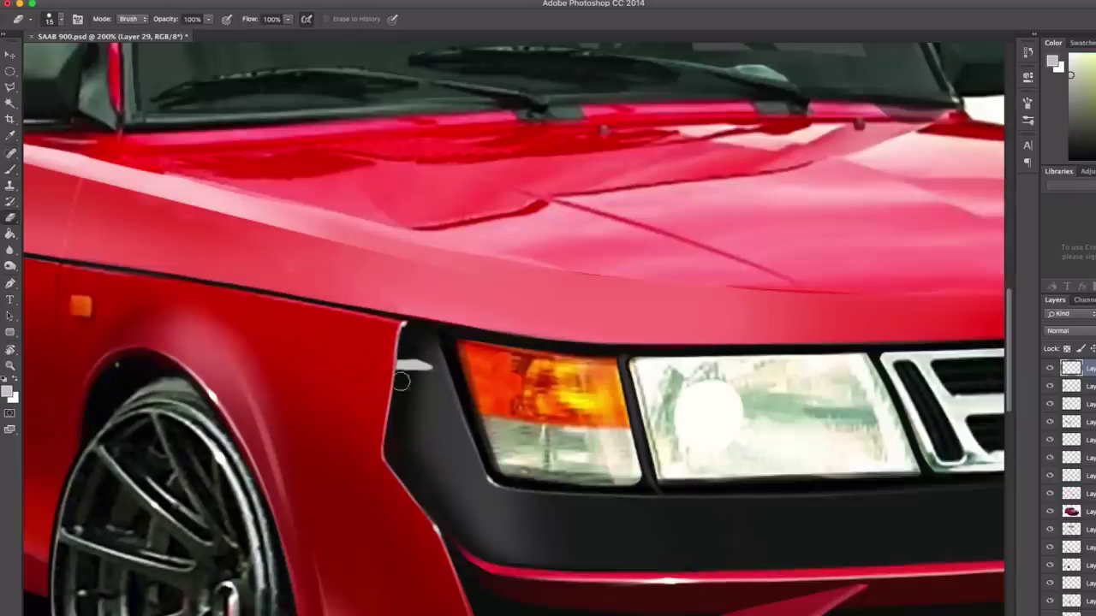
pyautogui.rightClick(400, 381)
pyautogui.press('Return')
pyautogui.rightClick(396, 356)
pyautogui.press('Return')
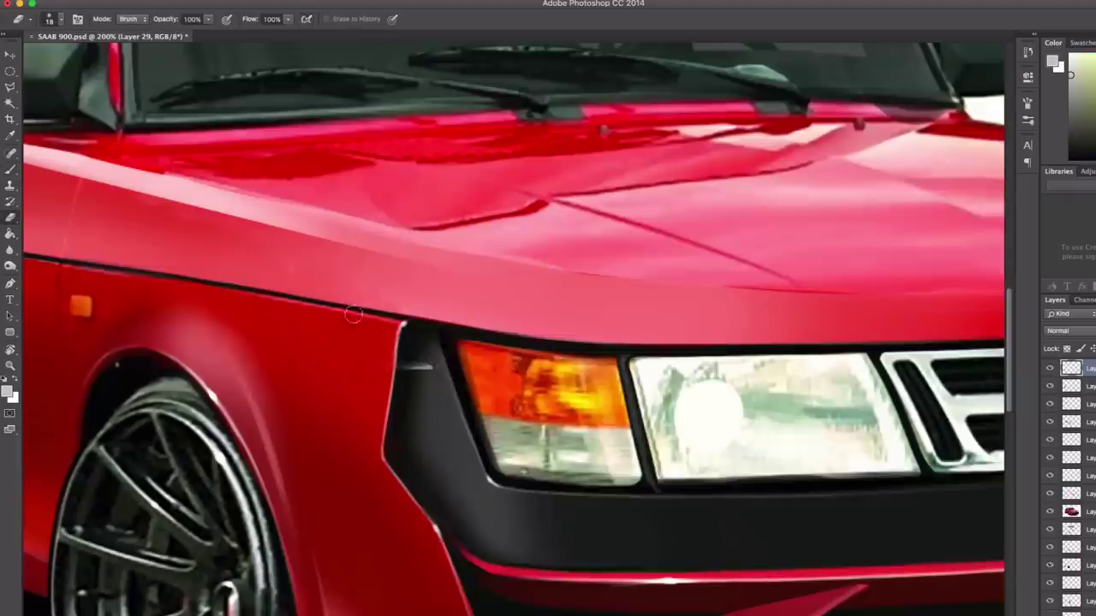
pyautogui.scroll(2, 416, 375)
# Marquee-select the slat stripe and duplicate it into more slats down the corner panel.
pyautogui.press('m')
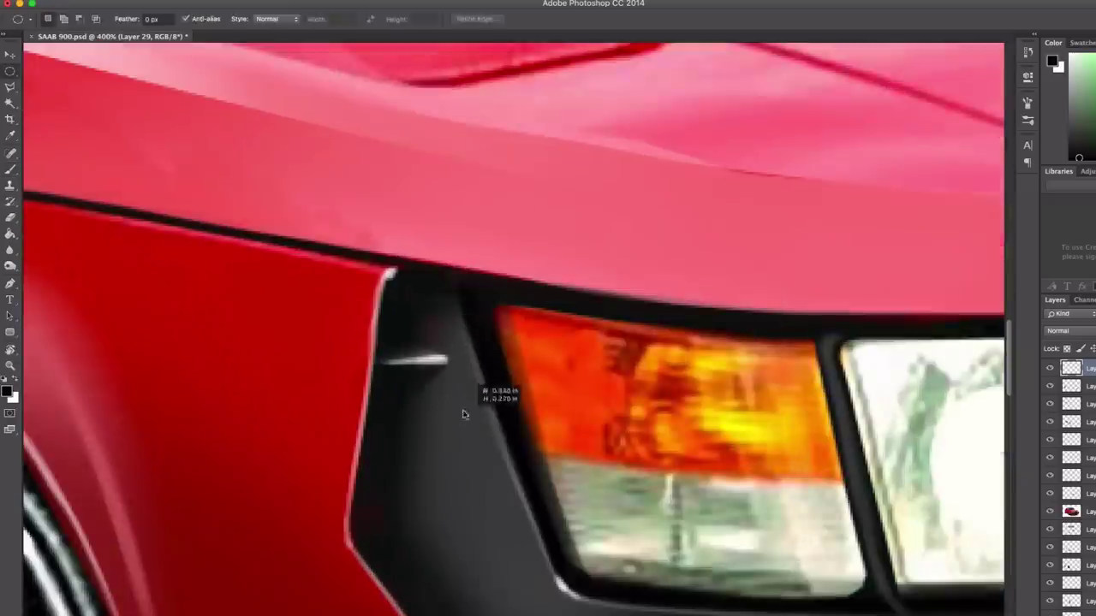
pyautogui.moveTo(463, 414); pyautogui.dragTo(450, 441)
pyautogui.scroll(-4, 458, 399)
pyautogui.press('e')
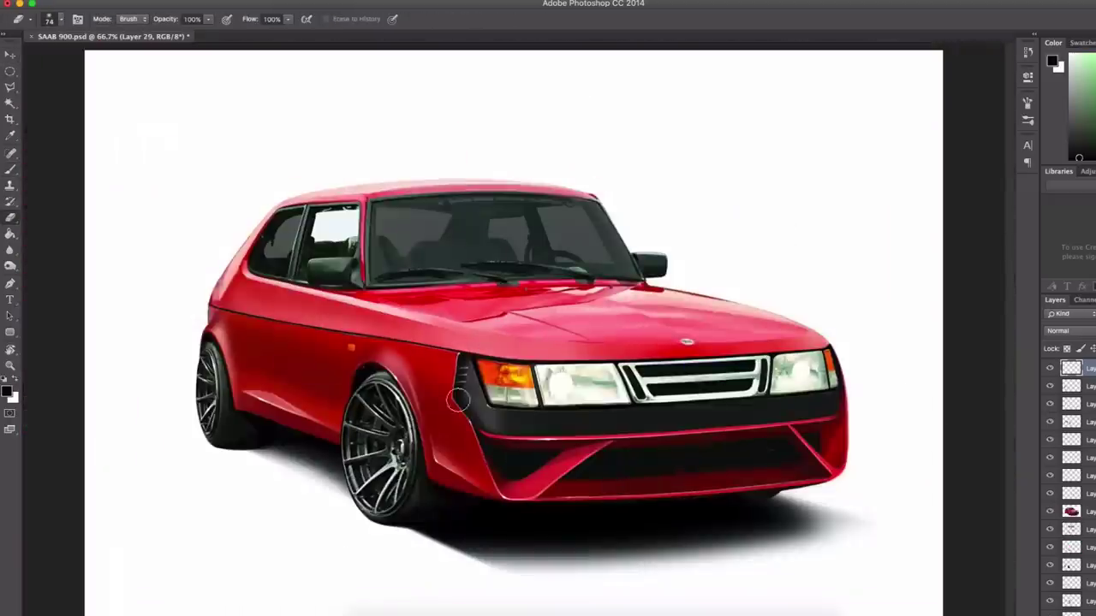
pyautogui.hotkey('ctrl', 'j')
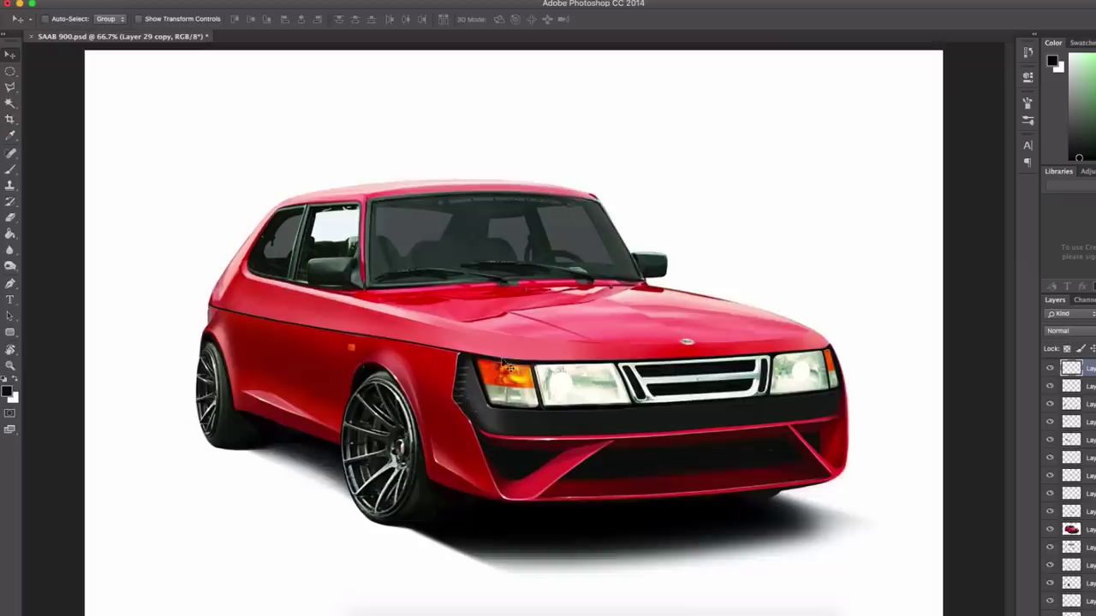
# Add another layer and erase the shadow under the rear sill to lighten it.
pyautogui.hotkey('ctrl', 'shift', 'alt', 'n')
pyautogui.press('b')
pyautogui.scroll(2, 515, 506)
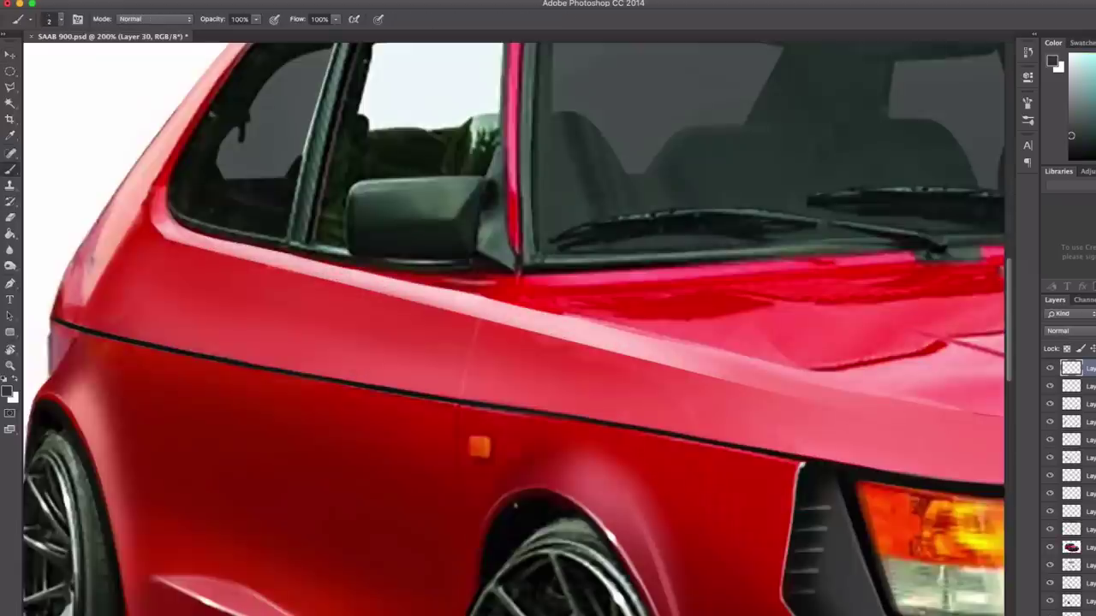
pyautogui.moveTo(240, 383); pyautogui.dragTo(267, 217)
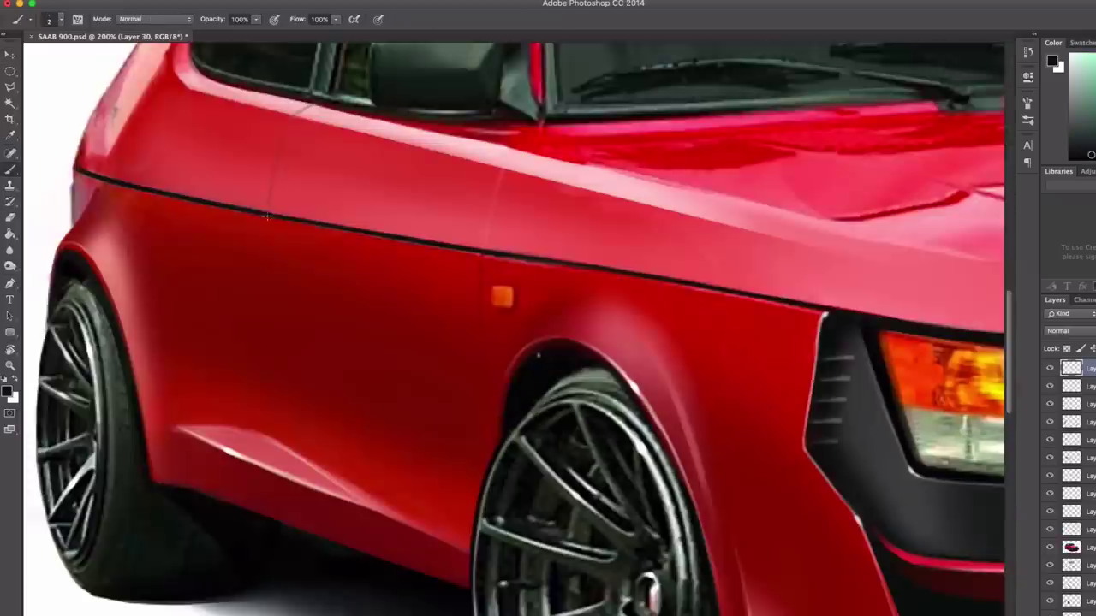
pyautogui.scroll(1, 263, 466)
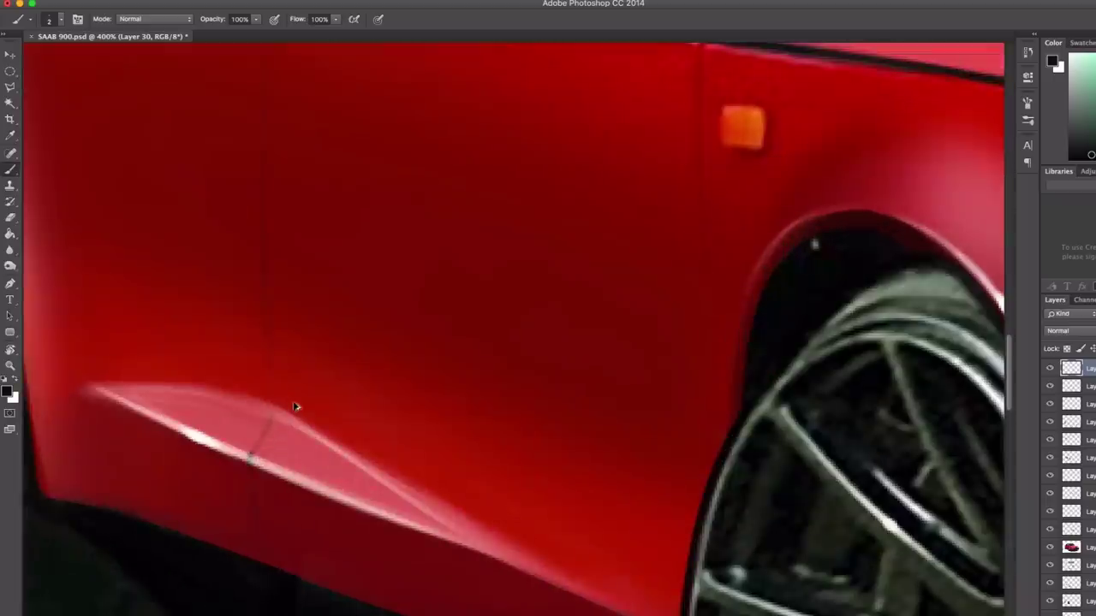
pyautogui.scroll(-2, 291, 443)
pyautogui.press('e')
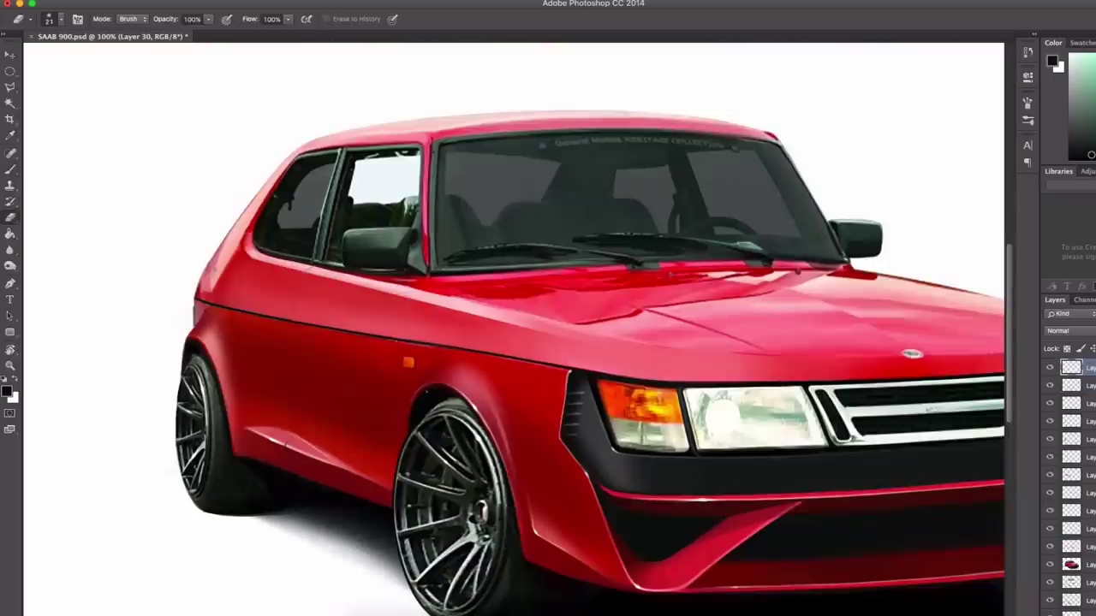
pyautogui.press('b')
pyautogui.scroll(1, 390, 471)
pyautogui.scroll(-2, 390, 523)
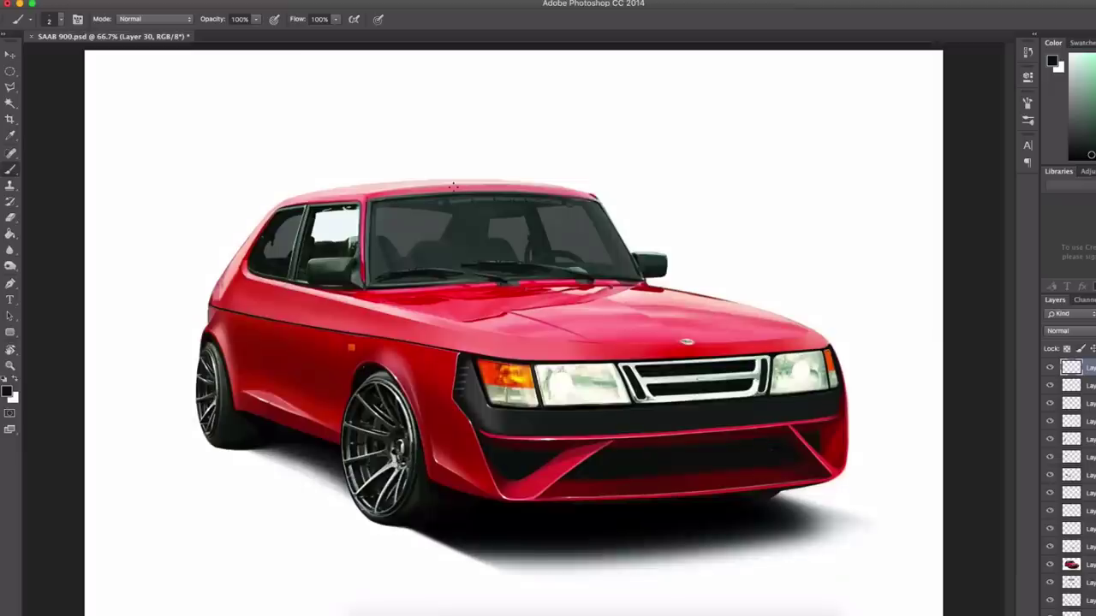
pyautogui.press('e')
pyautogui.moveTo(219, 452)
pyautogui.mouseDown()
pyautogui.moveTo(270, 465)
pyautogui.moveTo(459, 556)
pyautogui.mouseUp()
# On a new layer, paint and shape a dark skirt stroke along the rear sill.
pyautogui.press('super+shift+alt+n')
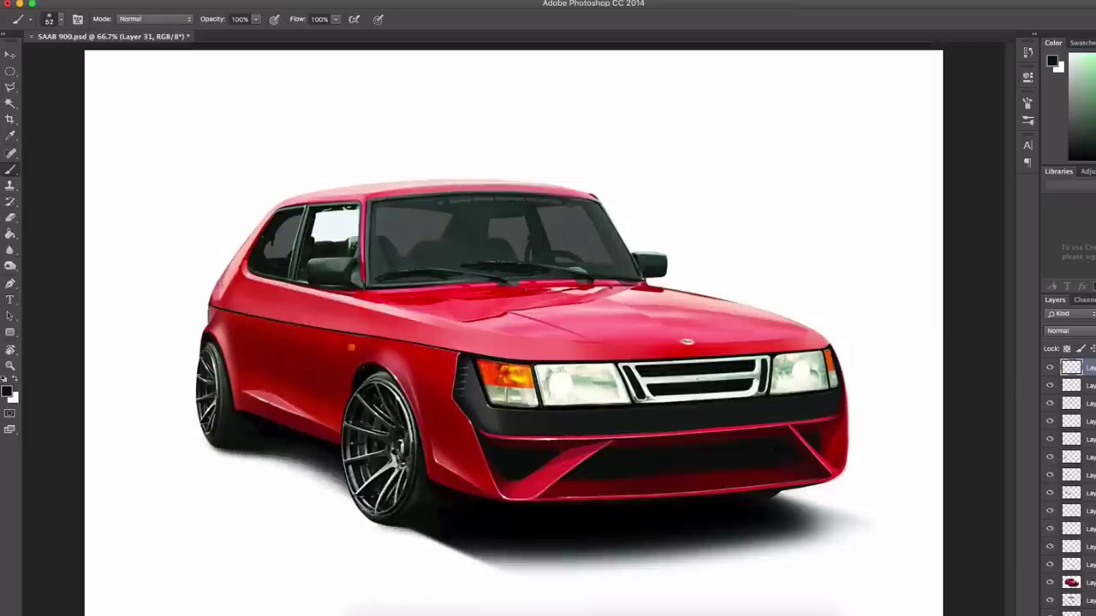
pyautogui.moveTo(368, 440); pyautogui.dragTo(391, 440)
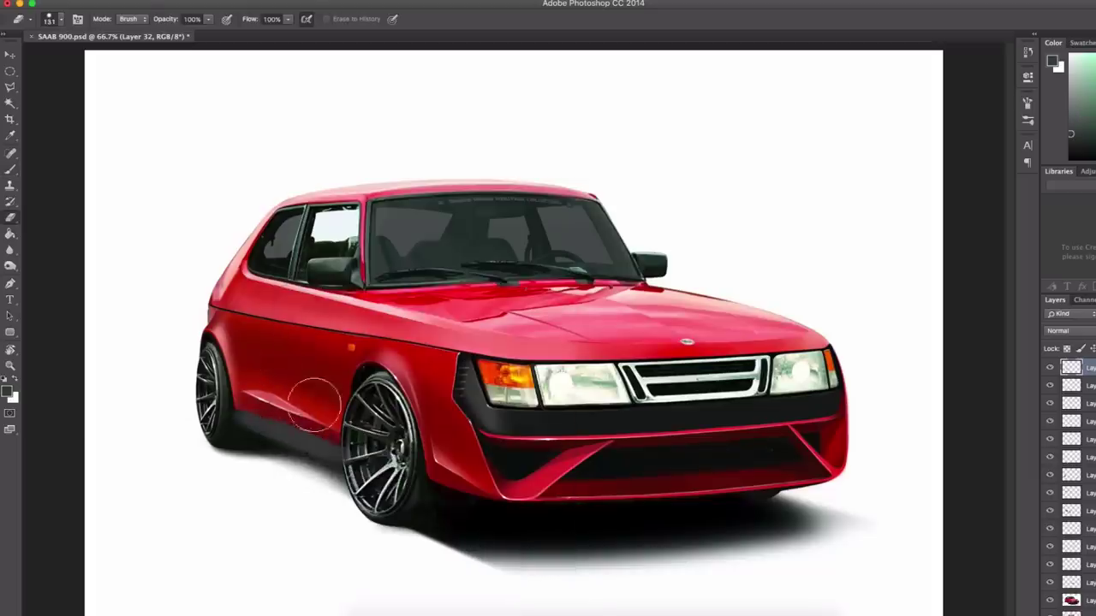
pyautogui.scroll(3, 240, 454)
pyautogui.moveTo(289, 289)
pyautogui.mouseDown()
pyautogui.moveTo(334, 274)
pyautogui.moveTo(191, 342)
pyautogui.moveTo(464, 455)
pyautogui.moveTo(526, 433)
pyautogui.mouseUp()
pyautogui.press('h')
pyautogui.moveTo(527, 432); pyautogui.dragTo(496, 411)
pyautogui.moveTo(438, 387); pyautogui.dragTo(562, 421)
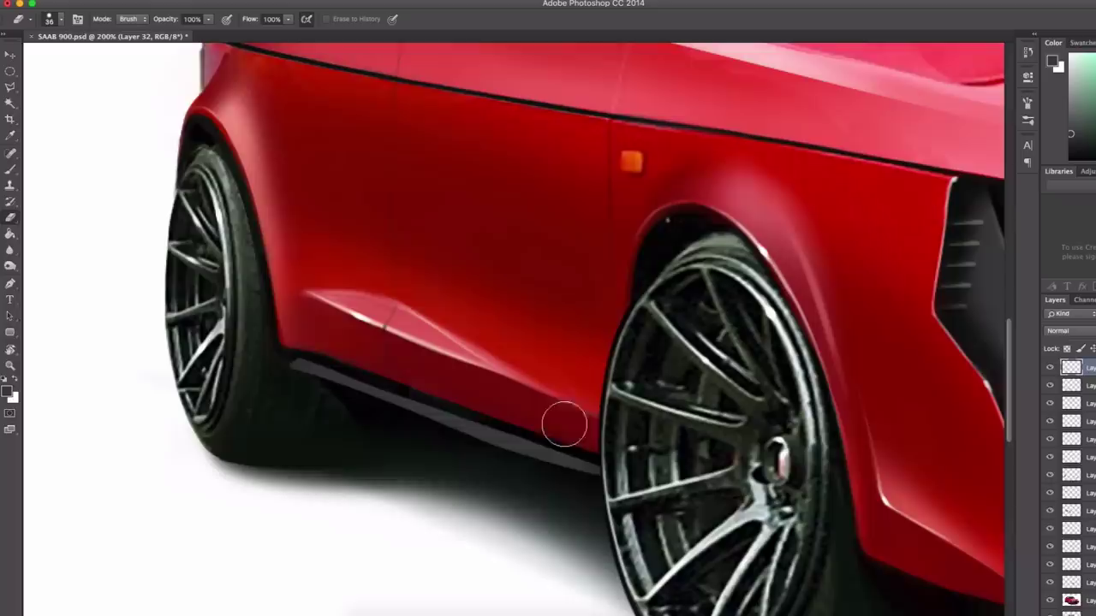
# Set the brush to size 3 and paint the dark lip shape under the front bumper.
pyautogui.scroll(5, 548, 428)
pyautogui.hscroll(-4, 548, 428)
pyautogui.click(12, 167)
pyautogui.scroll(2, 578, 224)
pyautogui.rightClick(578, 224)
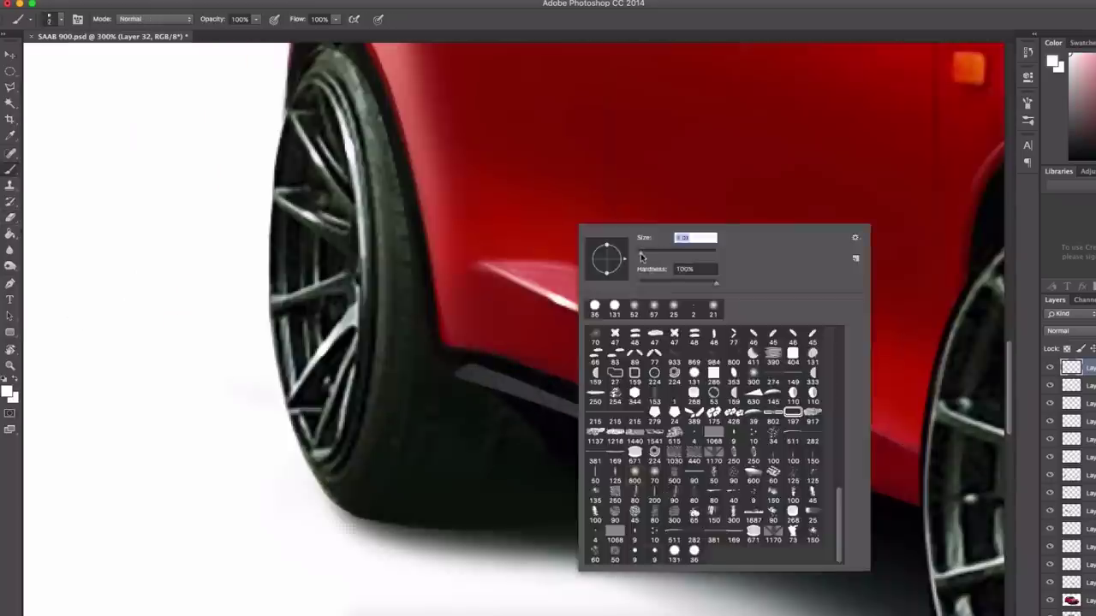
pyautogui.write('3')
pyautogui.press('Return')
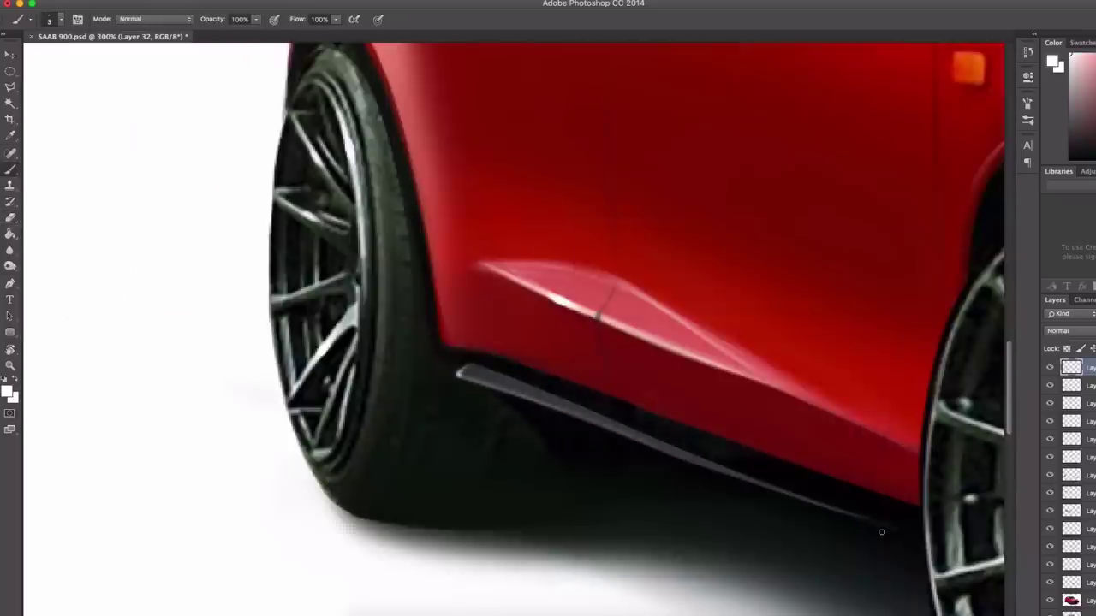
pyautogui.press('super+1')
pyautogui.rightClick(625, 264)
pyautogui.moveTo(507, 447); pyautogui.dragTo(822, 460)
# Trim and clean up the front lip's shape with the Eraser.
pyautogui.press('e')
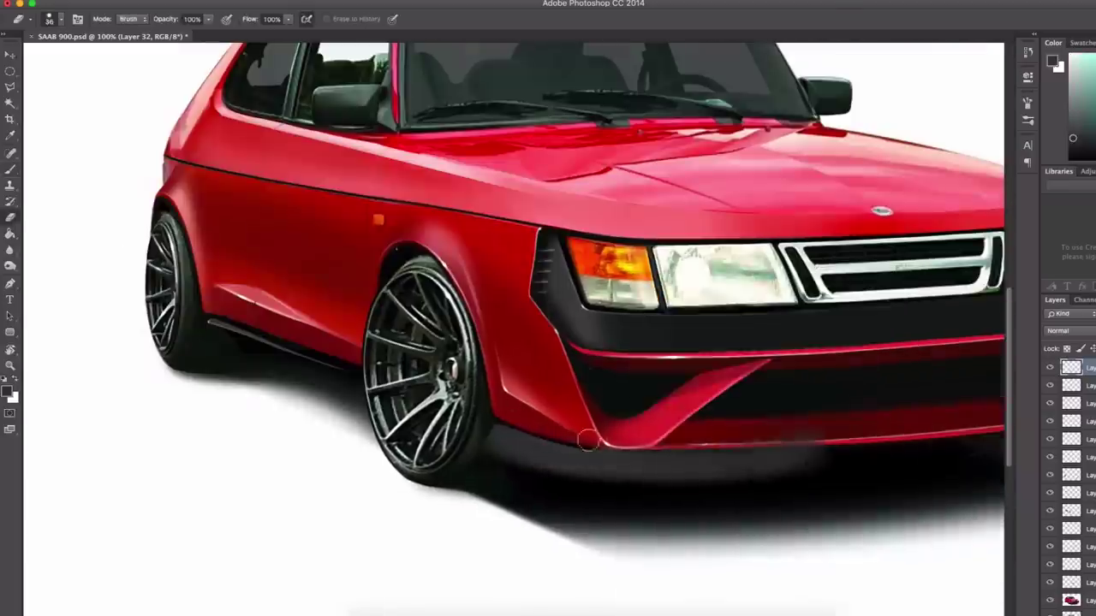
pyautogui.moveTo(588, 441)
pyautogui.mouseDown()
pyautogui.moveTo(876, 424)
pyautogui.moveTo(834, 443)
pyautogui.mouseUp()
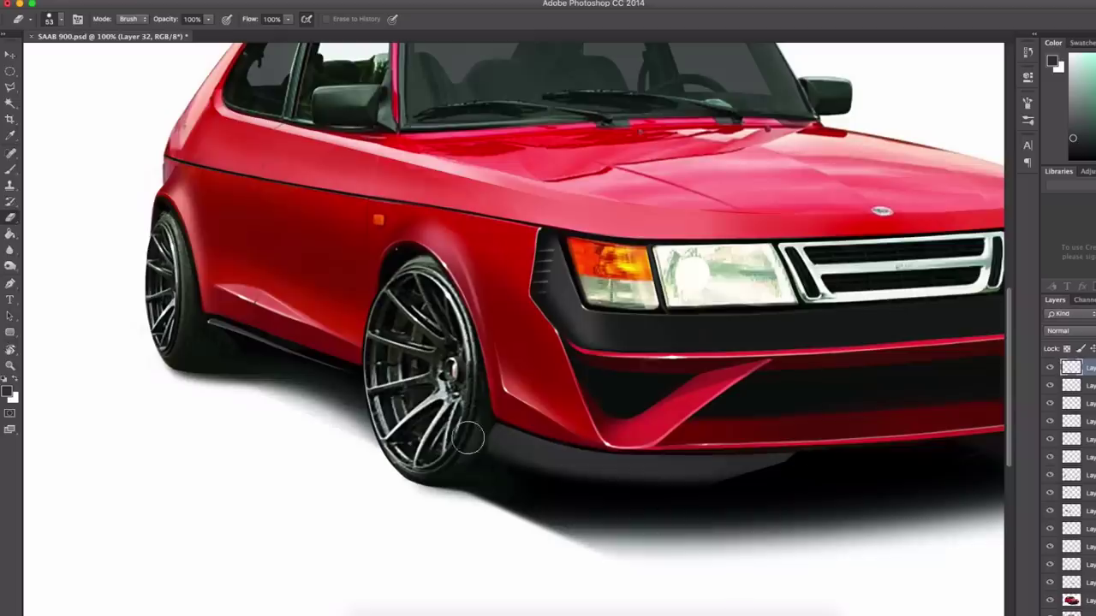
pyautogui.moveTo(873, 474); pyautogui.dragTo(745, 475)
# Adjust zoom and brush size, then rotate the view to follow the front lip.
pyautogui.press('super+equal')
pyautogui.press('super+0')
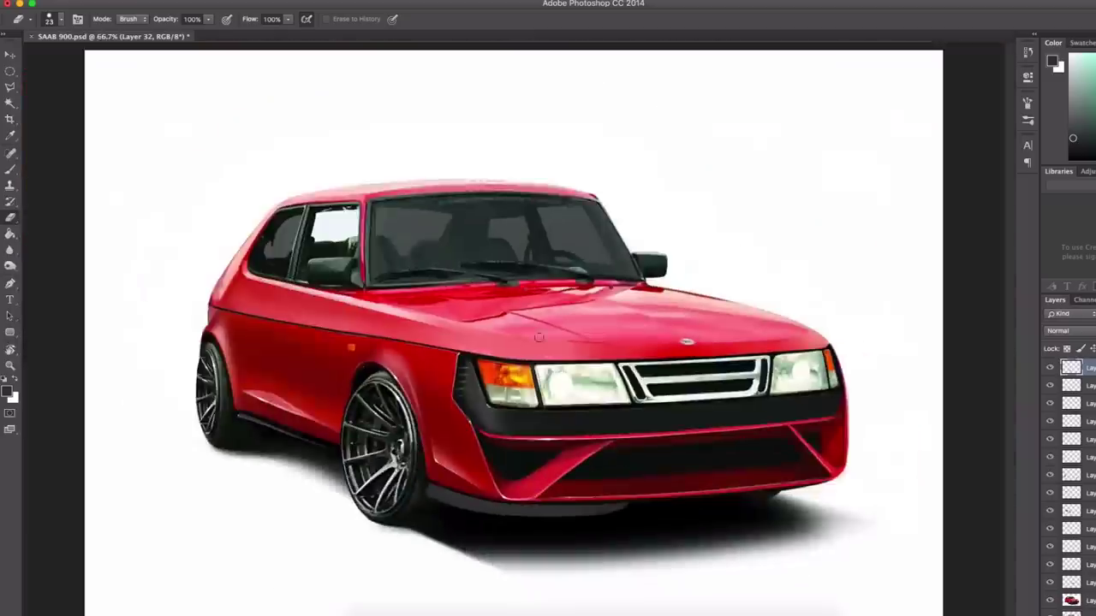
pyautogui.press('super+1')
pyautogui.rightClick(623, 494)
pyautogui.press('Return')
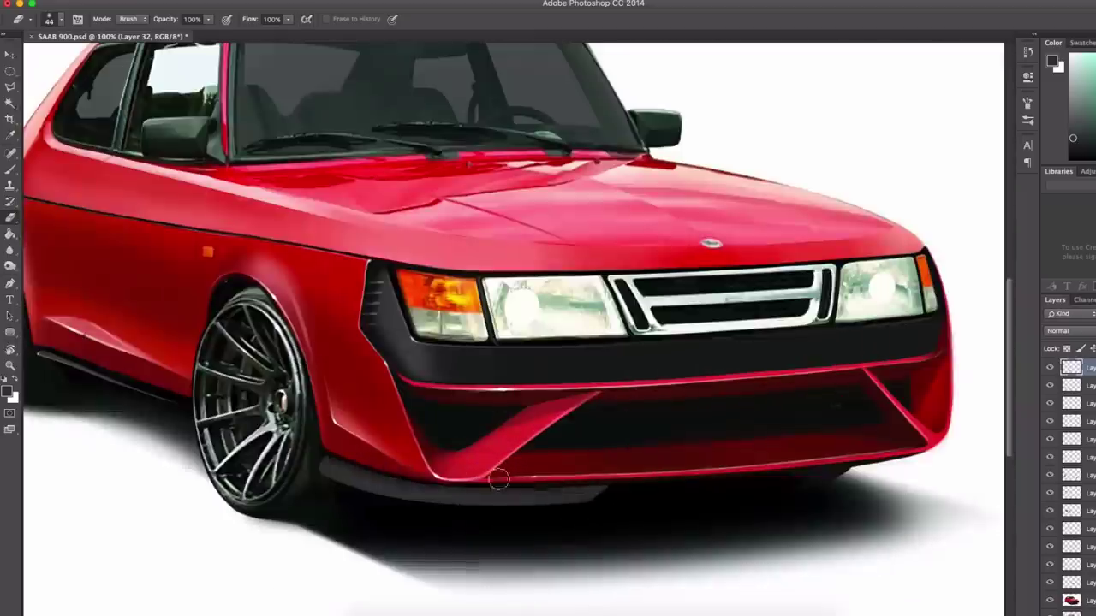
pyautogui.press('super+minus')
pyautogui.press('b')
pyautogui.press('super+equal')
pyautogui.press('super+equal')
pyautogui.rightClick(514, 283)
pyautogui.press('Escape')
pyautogui.press('r')
pyautogui.moveTo(514, 283)
pyautogui.mouseDown()
pyautogui.moveTo(428, 385)
pyautogui.moveTo(206, 485)
pyautogui.mouseUp()
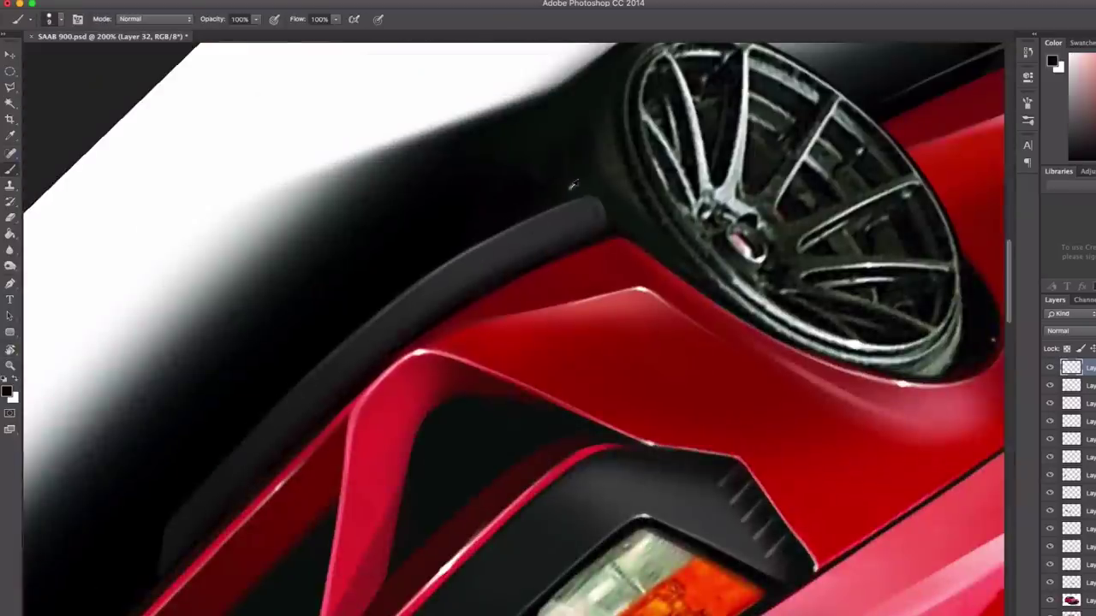
# Sample a colour and erase the stray shadow beyond the front bumper corner.
pyautogui.keyDown('alt'); pyautogui.click(574, 185); pyautogui.keyUp('alt')
pyautogui.press('super+minus')
pyautogui.press('super+minus')
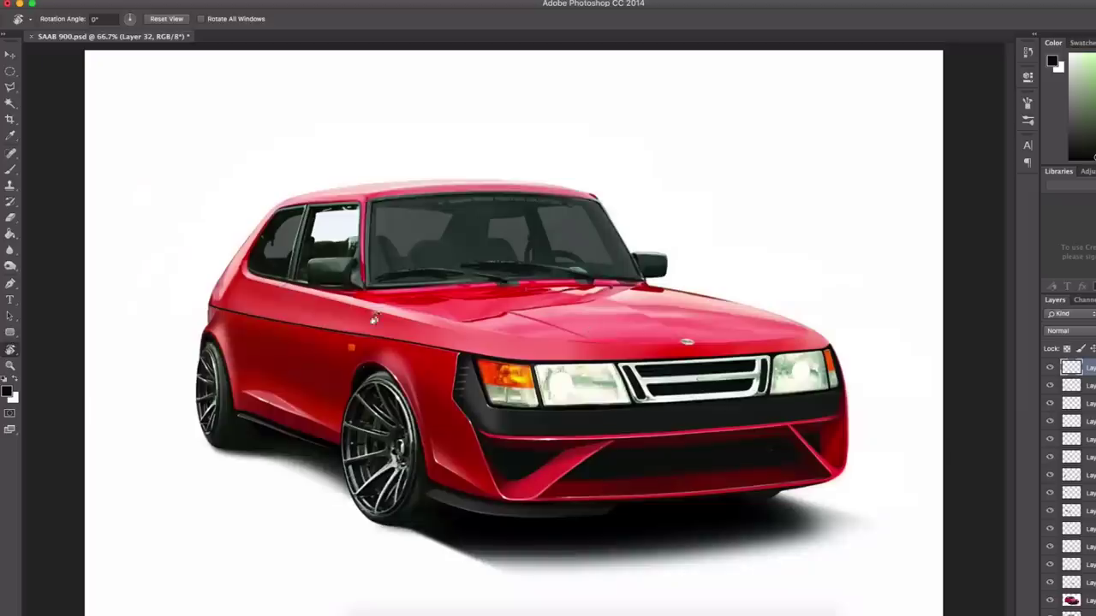
pyautogui.press('e')
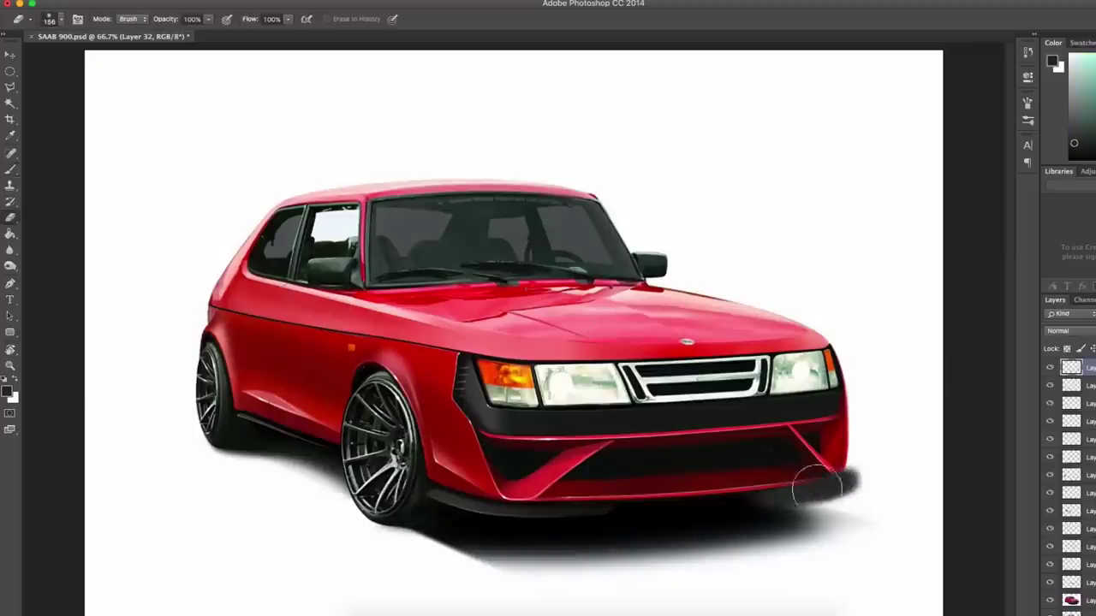
pyautogui.press('super+equal')
pyautogui.press('super+equal')
pyautogui.press('super+minus')
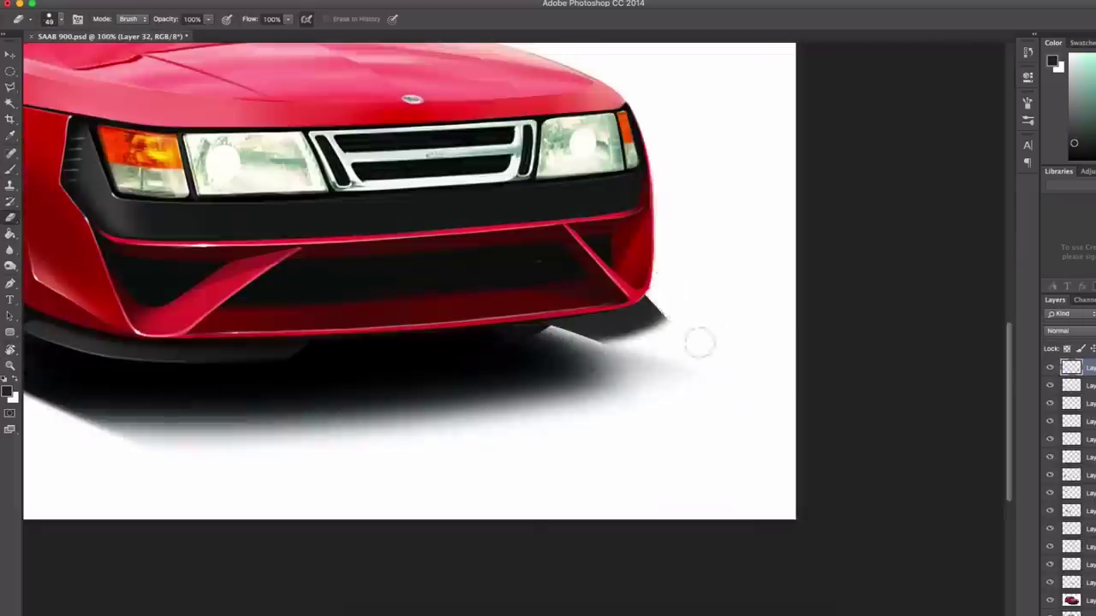
pyautogui.moveTo(663, 331); pyautogui.dragTo(659, 328)
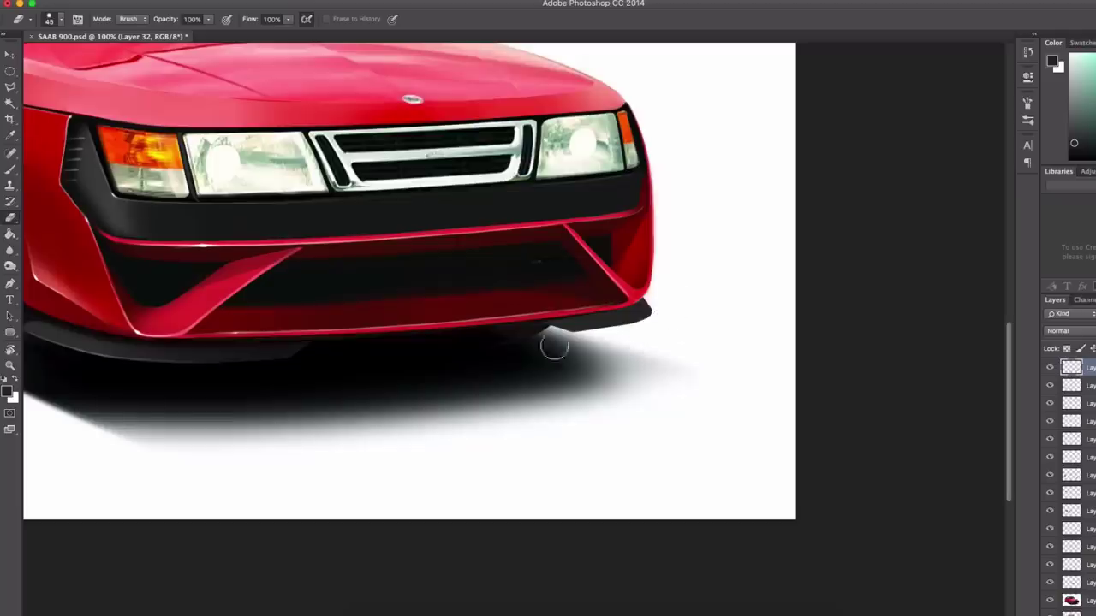
# Paint a lighter highlight along the splitter lip's lower edge.
pyautogui.press('super+equal')
pyautogui.rightClick(708, 342)
pyautogui.press('b')
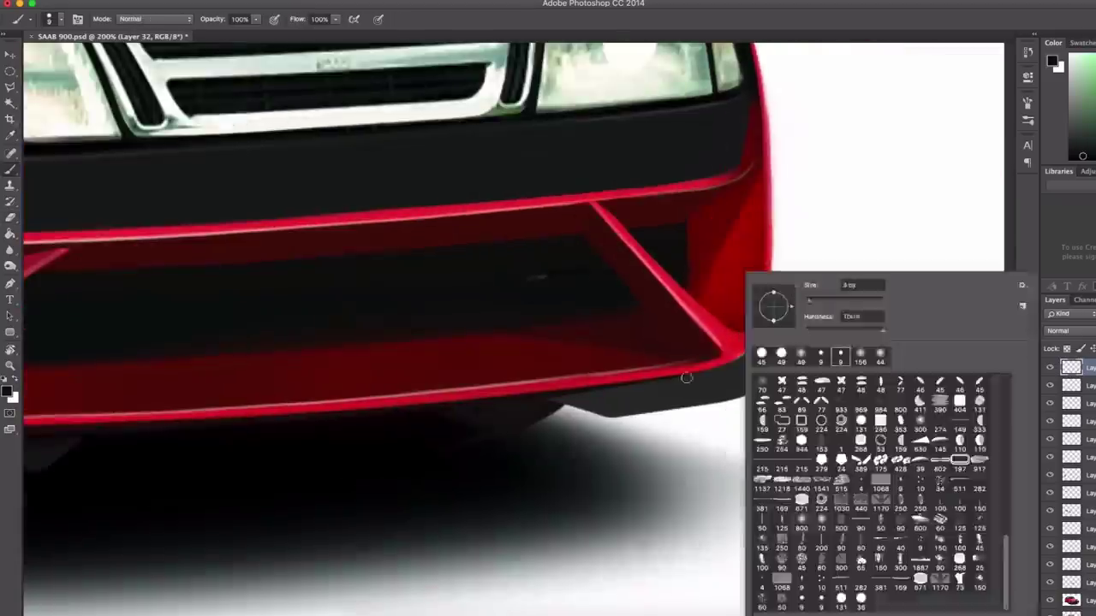
pyautogui.press('Escape')
pyautogui.keyDown('alt'); pyautogui.click(585, 391); pyautogui.keyUp('alt')
pyautogui.moveTo(754, 381); pyautogui.dragTo(642, 399)
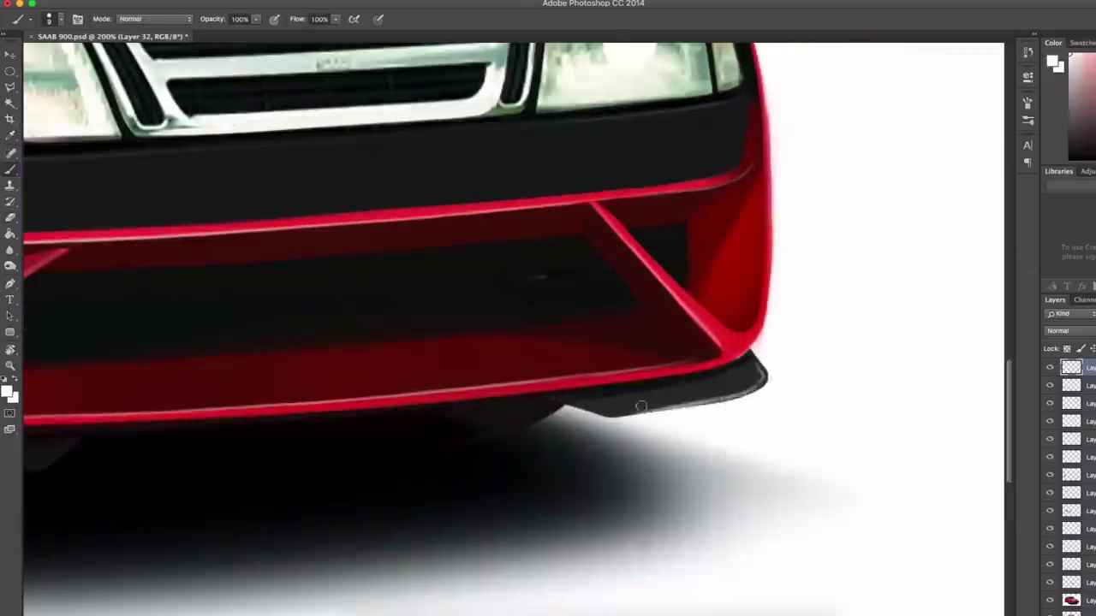
pyautogui.press('super+equal')
pyautogui.press('x')
pyautogui.press('e')
# Add a new empty layer and pick a tiny brush with white as the painting colour.
pyautogui.press('super+shift+alt+n')
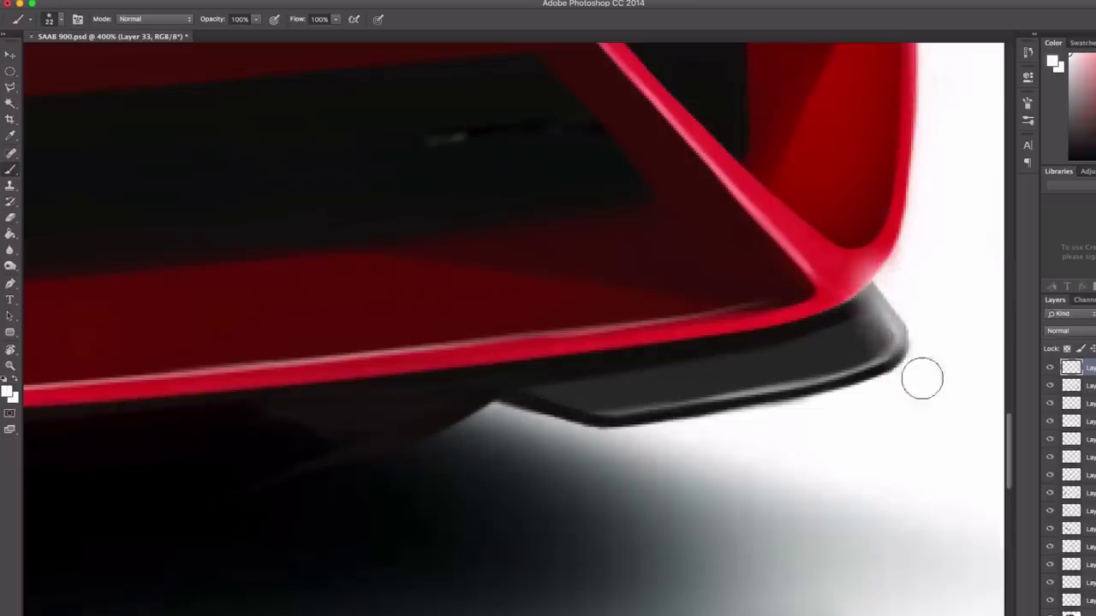
pyautogui.press('super+0')
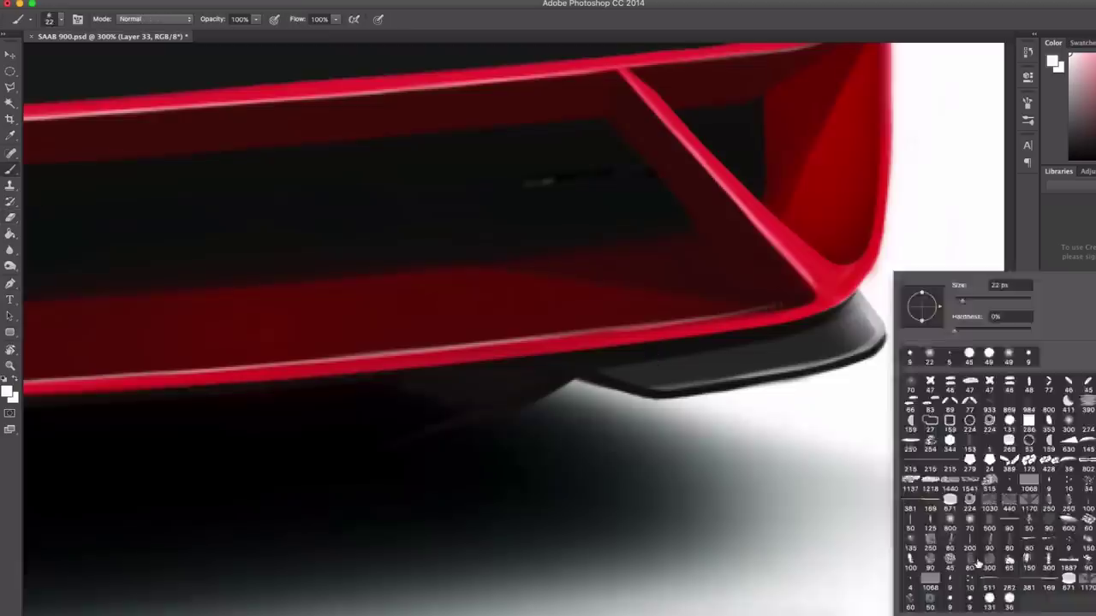
pyautogui.doubleClick(977, 564)
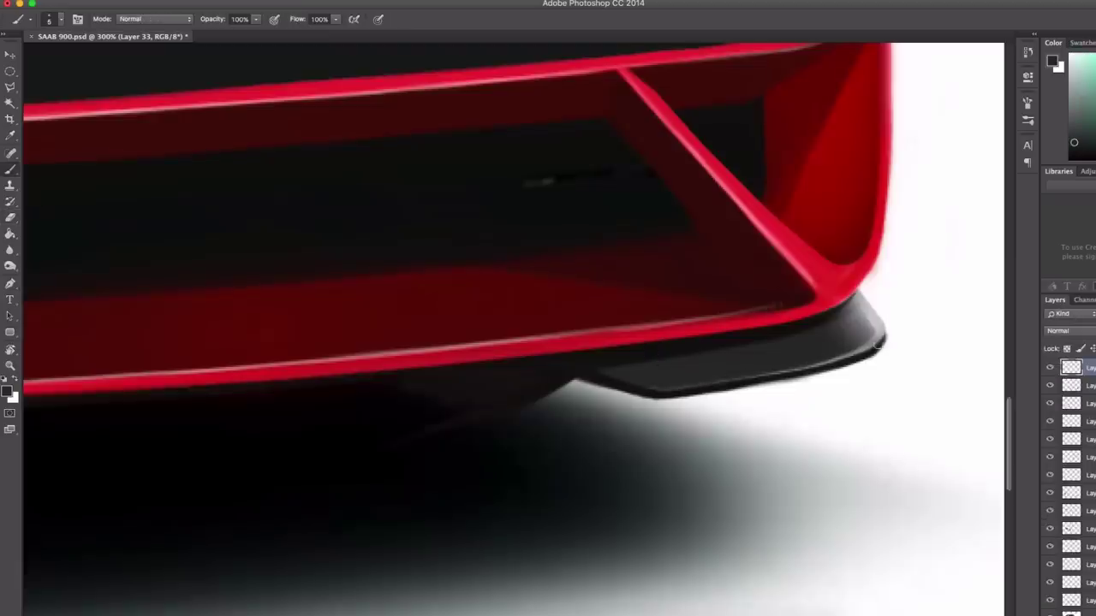
pyautogui.press('super+0')
pyautogui.press('super+plus')
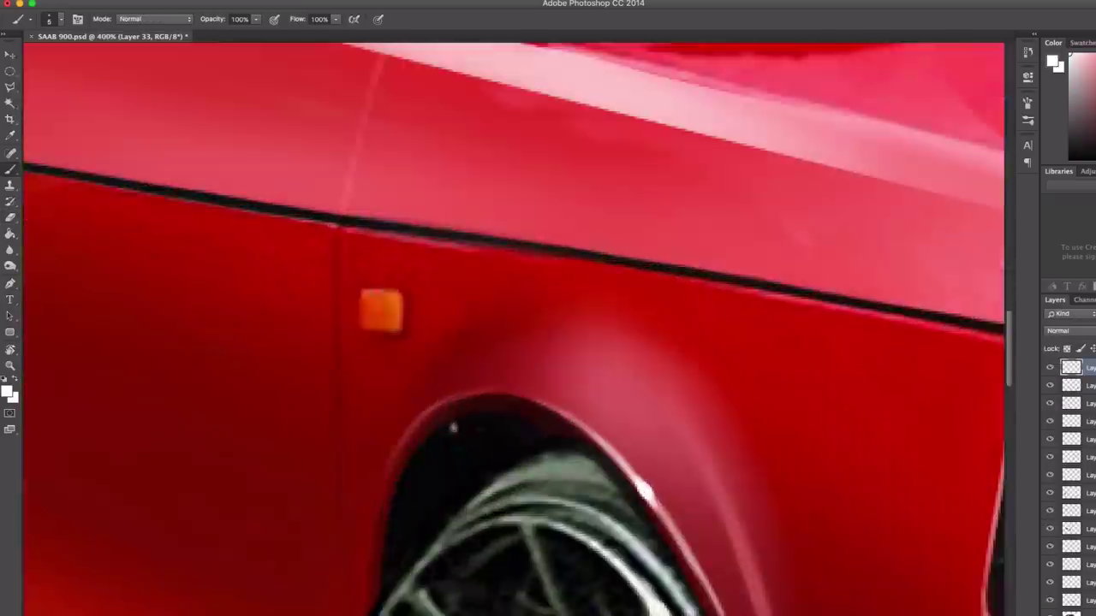
pyautogui.press('super+0')
pyautogui.press('x')
# Paste a merged copy of the car onto a new layer and dodge the front wheel spokes.
pyautogui.press('o')
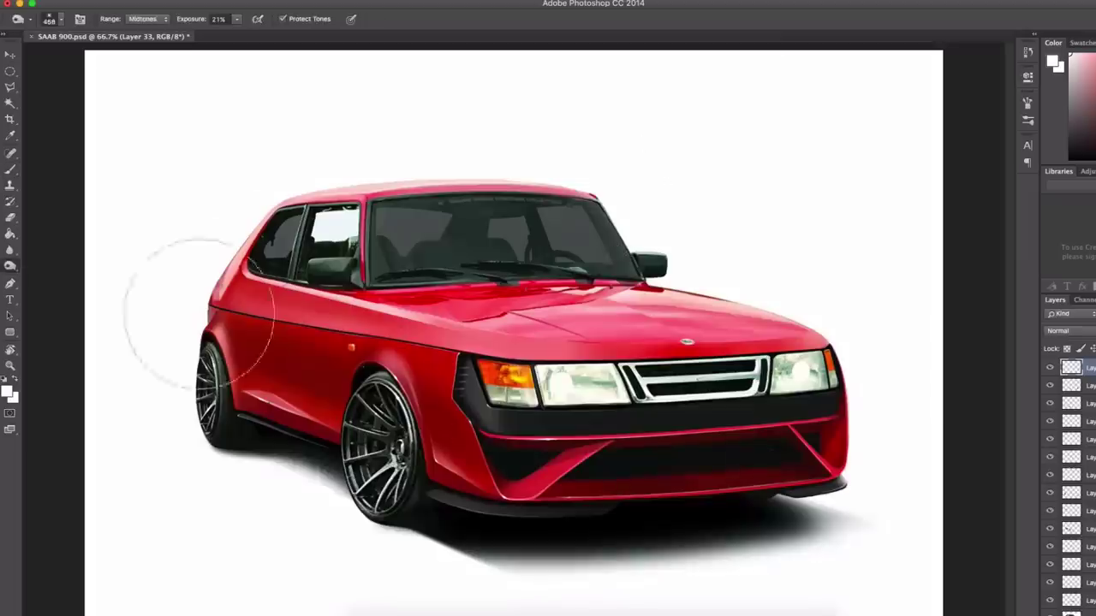
pyautogui.press('super+a')
pyautogui.press('super+shift+c')
pyautogui.press('super+v')
pyautogui.moveTo(364, 439); pyautogui.dragTo(399, 462)
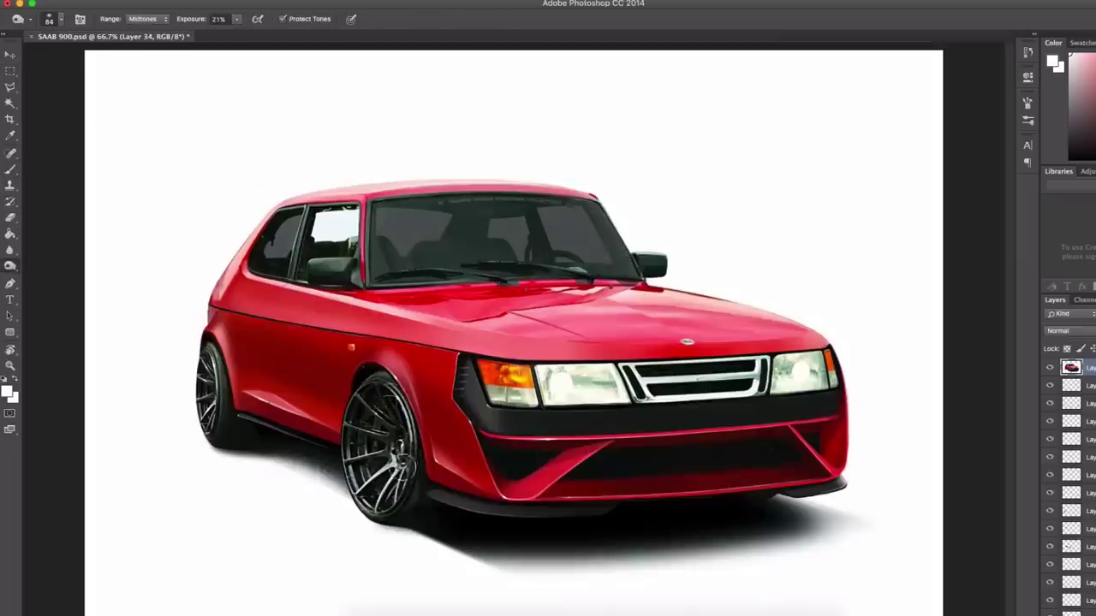
# Add an Overlay layer and paint white with a large soft brush along the car's side and shoulder.
pyautogui.press('super+minus')
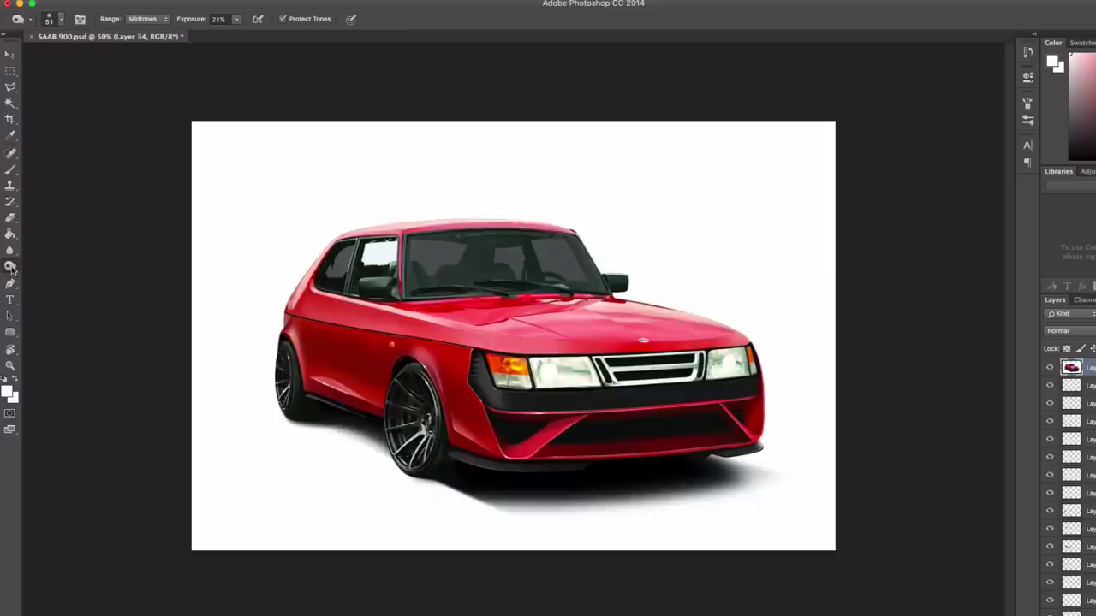
pyautogui.press('b')
pyautogui.press('super+alt+shift+n')
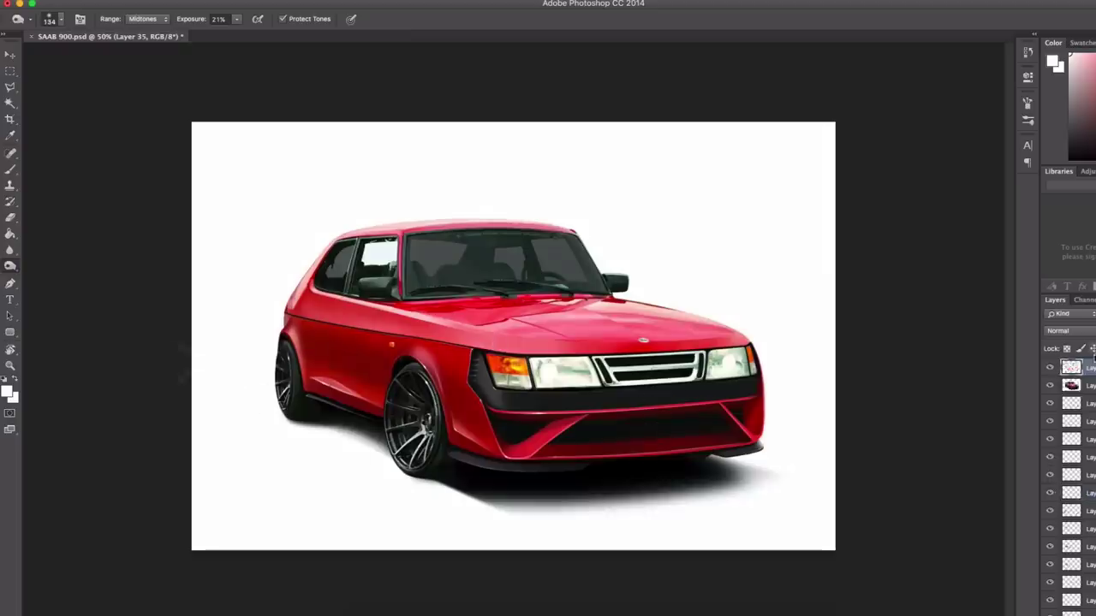
pyautogui.hotkey('alt', 'shift', 'o')
pyautogui.moveTo(370, 354); pyautogui.dragTo(411, 358)
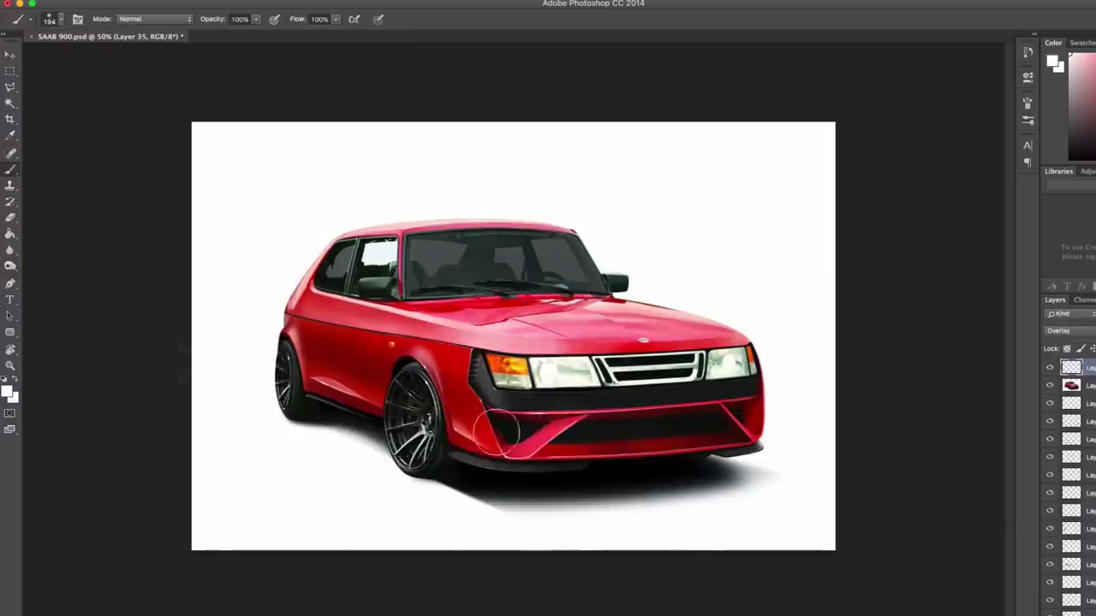
pyautogui.rightClick(540, 272)
pyautogui.press('Escape')
pyautogui.press('x')
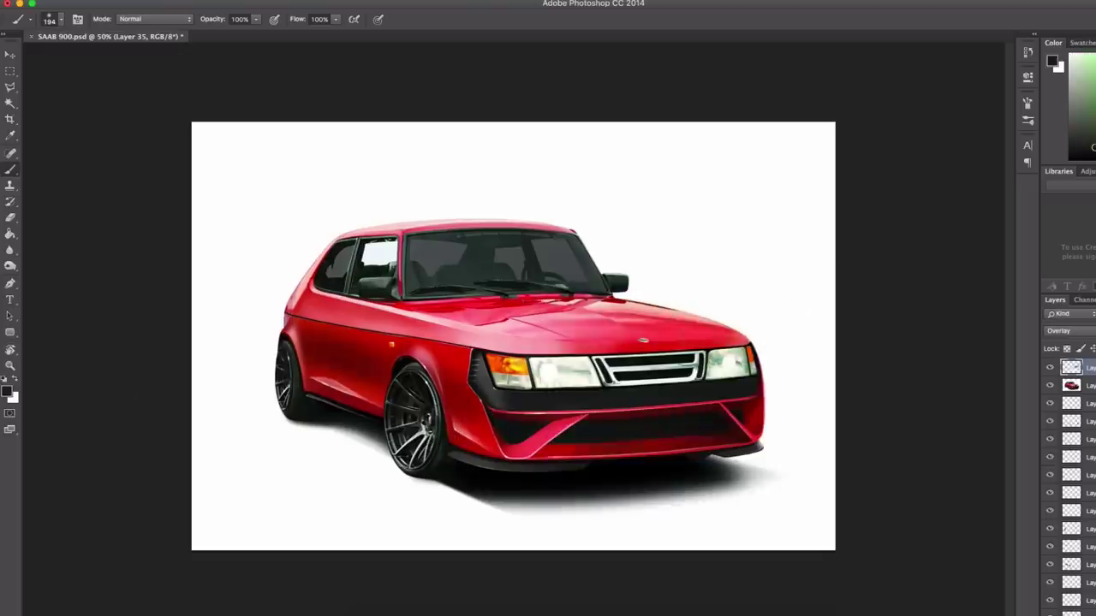
pyautogui.moveTo(566, 387); pyautogui.dragTo(527, 387)
pyautogui.rightClick(535, 271)
pyautogui.press('Escape')
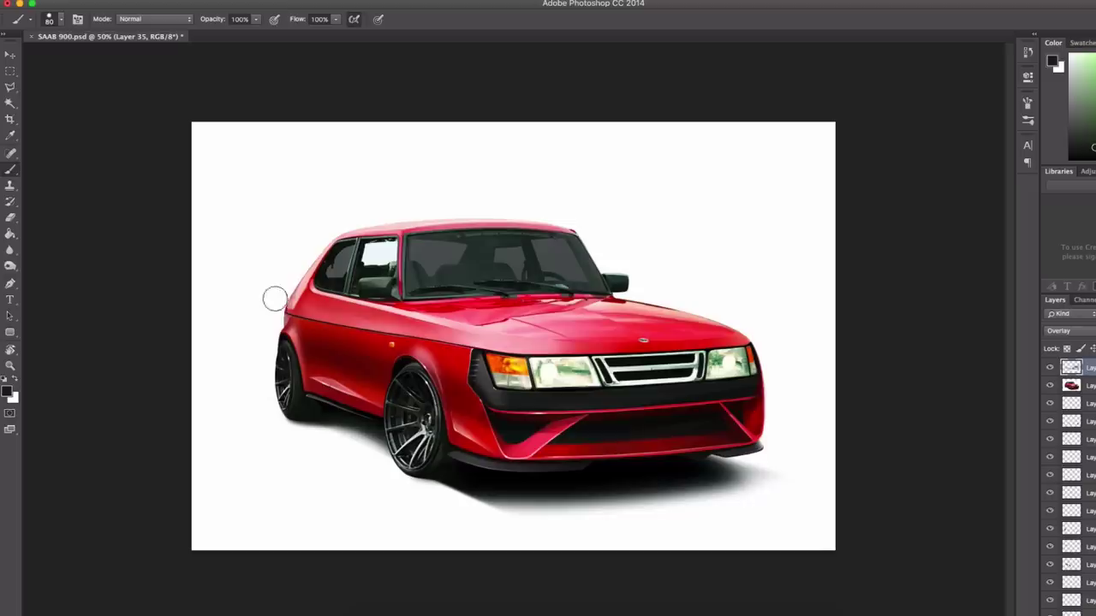
pyautogui.press('x')
pyautogui.moveTo(274, 299); pyautogui.dragTo(479, 338)
# Rotate the view to angle the sill and brush a small handwritten signature onto it.
pyautogui.press('e')
pyautogui.rightClick(533, 269)
pyautogui.press('Escape')
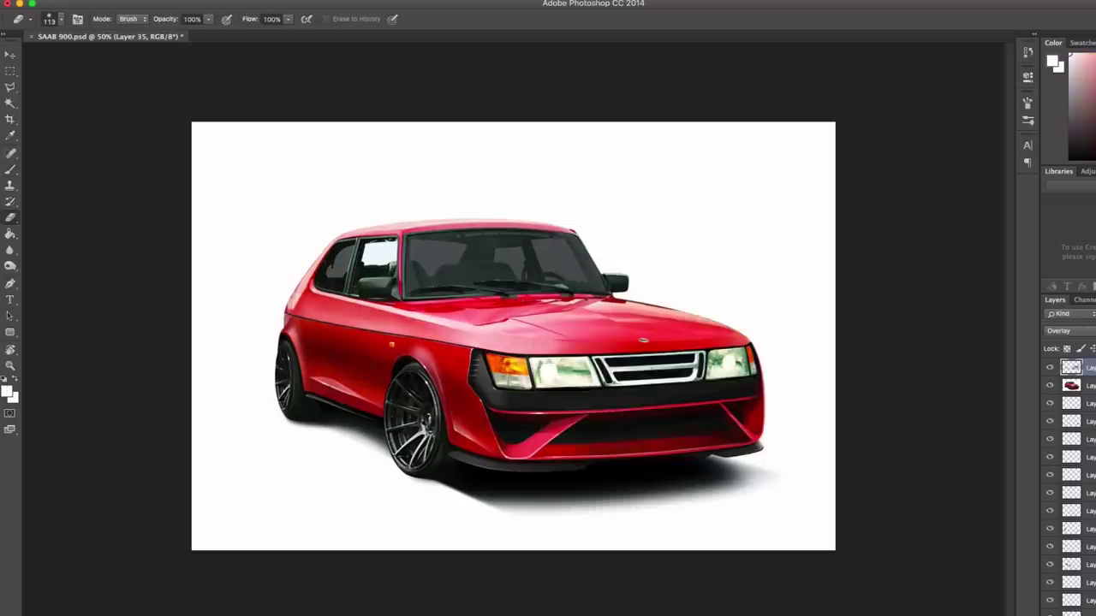
pyautogui.rightClick(497, 195)
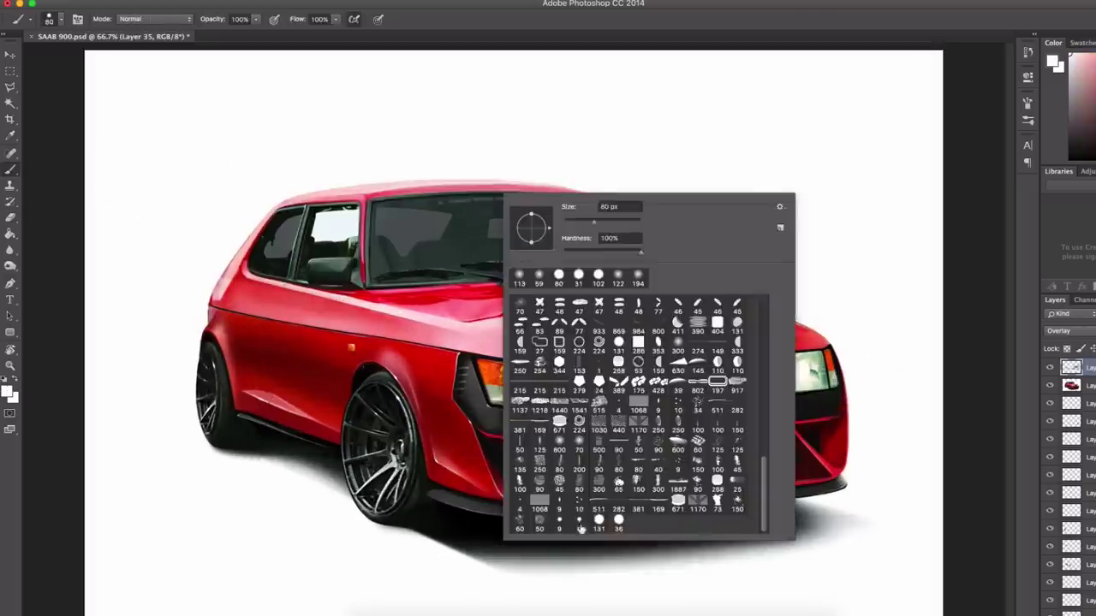
pyautogui.press('Escape')
pyautogui.press('r')
pyautogui.moveTo(548, 308); pyautogui.dragTo(599, 257)
pyautogui.press('b')
pyautogui.scroll(5, 426, 308)
pyautogui.moveTo(366, 302)
pyautogui.mouseDown()
pyautogui.moveTo(384, 315)
pyautogui.moveTo(612, 254)
pyautogui.moveTo(502, 232)
pyautogui.mouseUp()
pyautogui.hotkey('ctrl', 't')
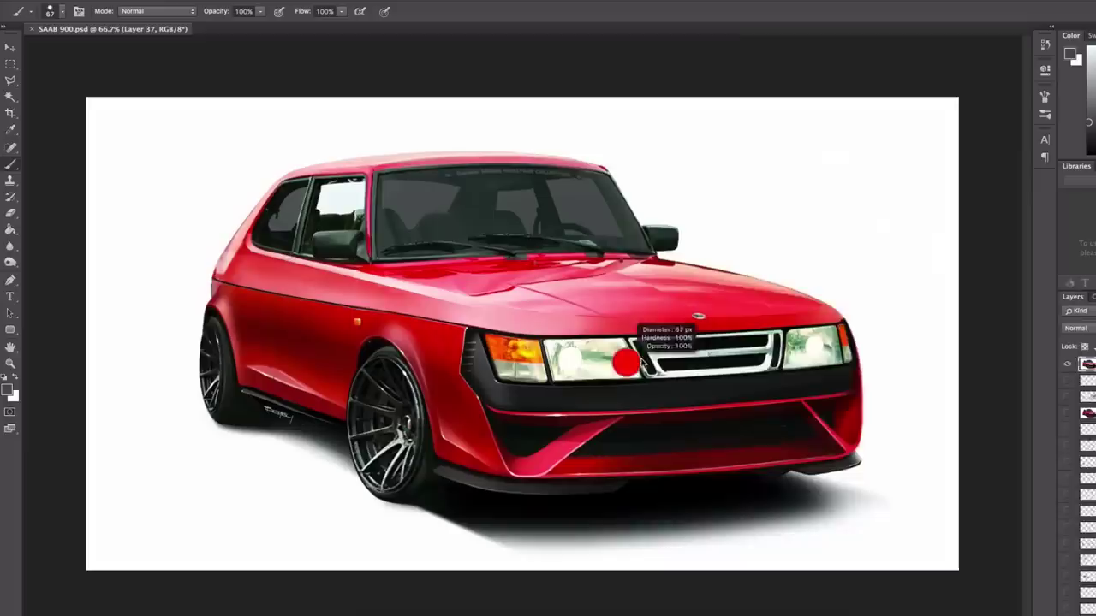
# On a new layer, shade the black bumper band beneath both headlights.
pyautogui.hotkey('ctrl', 'shift', 'alt', 'n')
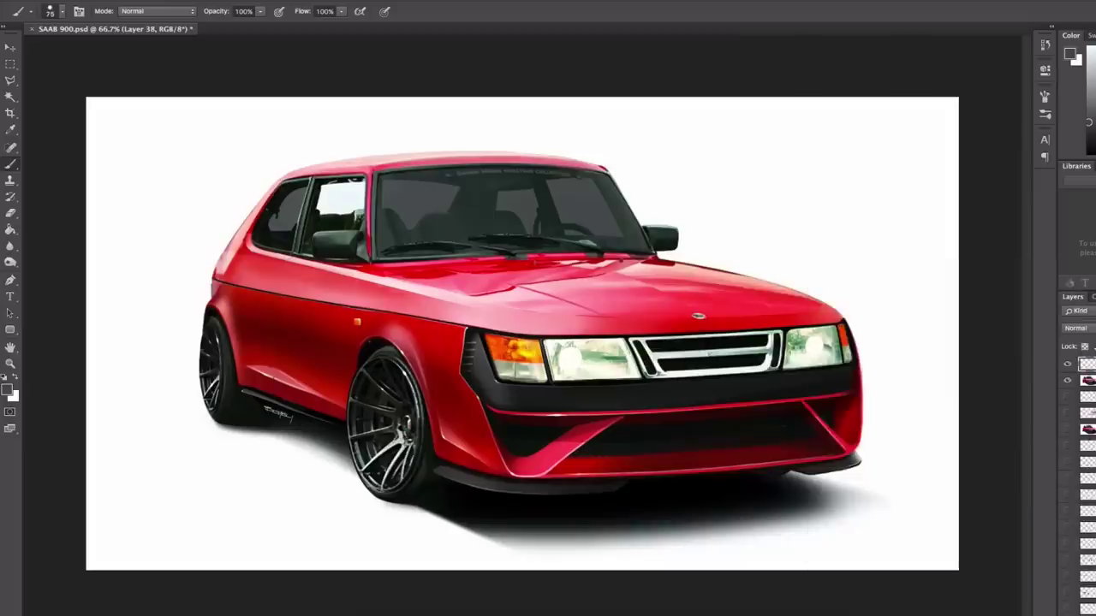
pyautogui.rightClick(724, 269)
pyautogui.press('Escape')
pyautogui.moveTo(625, 384); pyautogui.dragTo(499, 383)
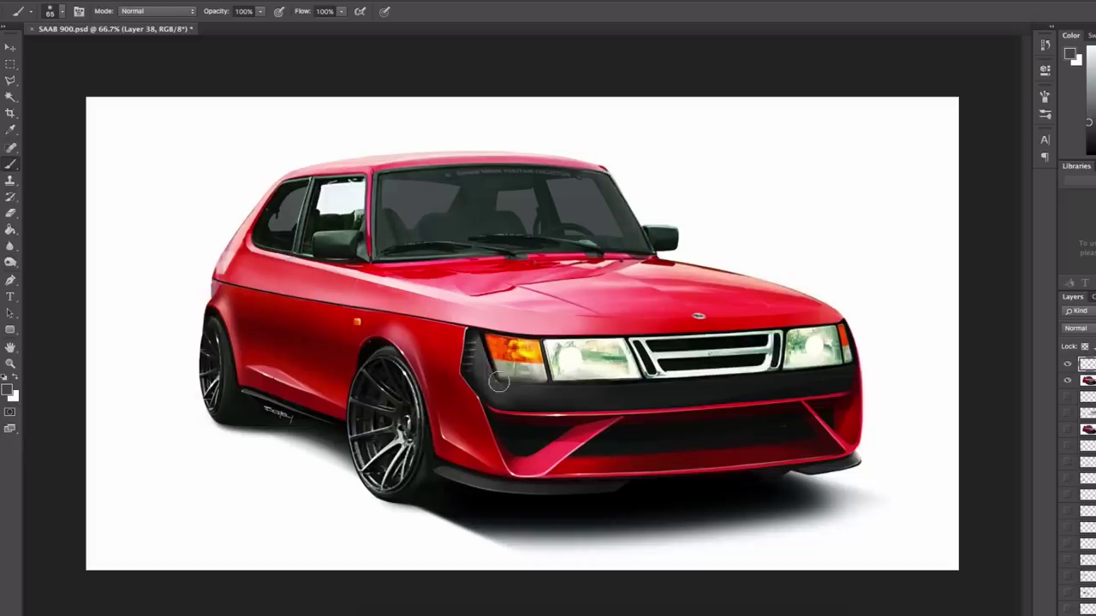
pyautogui.moveTo(485, 338)
pyautogui.mouseDown()
pyautogui.moveTo(586, 389)
pyautogui.moveTo(860, 360)
pyautogui.mouseUp()
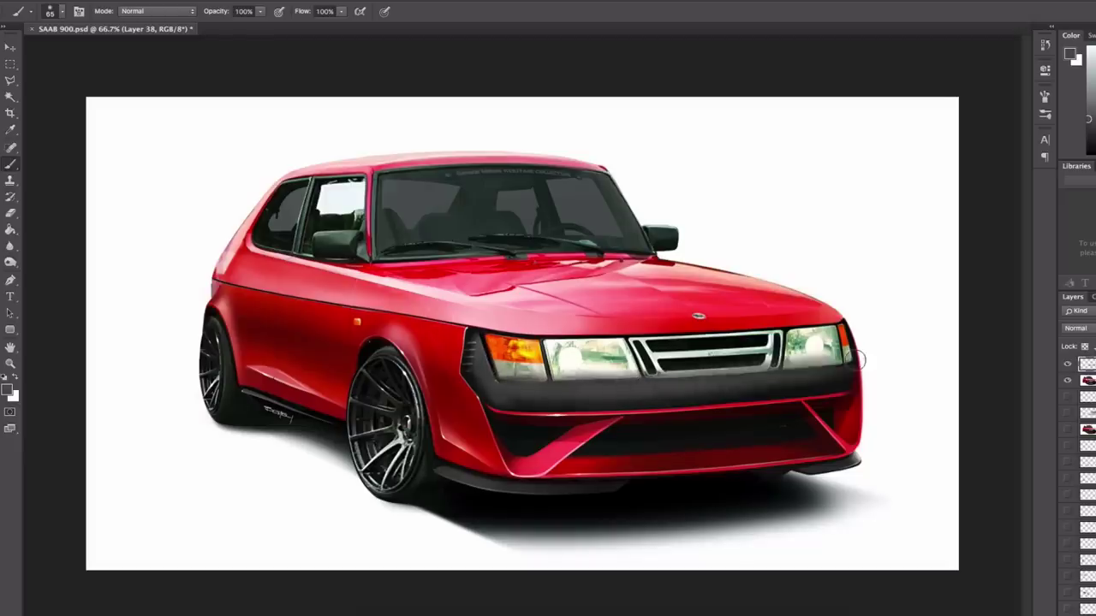
# Erase at 36 px to lighten the shadows under both headlights and the grille's lower bar.
pyautogui.press('e')
pyautogui.rightClick(528, 351)
pyautogui.doubleClick(642, 282)
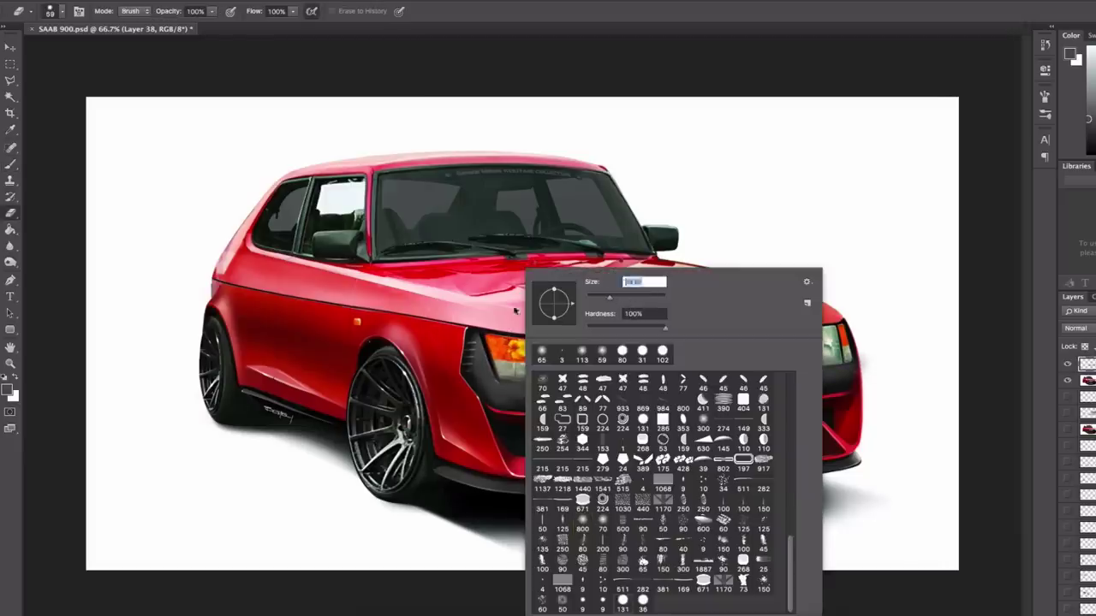
pyautogui.press('Return')
pyautogui.press('Return')
pyautogui.press('Return')
pyautogui.scroll(5, 473, 252)
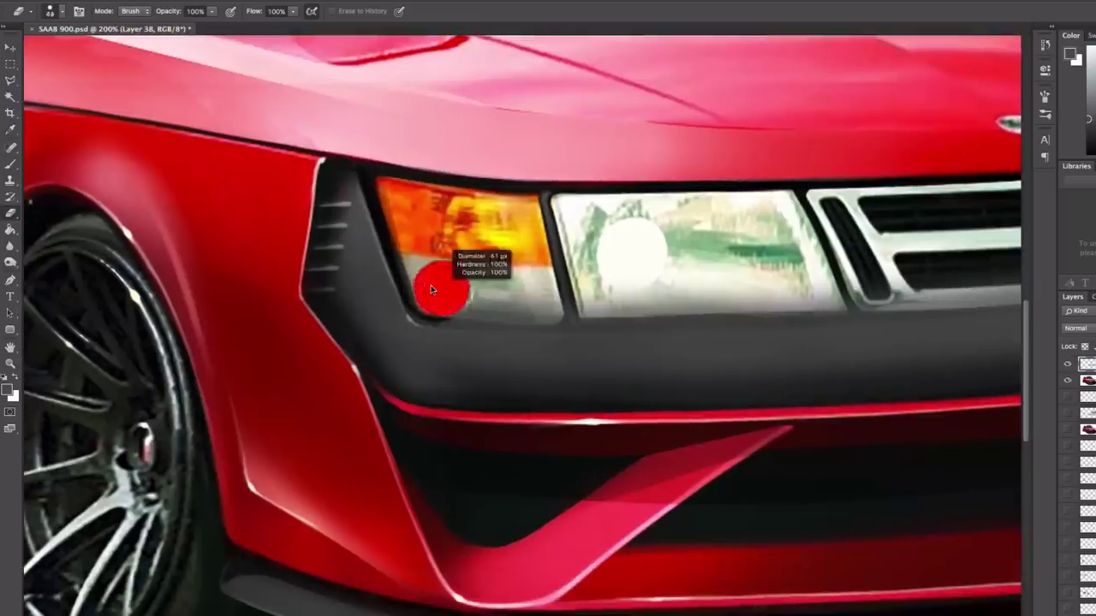
pyautogui.moveTo(428, 291)
pyautogui.mouseDown()
pyautogui.moveTo(544, 308)
pyautogui.moveTo(710, 298)
pyautogui.moveTo(179, 286)
pyautogui.mouseUp()
pyautogui.press('space')
pyautogui.moveTo(899, 235)
pyautogui.mouseDown()
pyautogui.moveTo(804, 240)
pyautogui.moveTo(845, 240)
pyautogui.mouseUp()
pyautogui.moveTo(685, 257)
pyautogui.mouseDown()
pyautogui.moveTo(410, 272)
pyautogui.moveTo(677, 255)
pyautogui.mouseUp()
pyautogui.moveTo(580, 270); pyautogui.dragTo(560, 255)
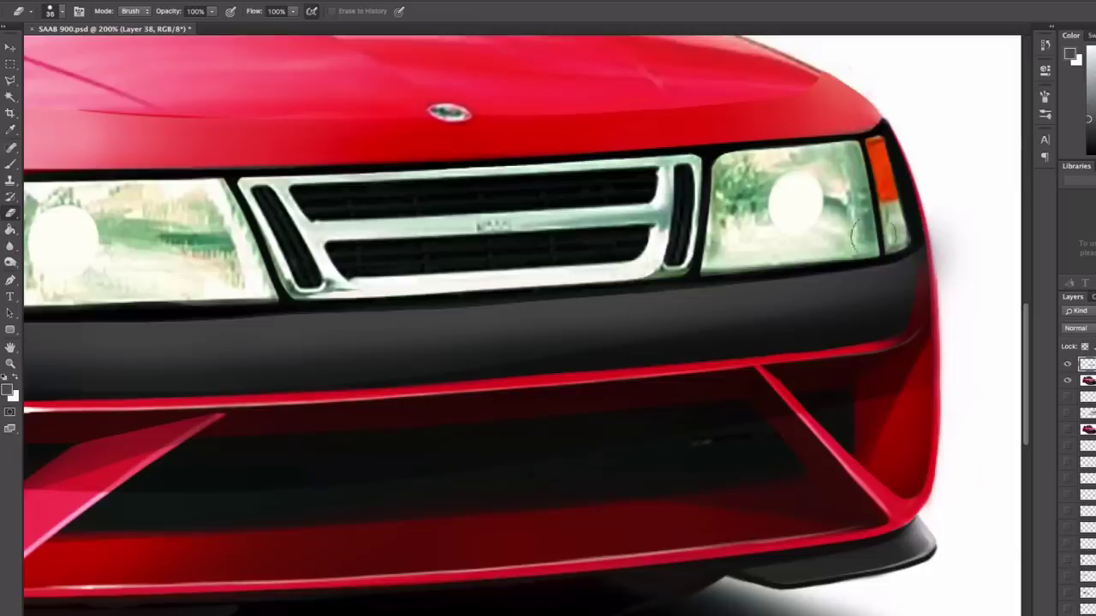
# Touch up the lower bumper under the left headlight and remove grey shadow outside the right bumper edge.
pyautogui.moveTo(386, 274); pyautogui.dragTo(788, 236)
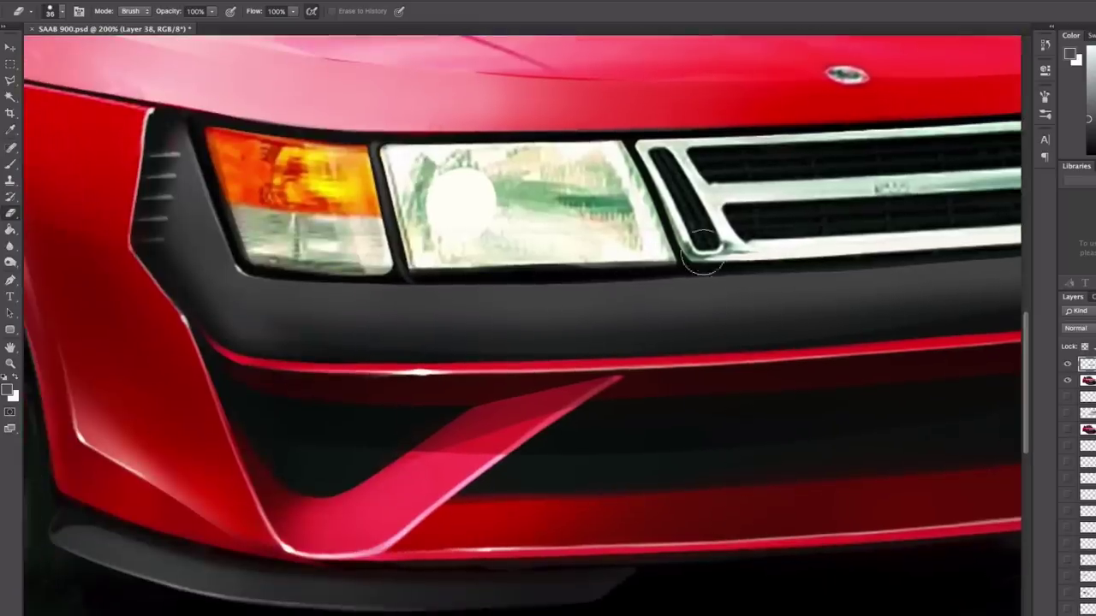
pyautogui.press('h')
pyautogui.moveTo(704, 235); pyautogui.dragTo(458, 368)
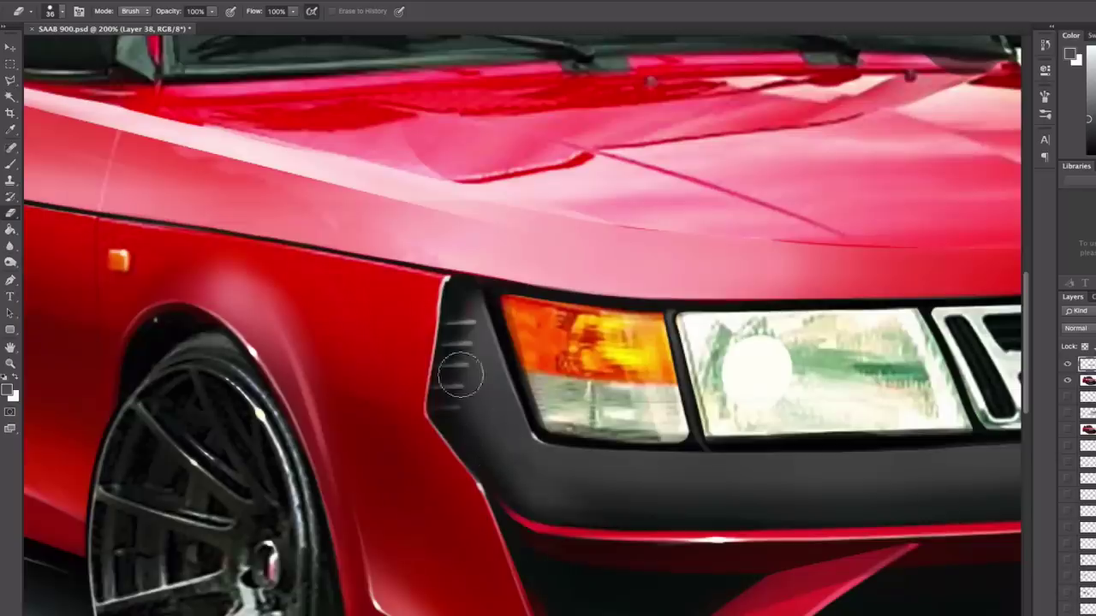
pyautogui.moveTo(472, 482)
pyautogui.mouseDown()
pyautogui.moveTo(619, 503)
pyautogui.moveTo(611, 498)
pyautogui.moveTo(861, 509)
pyautogui.moveTo(355, 416)
pyautogui.mouseUp()
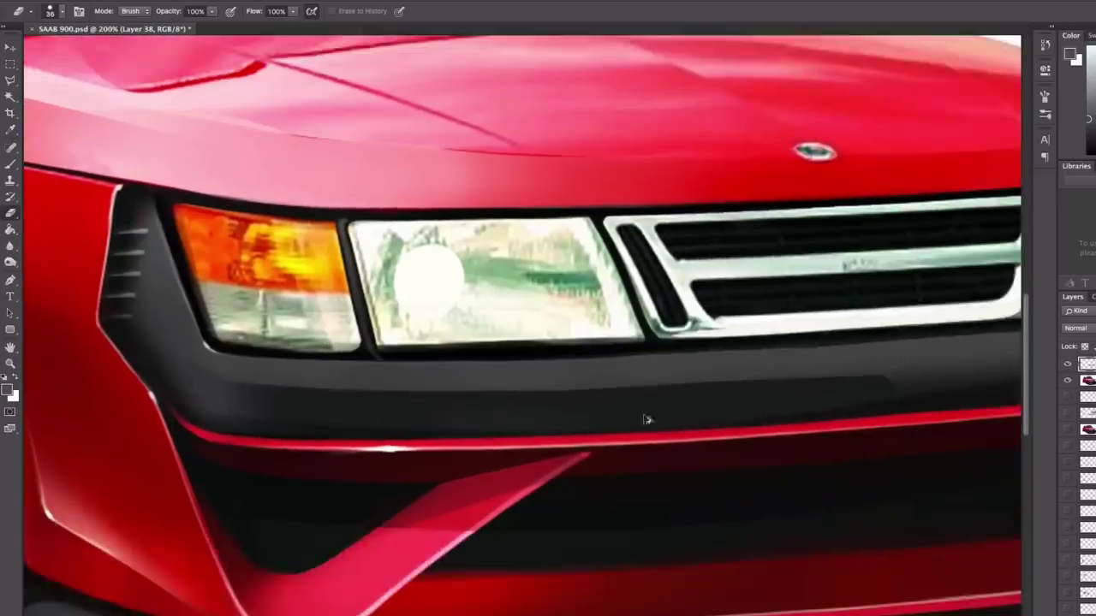
pyautogui.moveTo(910, 397); pyautogui.dragTo(629, 390)
pyautogui.moveTo(949, 318); pyautogui.dragTo(946, 341)
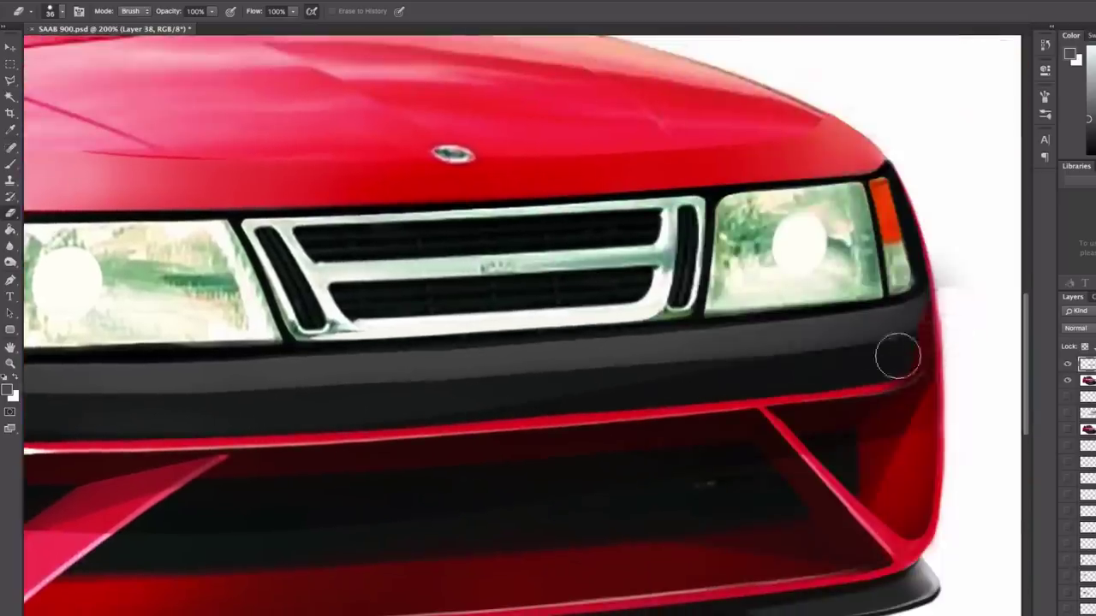
pyautogui.moveTo(460, 403); pyautogui.dragTo(719, 392)
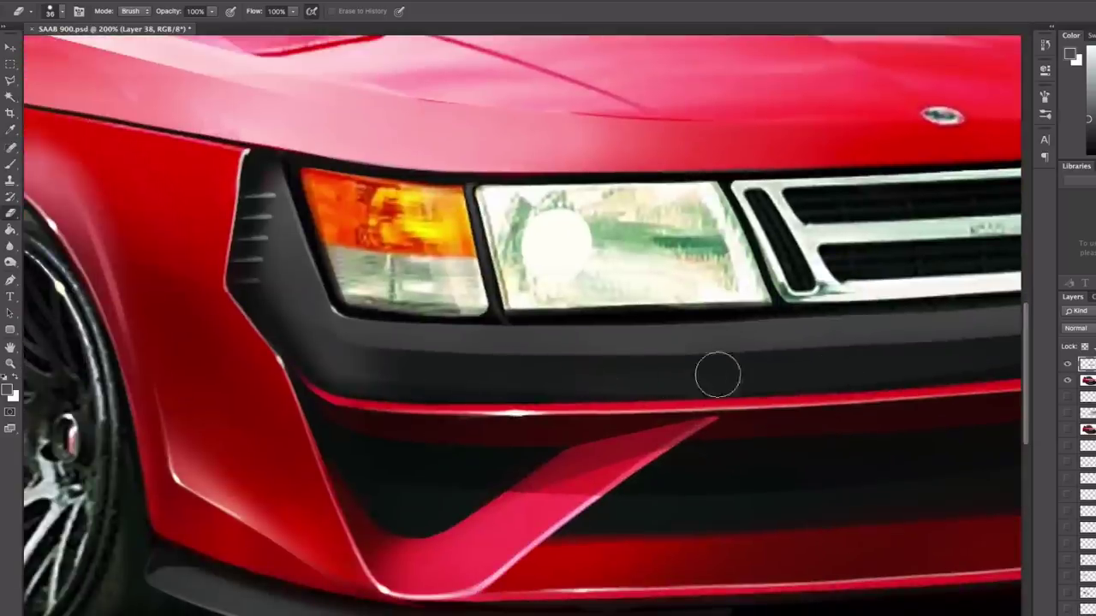
pyautogui.hotkey('ctrl', '-')
pyautogui.hotkey('ctrl', '-')
# Enlarge the eraser to a soft 159 px brush.
pyautogui.rightClick(750, 330)
pyautogui.write('159')
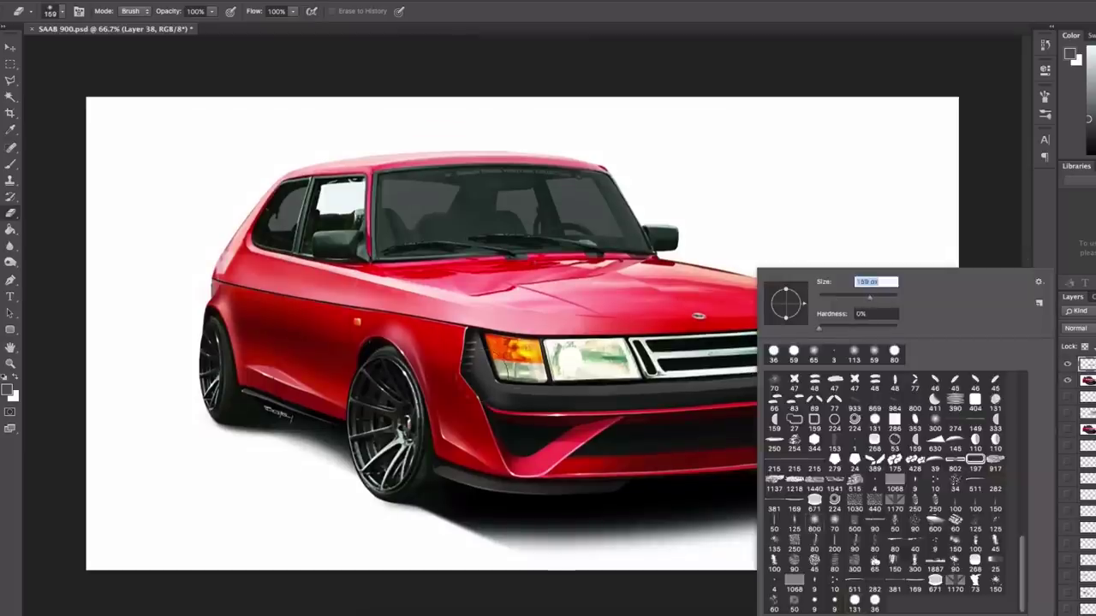
pyautogui.press('Return')
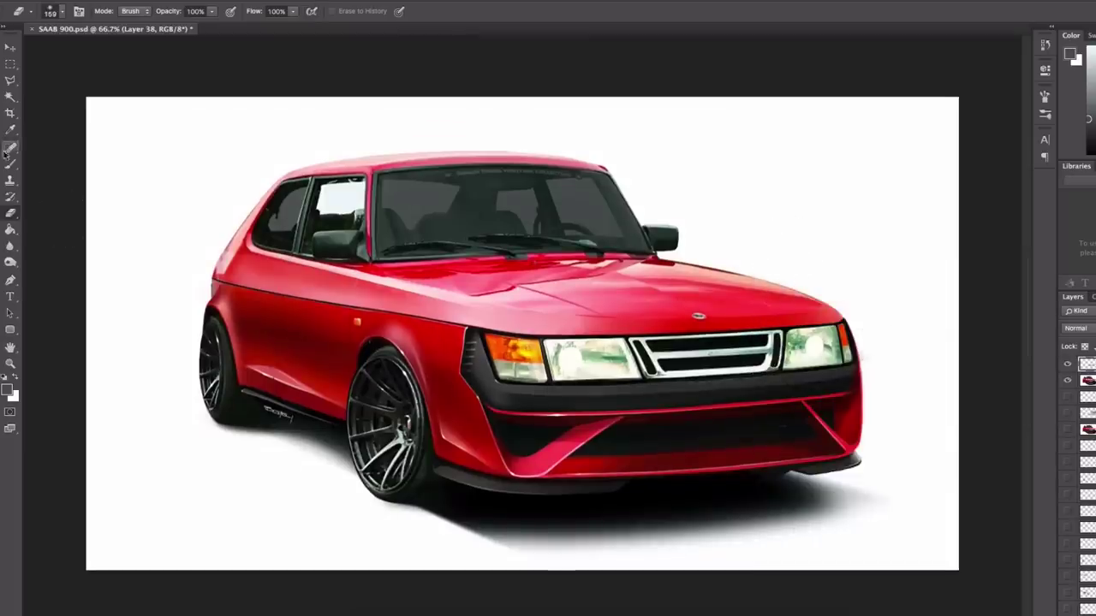
pyautogui.press('b')
pyautogui.hotkey('ctrl', '+')
pyautogui.hotkey('ctrl', '+')
pyautogui.rightClick(359, 330)
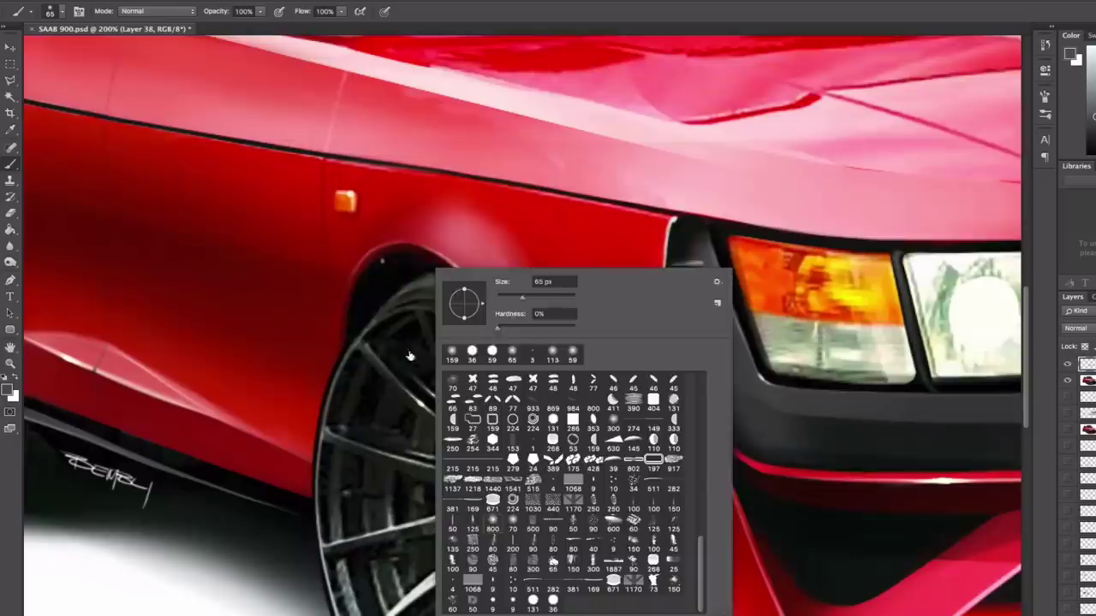
pyautogui.write('9')
pyautogui.press('Return')
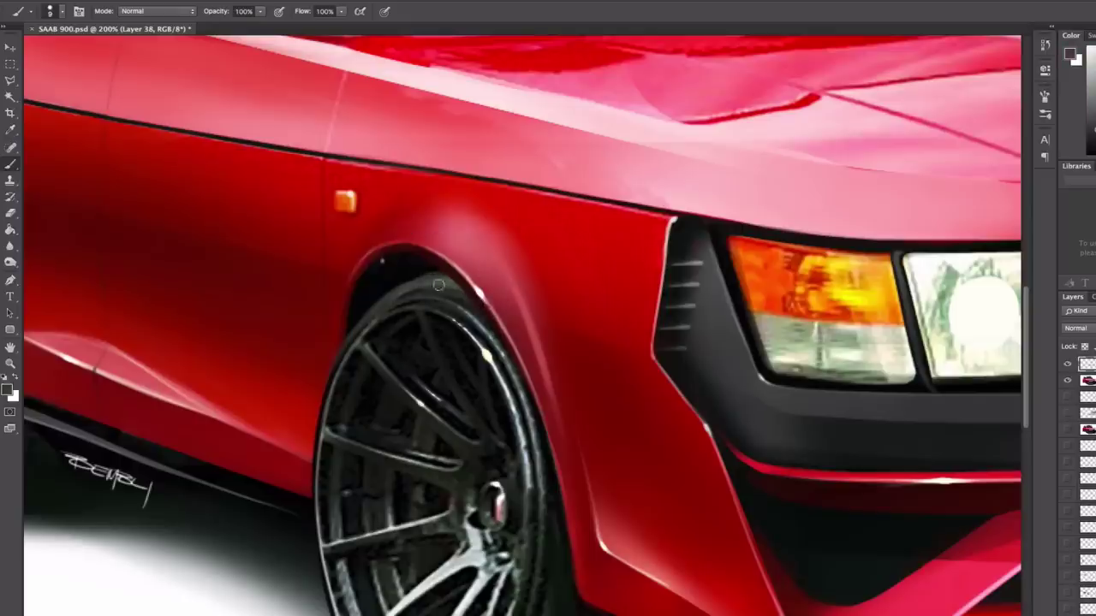
pyautogui.press('[')
pyautogui.press('[')
pyautogui.press('[')
pyautogui.press('[')
pyautogui.press('[')
pyautogui.hotkey('ctrl', '-')
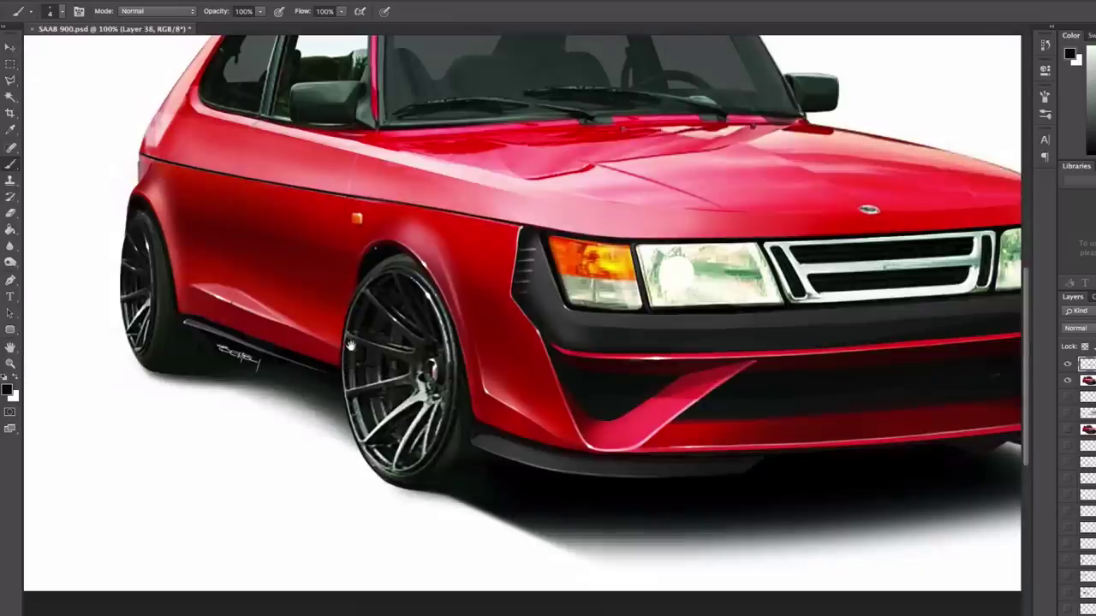
pyautogui.scroll(2, 156, 199)
pyautogui.press('x')
pyautogui.press('[')
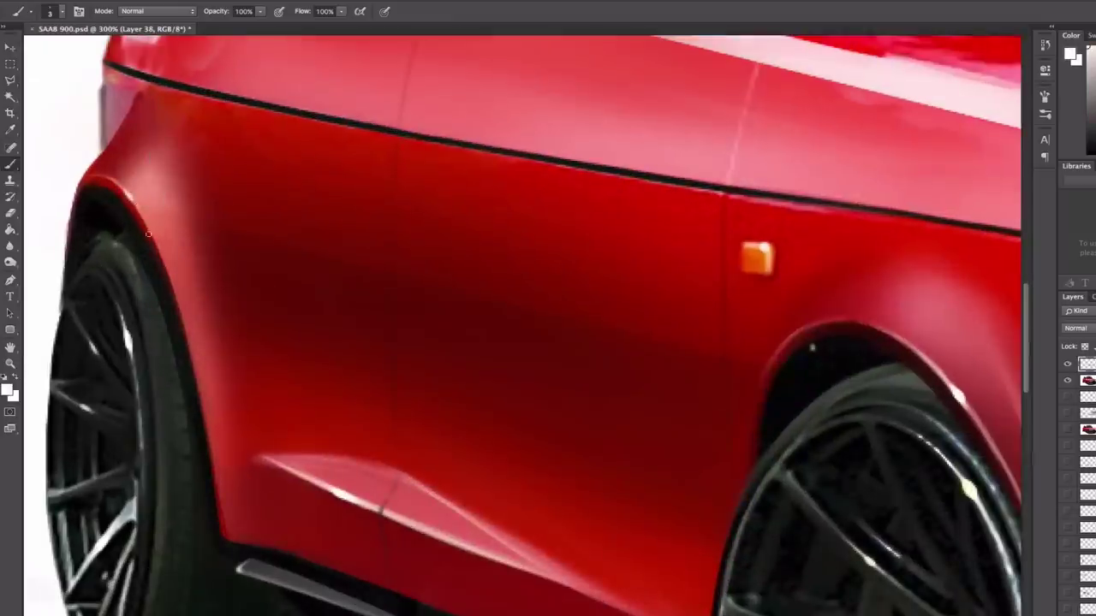
pyautogui.moveTo(160, 270); pyautogui.dragTo(237, 178)
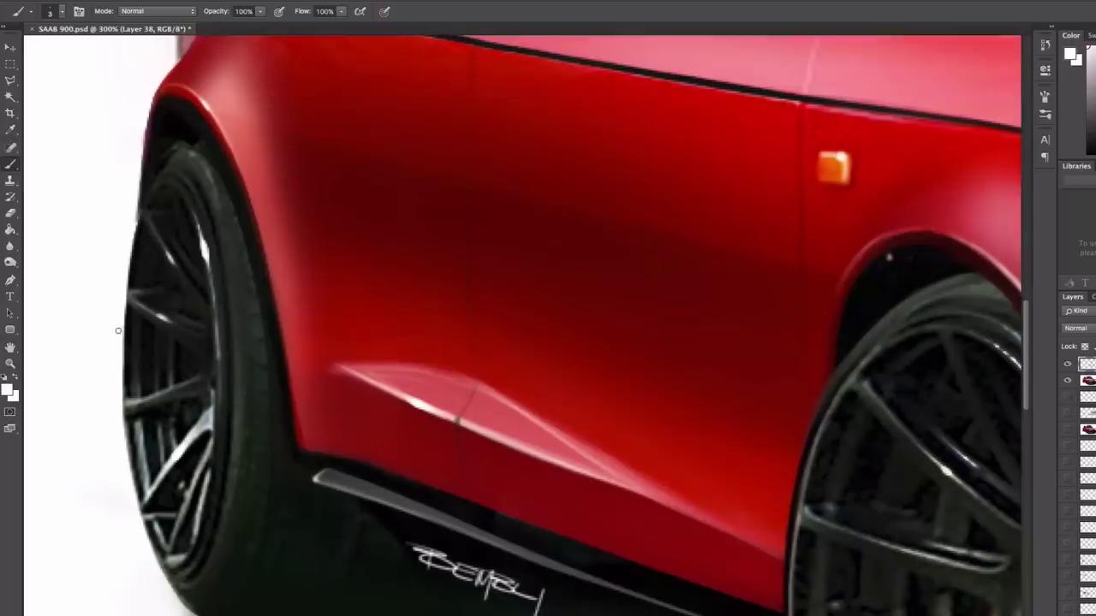
pyautogui.hotkey('ctrl', '0')
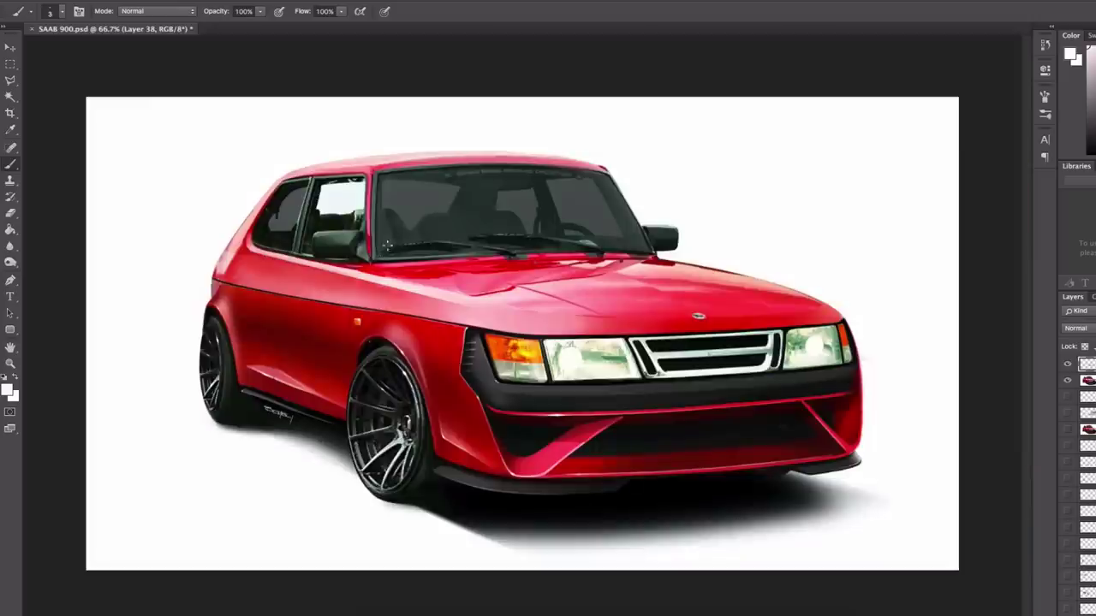
pyautogui.scroll(2, 389, 388)
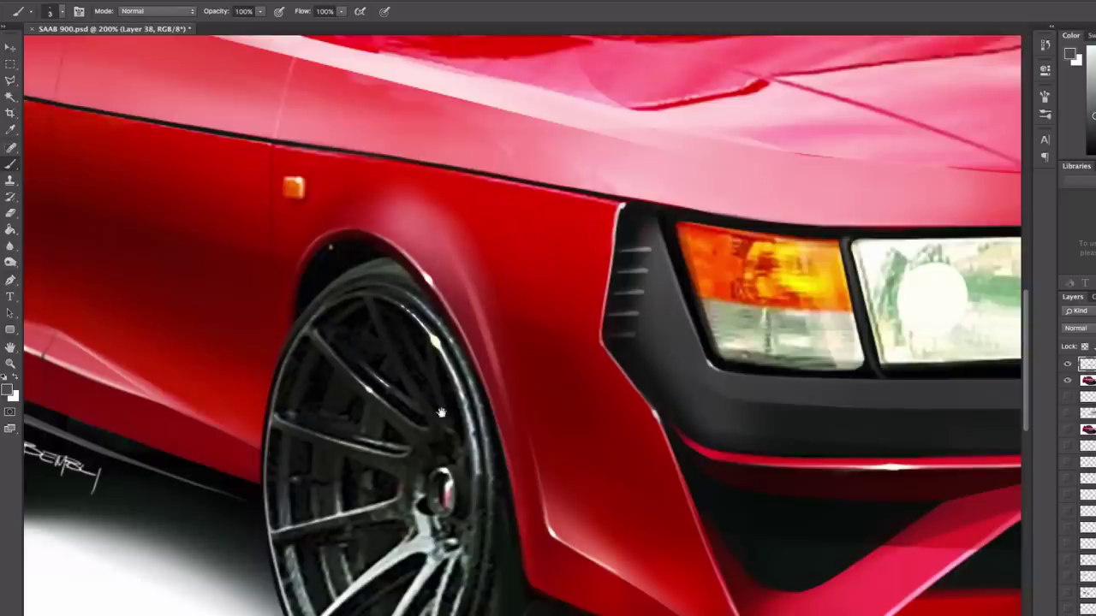
pyautogui.moveTo(478, 555); pyautogui.dragTo(517, 362)
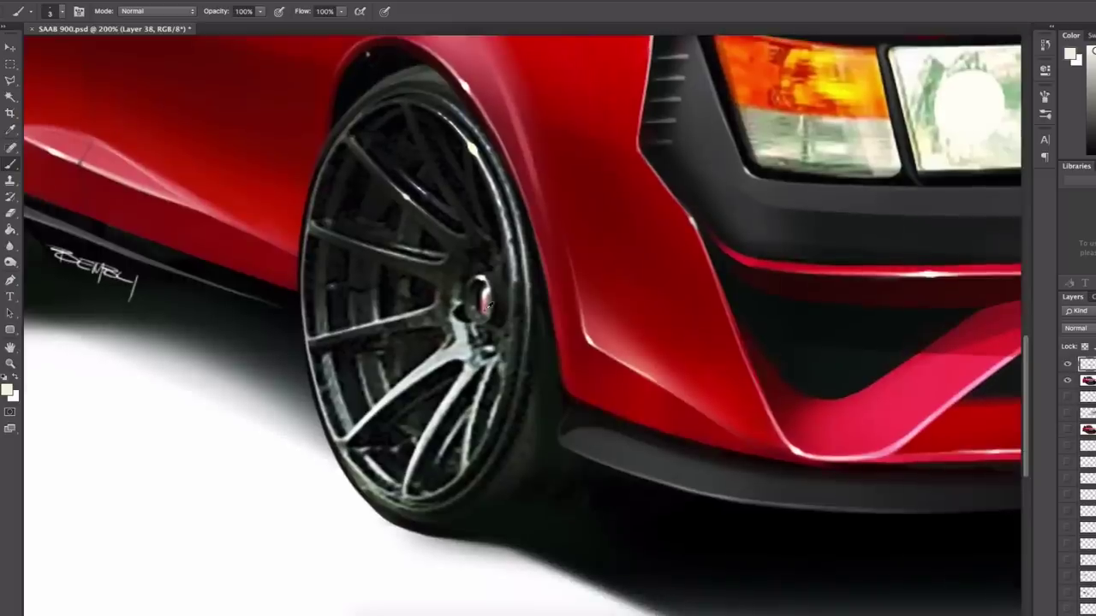
pyautogui.scroll(-2, 496, 338)
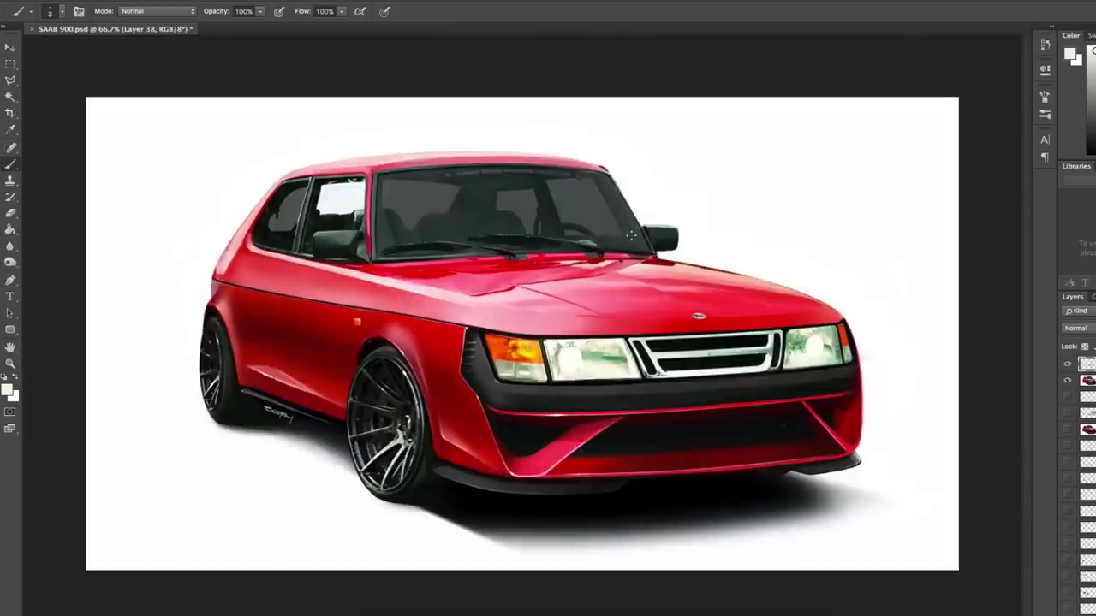
# Set the layer to Overlay, paint a 164 px white gloss over the roof and windshield, then erase excess.
pyautogui.click(1077, 328)
pyautogui.click(1076, 417)
pyautogui.rightClick(725, 181)
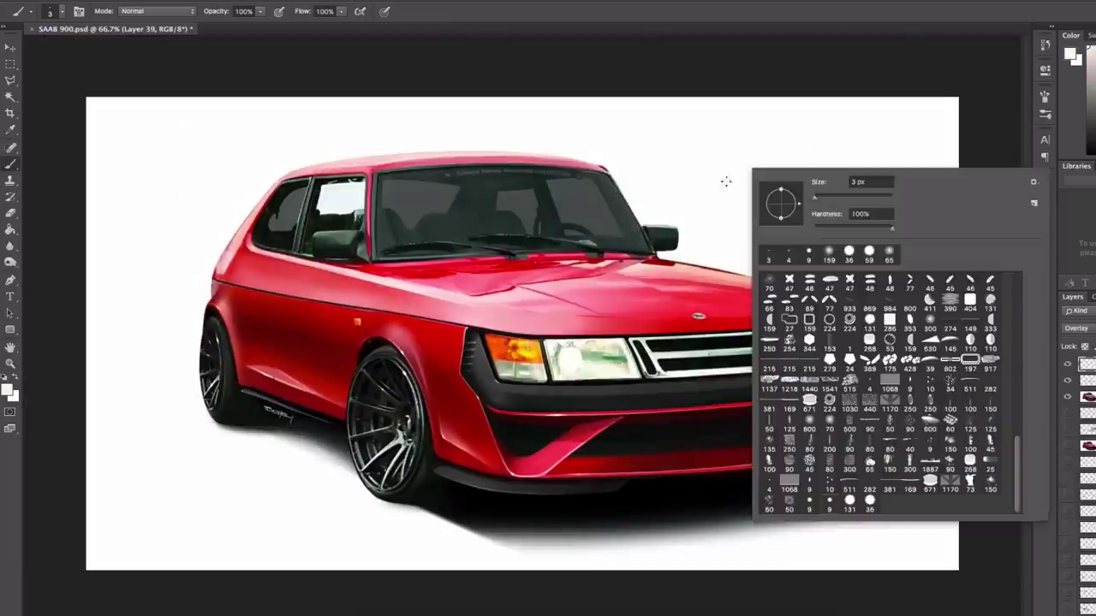
pyautogui.moveTo(814, 197); pyautogui.dragTo(826, 197)
pyautogui.click(502, 190)
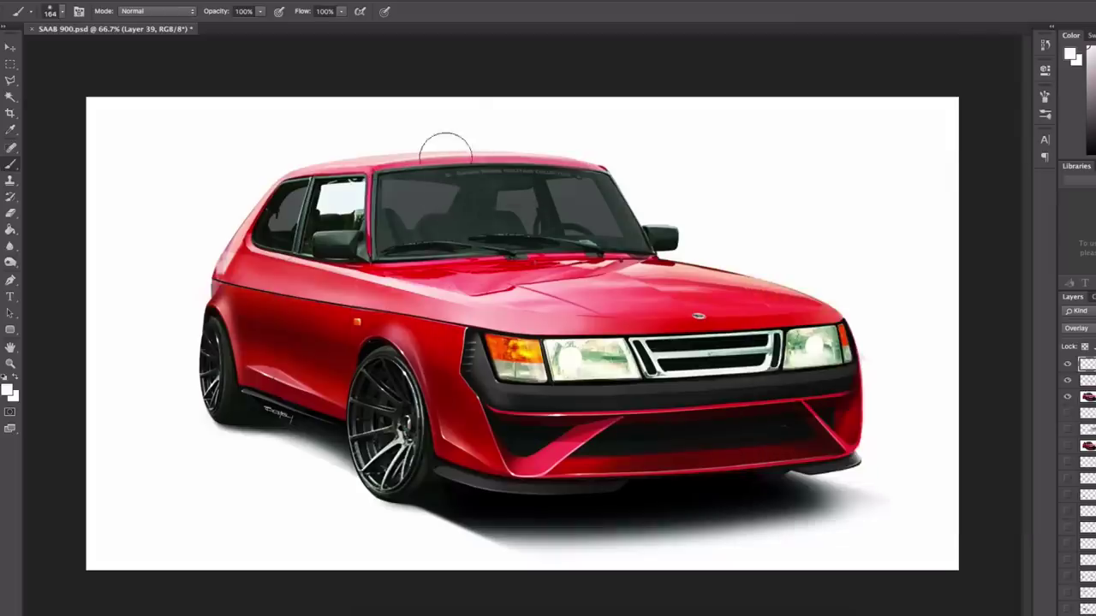
pyautogui.moveTo(445, 150); pyautogui.dragTo(460, 261)
pyautogui.press('e')
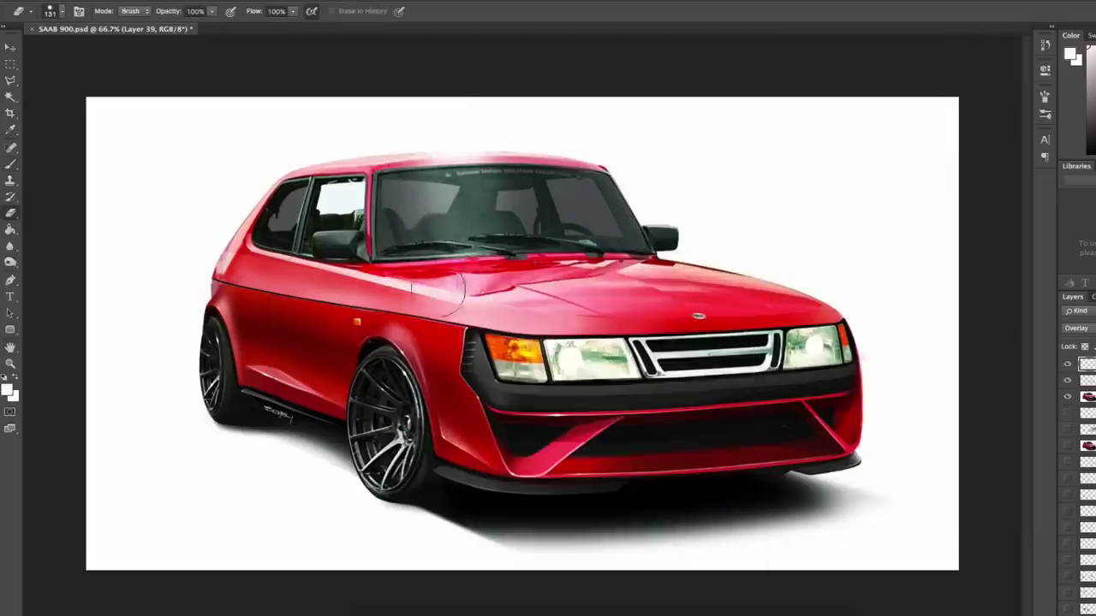
pyautogui.moveTo(597, 133)
pyautogui.mouseDown()
pyautogui.moveTo(515, 138)
pyautogui.moveTo(427, 125)
pyautogui.moveTo(704, 156)
pyautogui.mouseUp()
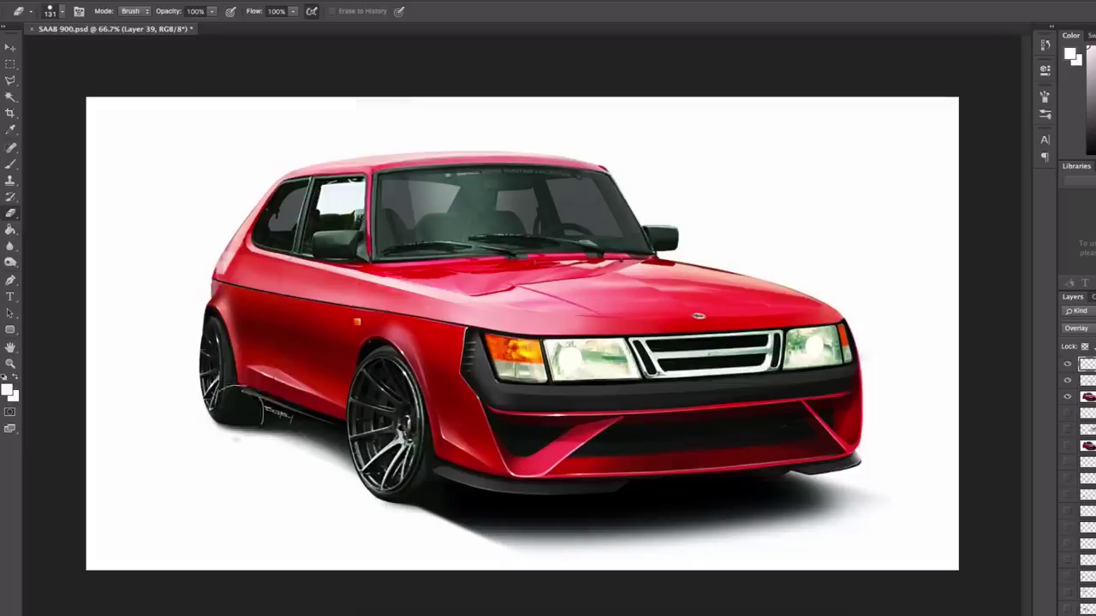
# On a new Color Dodge layer, paint blue glow over both headlights.
pyautogui.click(12, 164)
pyautogui.hotkey('ctrl', 'shift', 'alt', 'n')
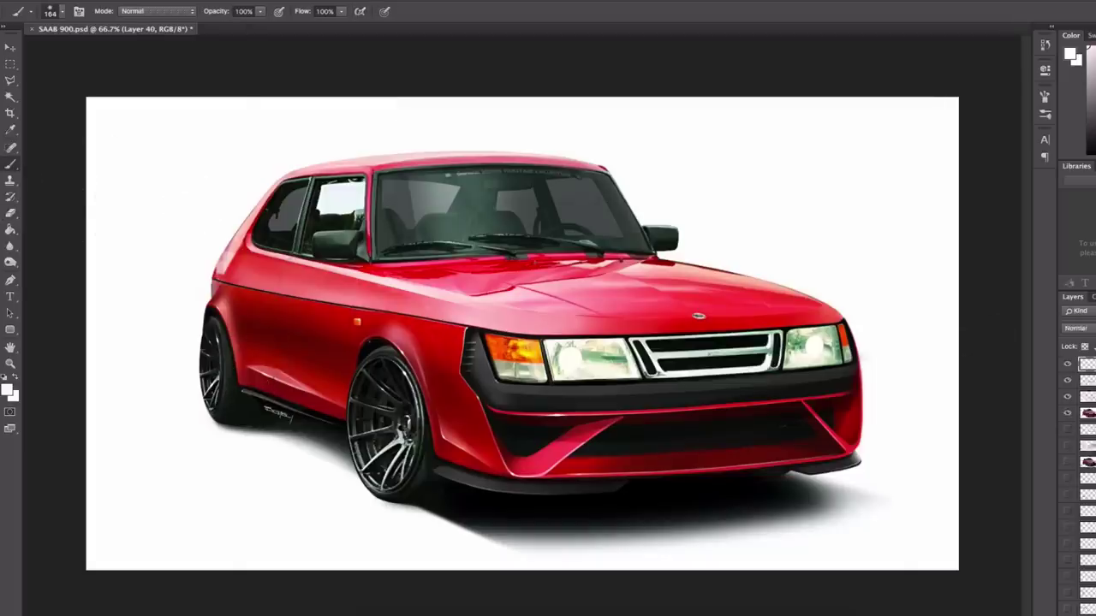
pyautogui.click(1076, 328)
pyautogui.click(1079, 428)
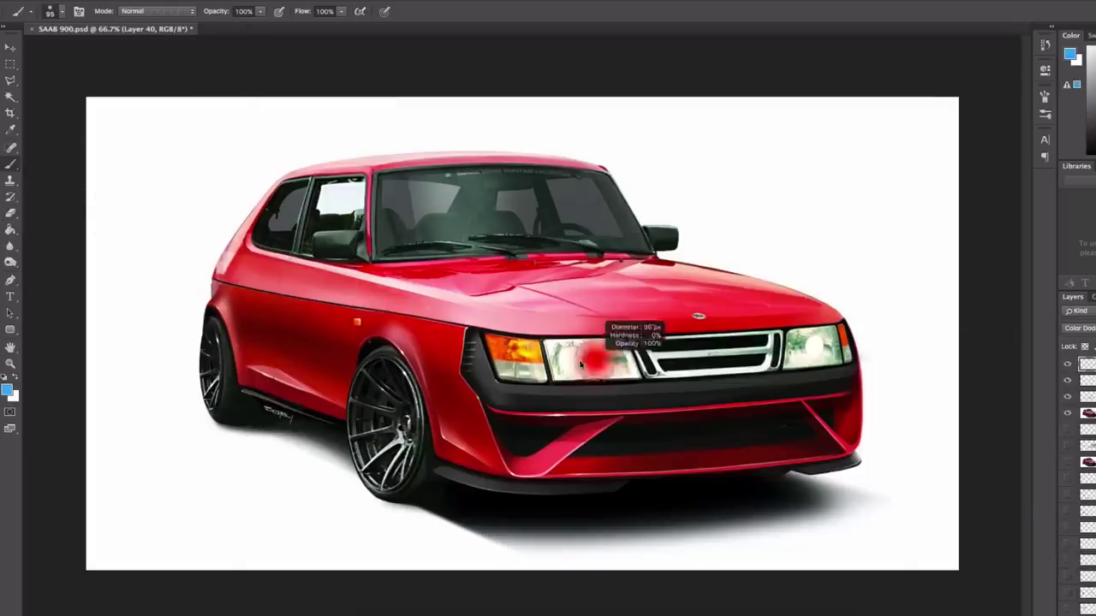
pyautogui.moveTo(570, 353)
pyautogui.mouseDown()
pyautogui.moveTo(600, 364)
pyautogui.moveTo(620, 356)
pyautogui.mouseUp()
pyautogui.moveTo(805, 343); pyautogui.dragTo(822, 349)
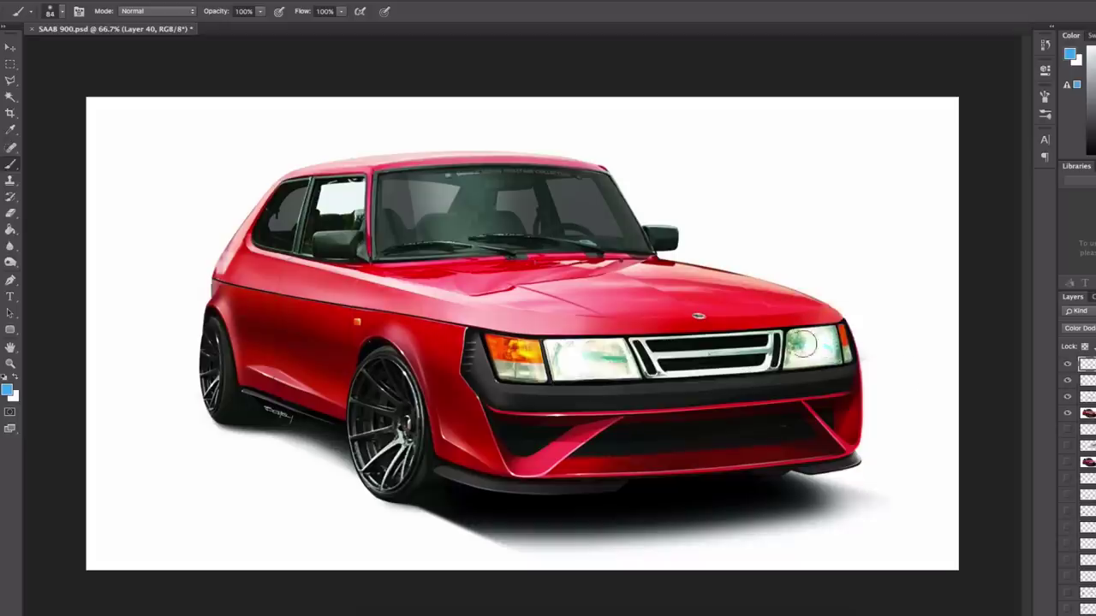
pyautogui.moveTo(802, 344); pyautogui.dragTo(850, 355)
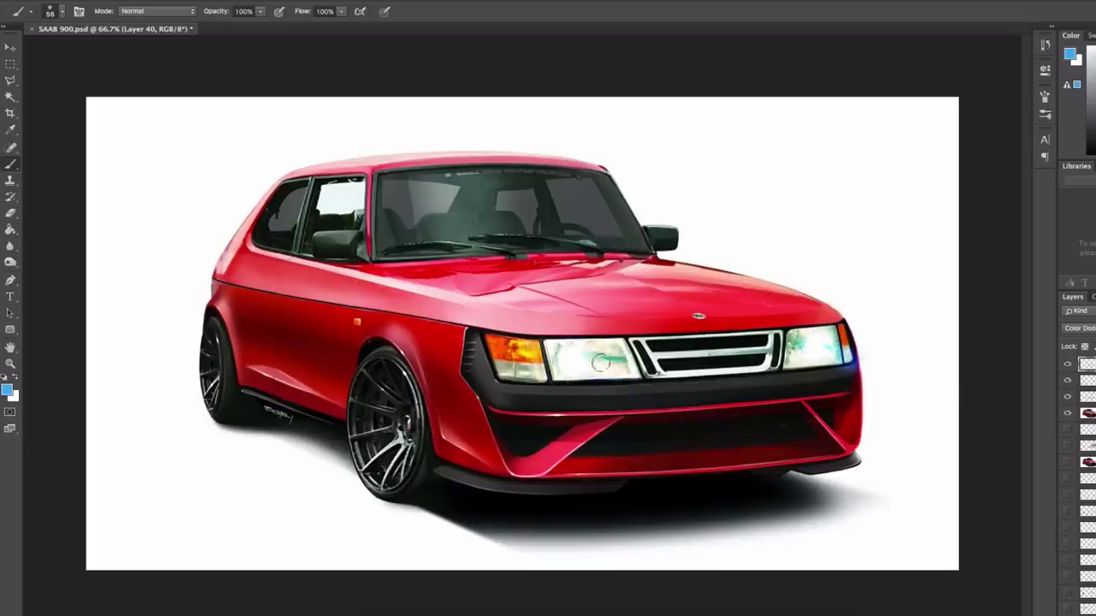
pyautogui.moveTo(618, 363); pyautogui.dragTo(567, 387)
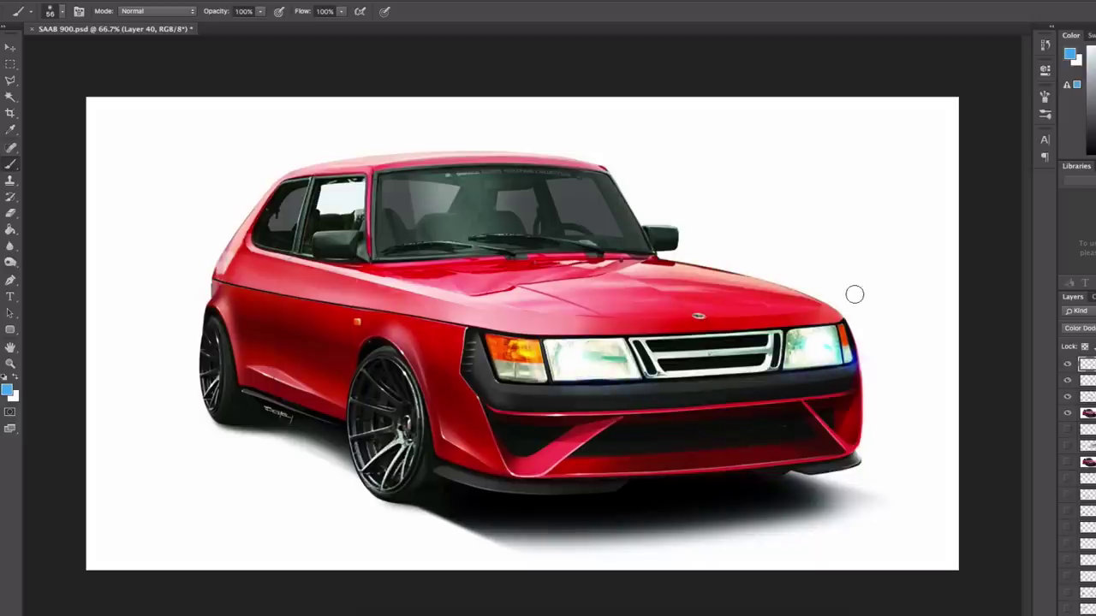
# Paste the mesh grille, flip it horizontally and distort it to fit the lower intake.
pyautogui.hotkey('ctrl', 'v')
pyautogui.hotkey('ctrl', 't')
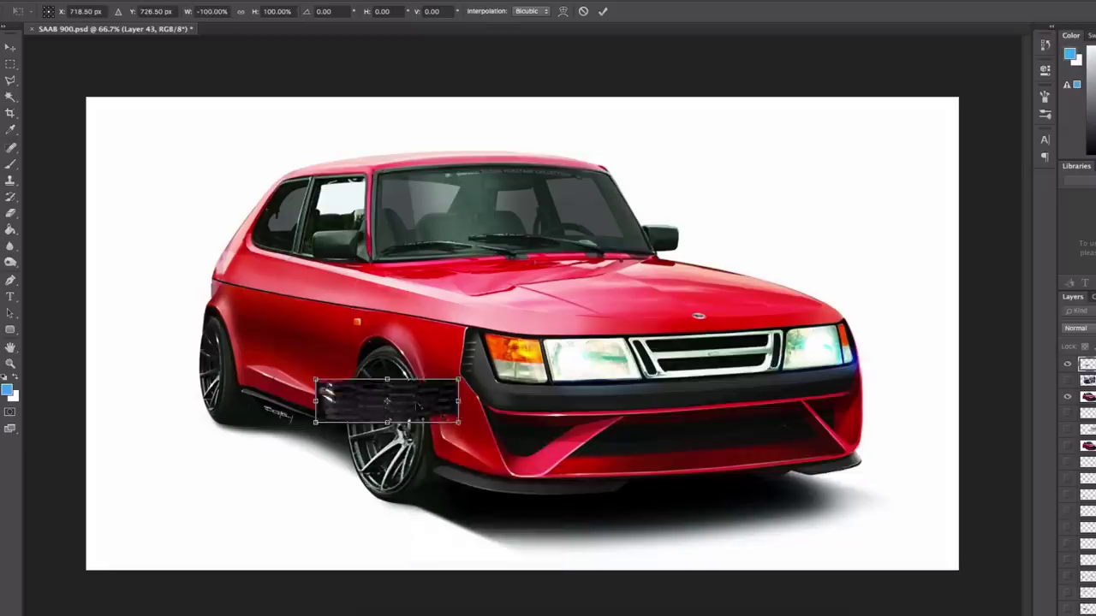
pyautogui.moveTo(420, 394); pyautogui.dragTo(703, 432)
pyautogui.rightClick(753, 419)
pyautogui.click(777, 589)
pyautogui.rightClick(757, 425)
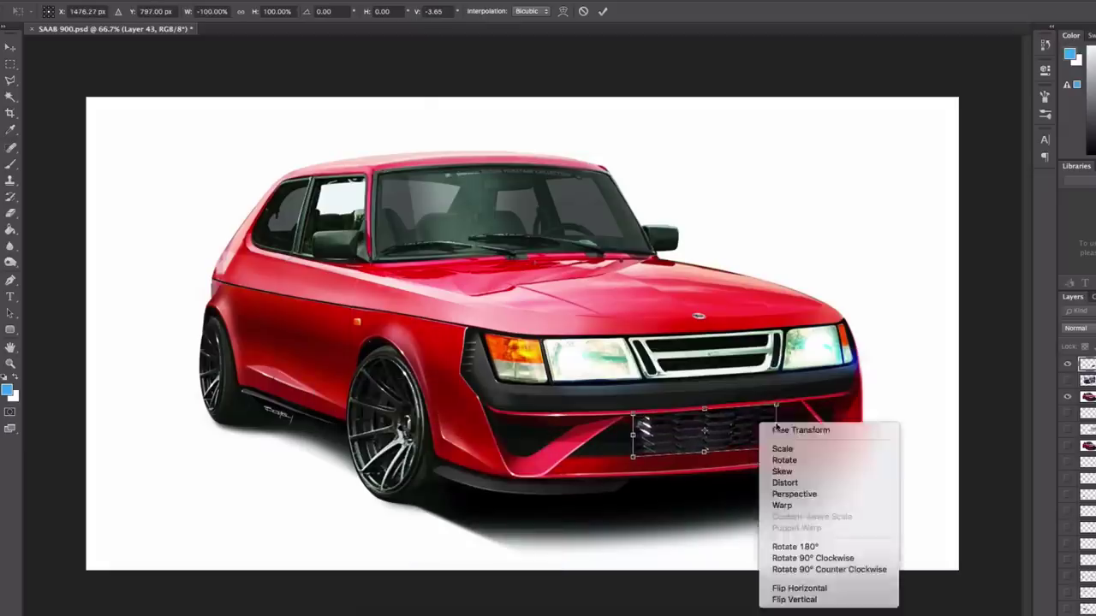
pyautogui.click(787, 489)
pyautogui.press('Return')
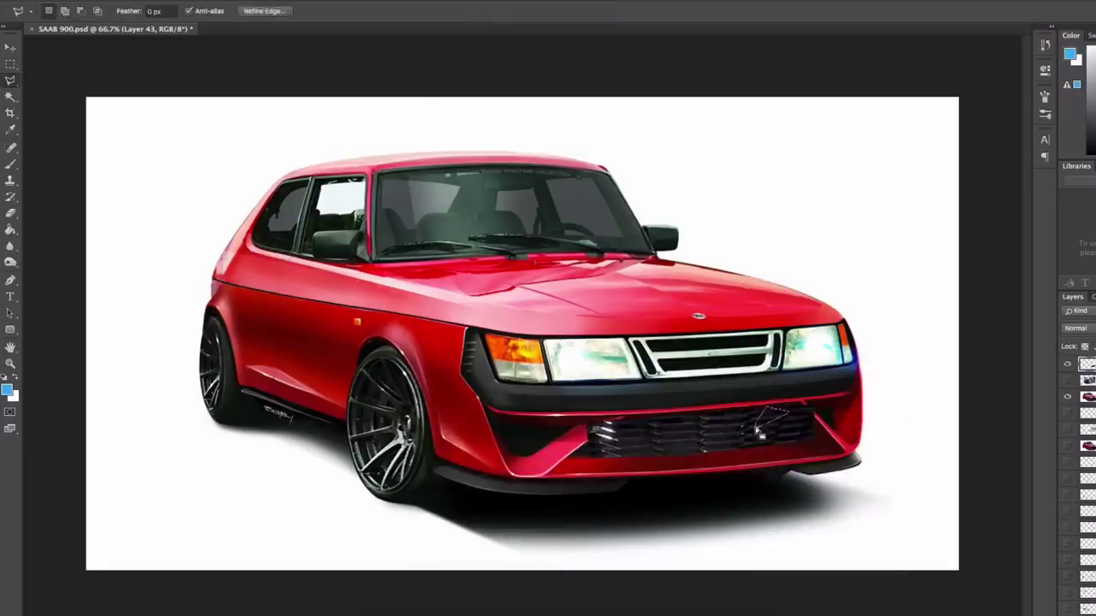
# Darken the grille with an Exposure adjustment.
pyautogui.click(13, 217)
pyautogui.click(163, 0)
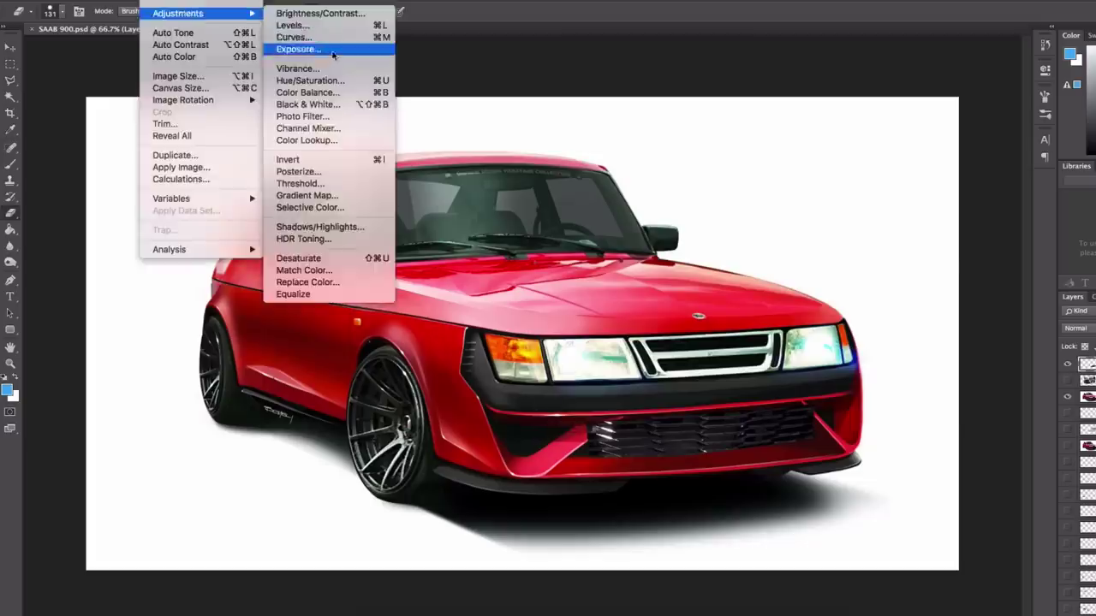
pyautogui.click(368, 78)
pyautogui.press('Return')
# Erase the grille edges with a 104 px eraser and skew its left edge to follow the intake.
pyautogui.press('e')
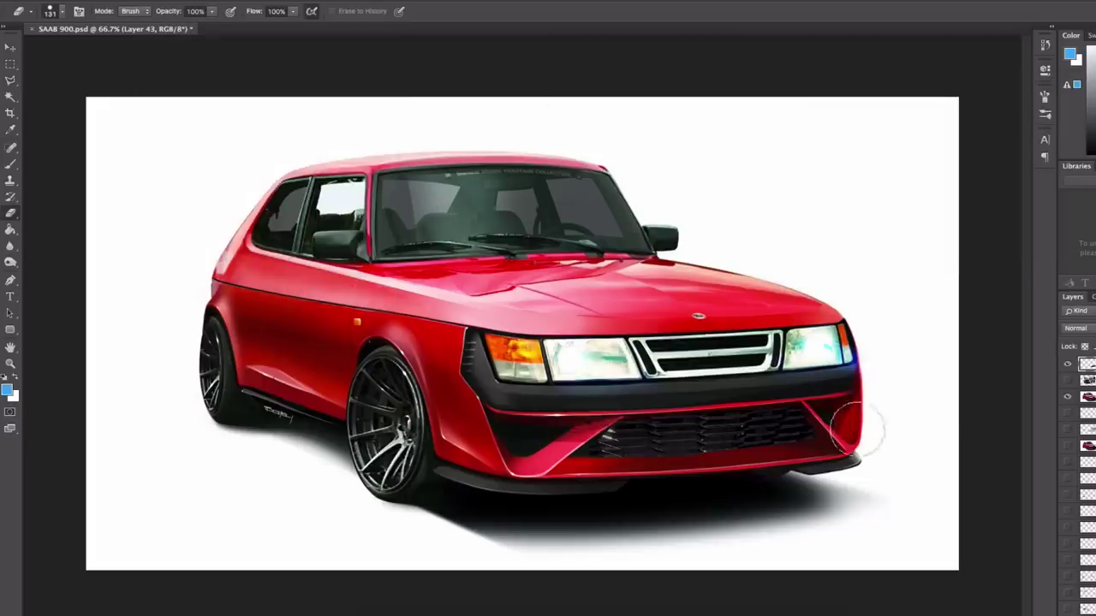
pyautogui.rightClick(715, 459)
pyautogui.write('104')
pyautogui.press('Return')
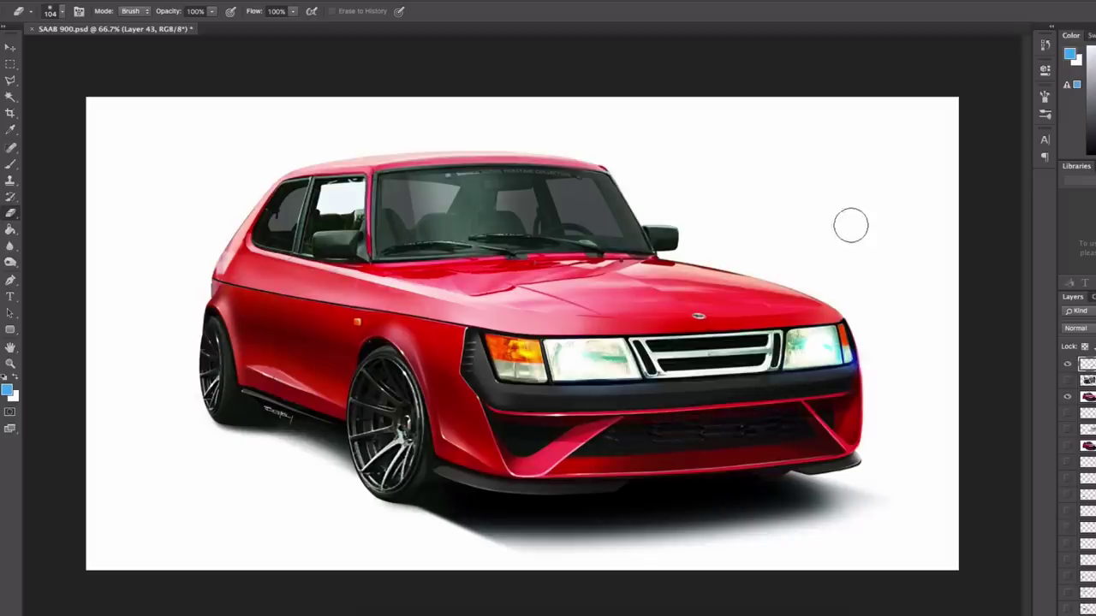
pyautogui.hotkey('ctrl', 't')
pyautogui.moveTo(589, 434); pyautogui.dragTo(590, 438)
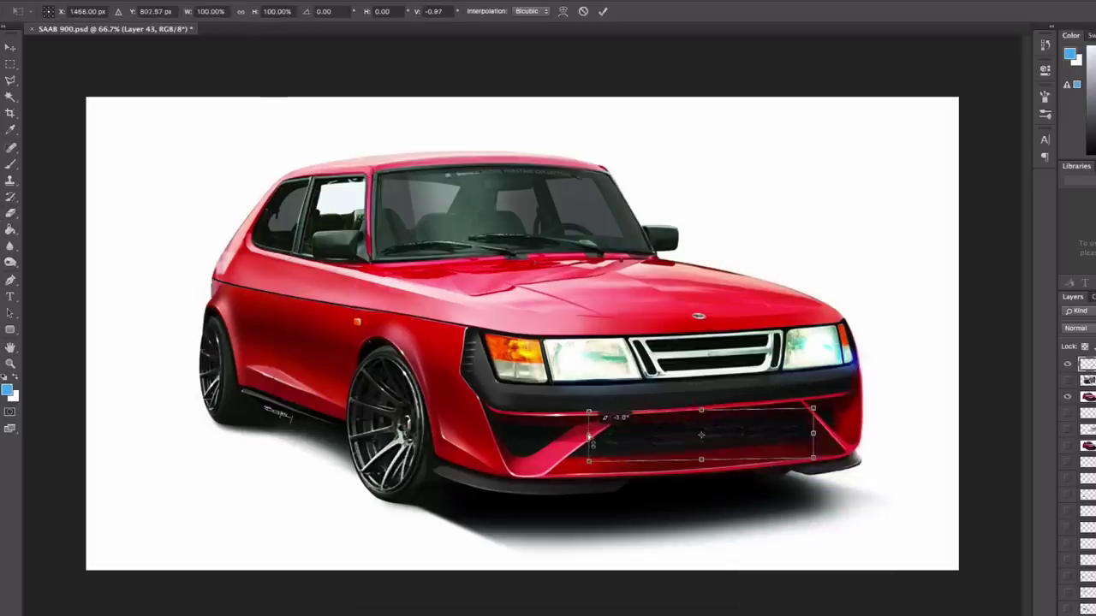
pyautogui.press('Return')
# Switch to the Rectangular Marquee and make Layer 41 the working layer.
pyautogui.press('e')
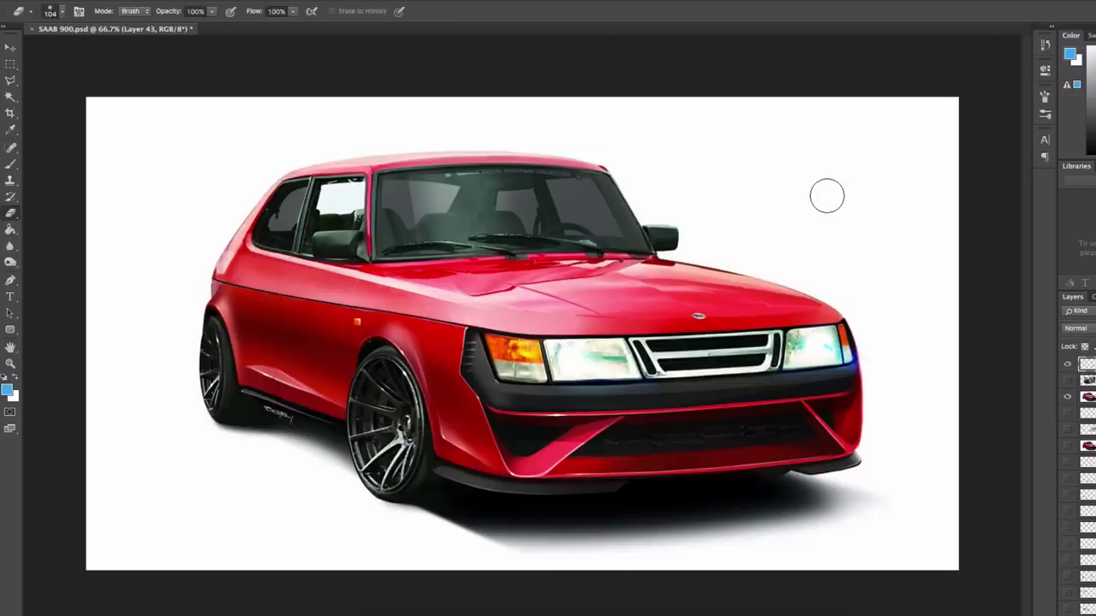
pyautogui.press('m')
pyautogui.hotkey('ctrl', 'e')
pyautogui.hotkey('ctrl', 'e')
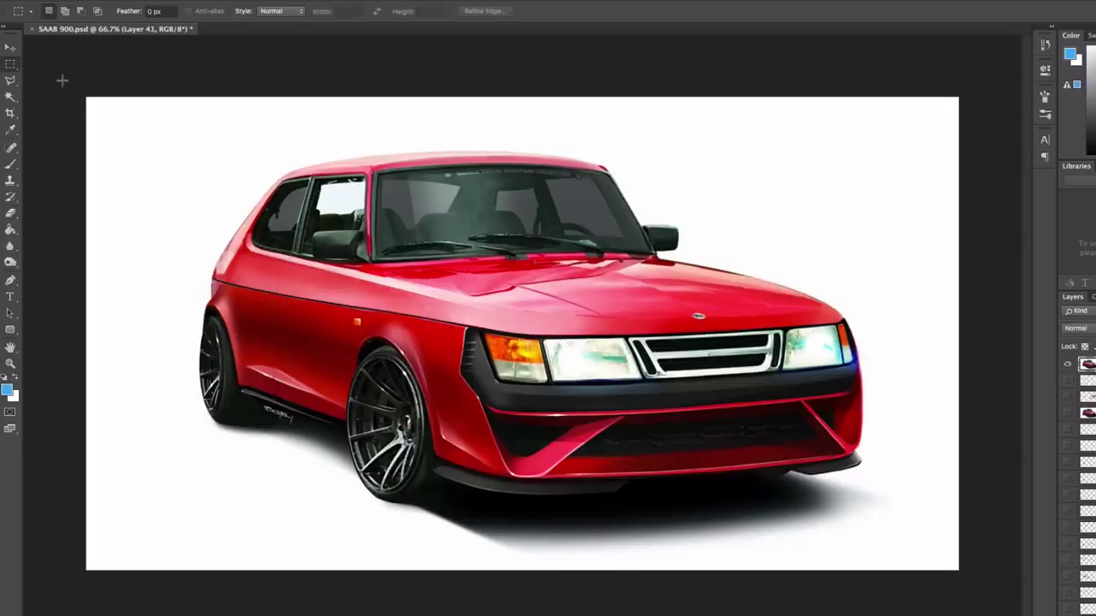